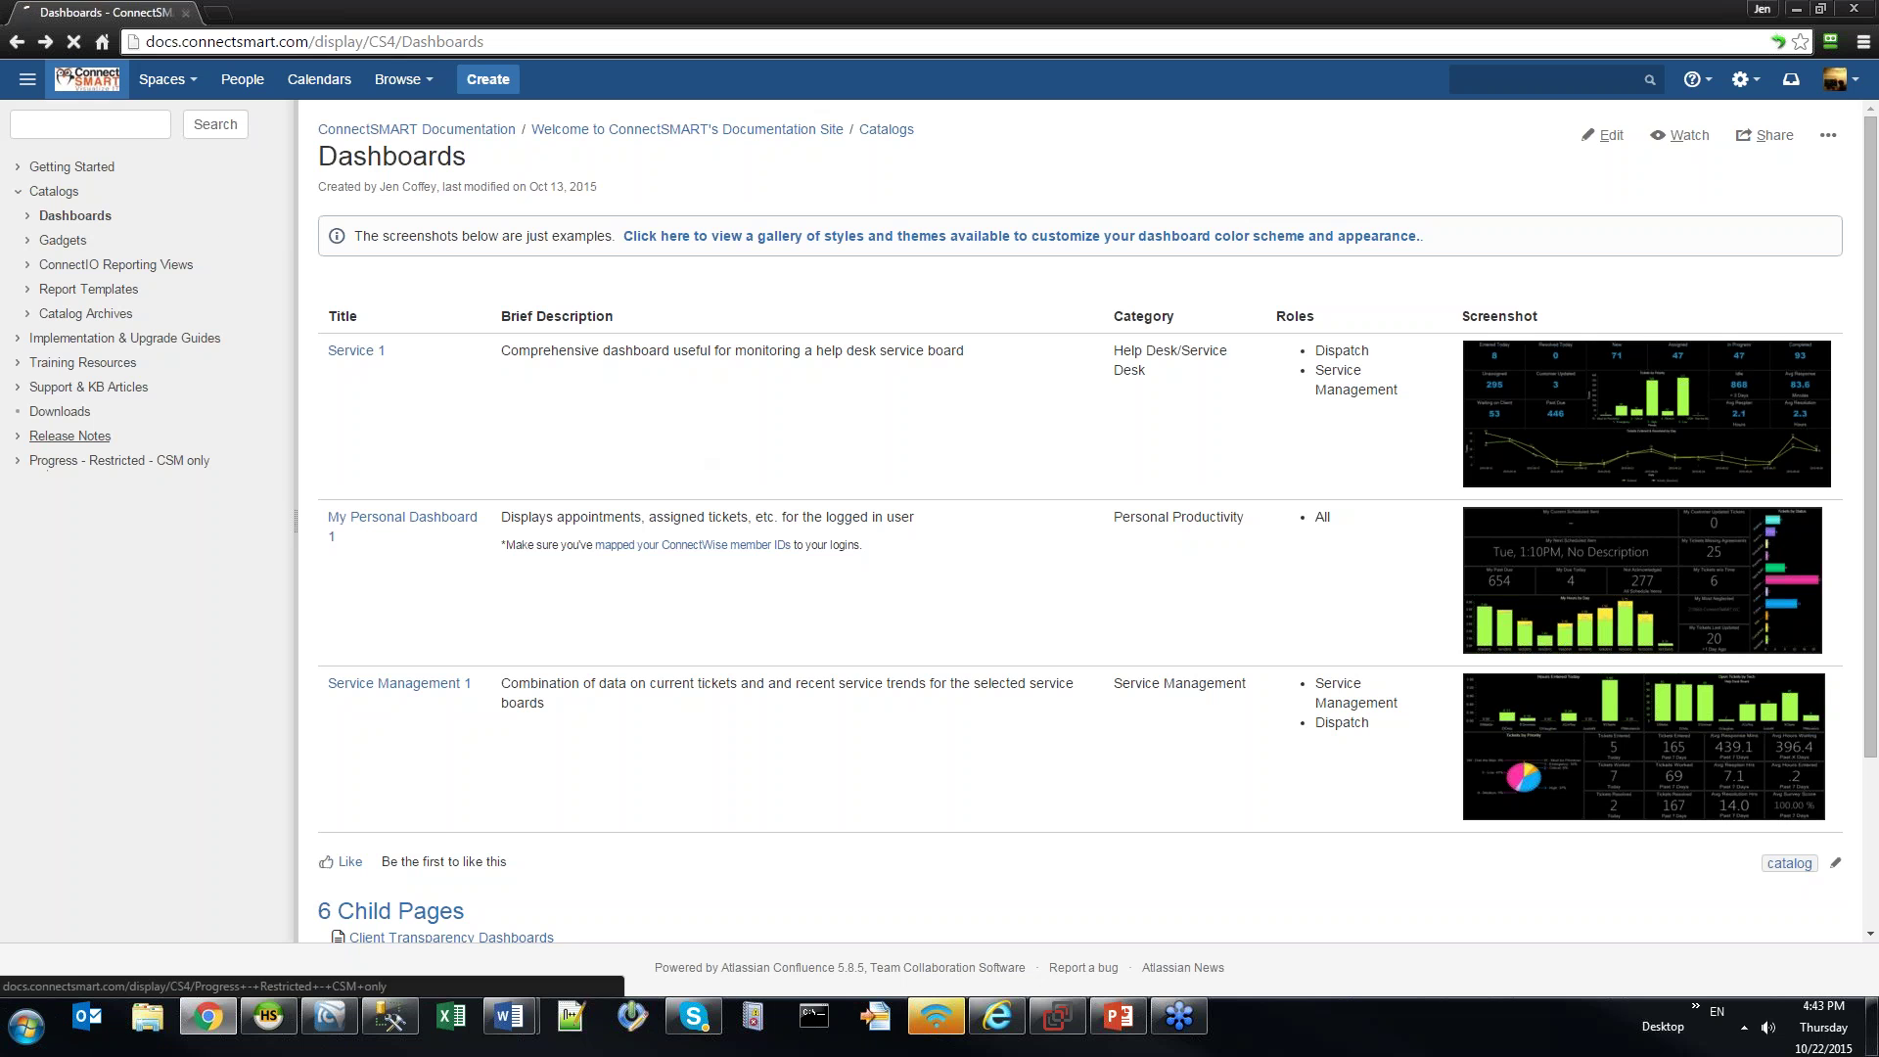
Return to the documentation site's home page and open the Dashboards page under Catalogs
left_click(87, 81)
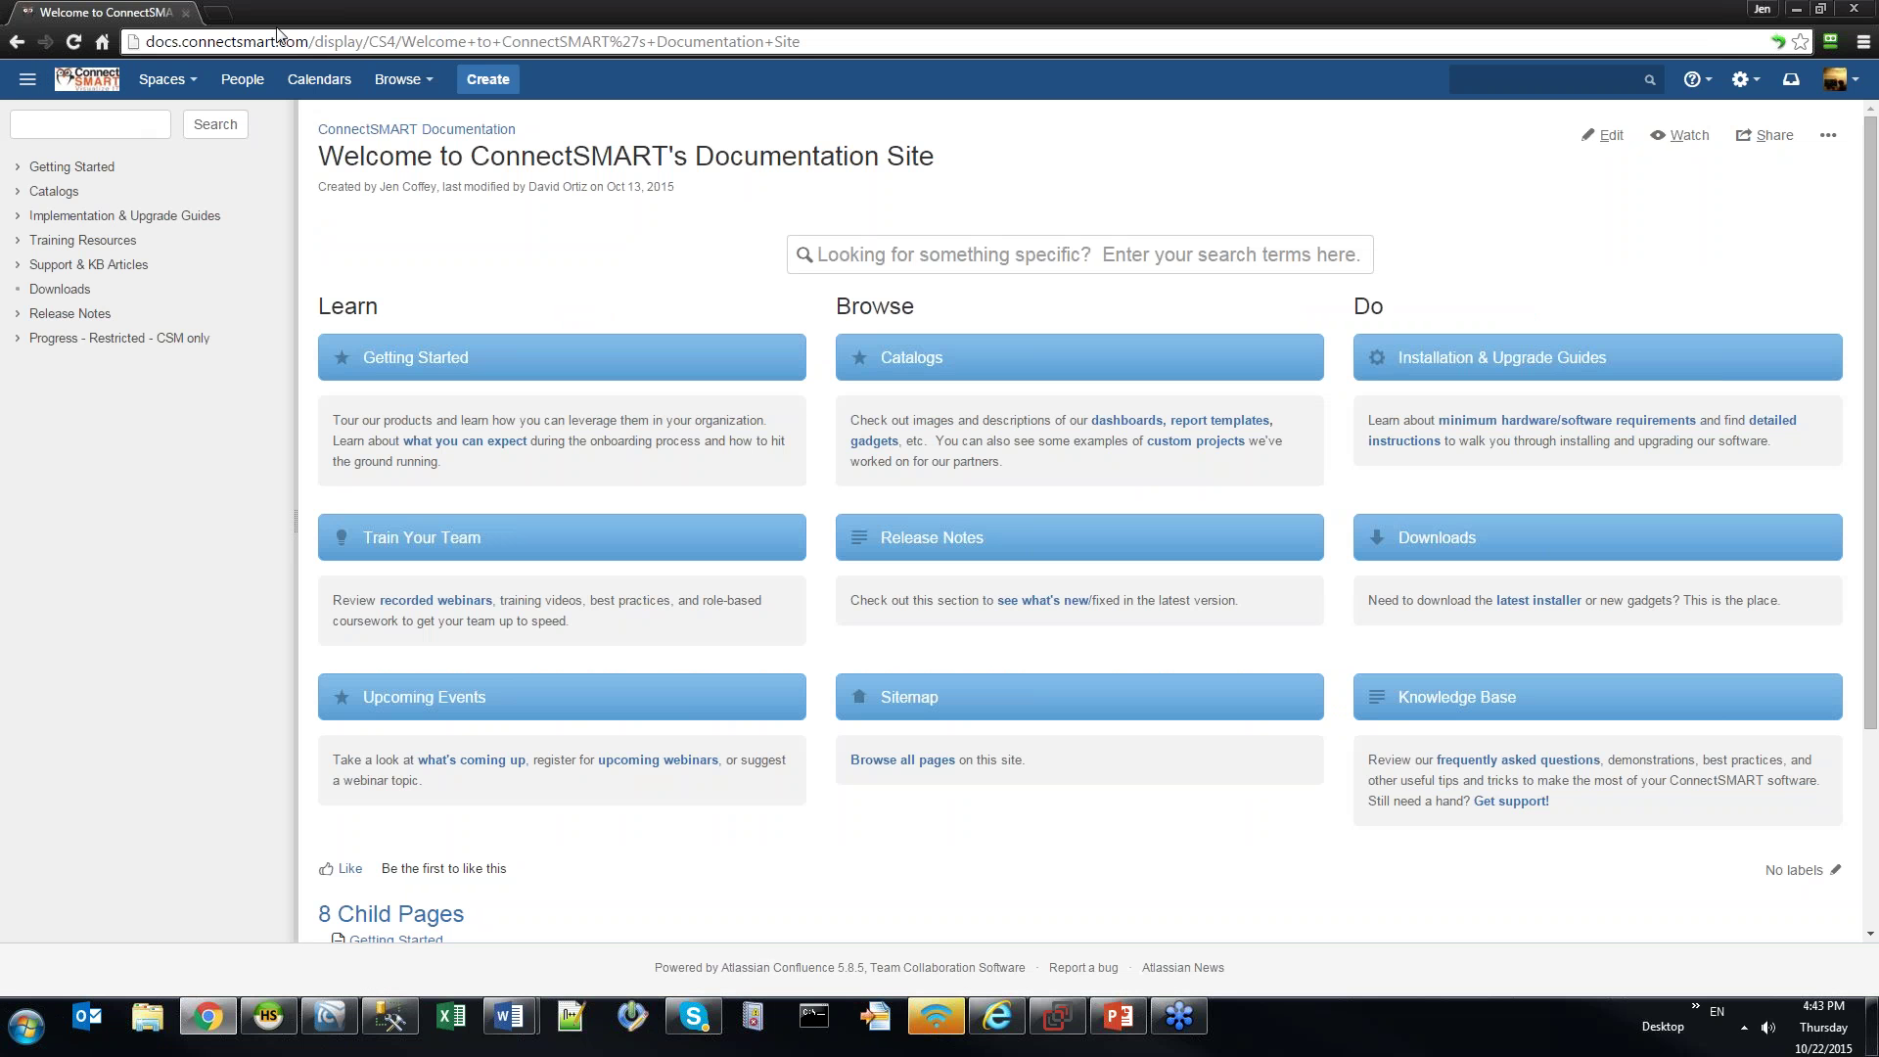
left_click(270, 44)
left_click(309, 41)
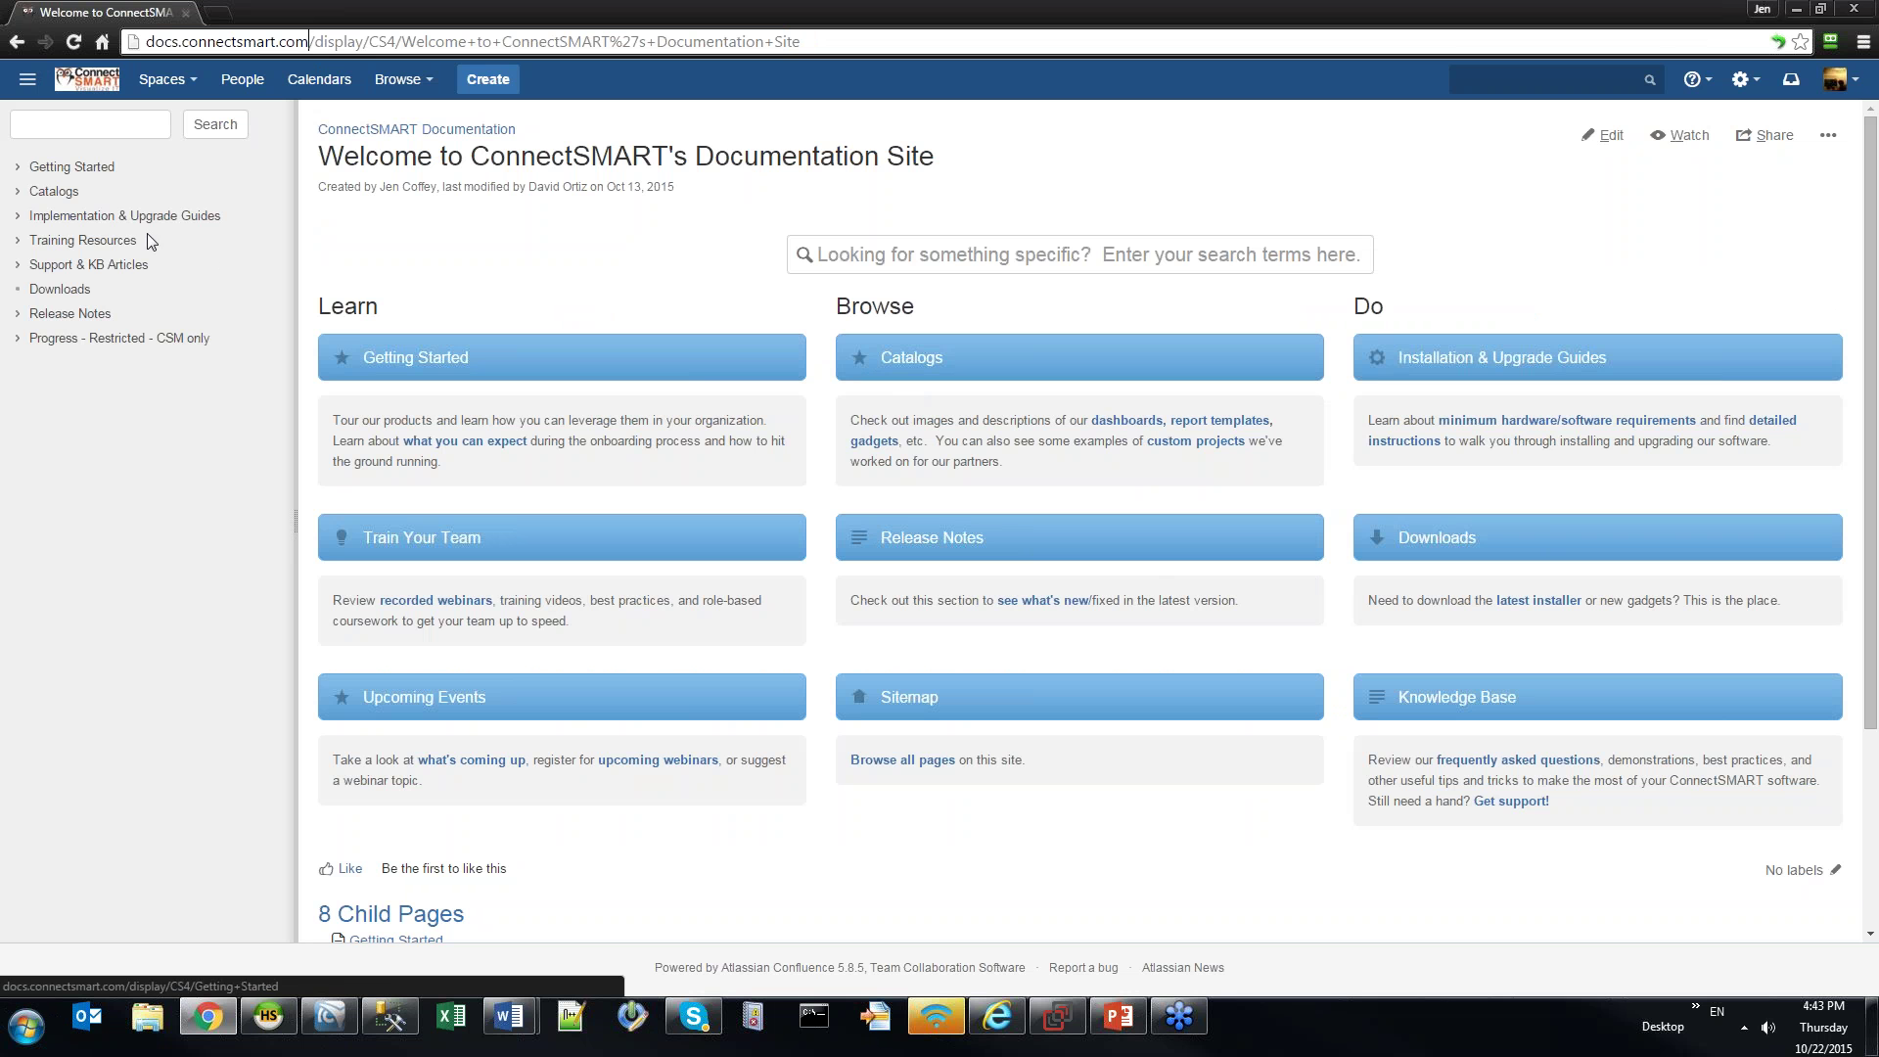
left_click(18, 191)
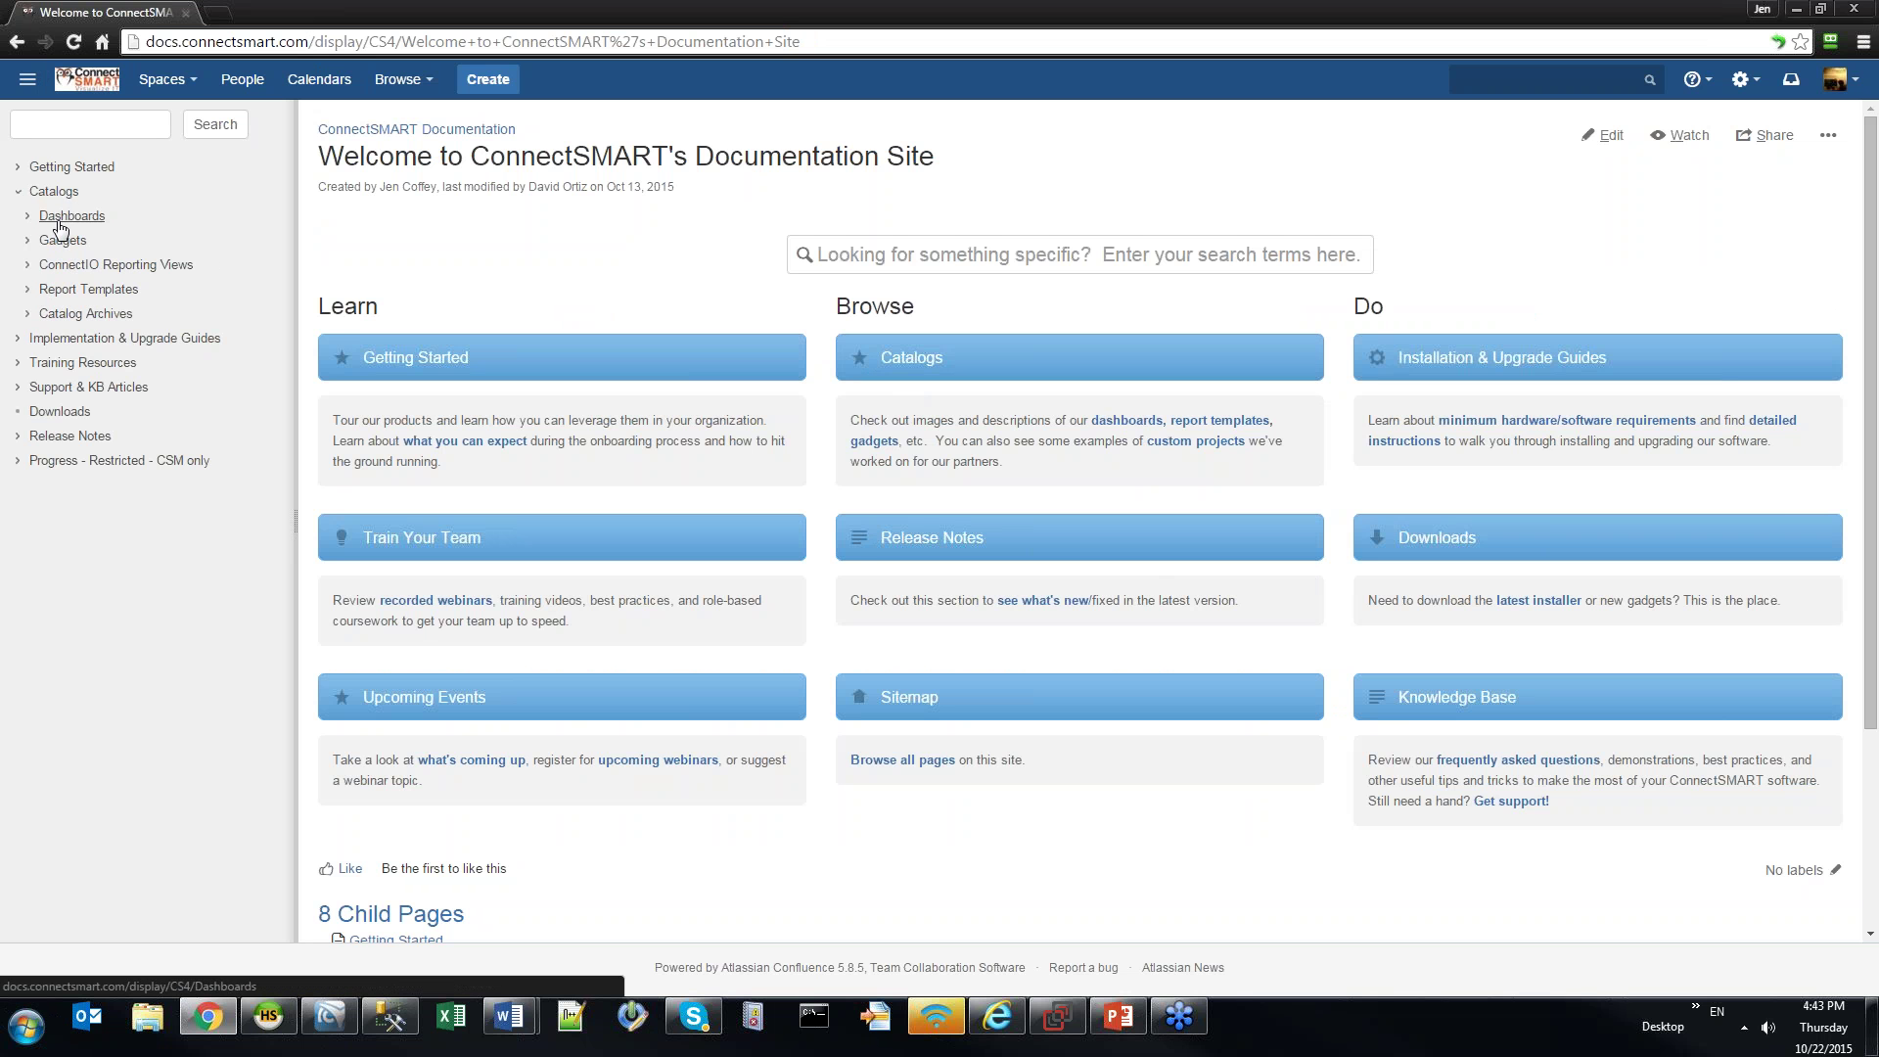
left_click(1076, 538)
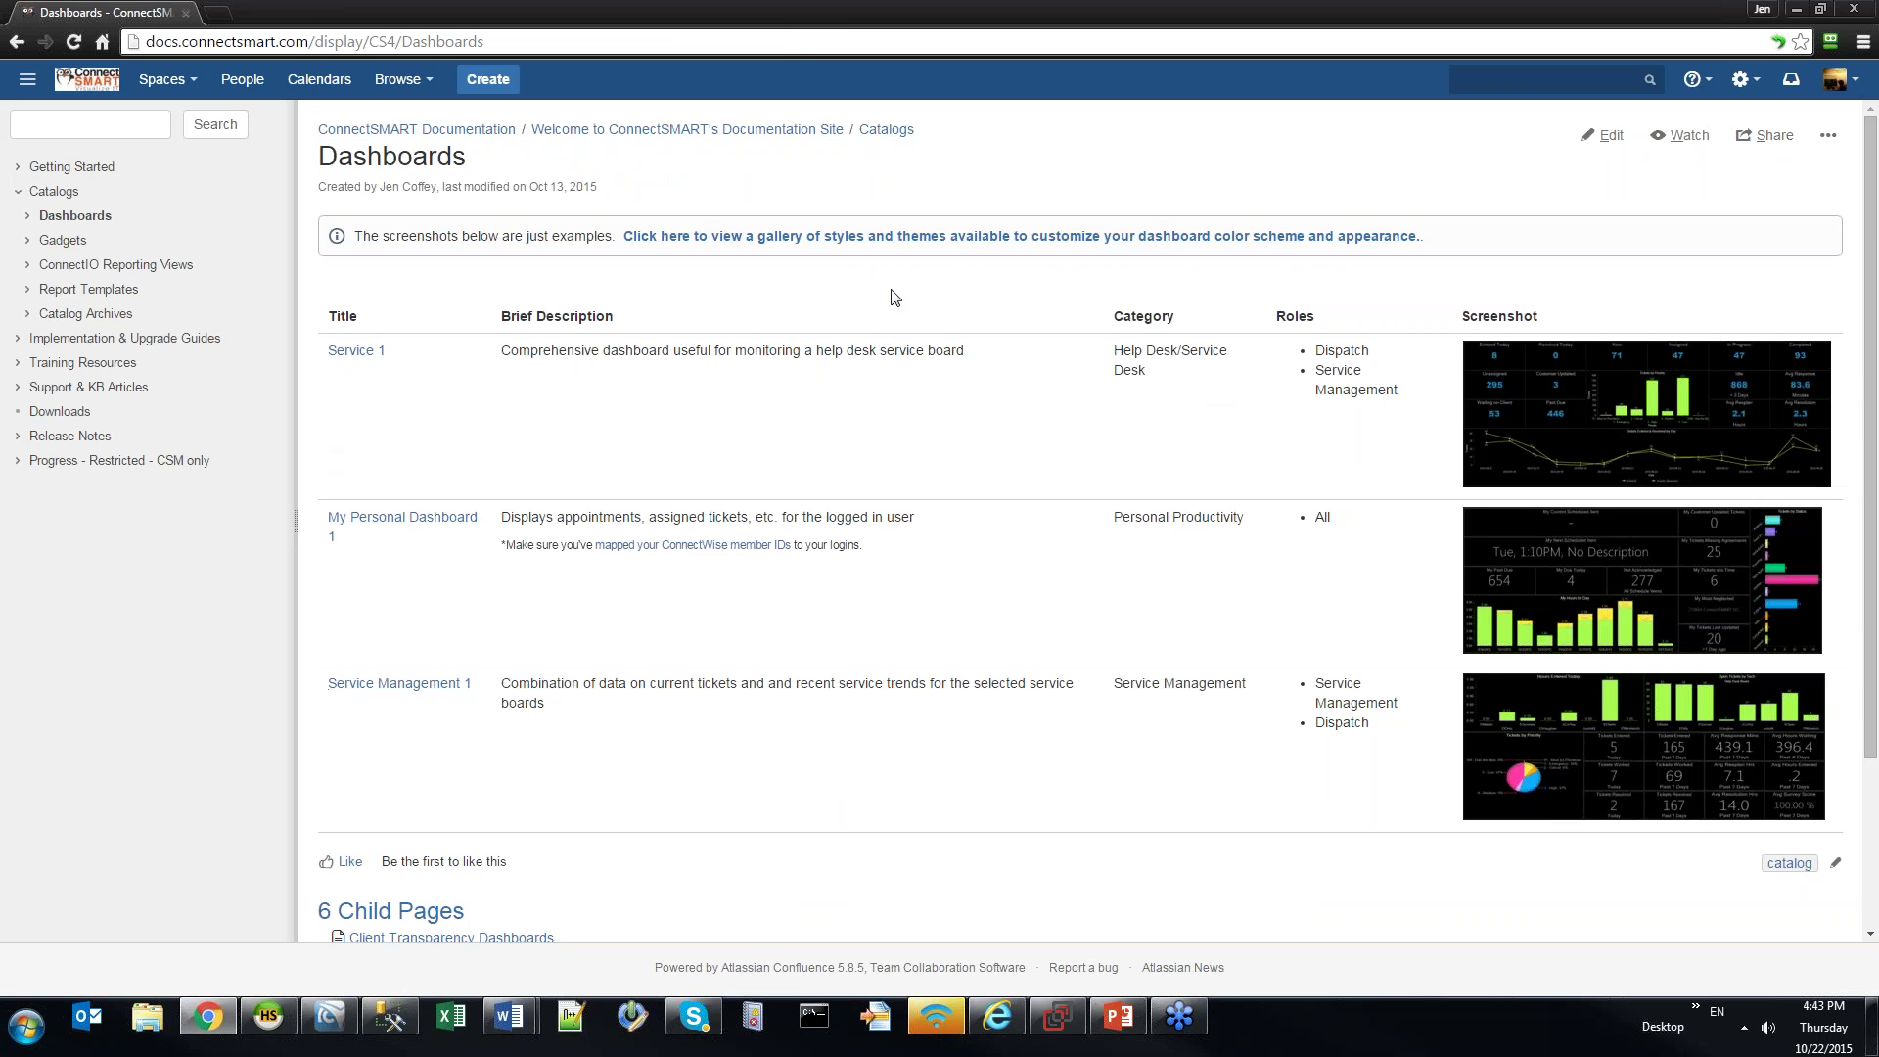
Open the Service 1 dashboard page and review its "How do I get it?" instructions
left_click(356, 350)
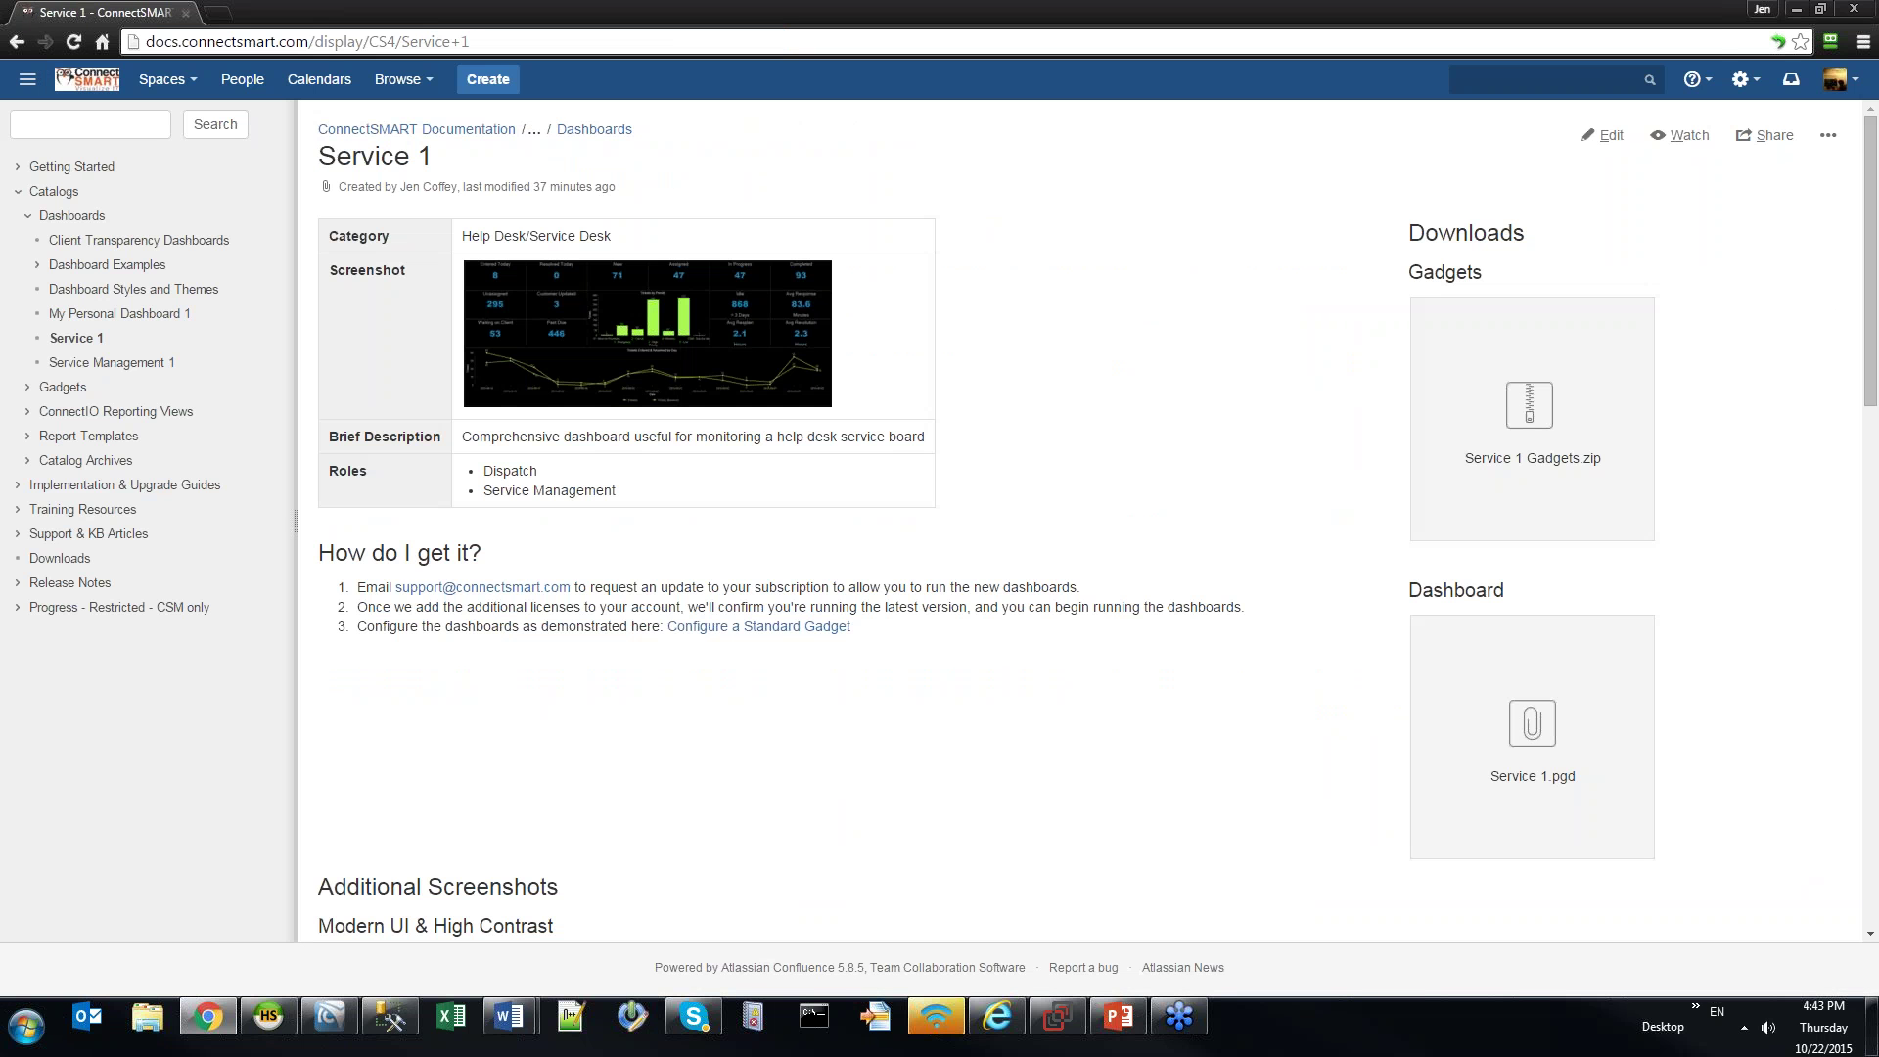
left_click_drag(323, 549, 902, 631)
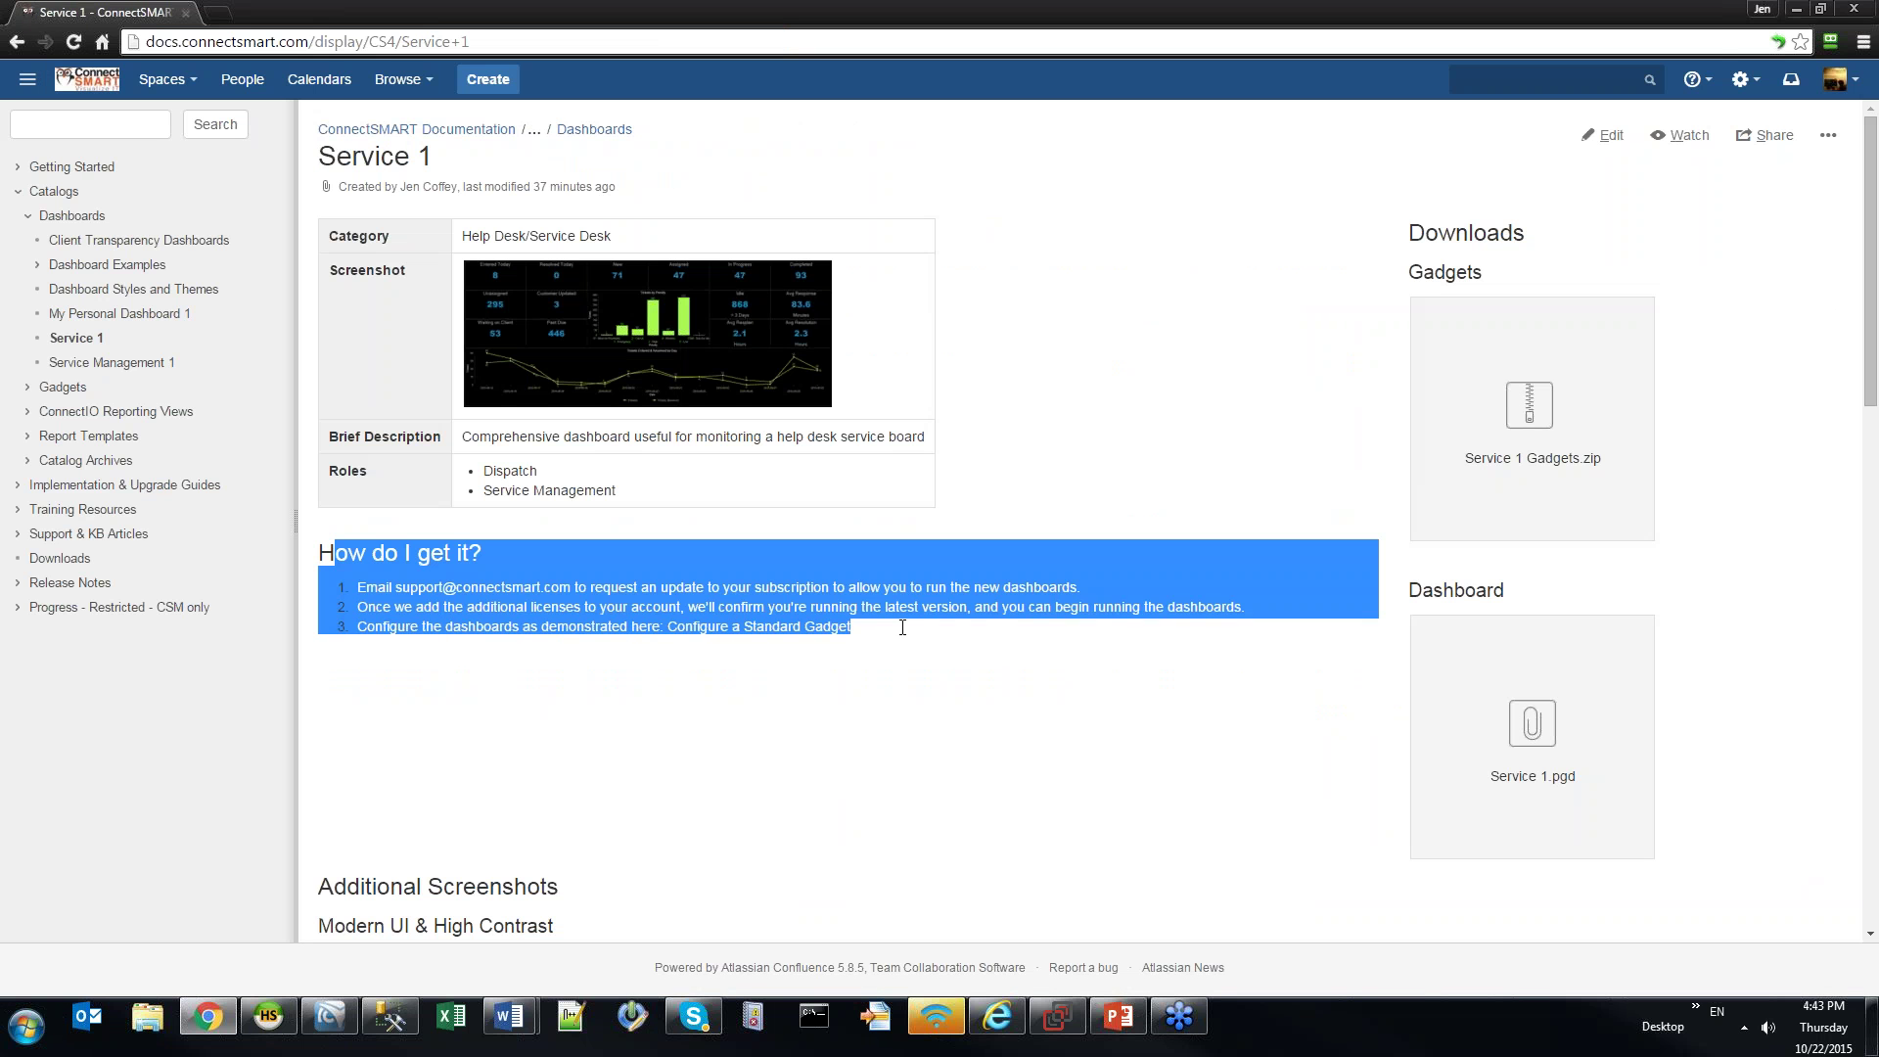
left_click(908, 637)
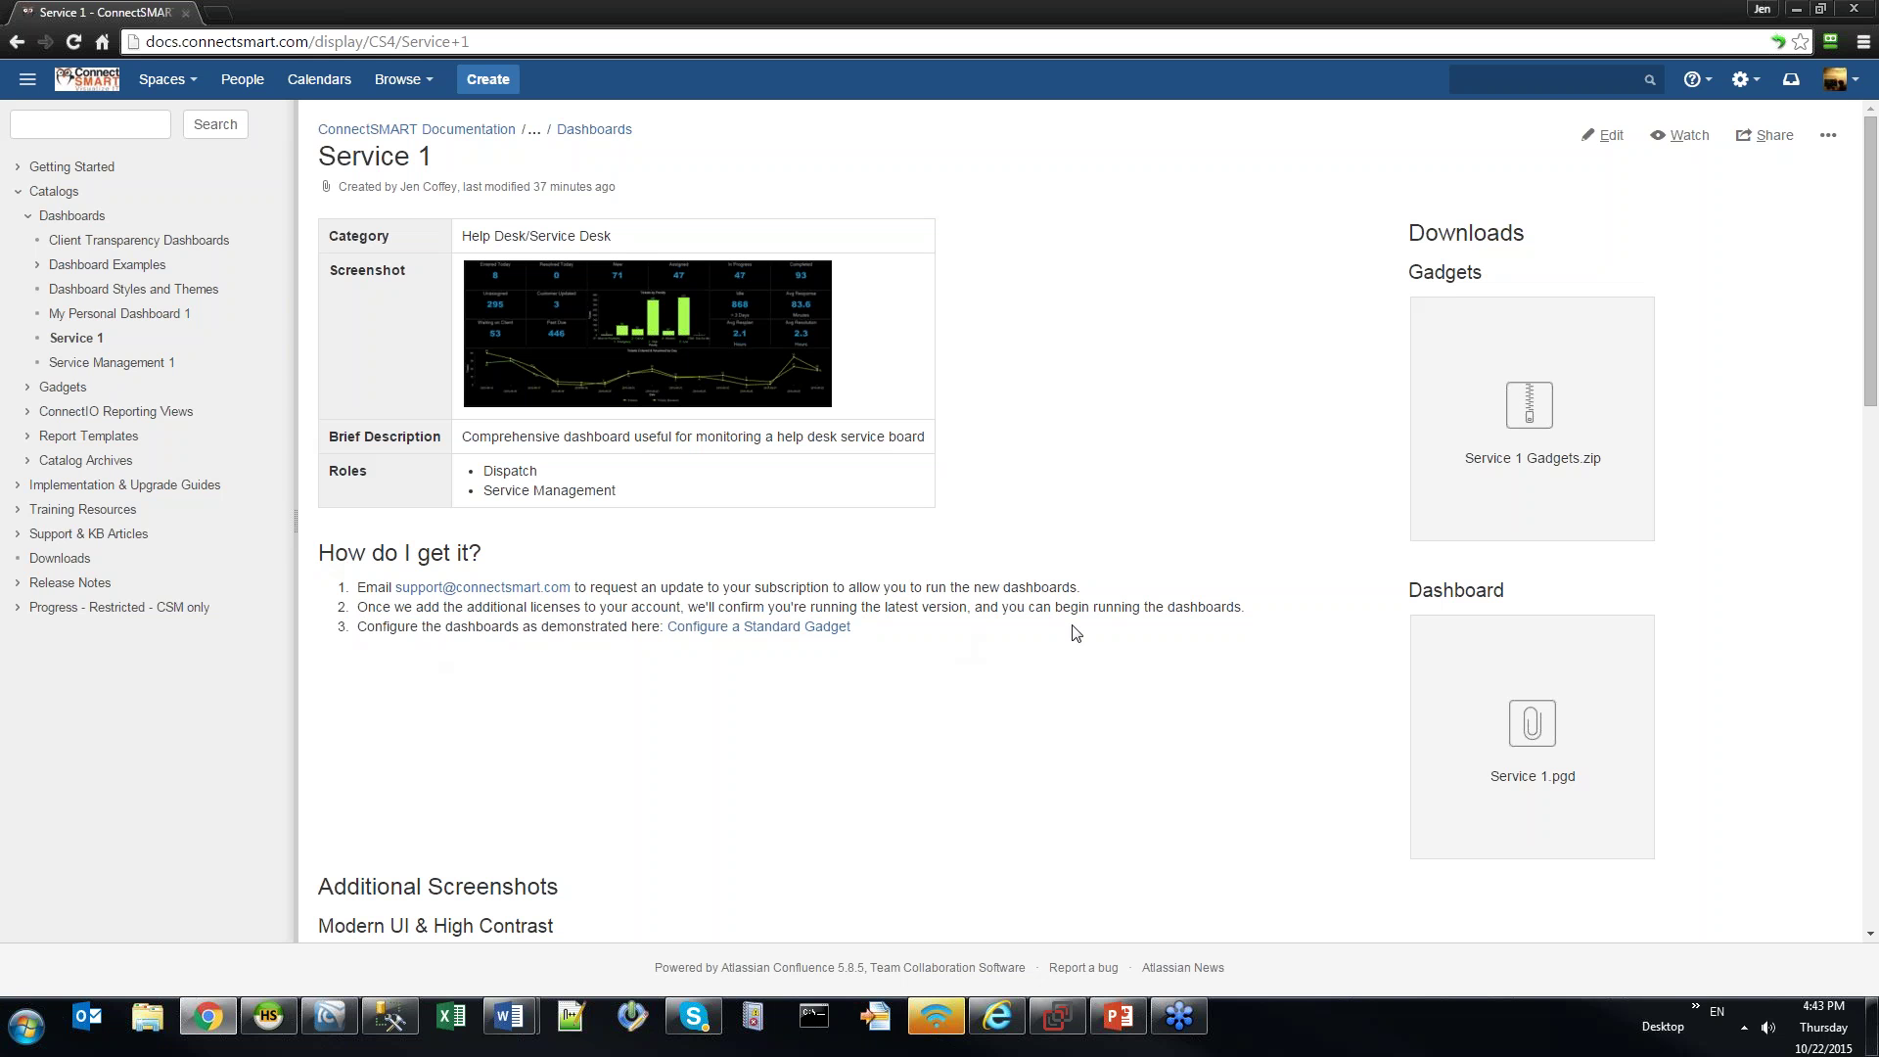
Download Service 1 Gadgets.zip and the dashboard file Service 1.pgd from the Service 1 page
left_click(1555, 409)
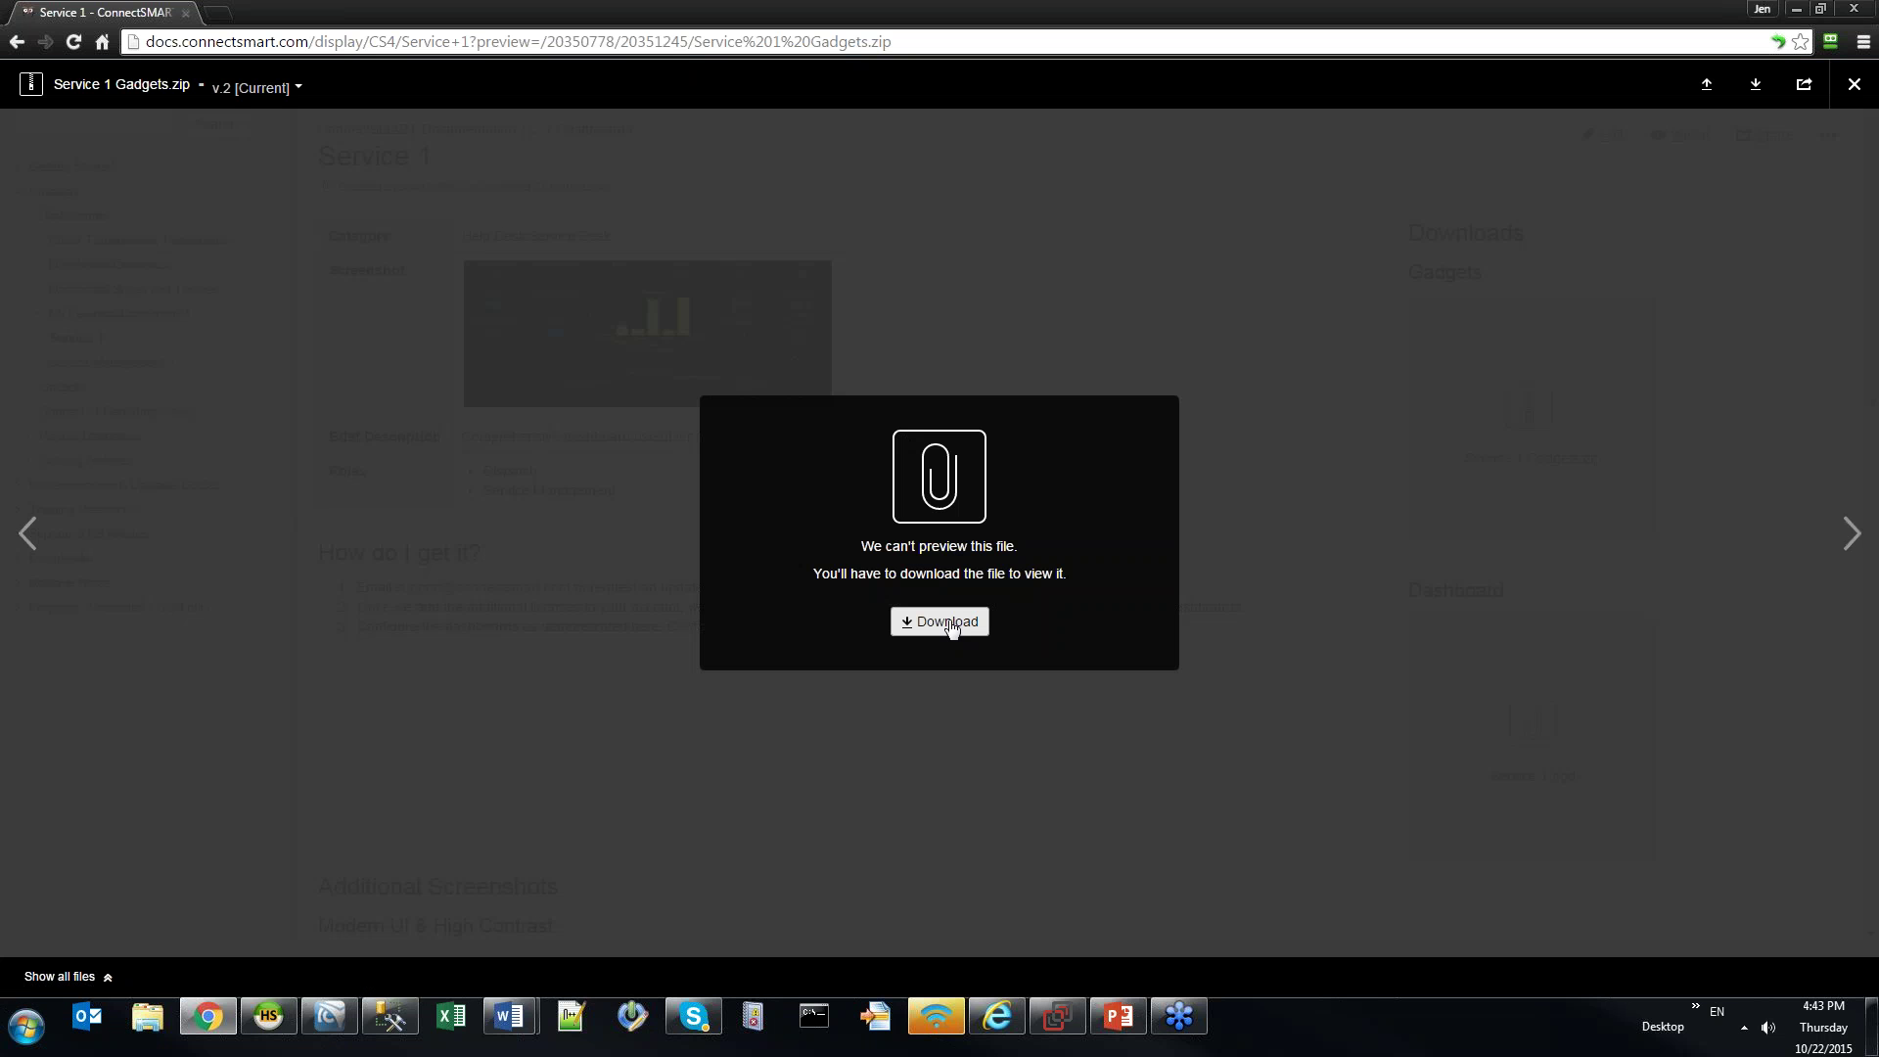
left_click(947, 623)
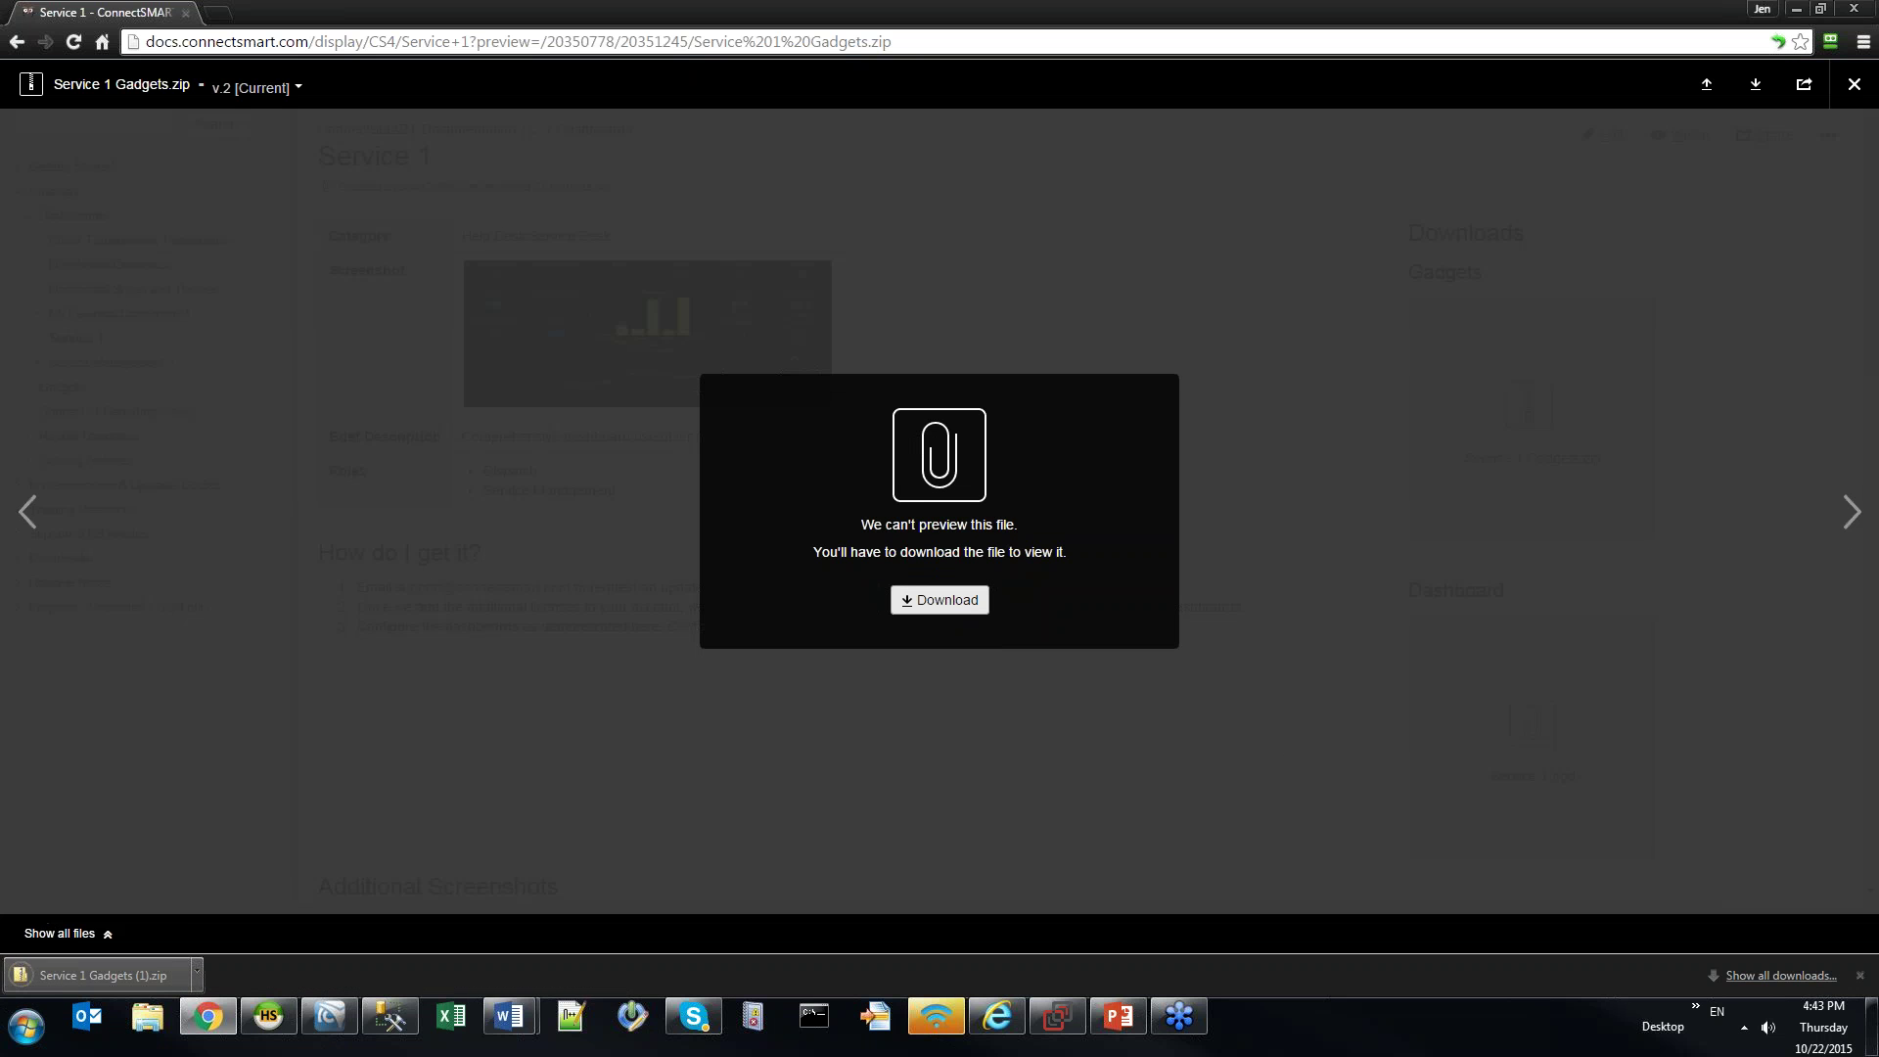
left_click(1854, 84)
left_click(1525, 722)
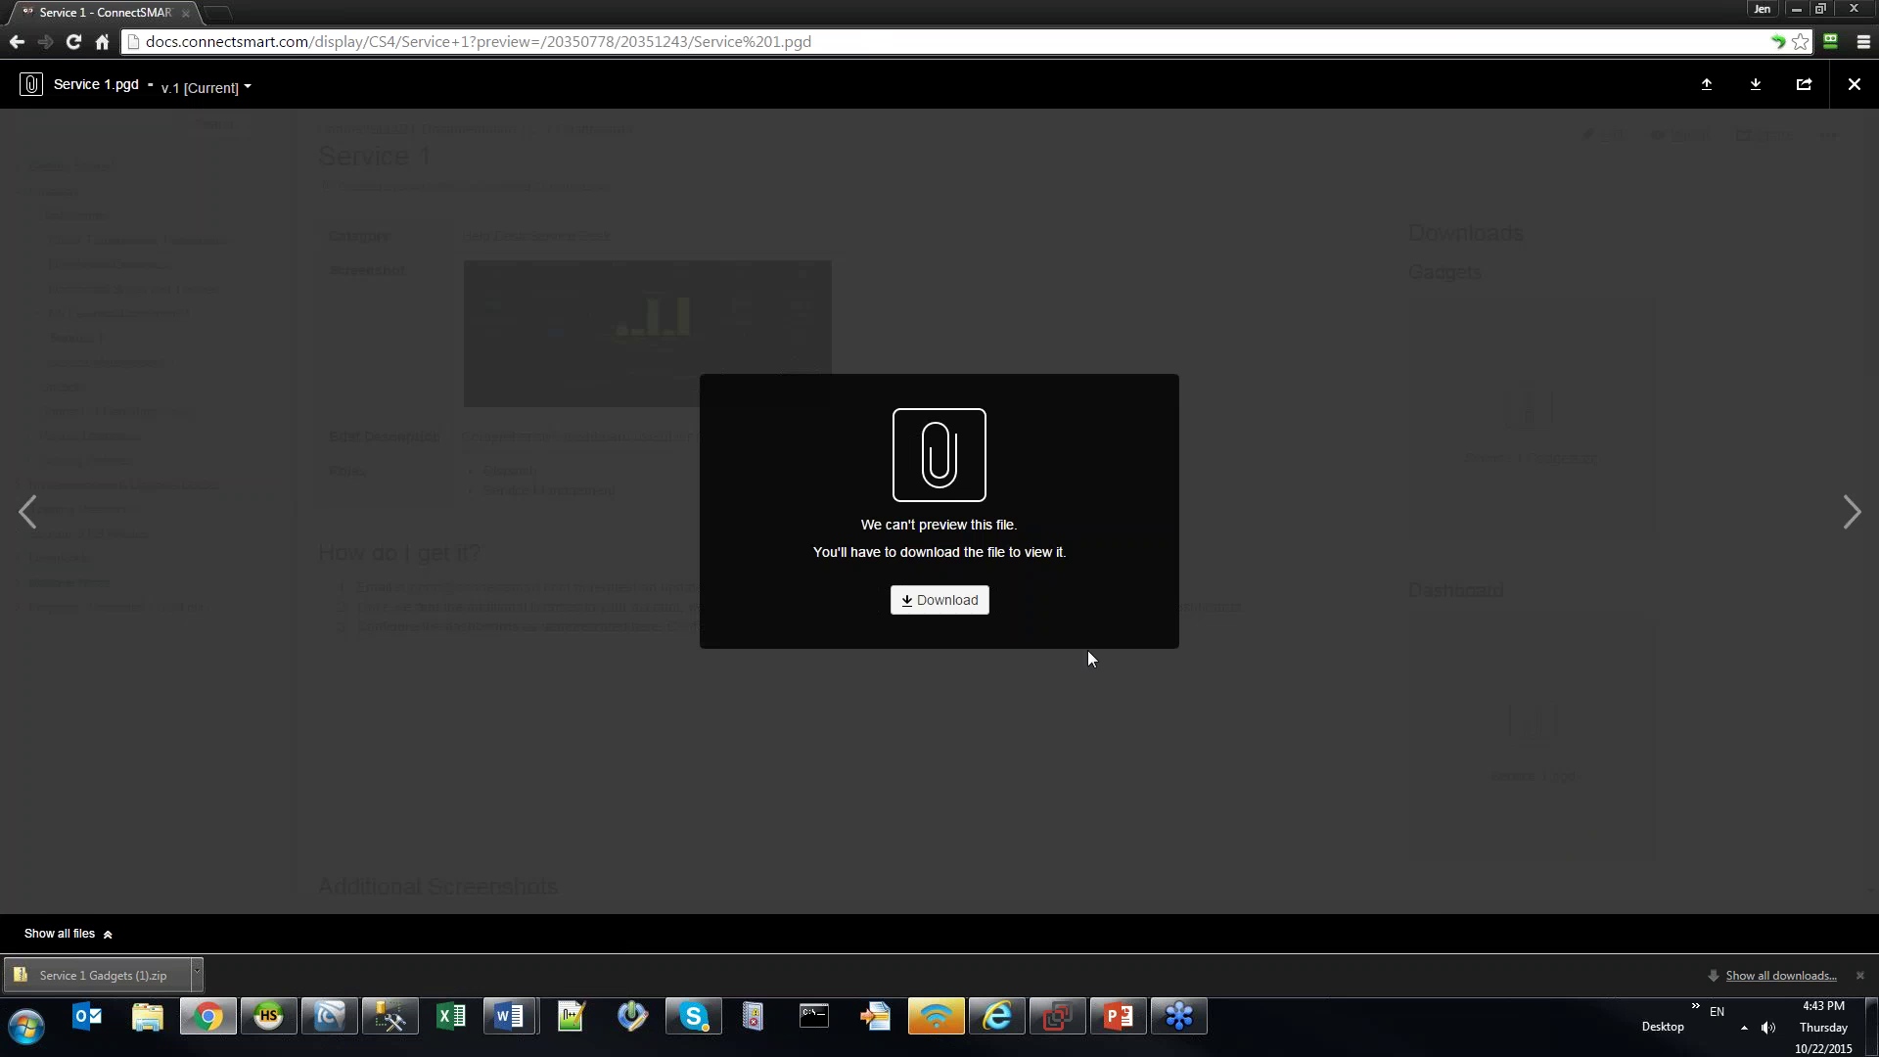
left_click(942, 600)
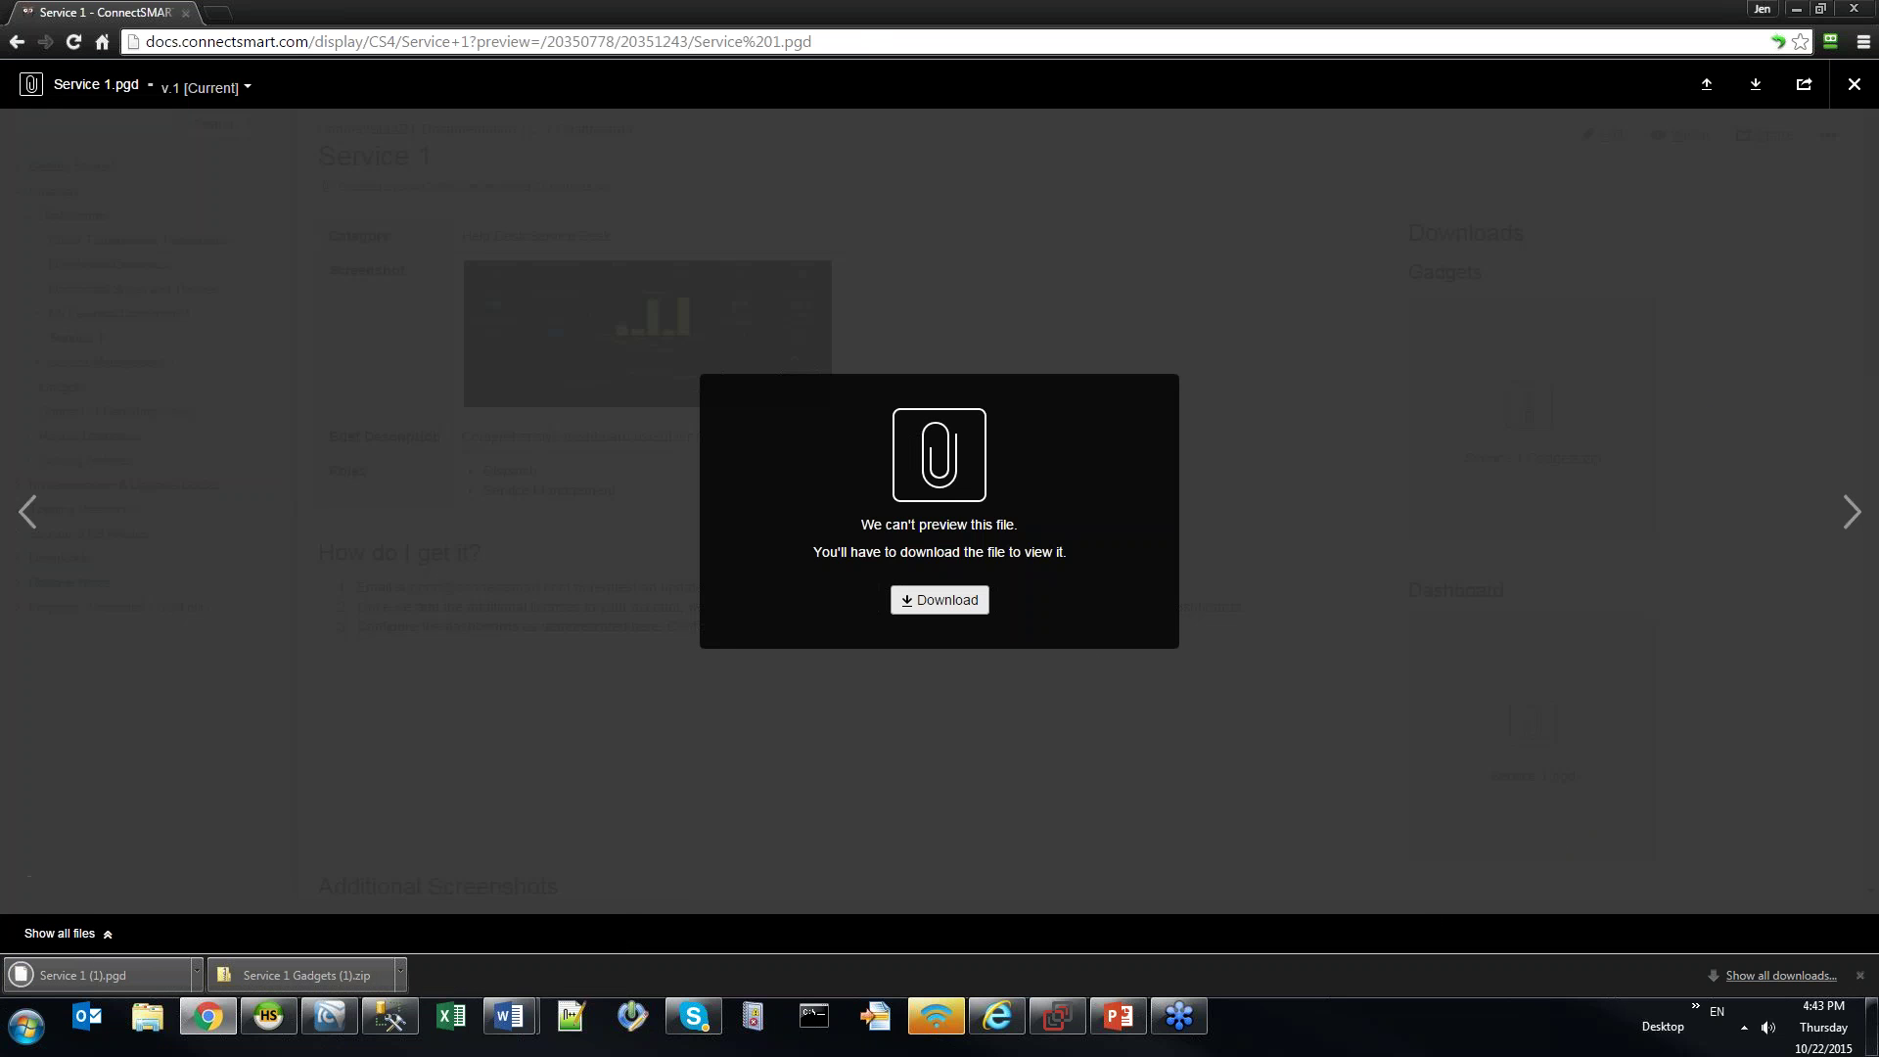
key("Escape")
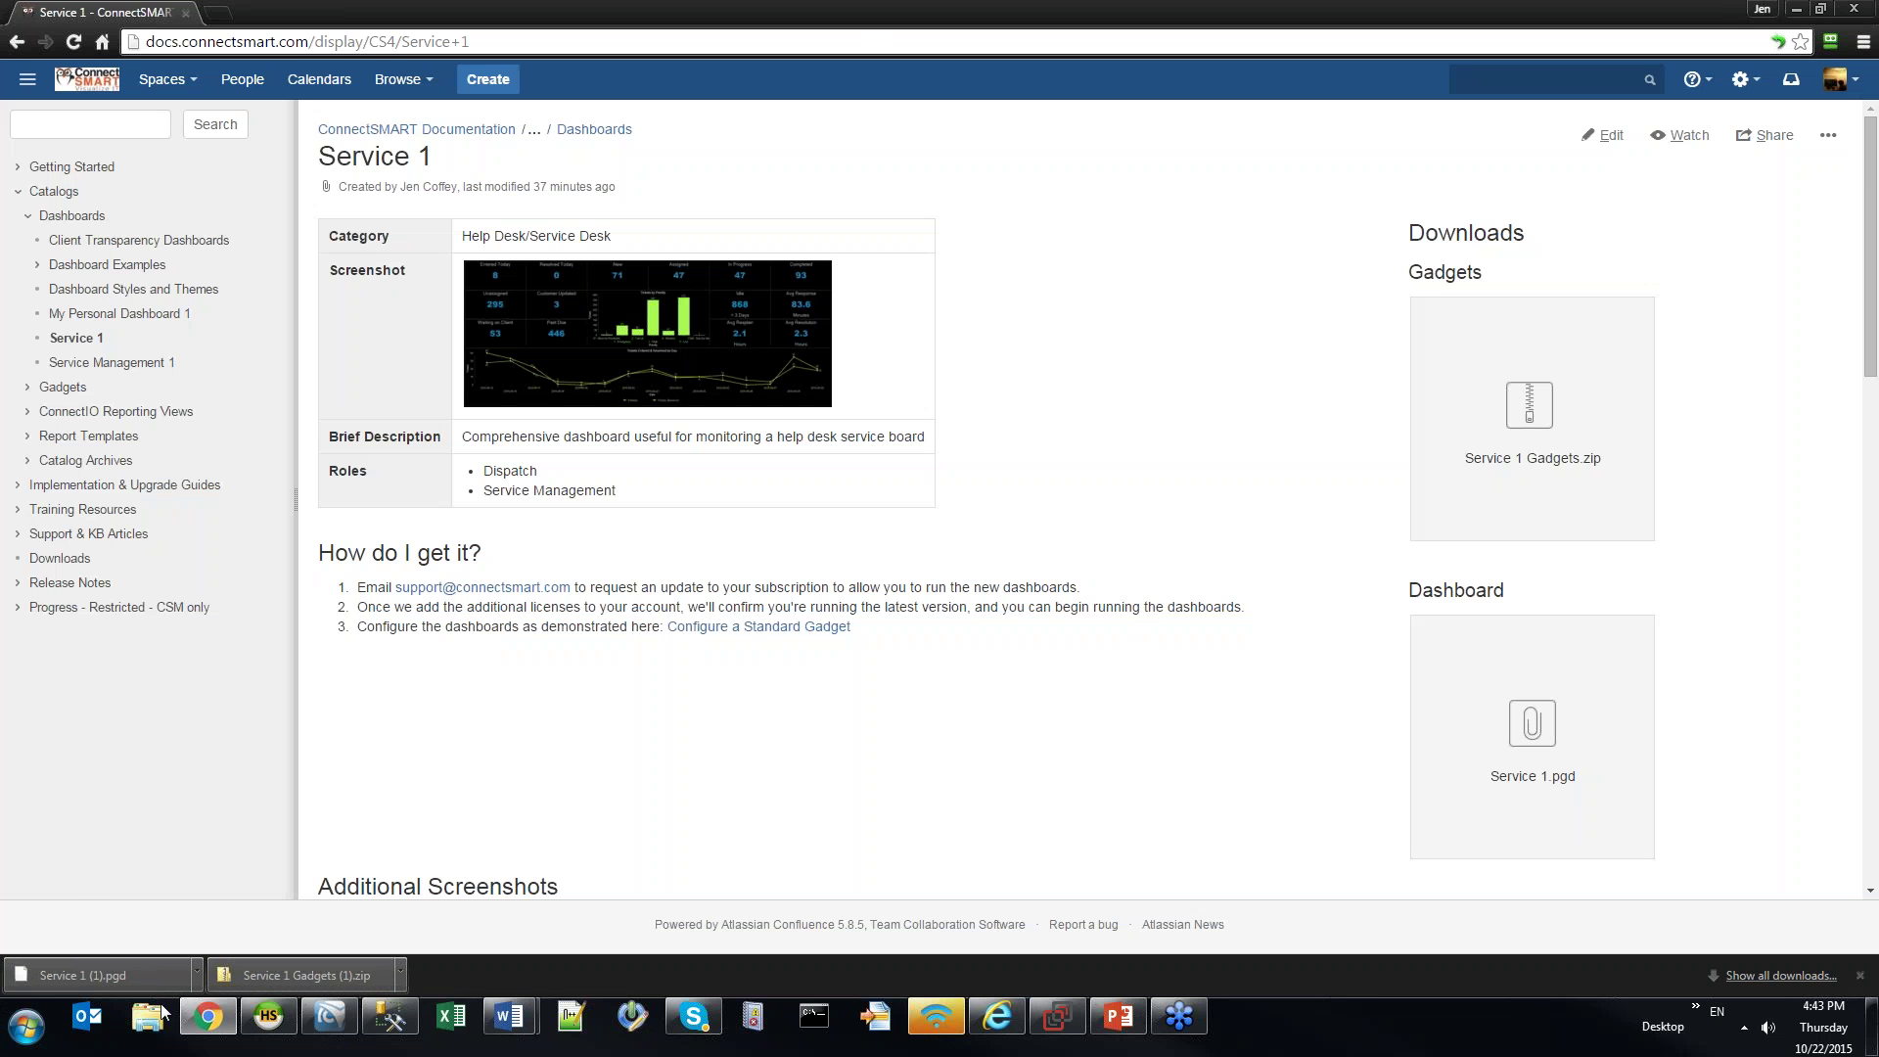
Show the new downloads in their folder and delete all the older files and folders, keeping only the two Service 1 files just downloaded
left_click(1781, 975)
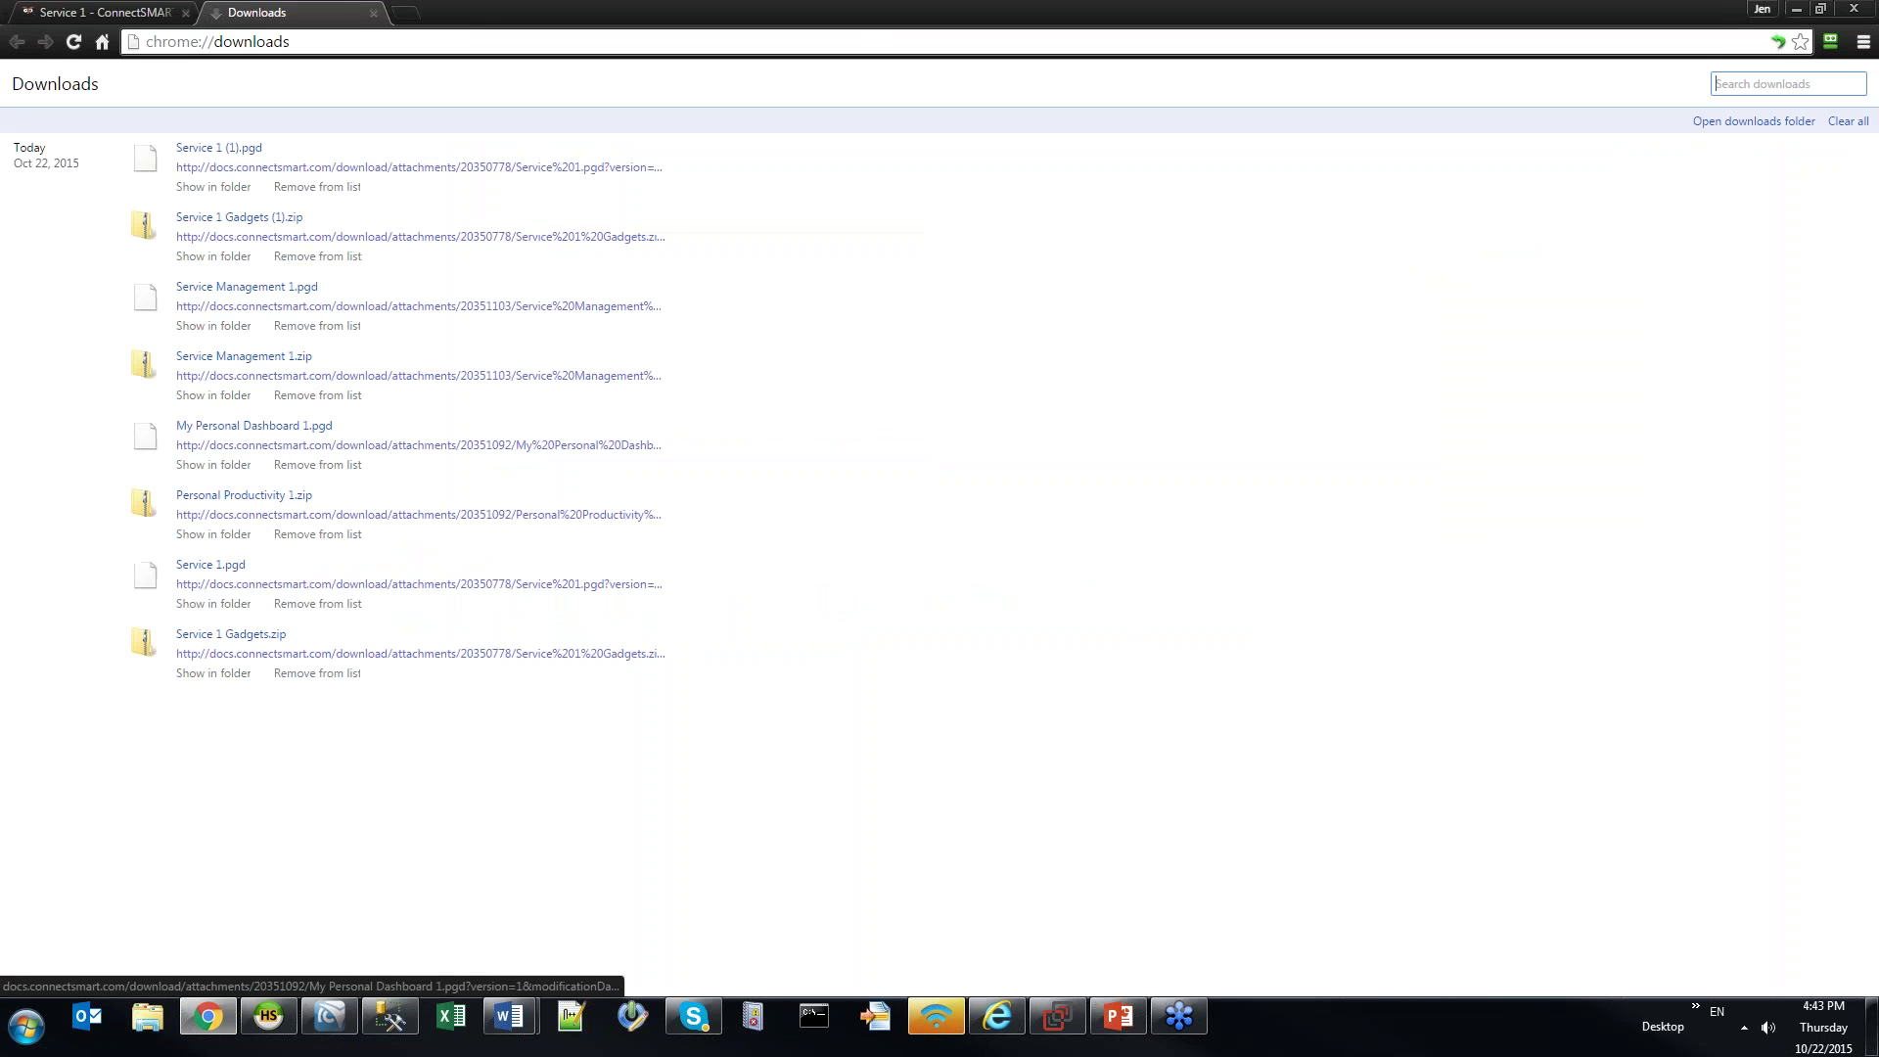
left_click(213, 187)
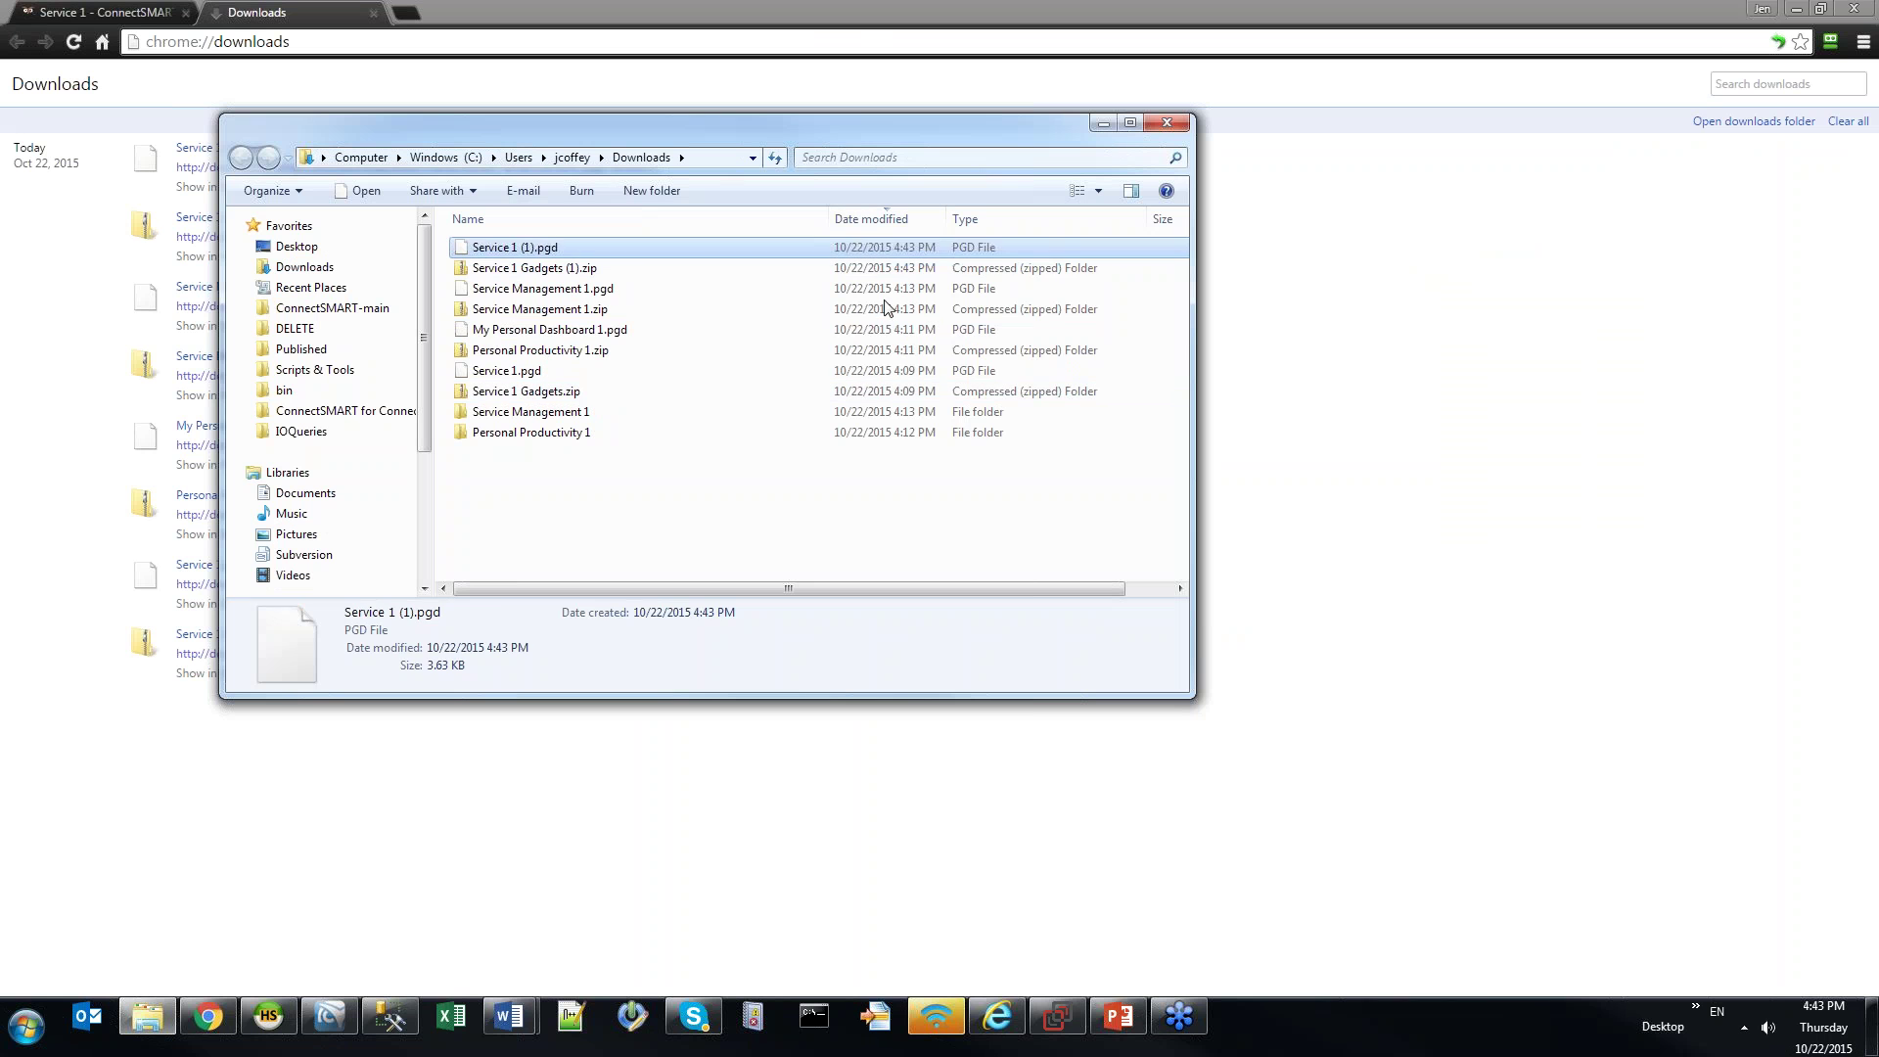
left_click(592, 290)
left_click(577, 432, "shift")
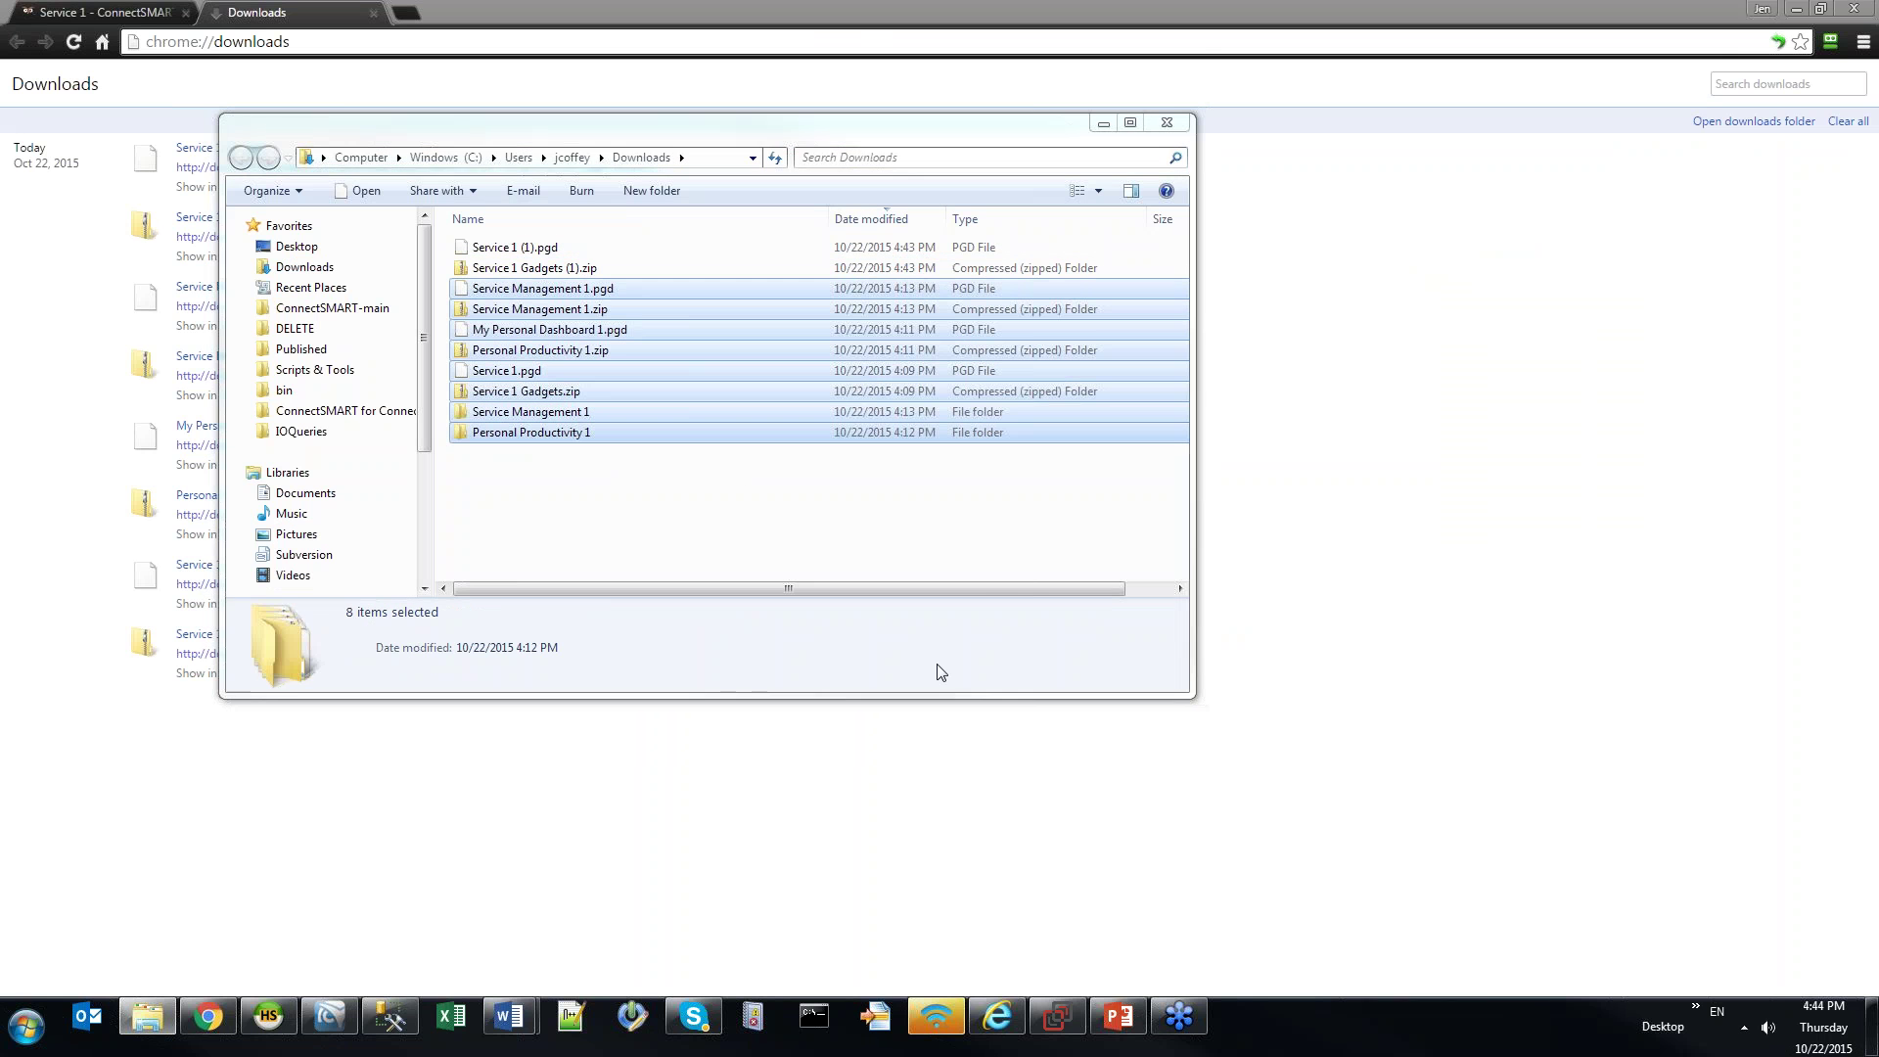
key("Delete")
Check the Published gadgets folder and return to the Downloads folder
left_click(350, 354)
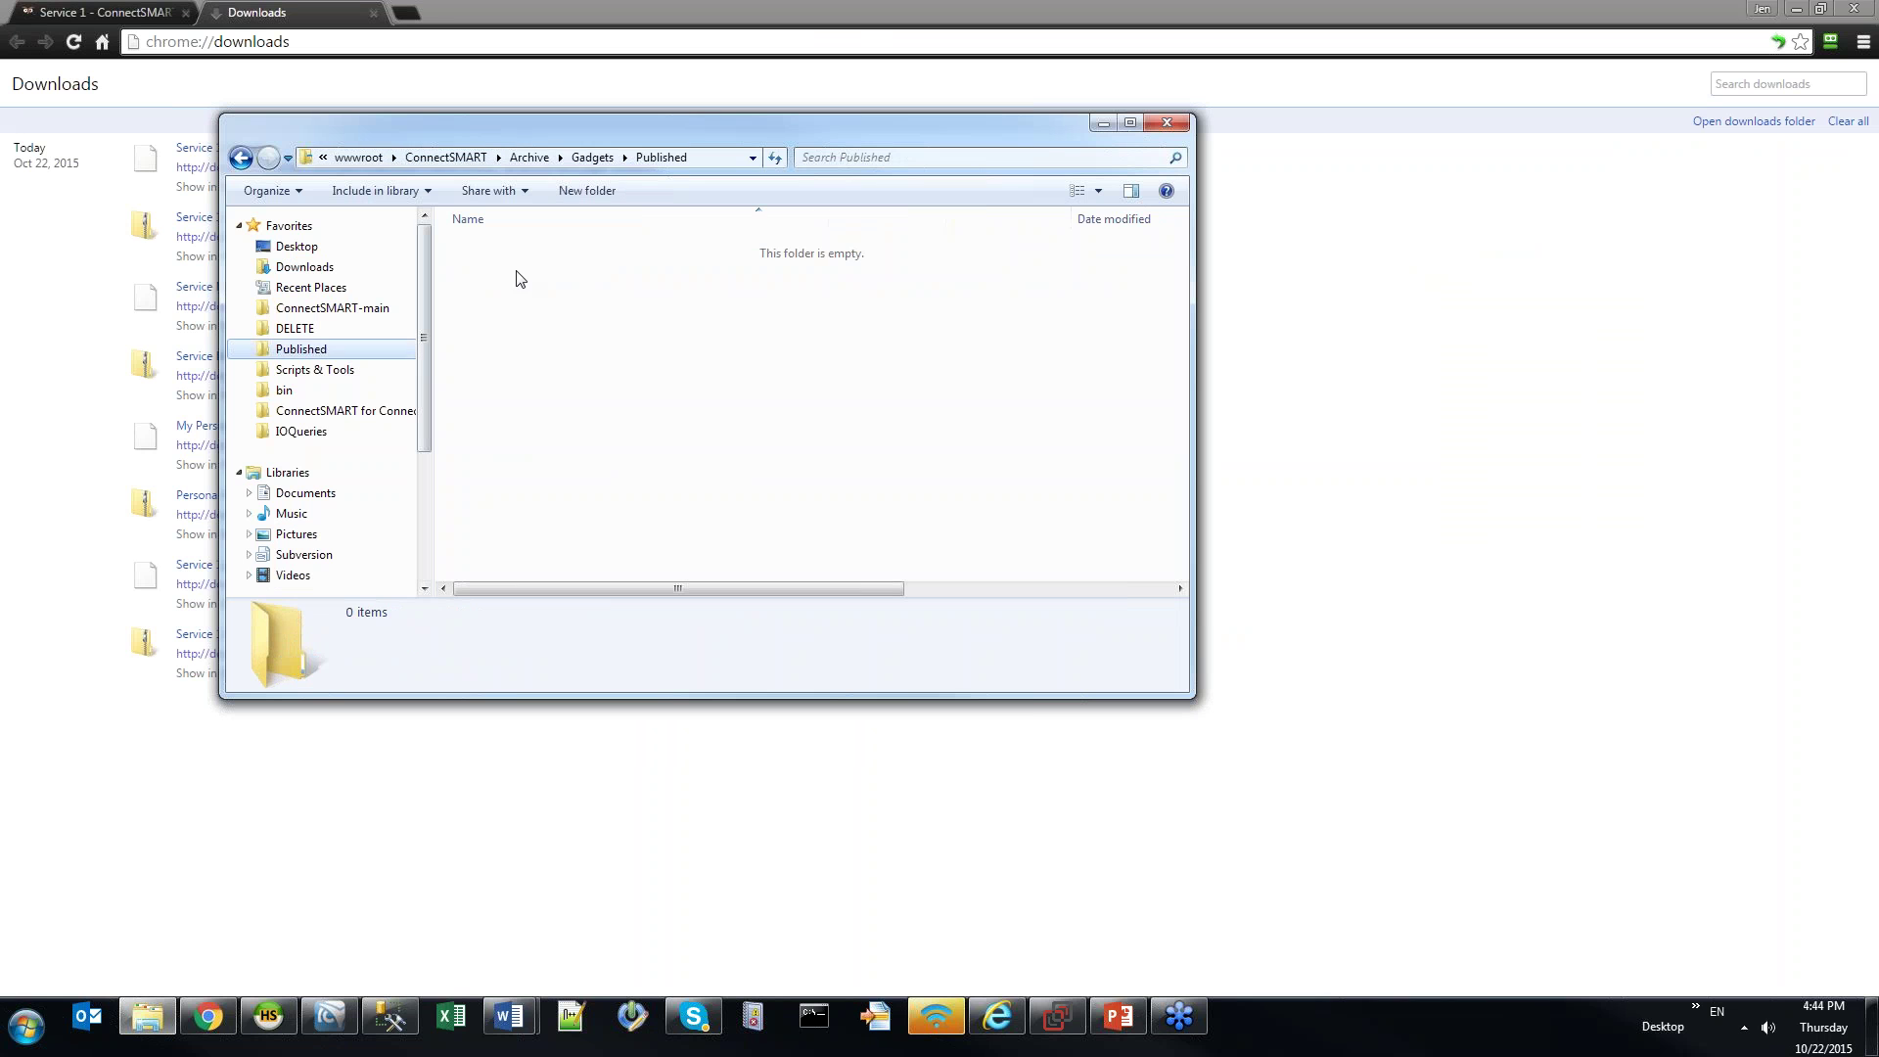
left_click(239, 158)
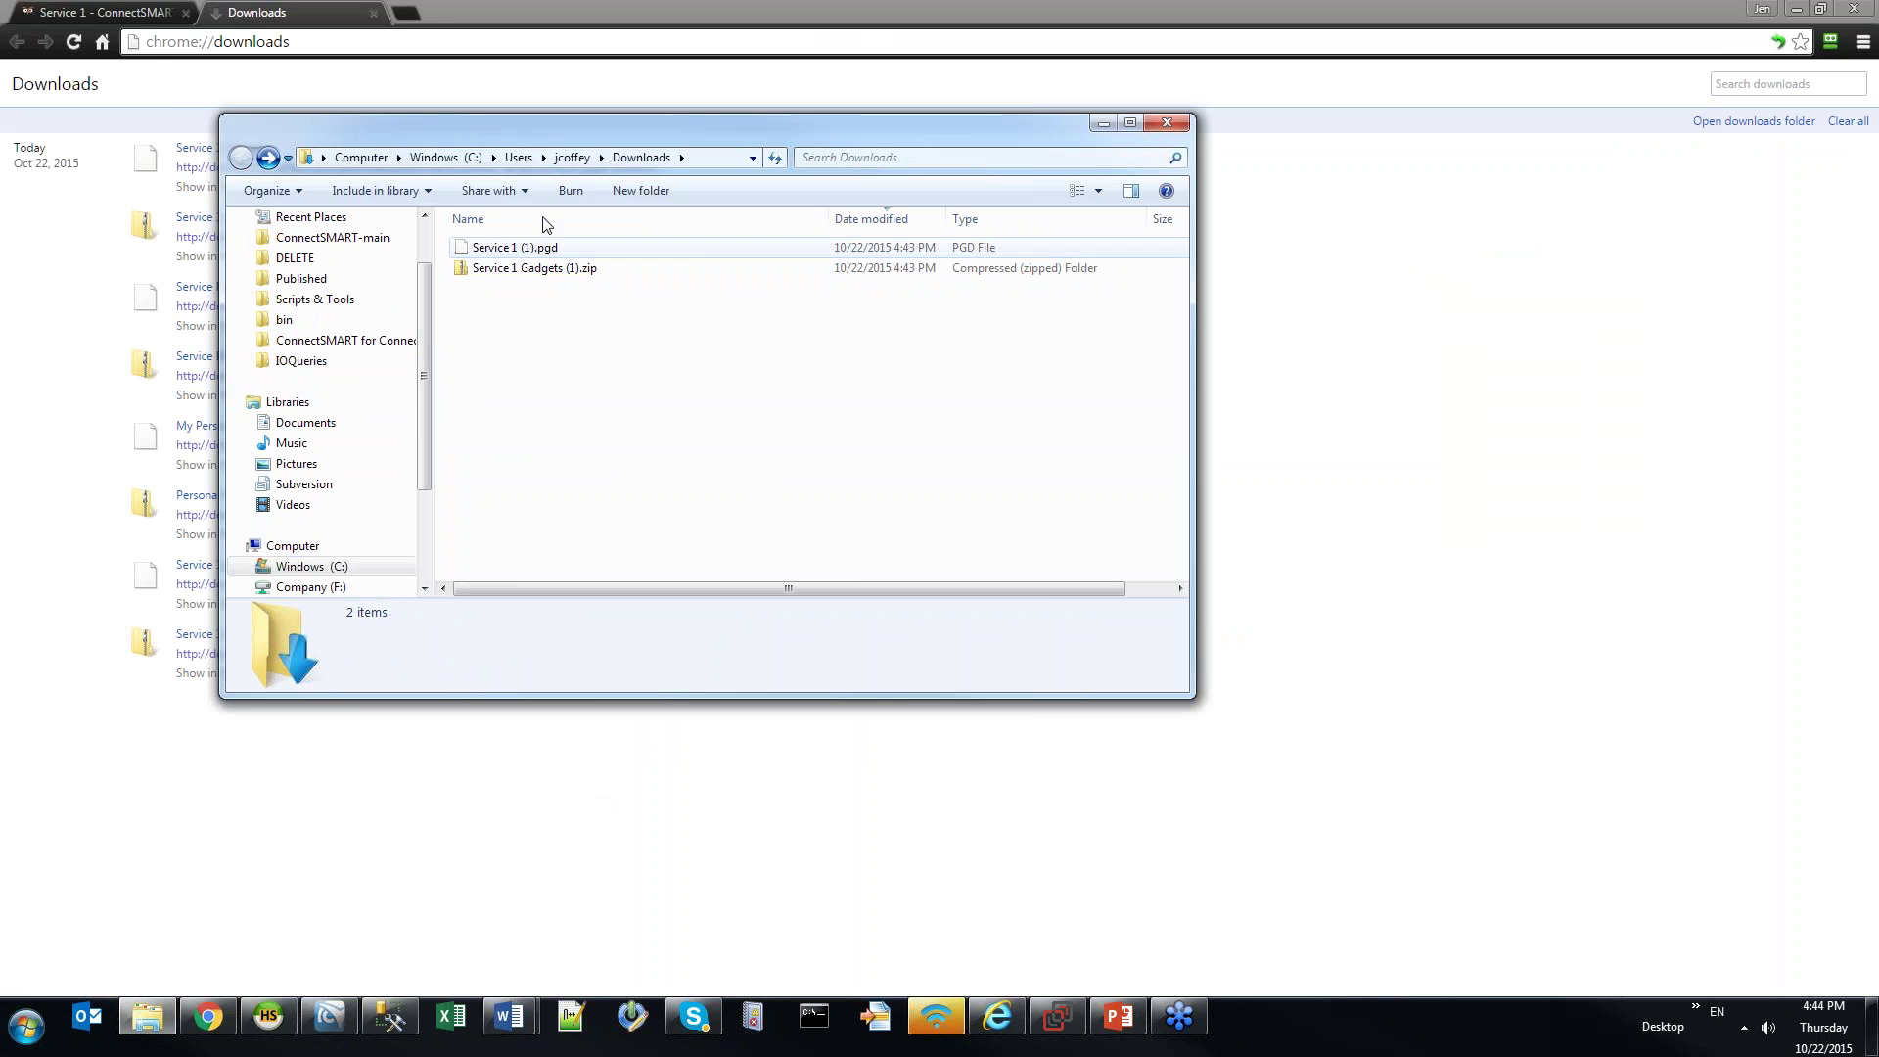
left_click(515, 249)
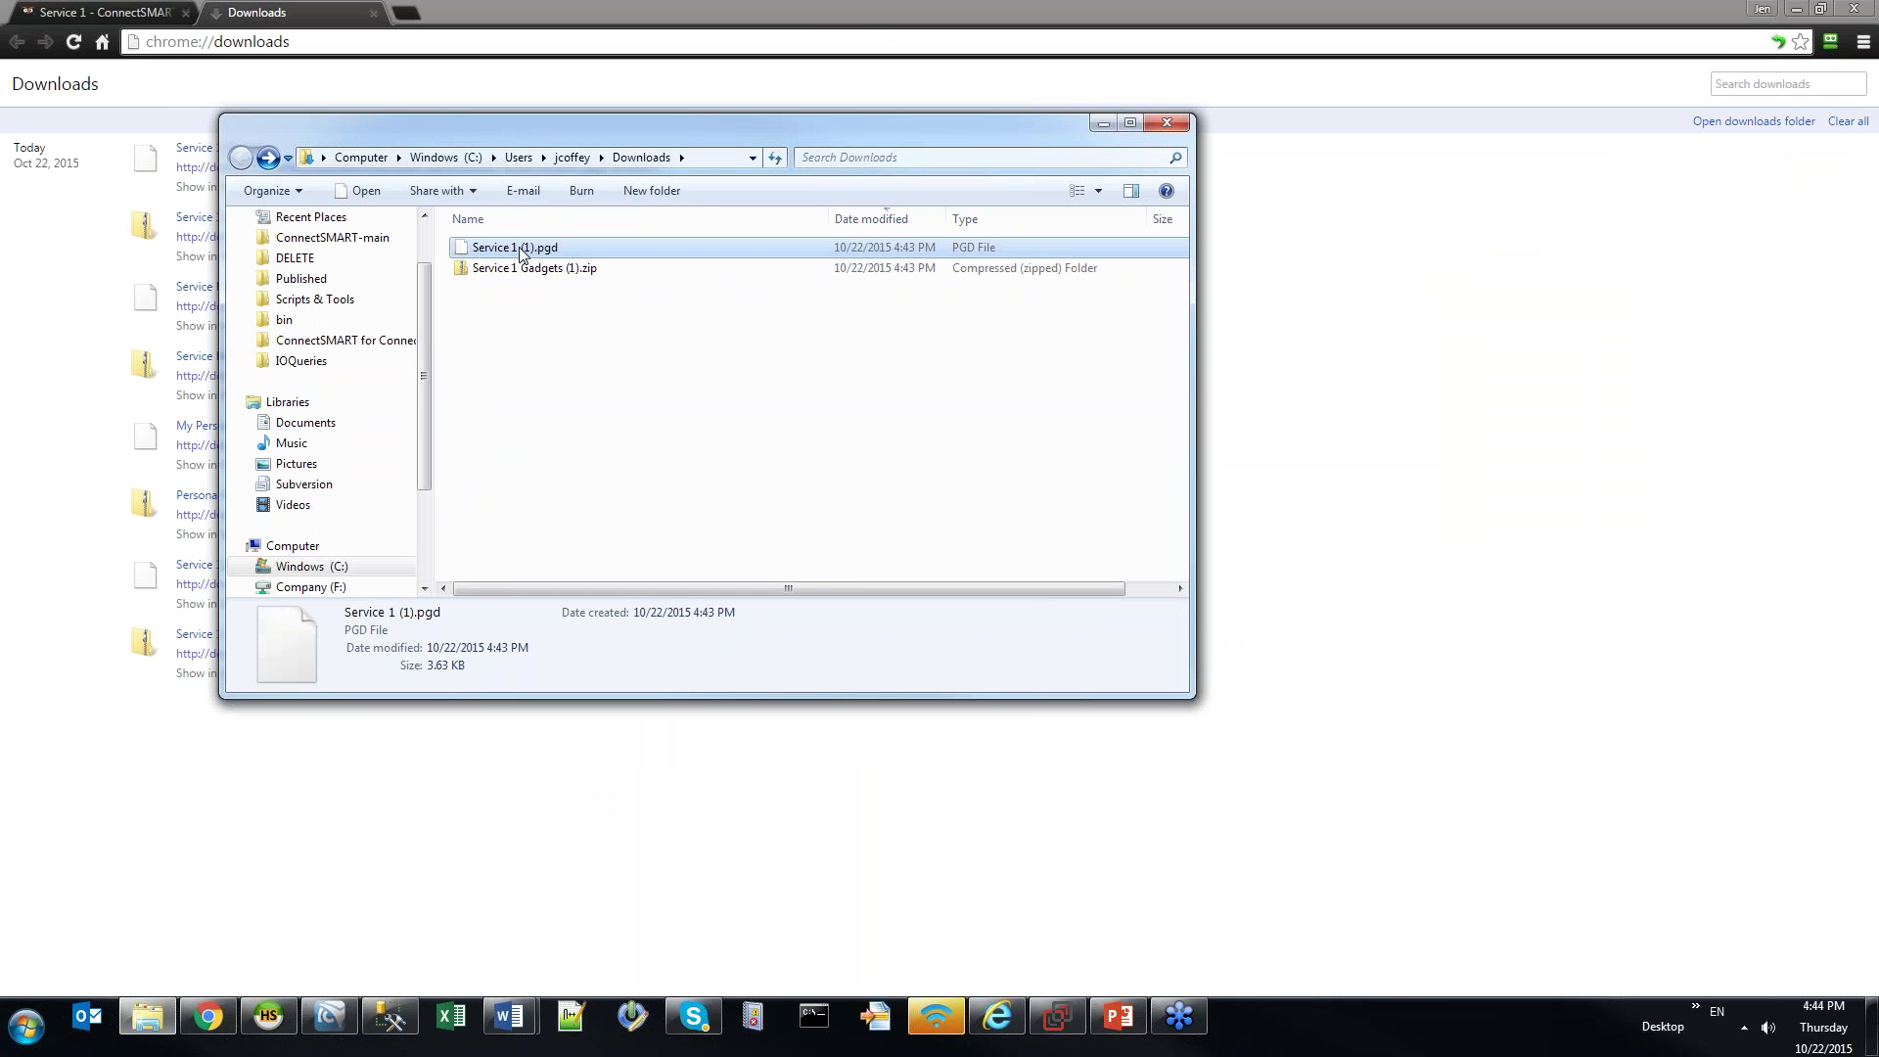
left_click(715, 466)
Browse to the C:\inetpub\wwwroot\ConnectSMART folder
key("alt+d")
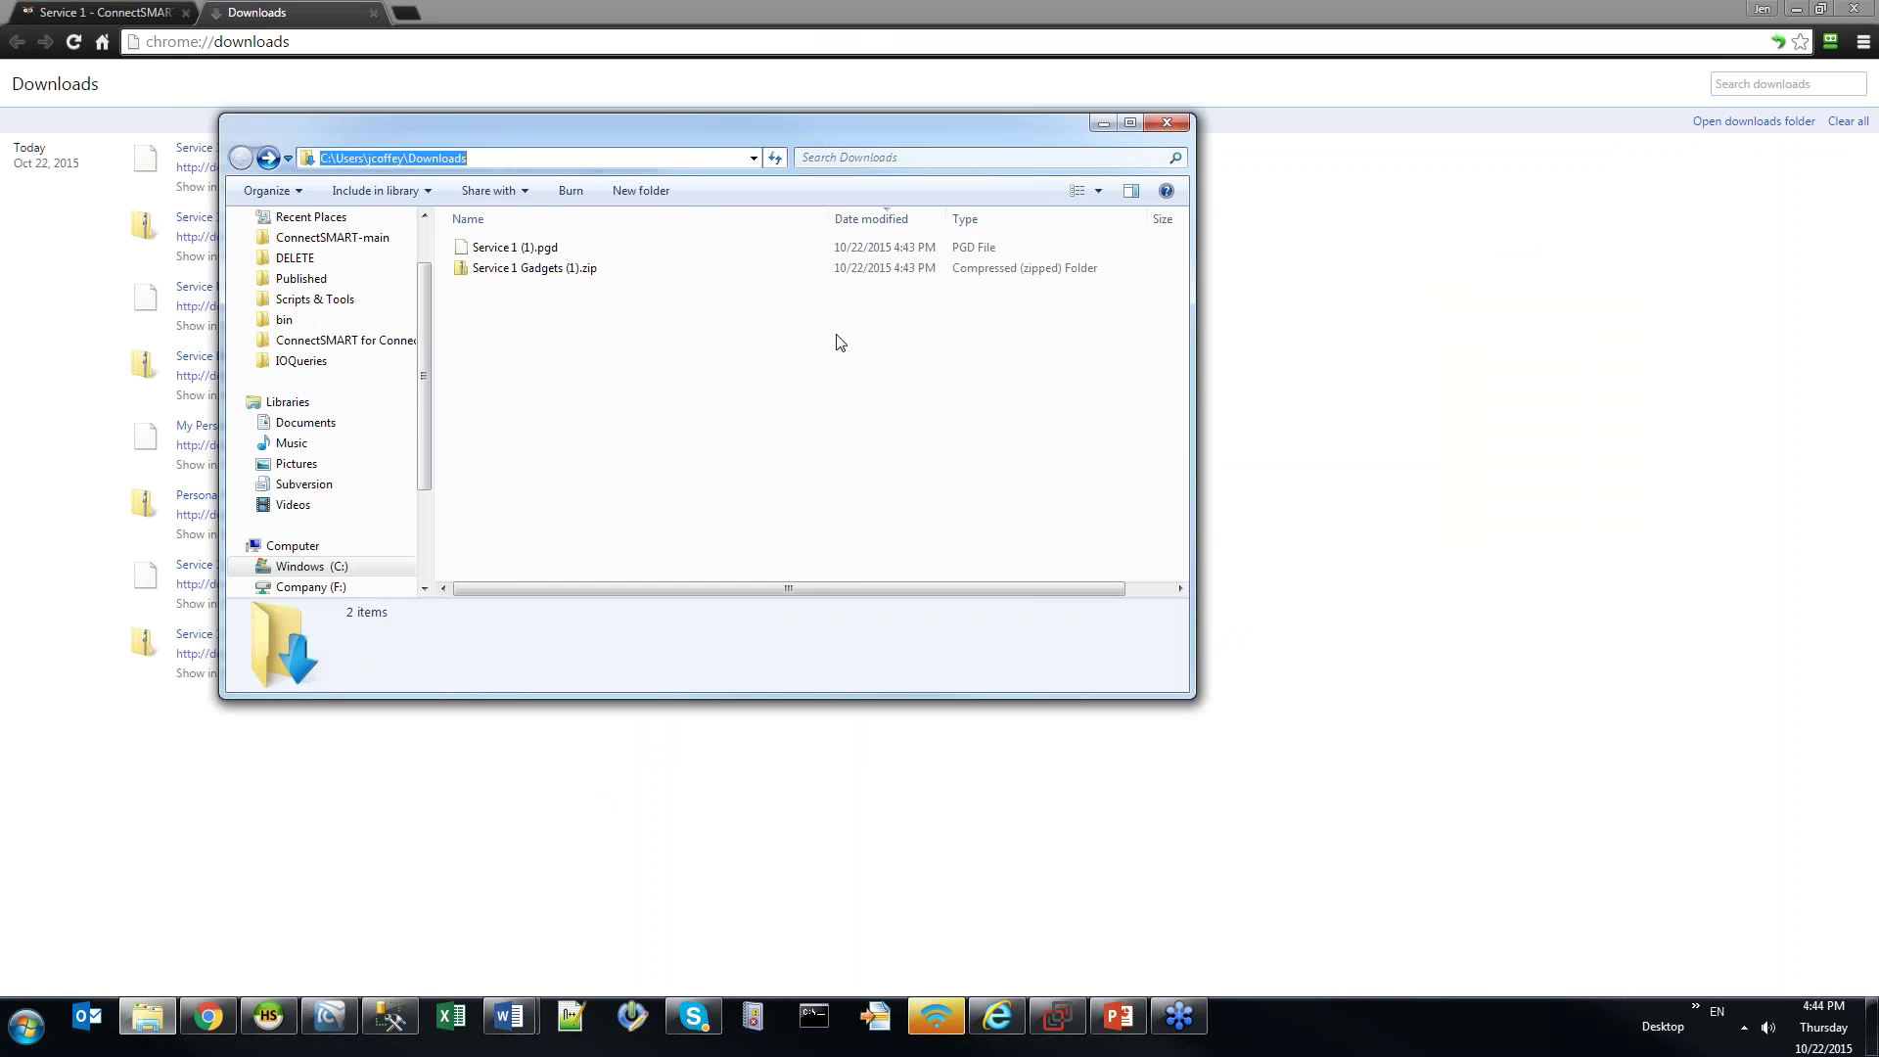
type("C:\\")
key("Return")
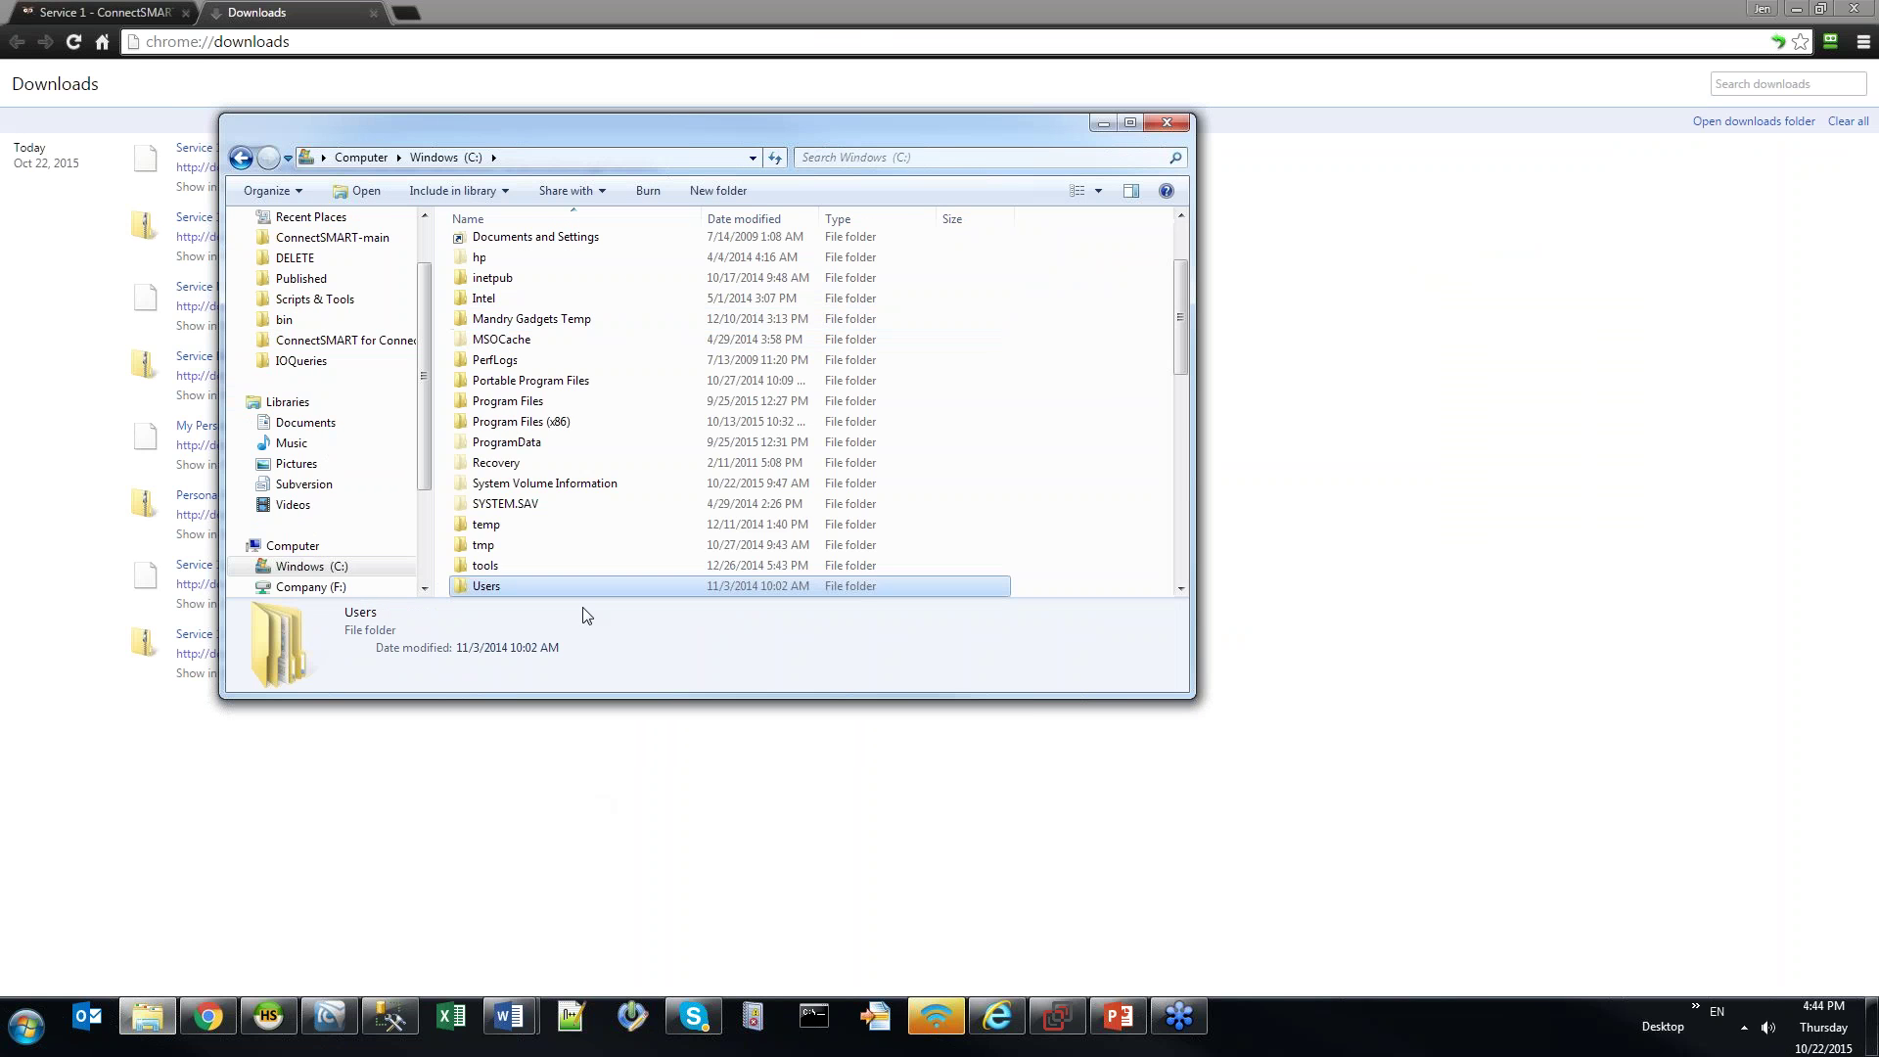
left_click(524, 278)
double_click(524, 278)
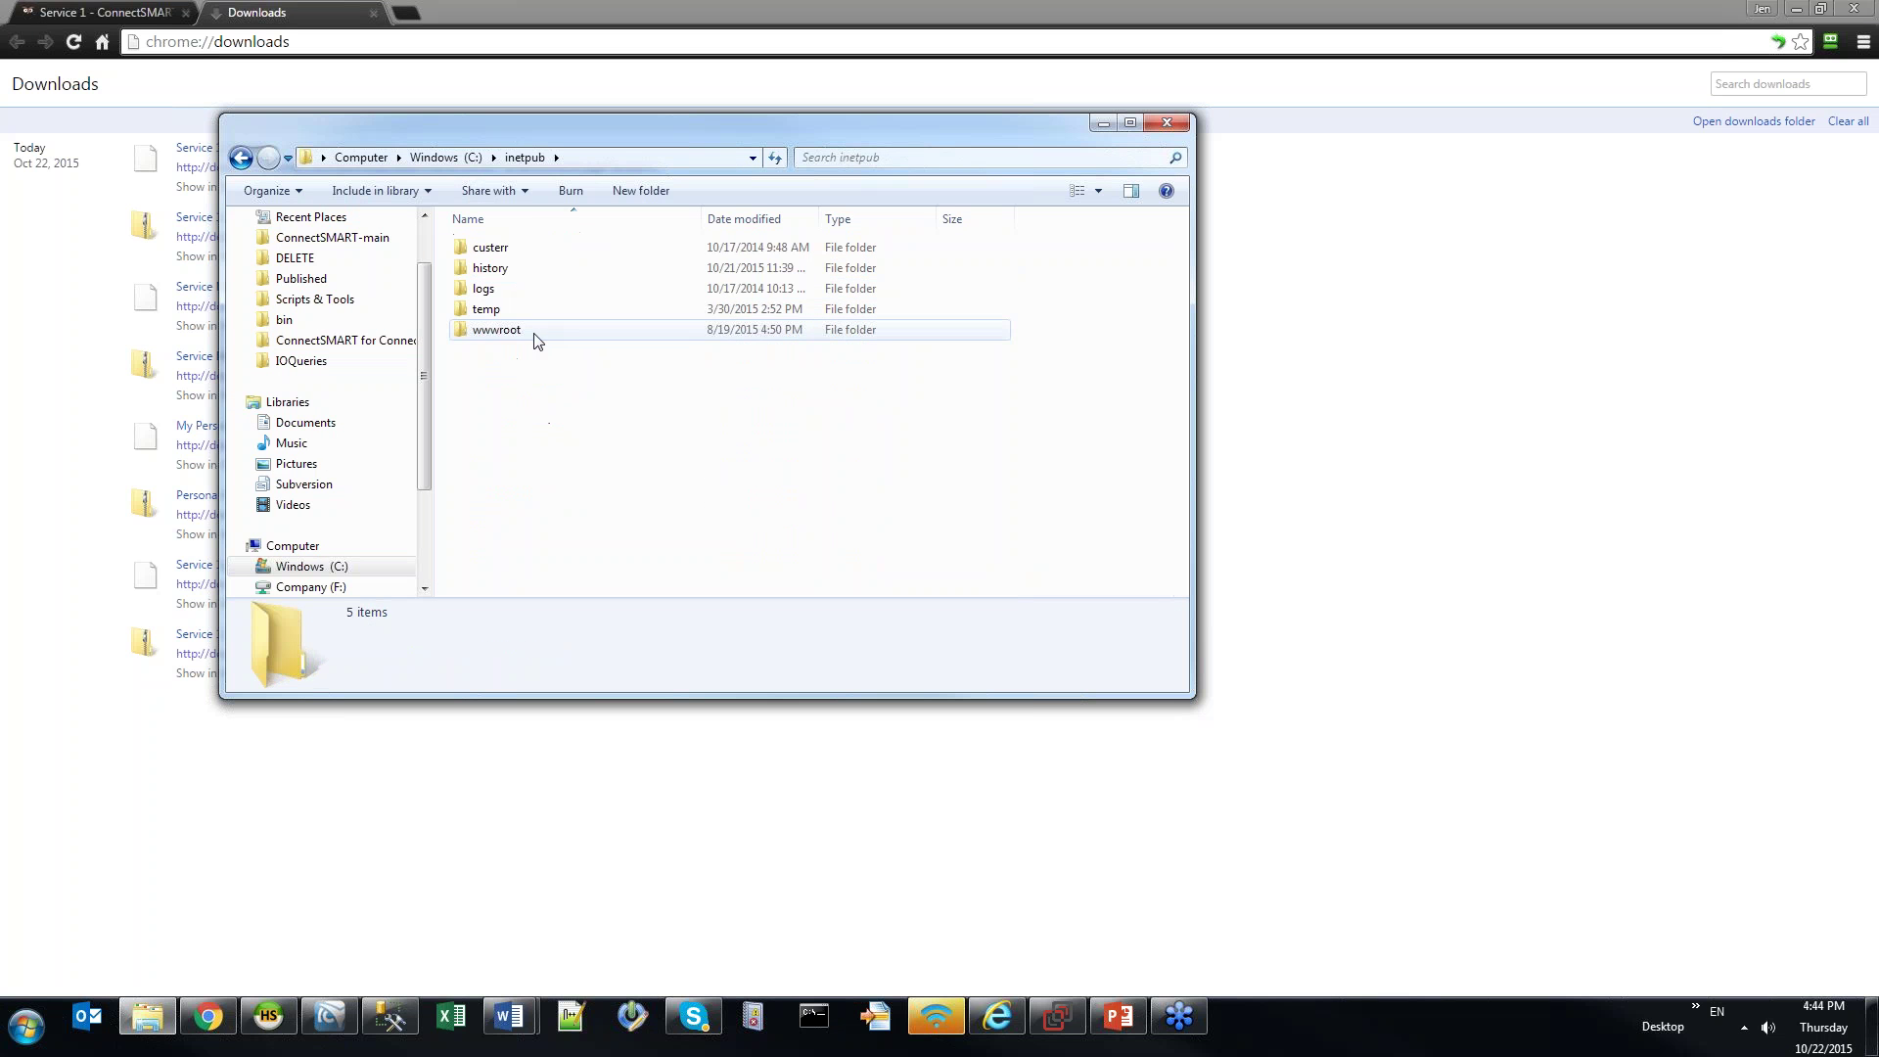
double_click(533, 329)
left_click(528, 267)
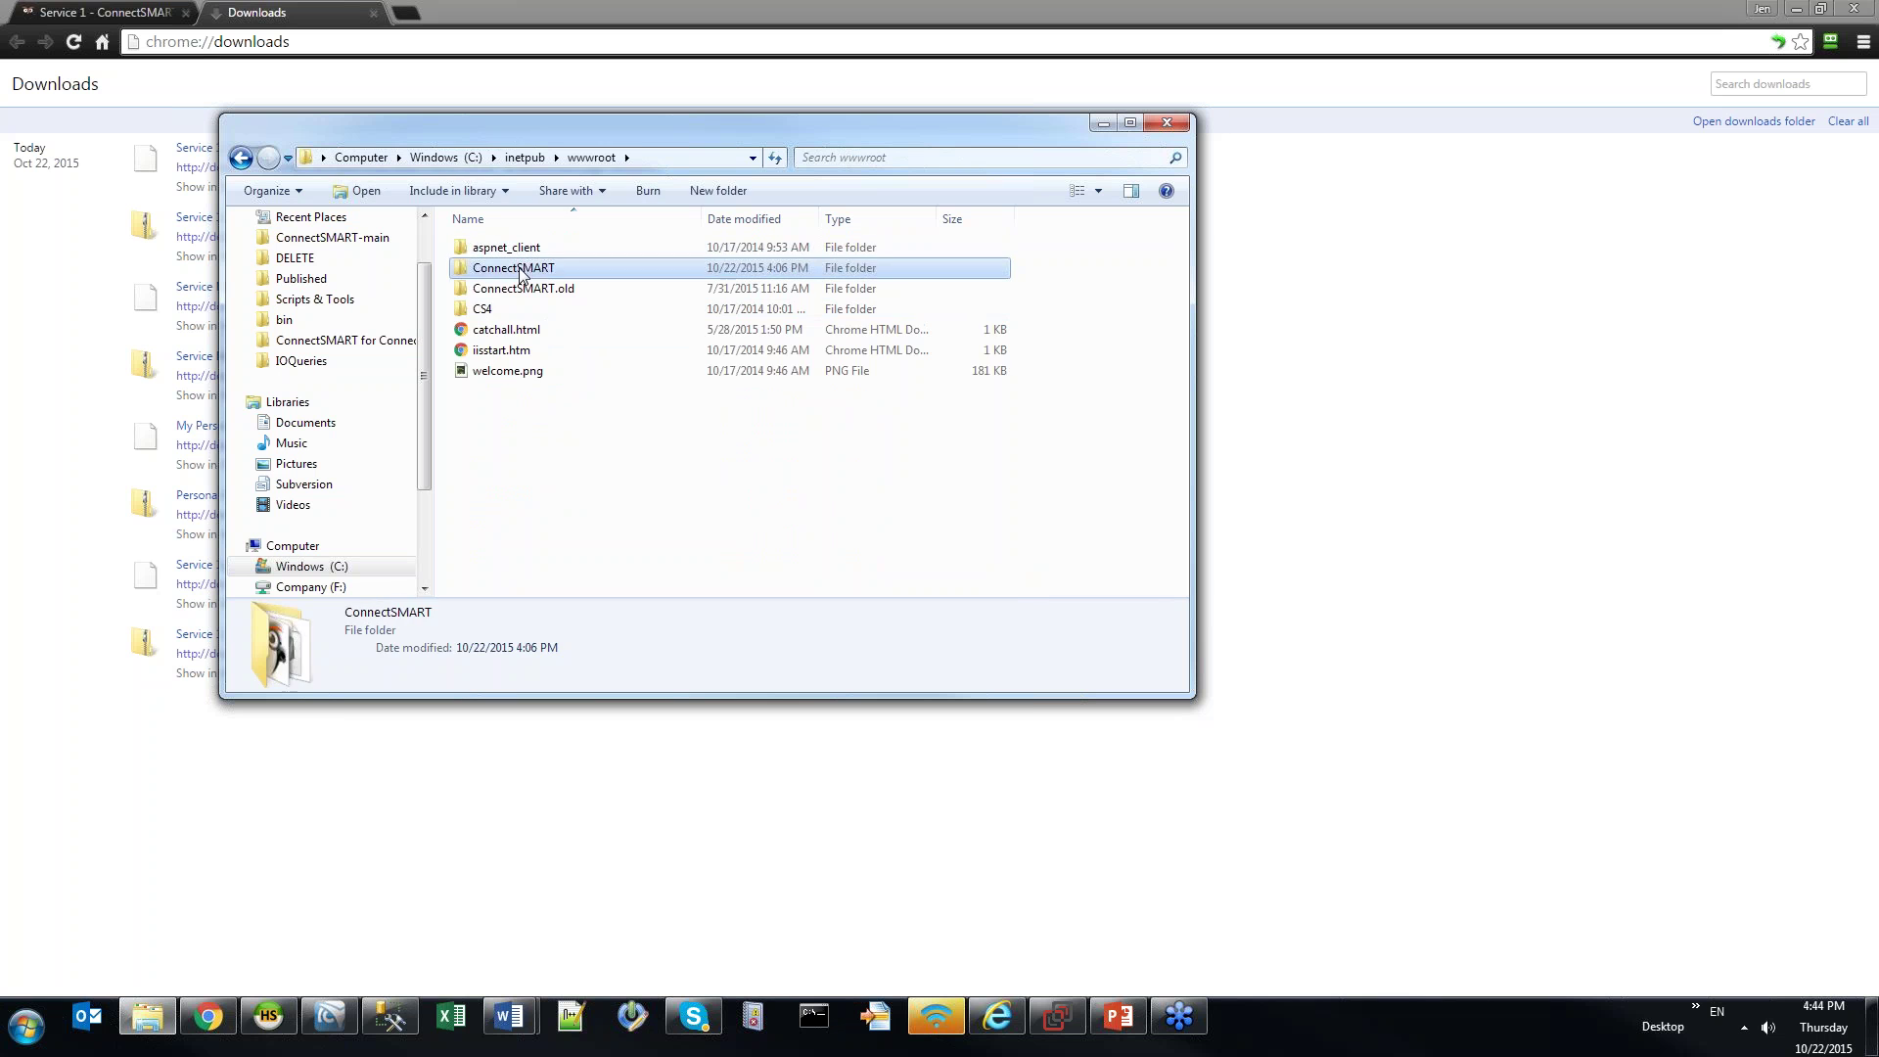
double_click(529, 267)
Open the Organization folder under Archive\Dashboards to view where organization dashboards are stored
left_click(492, 369)
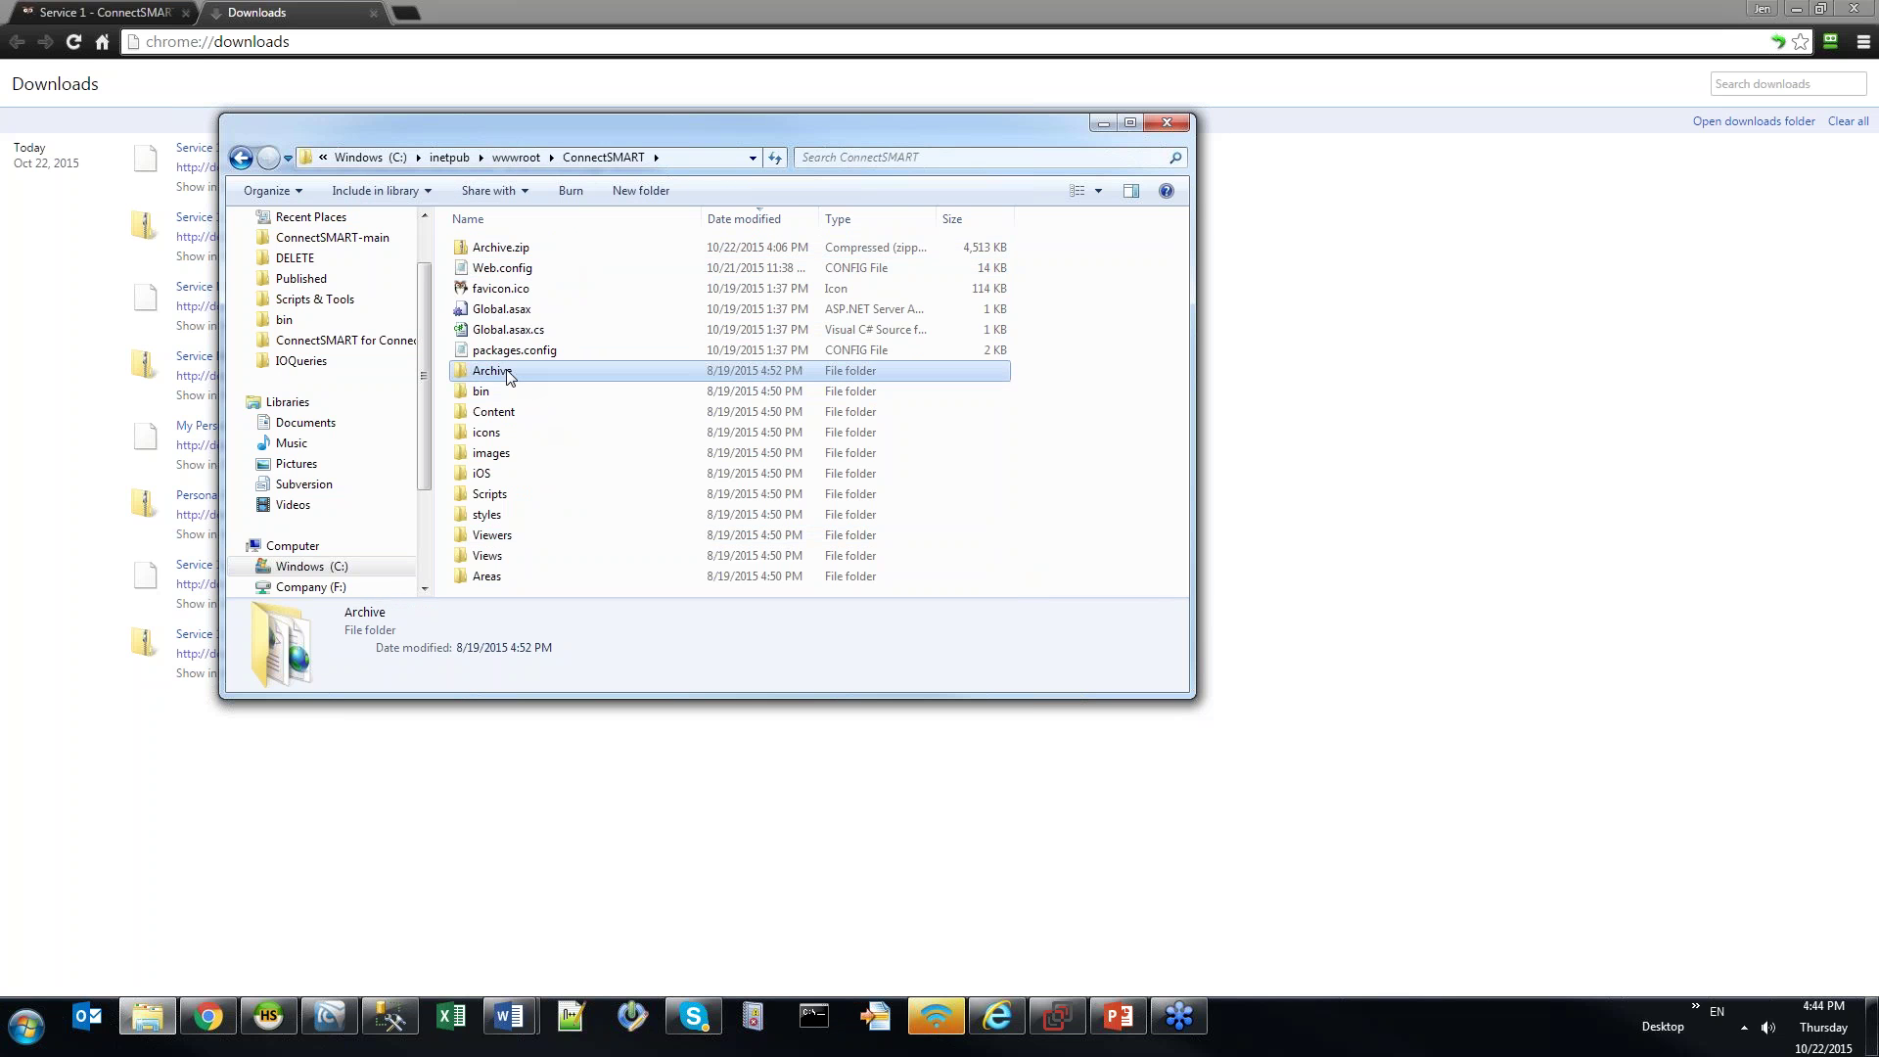
double_click(492, 369)
left_click(508, 252)
double_click(508, 252)
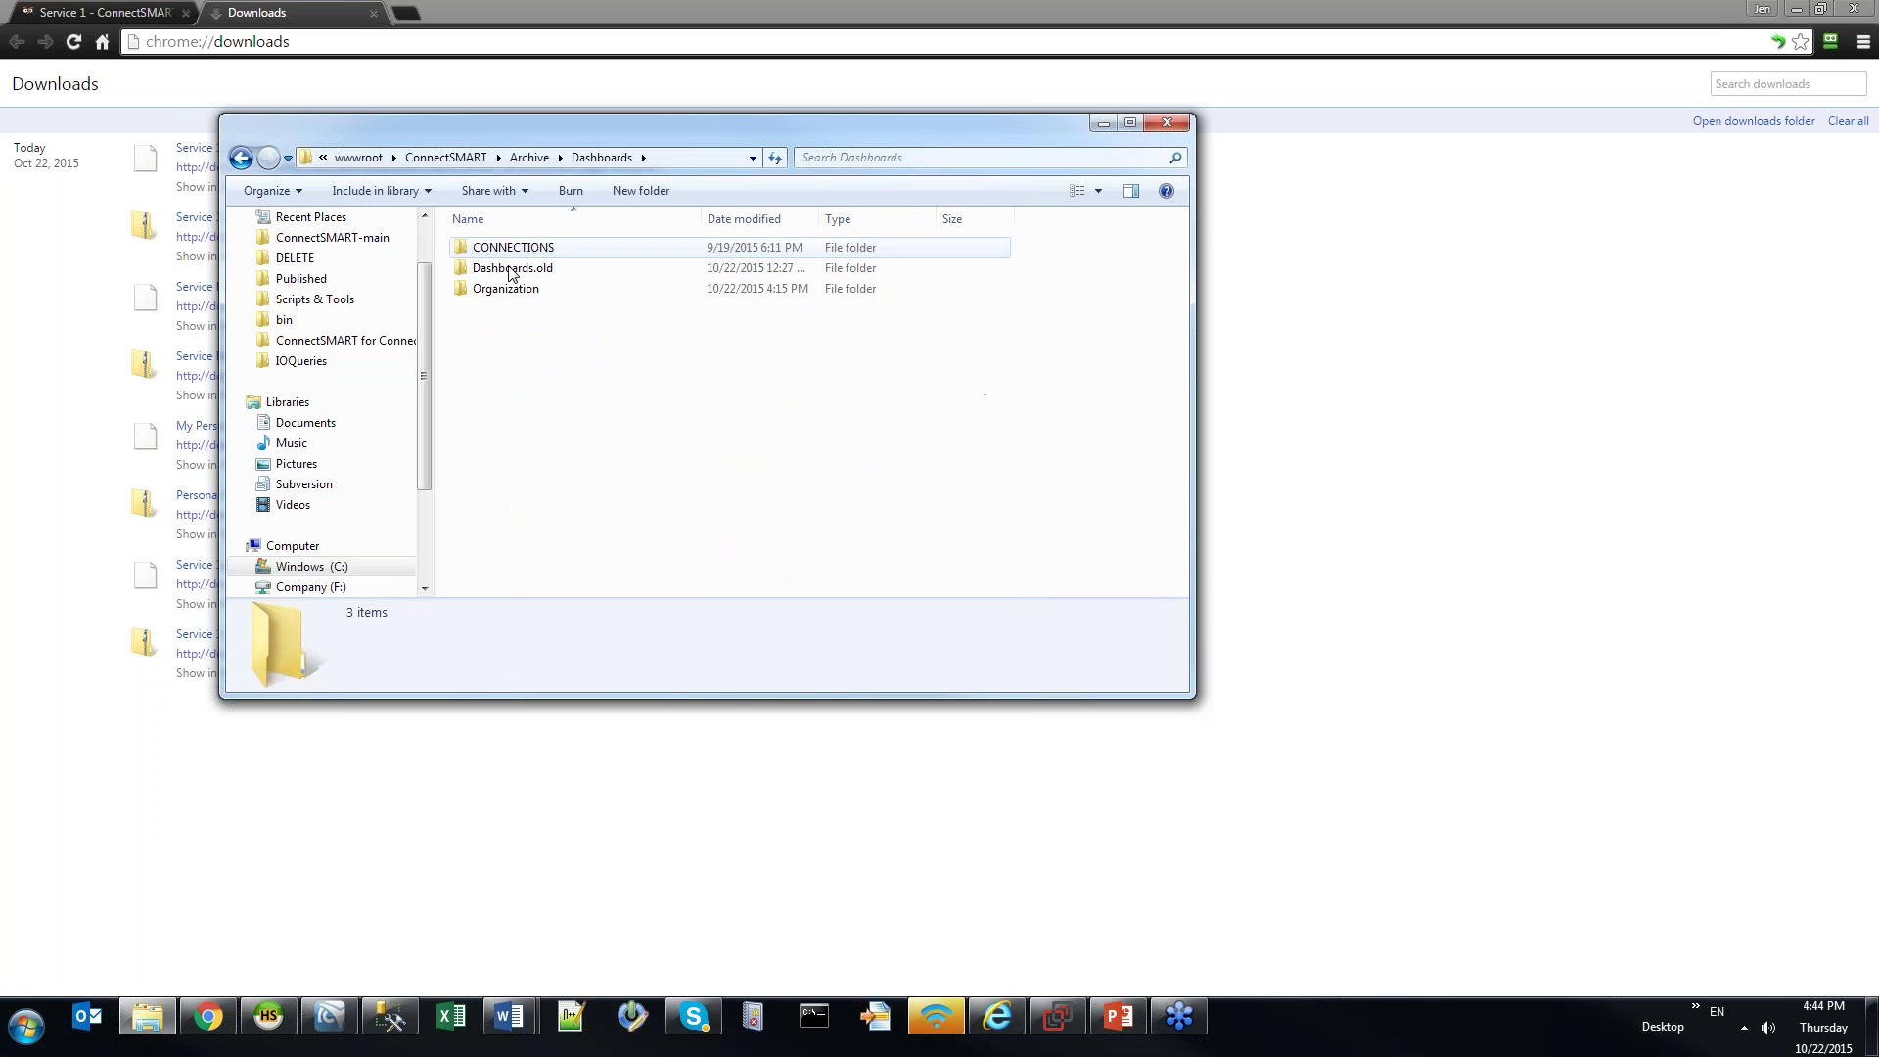
left_click(511, 292)
double_click(508, 291)
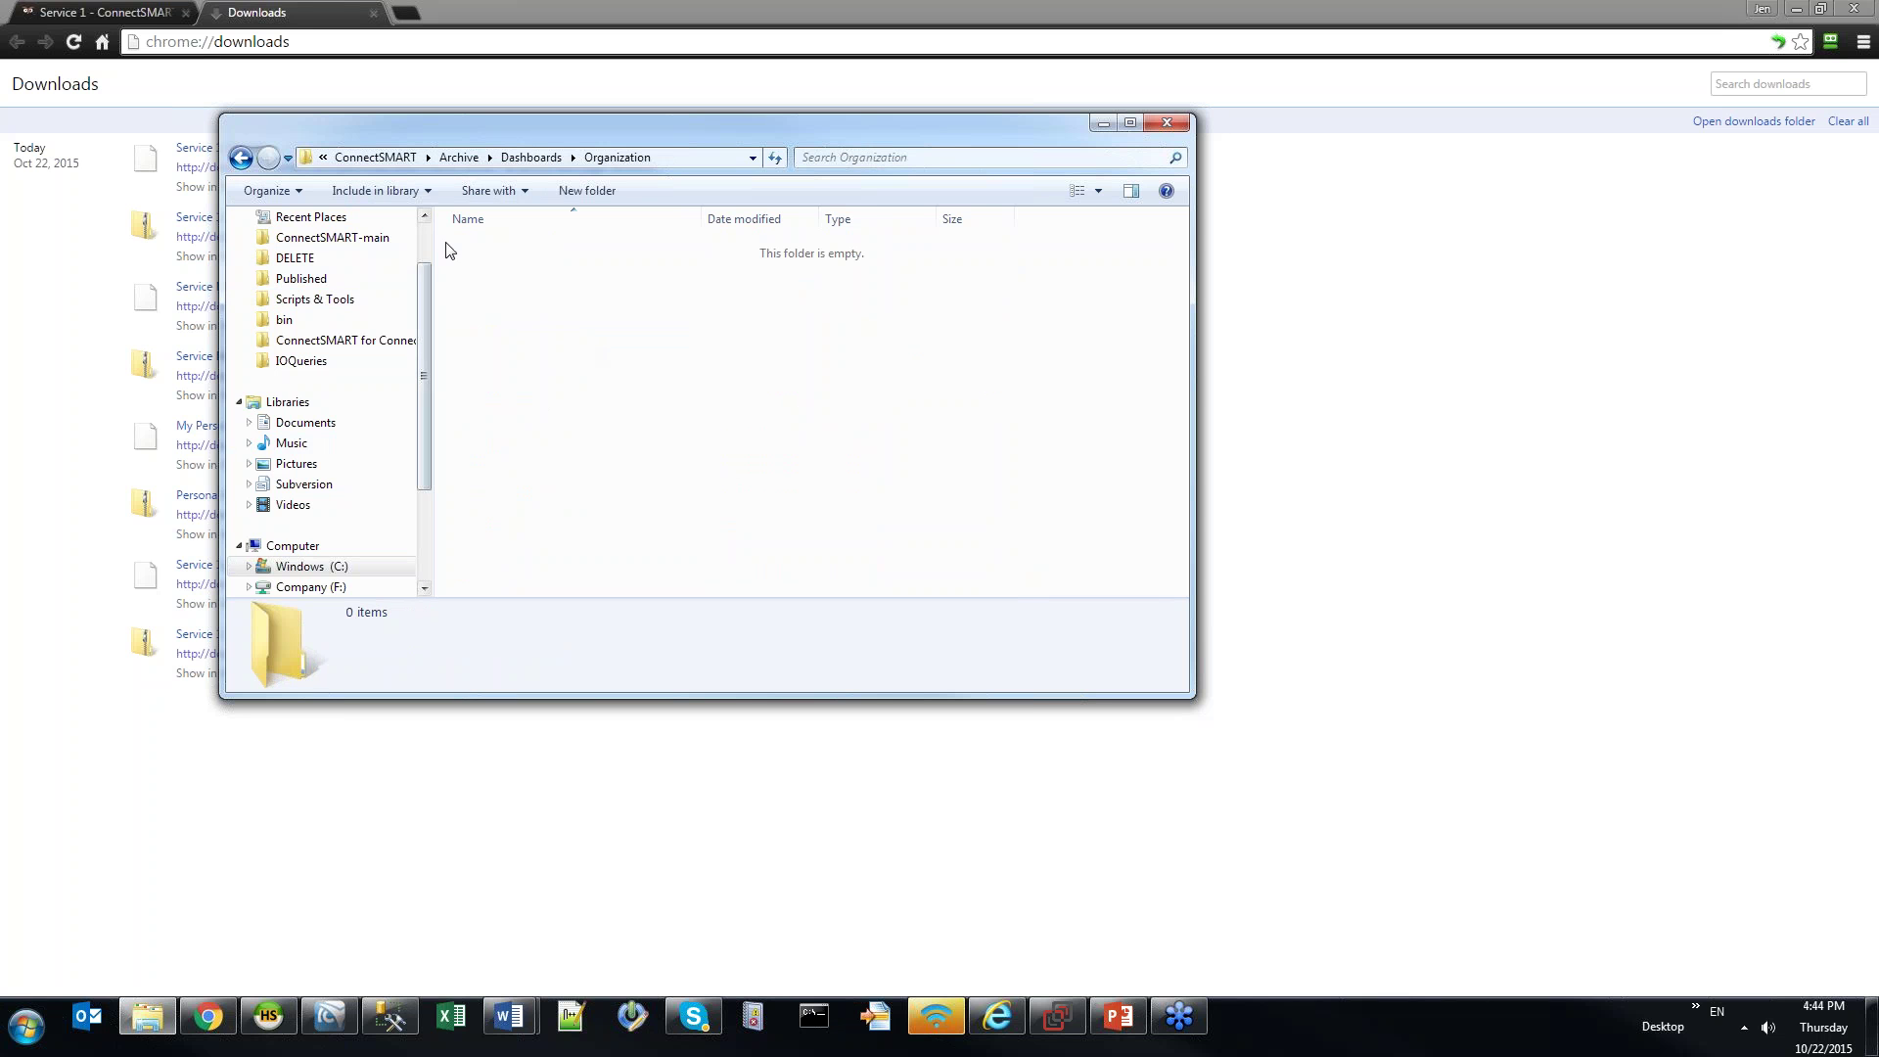
Return to the Downloads folder and rename Service 1 (1).pgd as Service 1.pgd
scroll(419, 235, "up", 1)
left_click(304, 266)
left_click(524, 250)
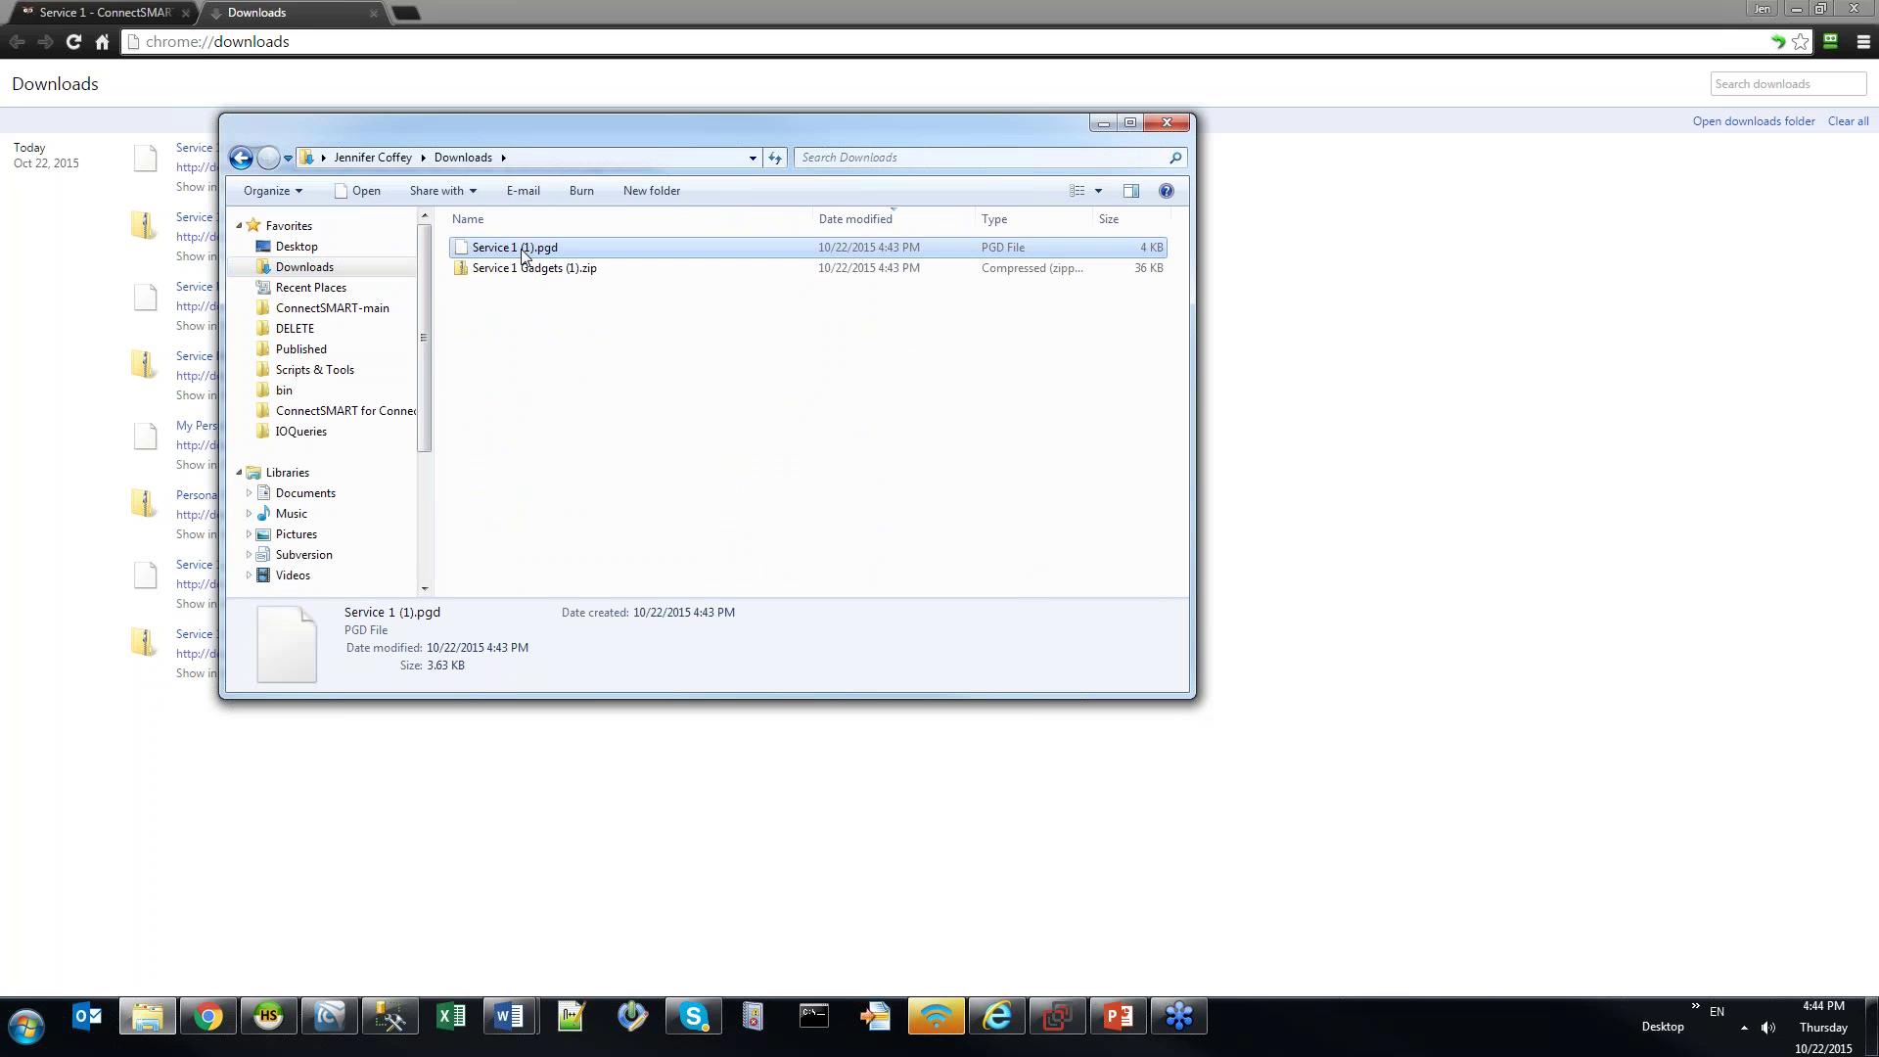
left_click(573, 490)
left_click(504, 248)
left_click(519, 252)
left_click(520, 247)
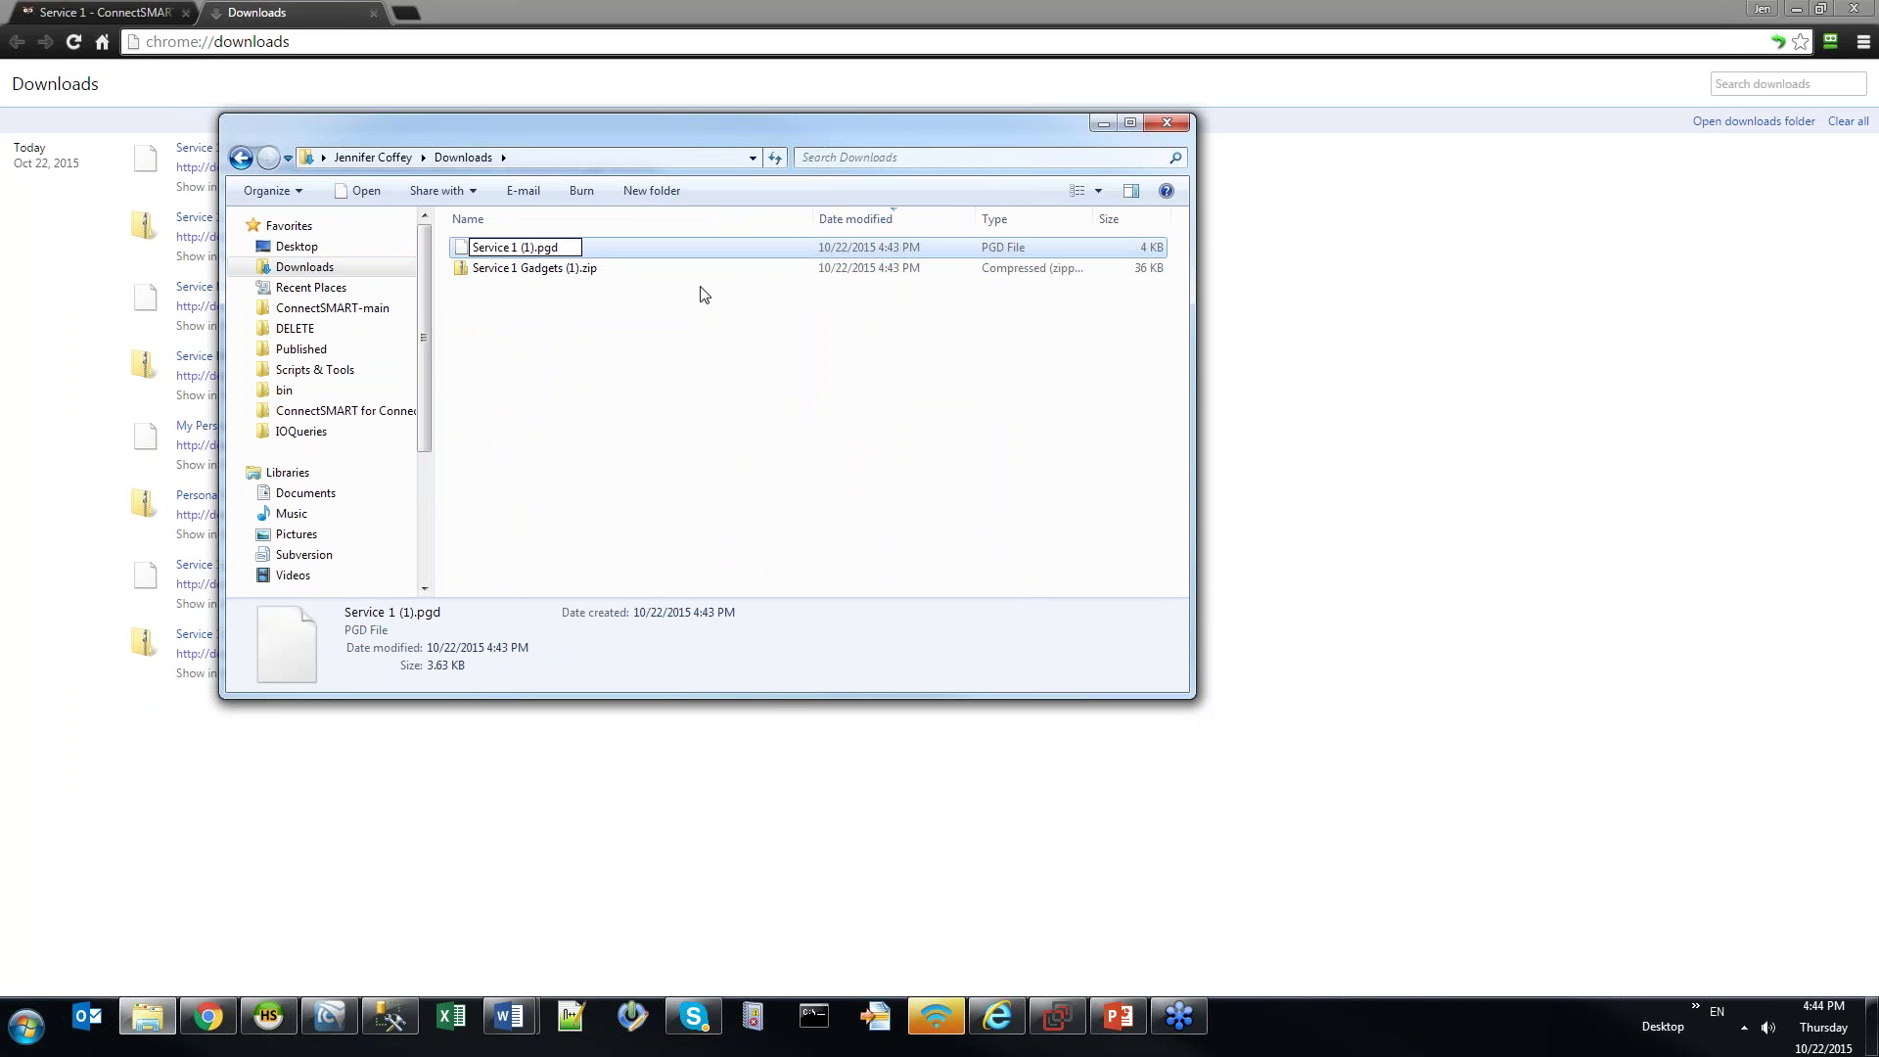
key("BackSpace")
key("Return")
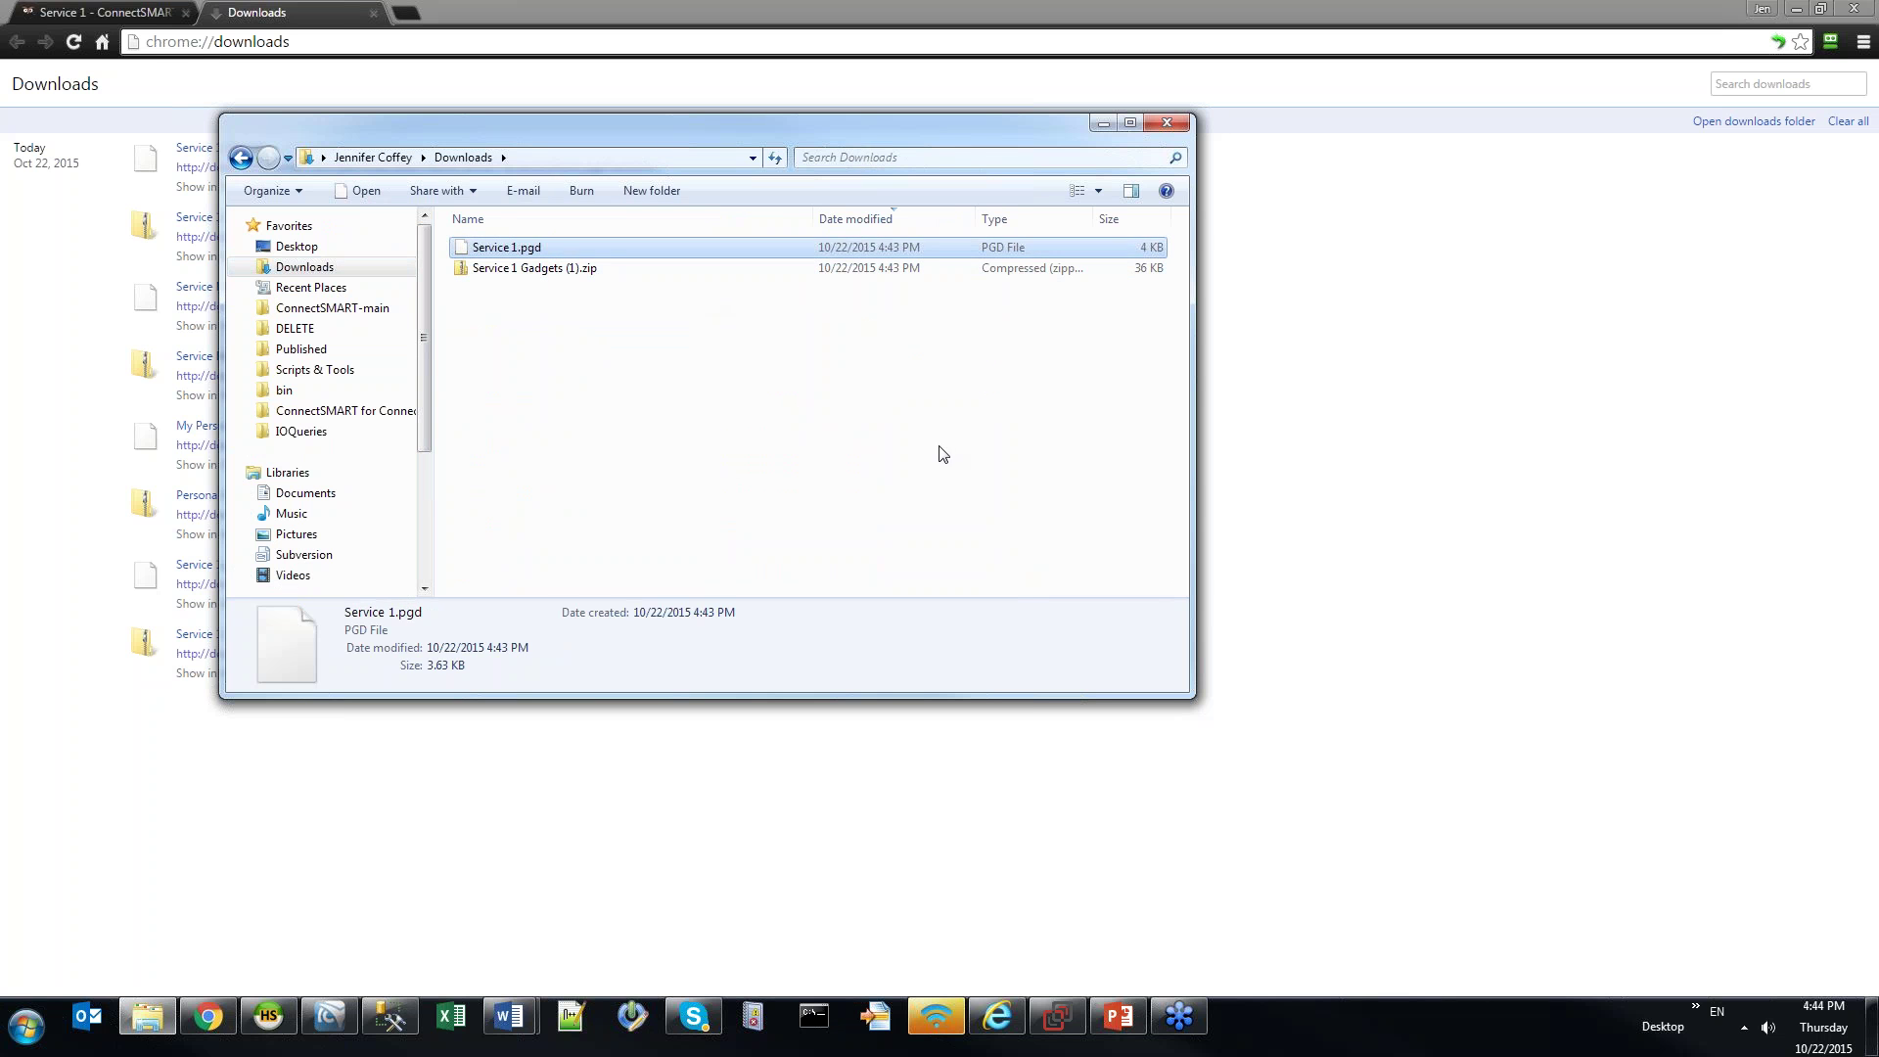
Select Service 1.pgd in Downloads, and go to the ConnectSMART Archive\Dashboards folder
left_click(942, 454)
left_click(525, 250)
left_click(301, 350)
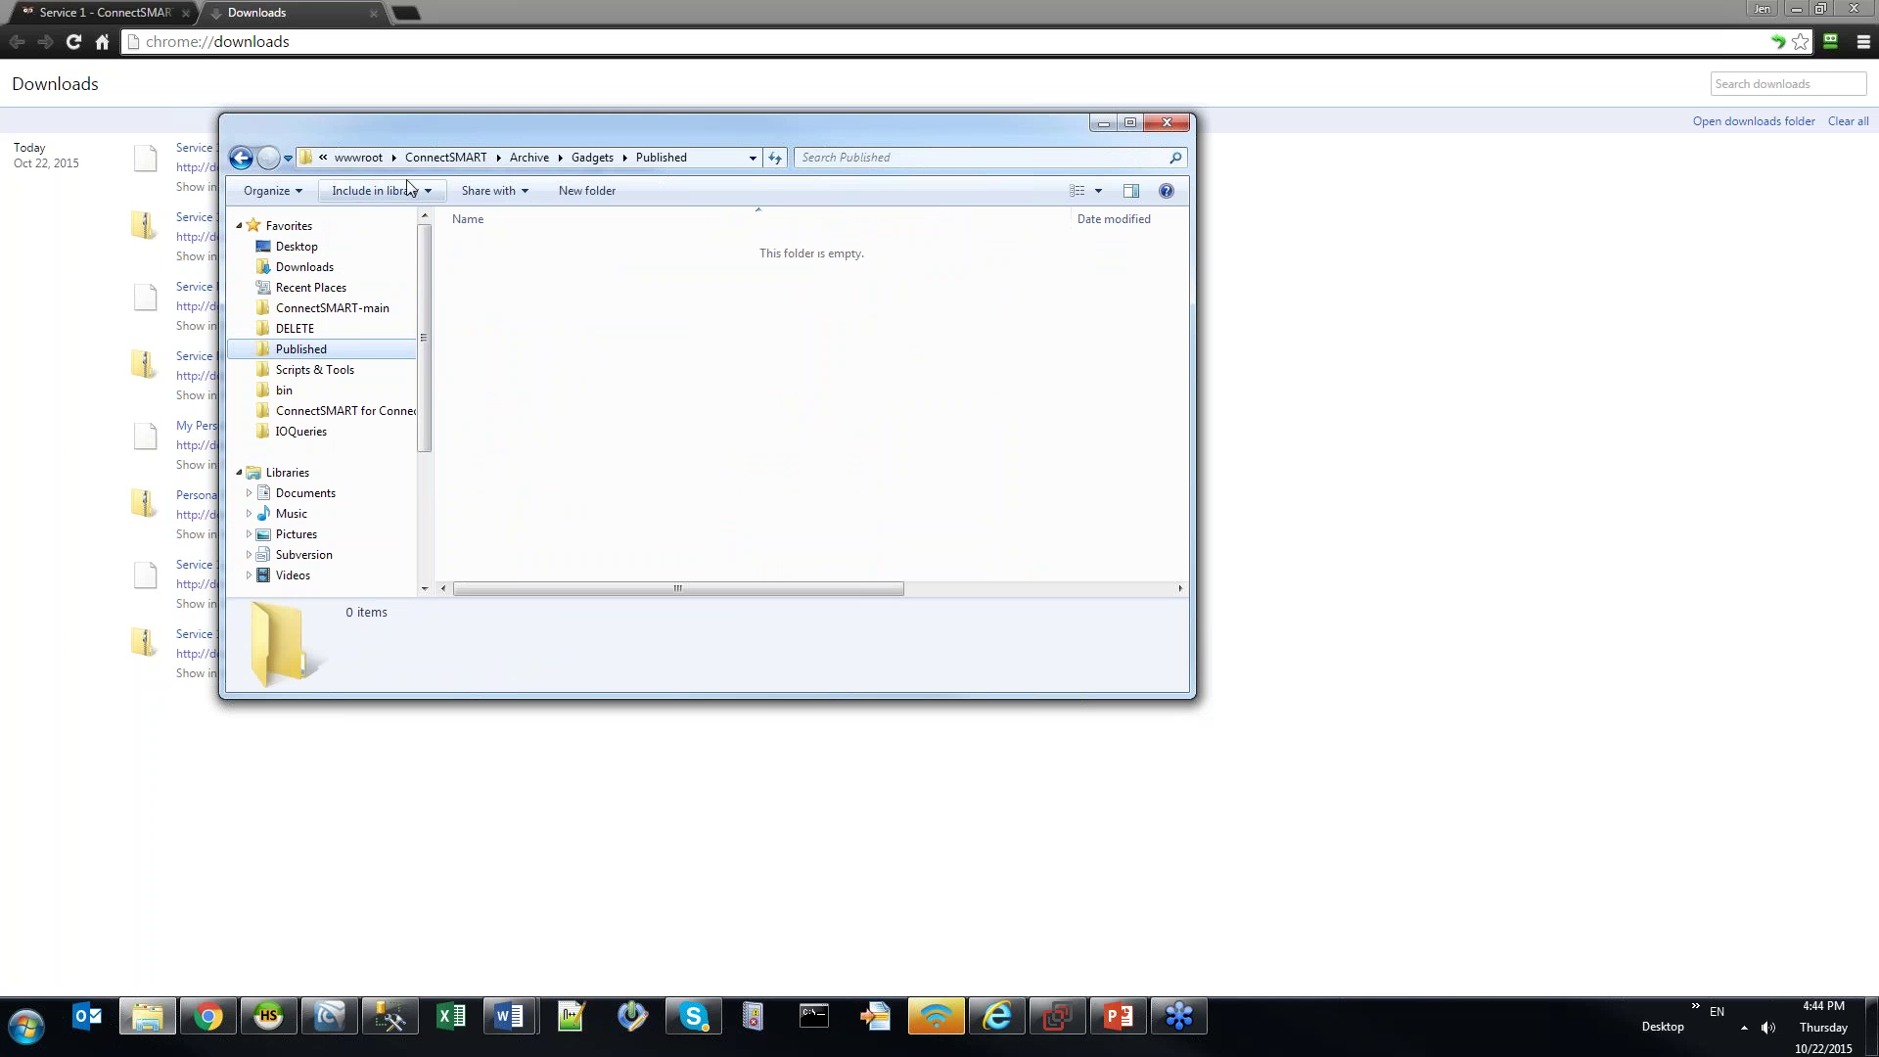
left_click(526, 157)
double_click(501, 248)
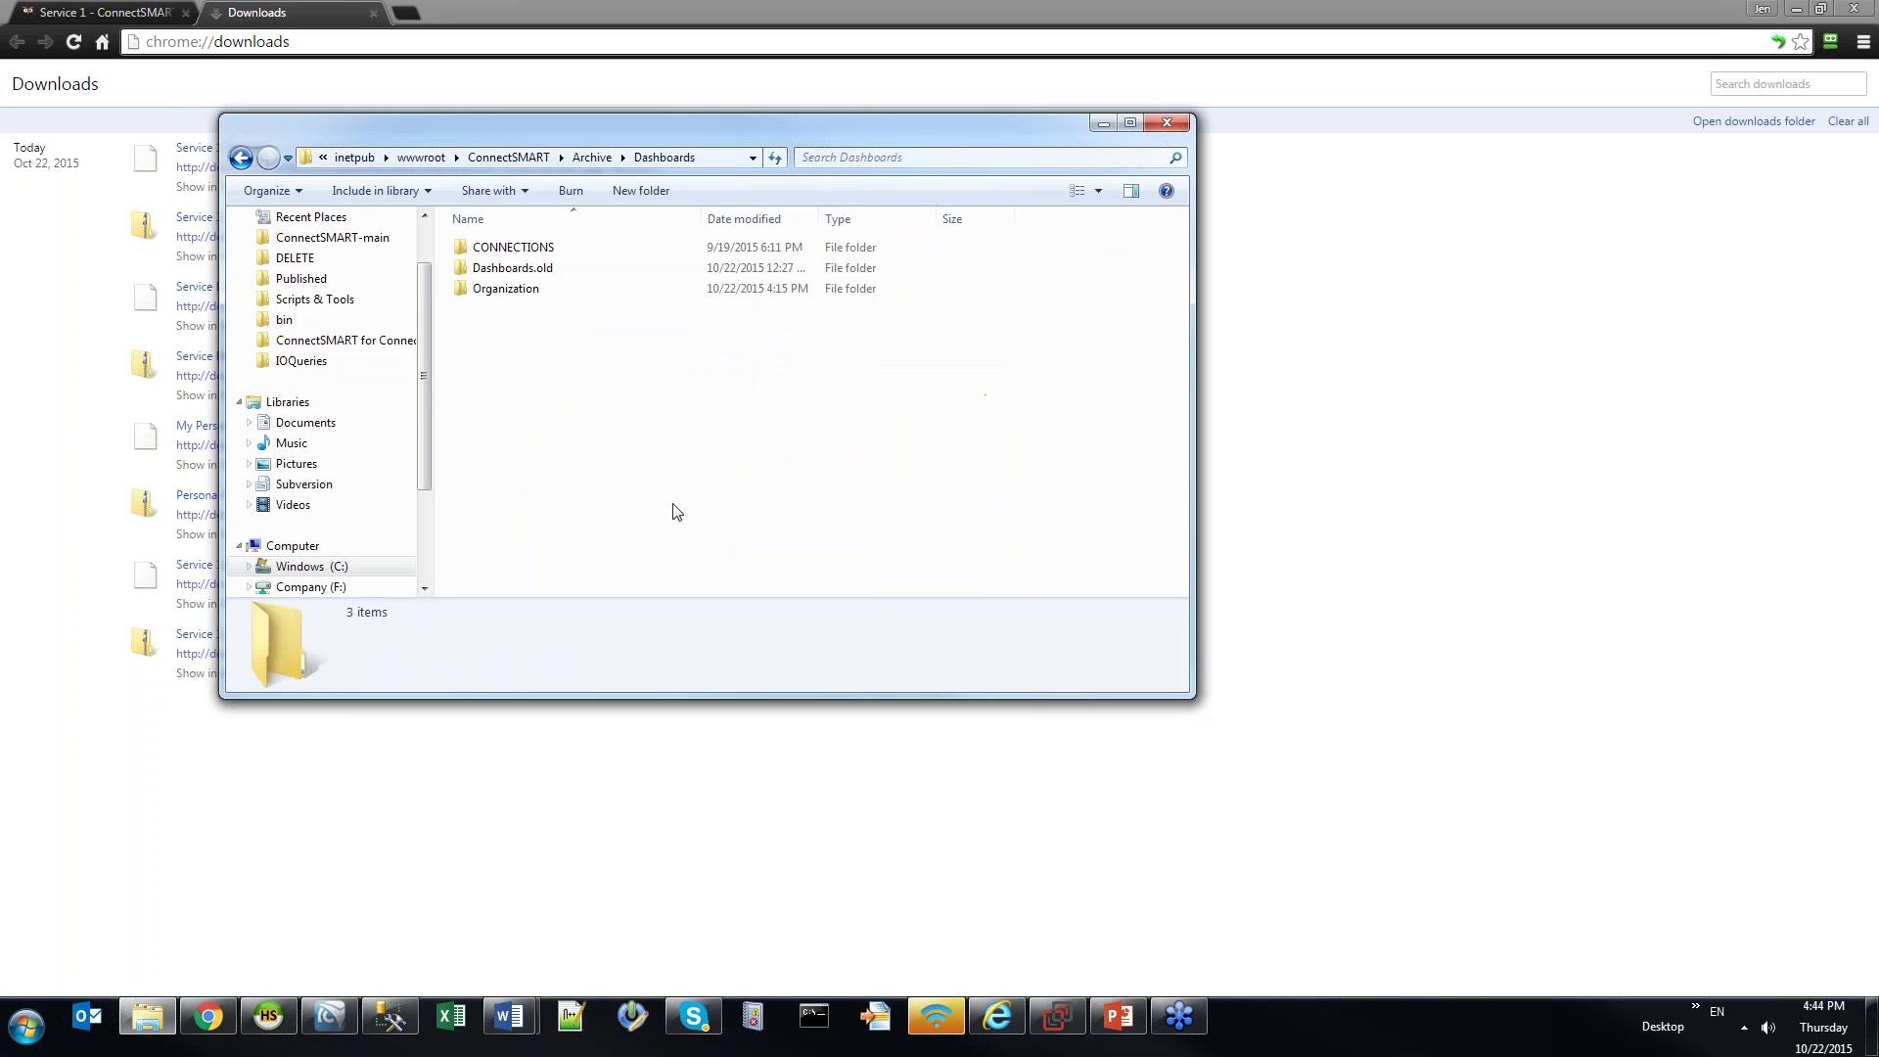
Move the Dashboards.old folder out of Dashboards into the DELETE folder
left_click(526, 270)
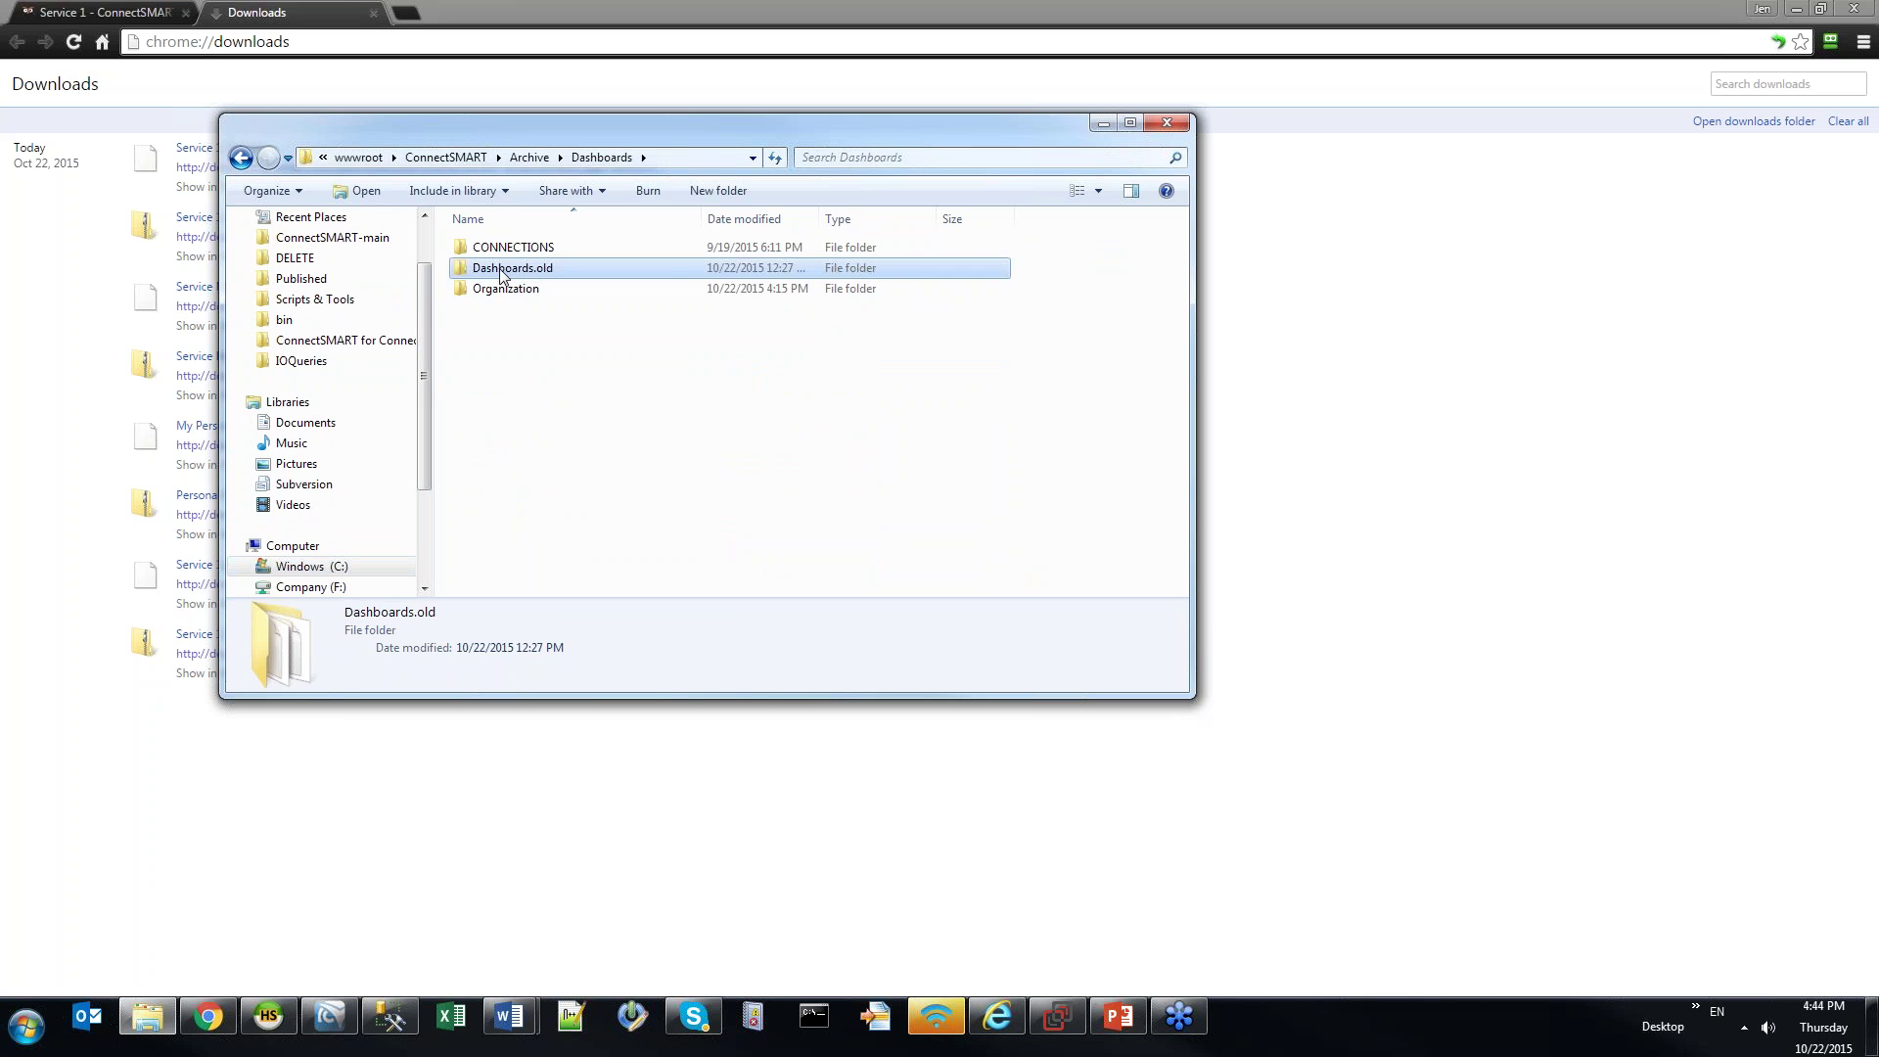
left_click_drag(501, 274, 294, 258)
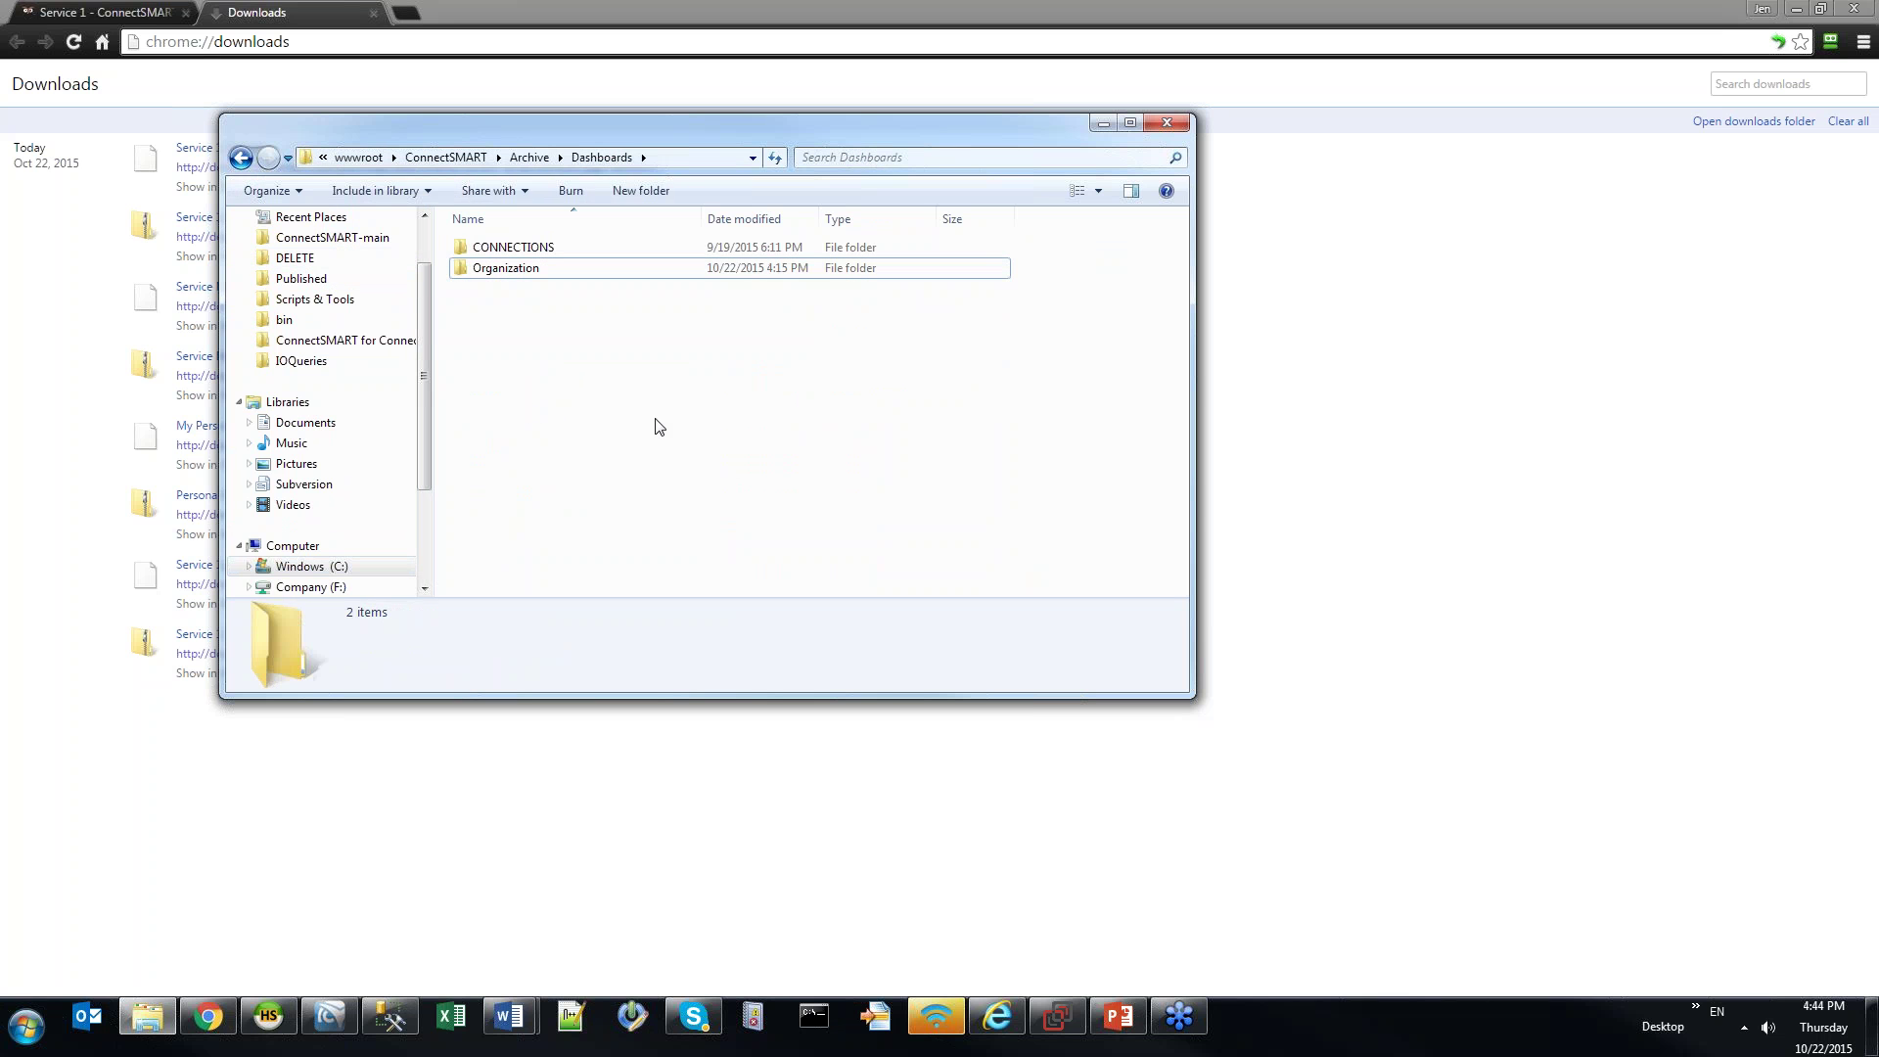
Look inside the CONNECTIONS folder and its personal user folder, and return to CONNECTIONS
left_click(517, 269)
double_click(510, 248)
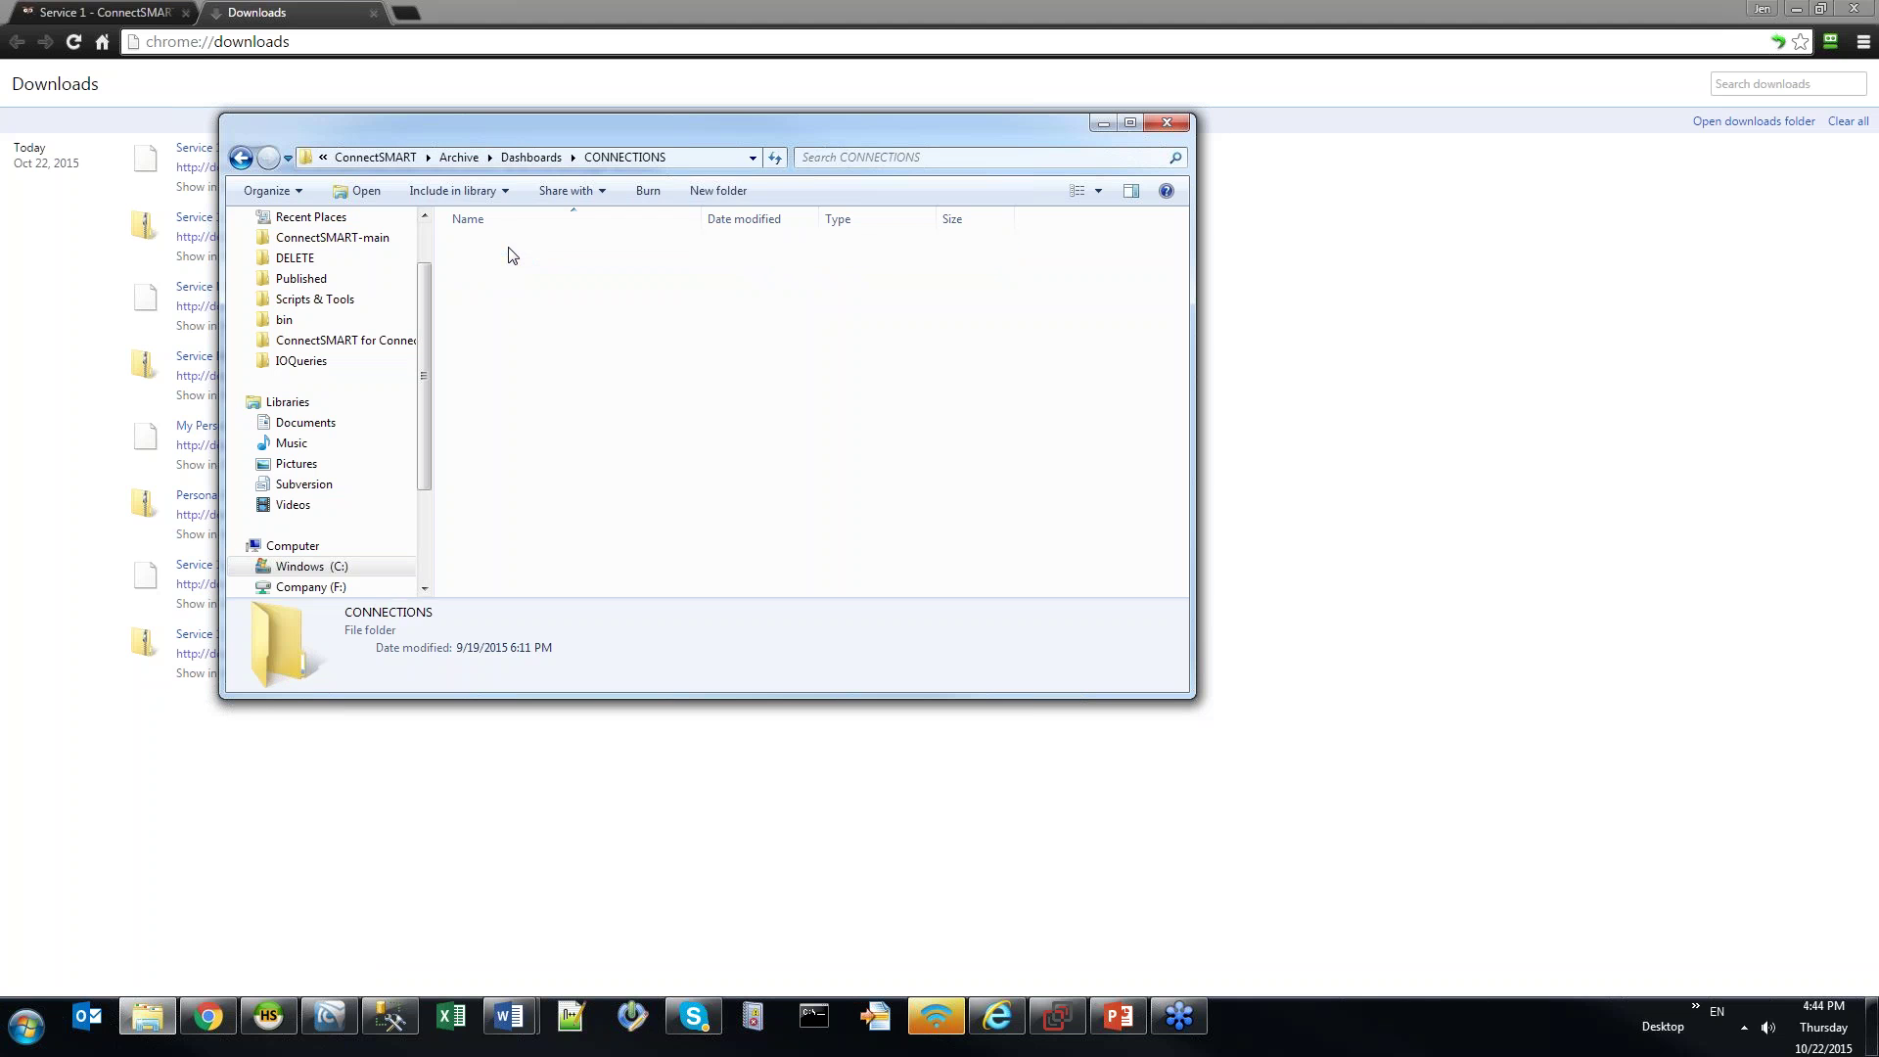
double_click(508, 249)
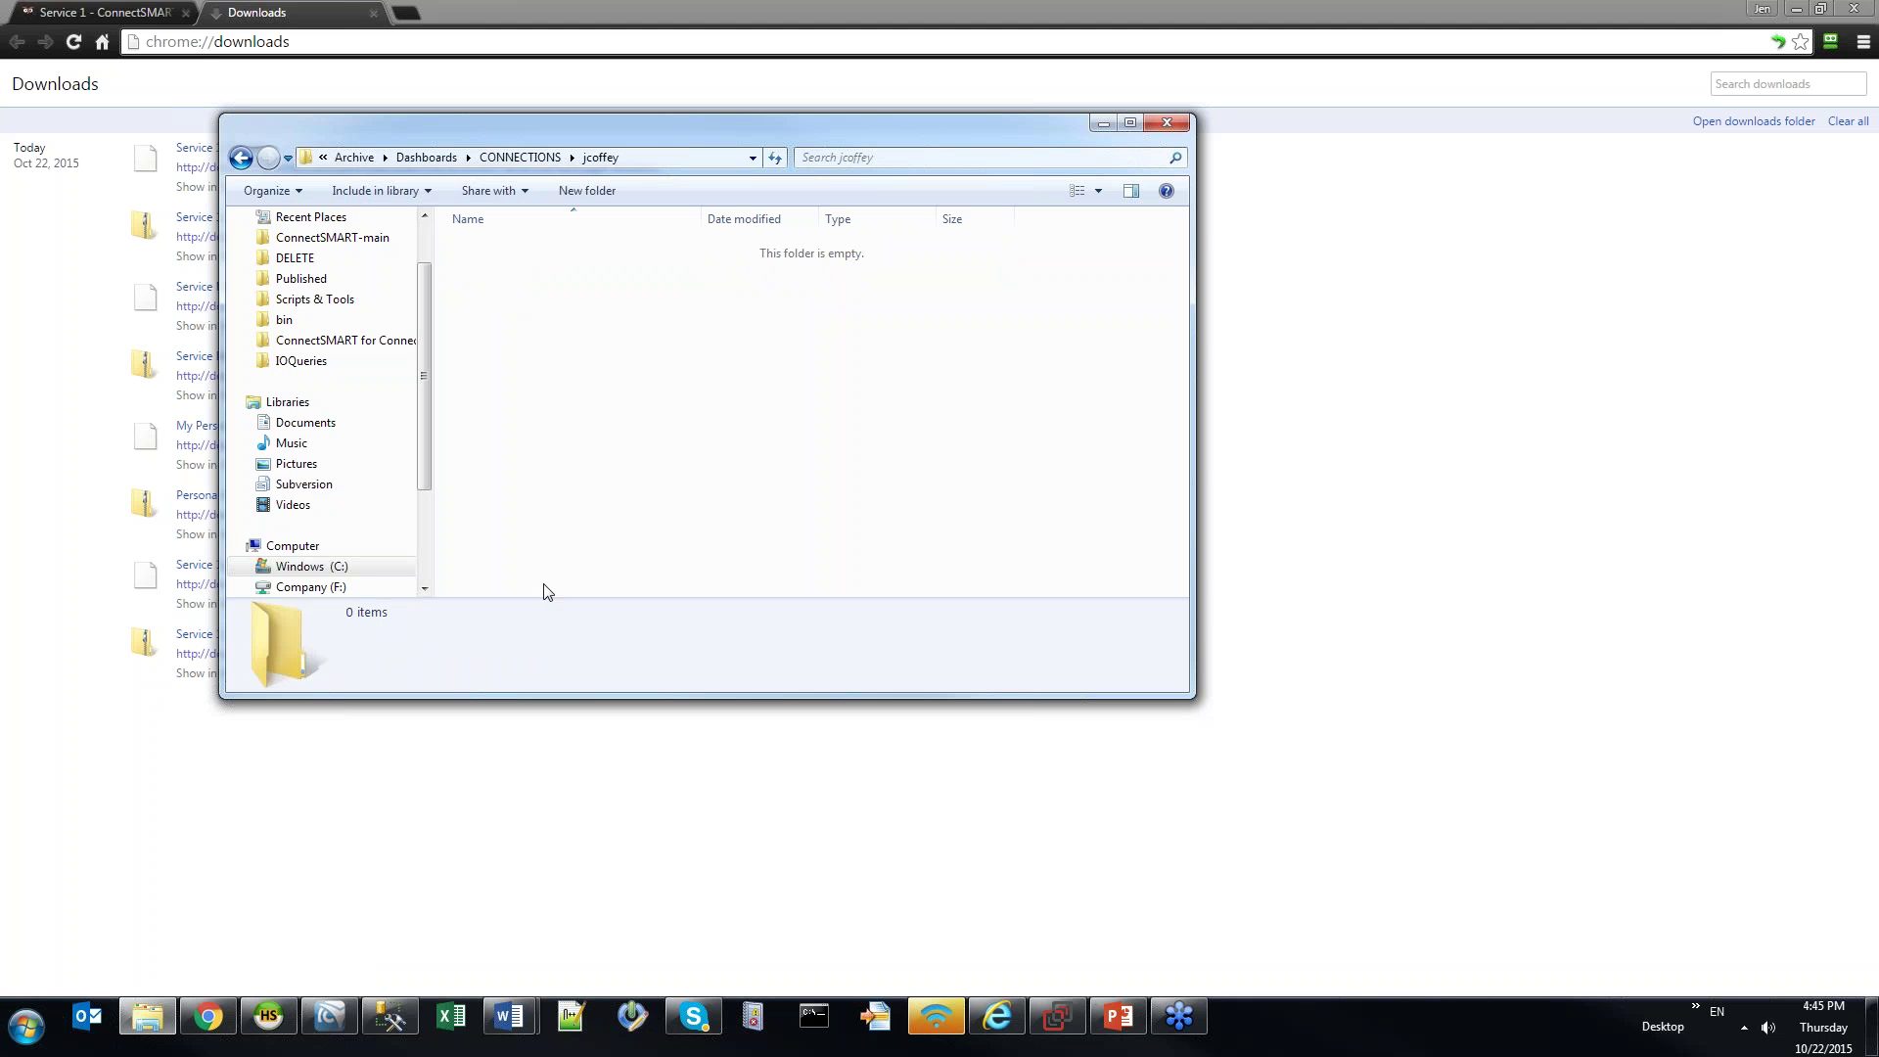
left_click(239, 162)
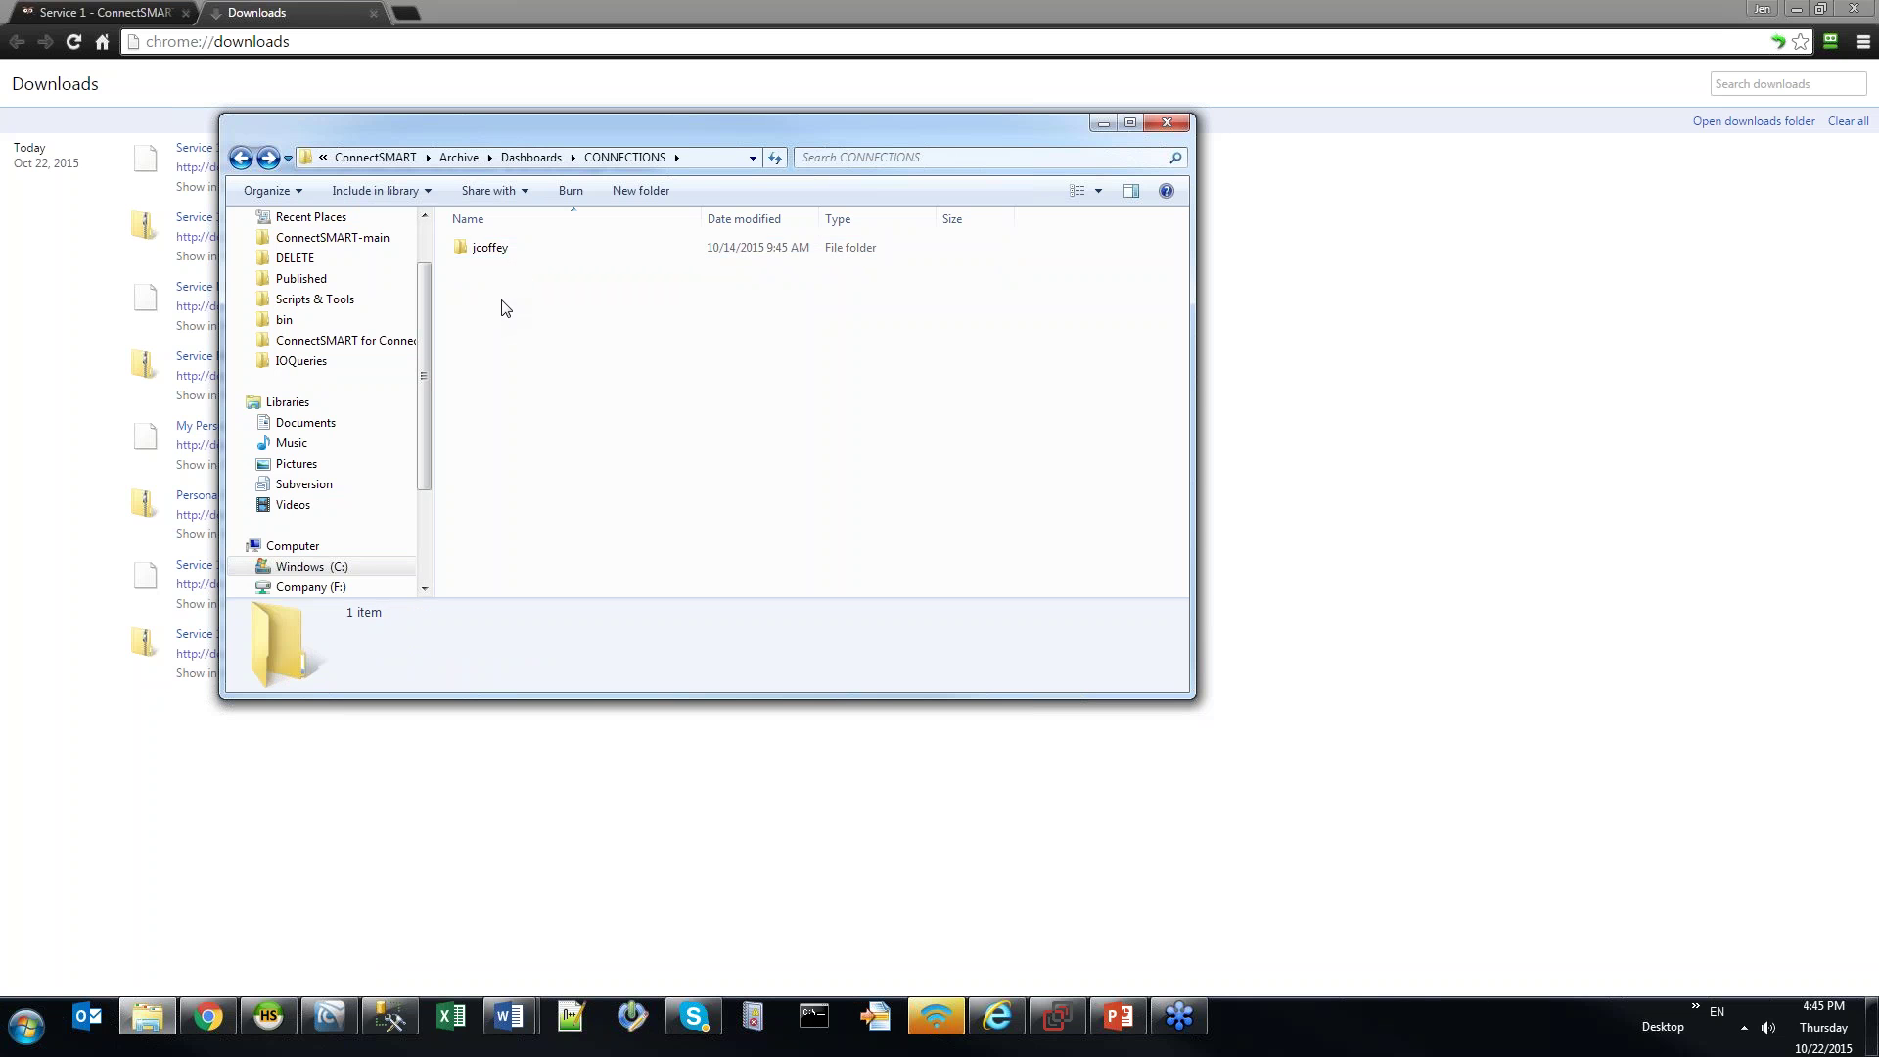
Paste Service 1.pgd into the Organization folder under Archive\Dashboards
left_click(239, 160)
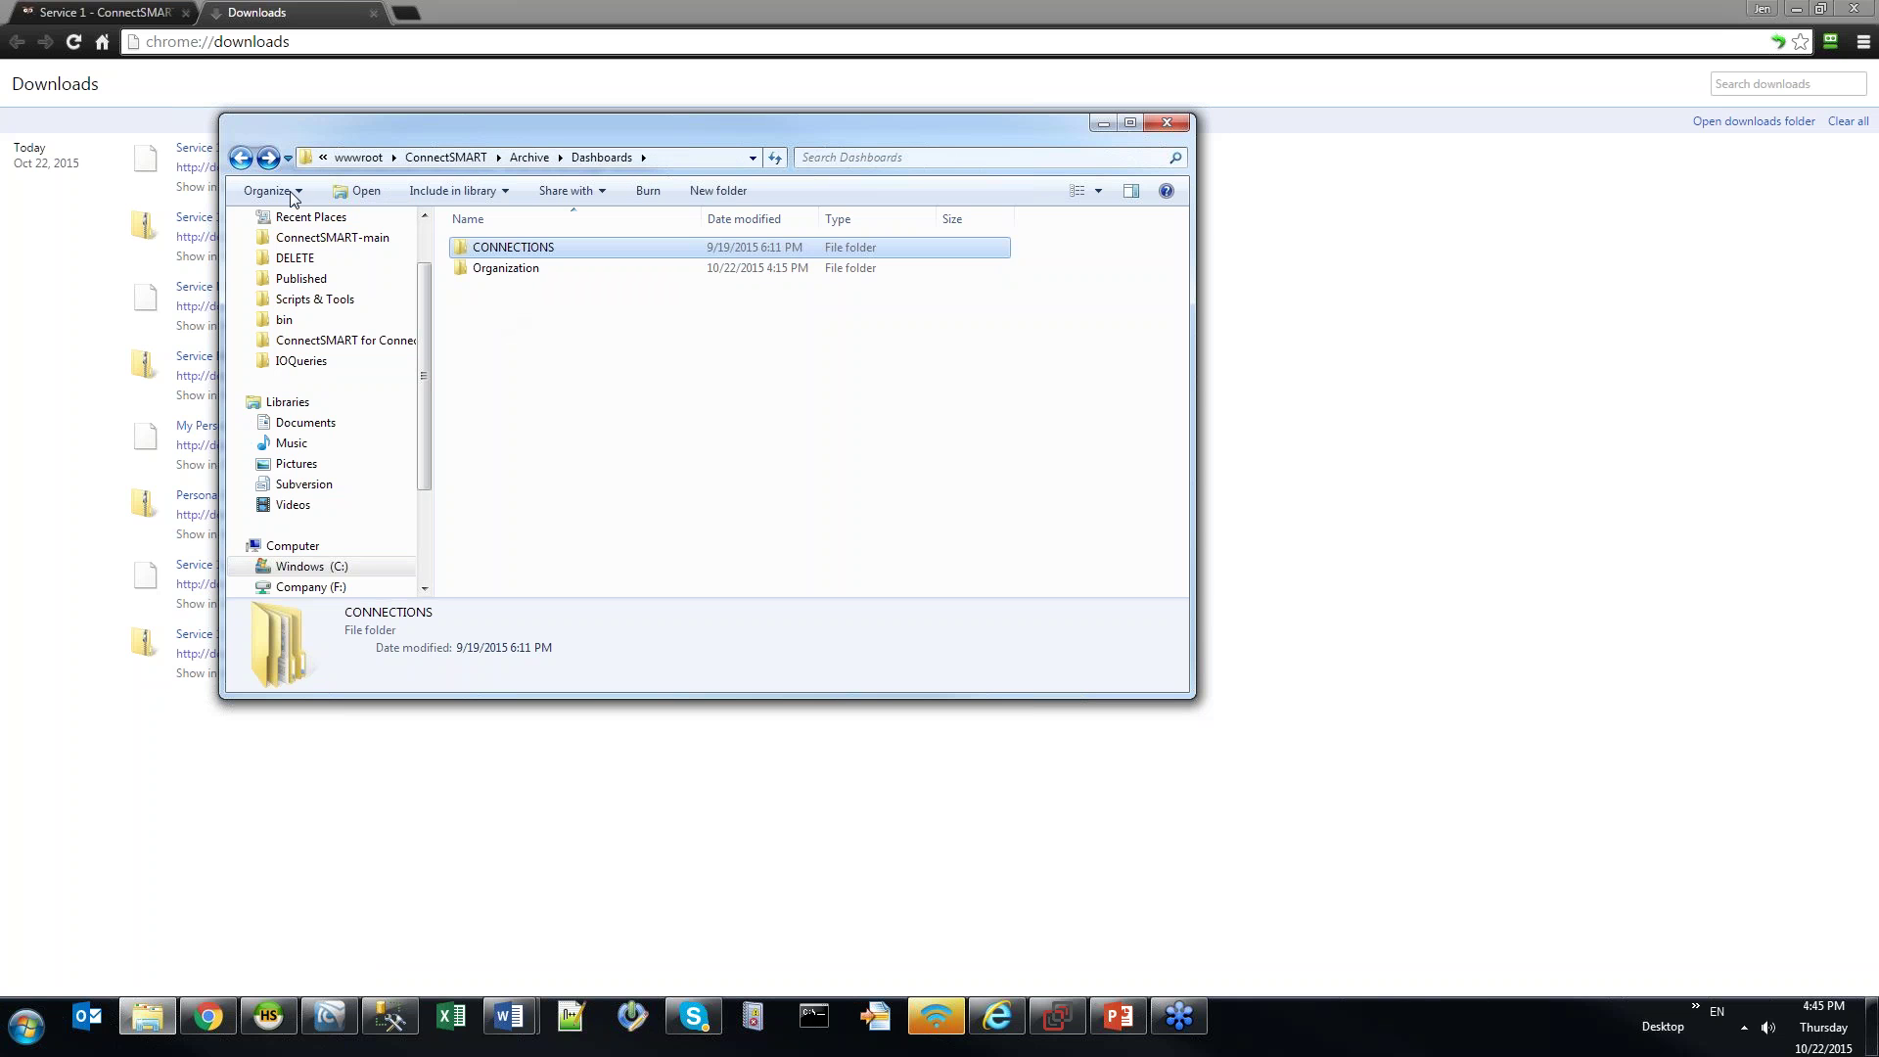
double_click(540, 269)
key("ctrl+v")
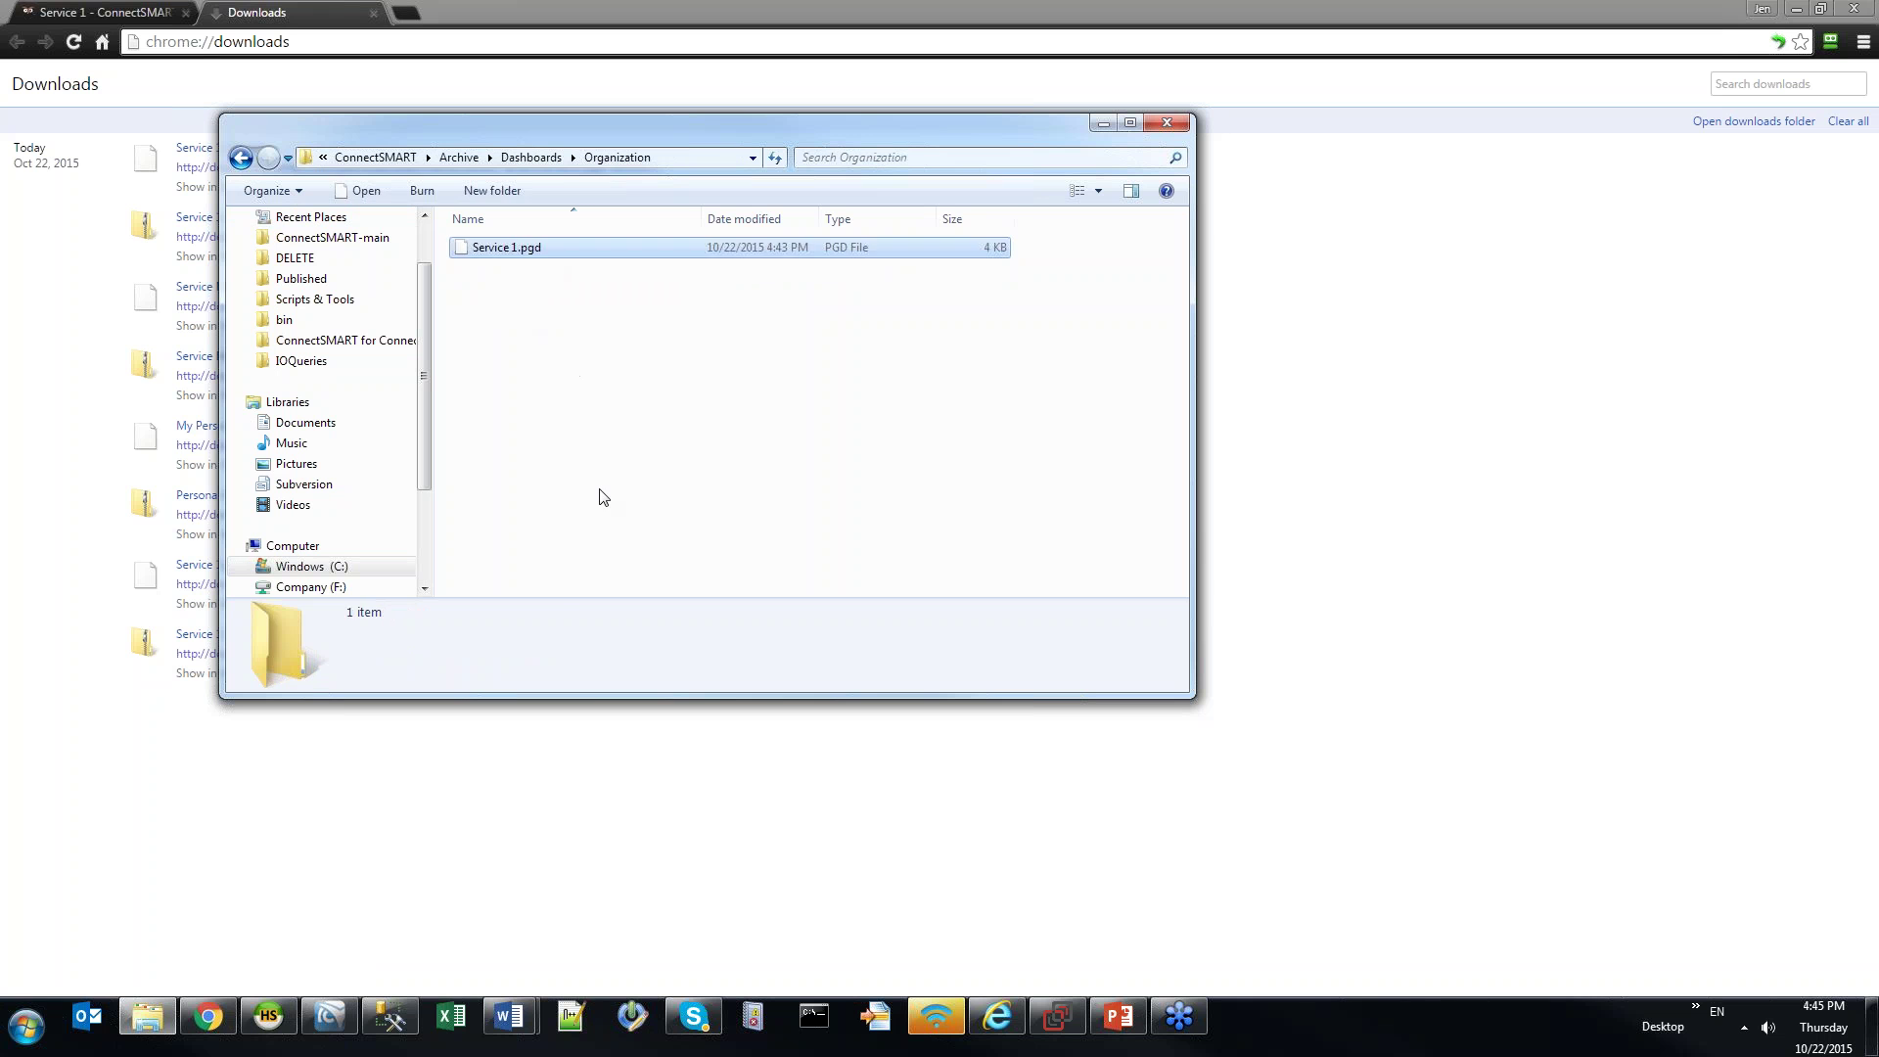
left_click(587, 361)
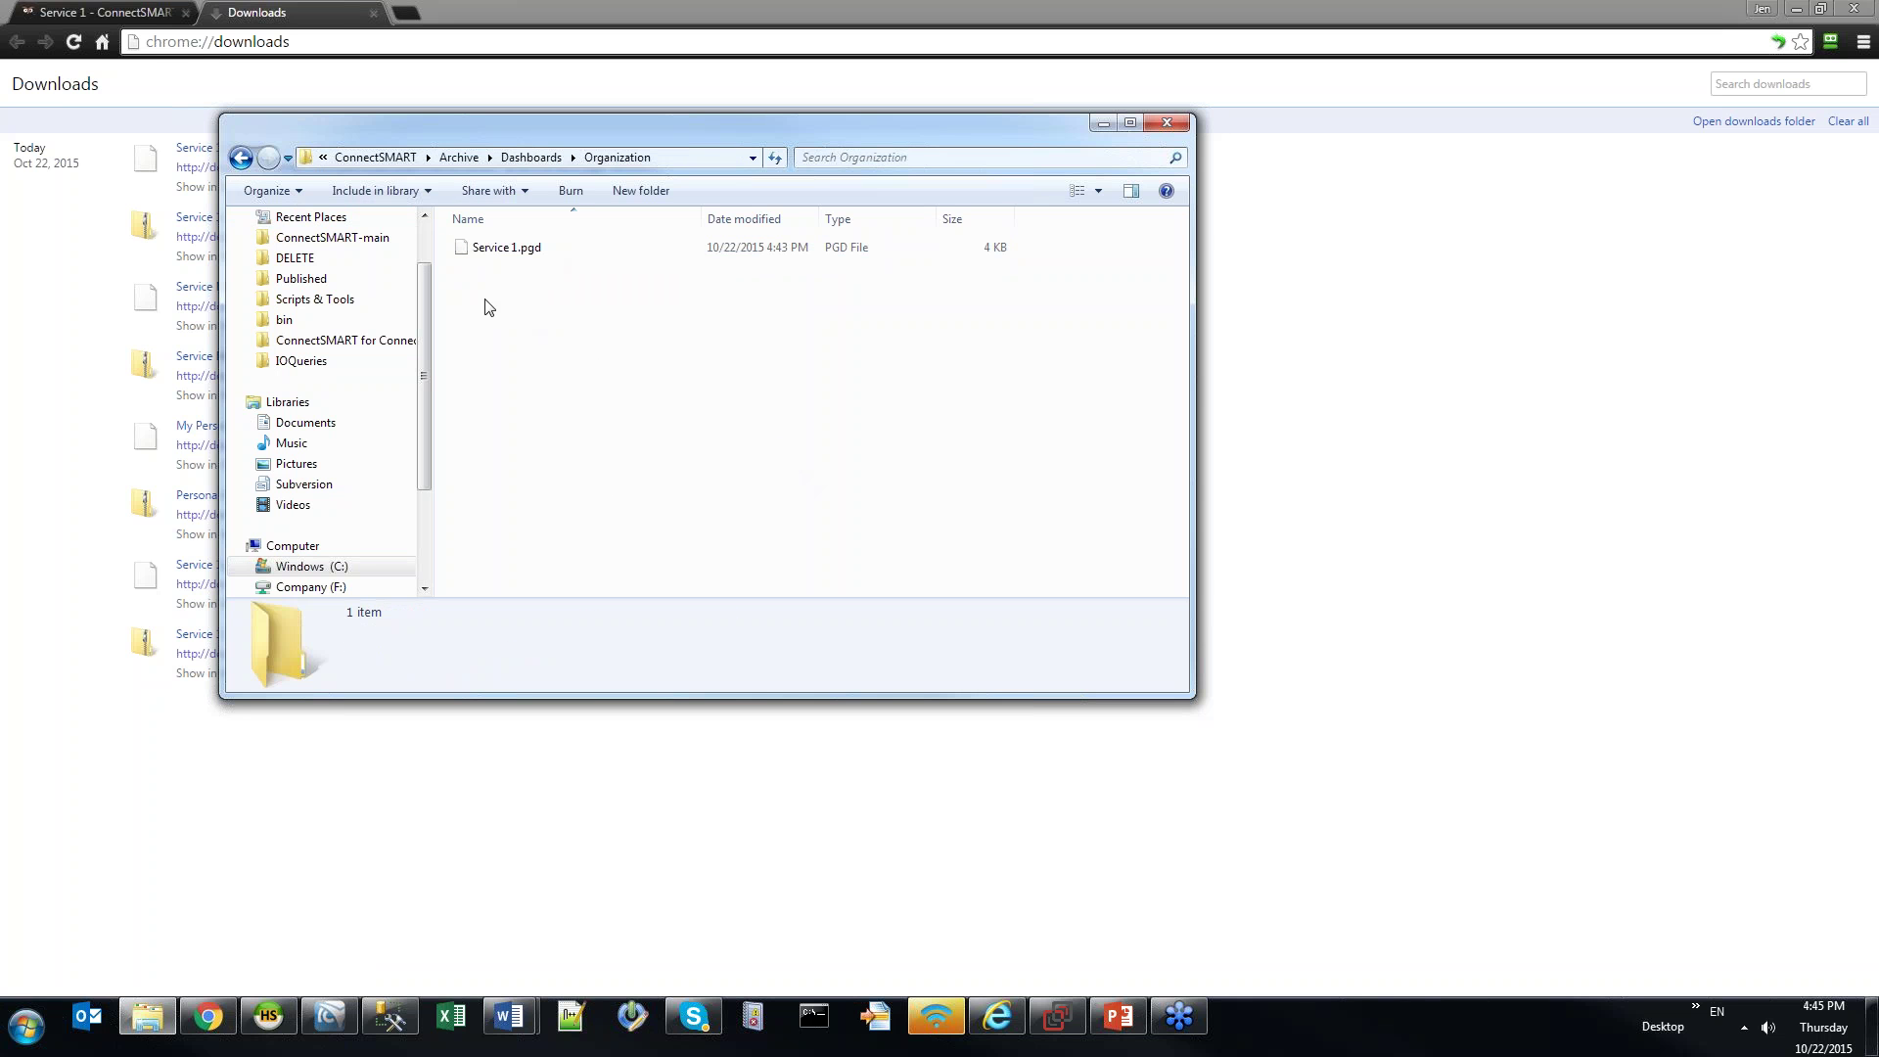
Return to the Downloads folder and select Service 1 Gadgets (1).zip
left_click(239, 148)
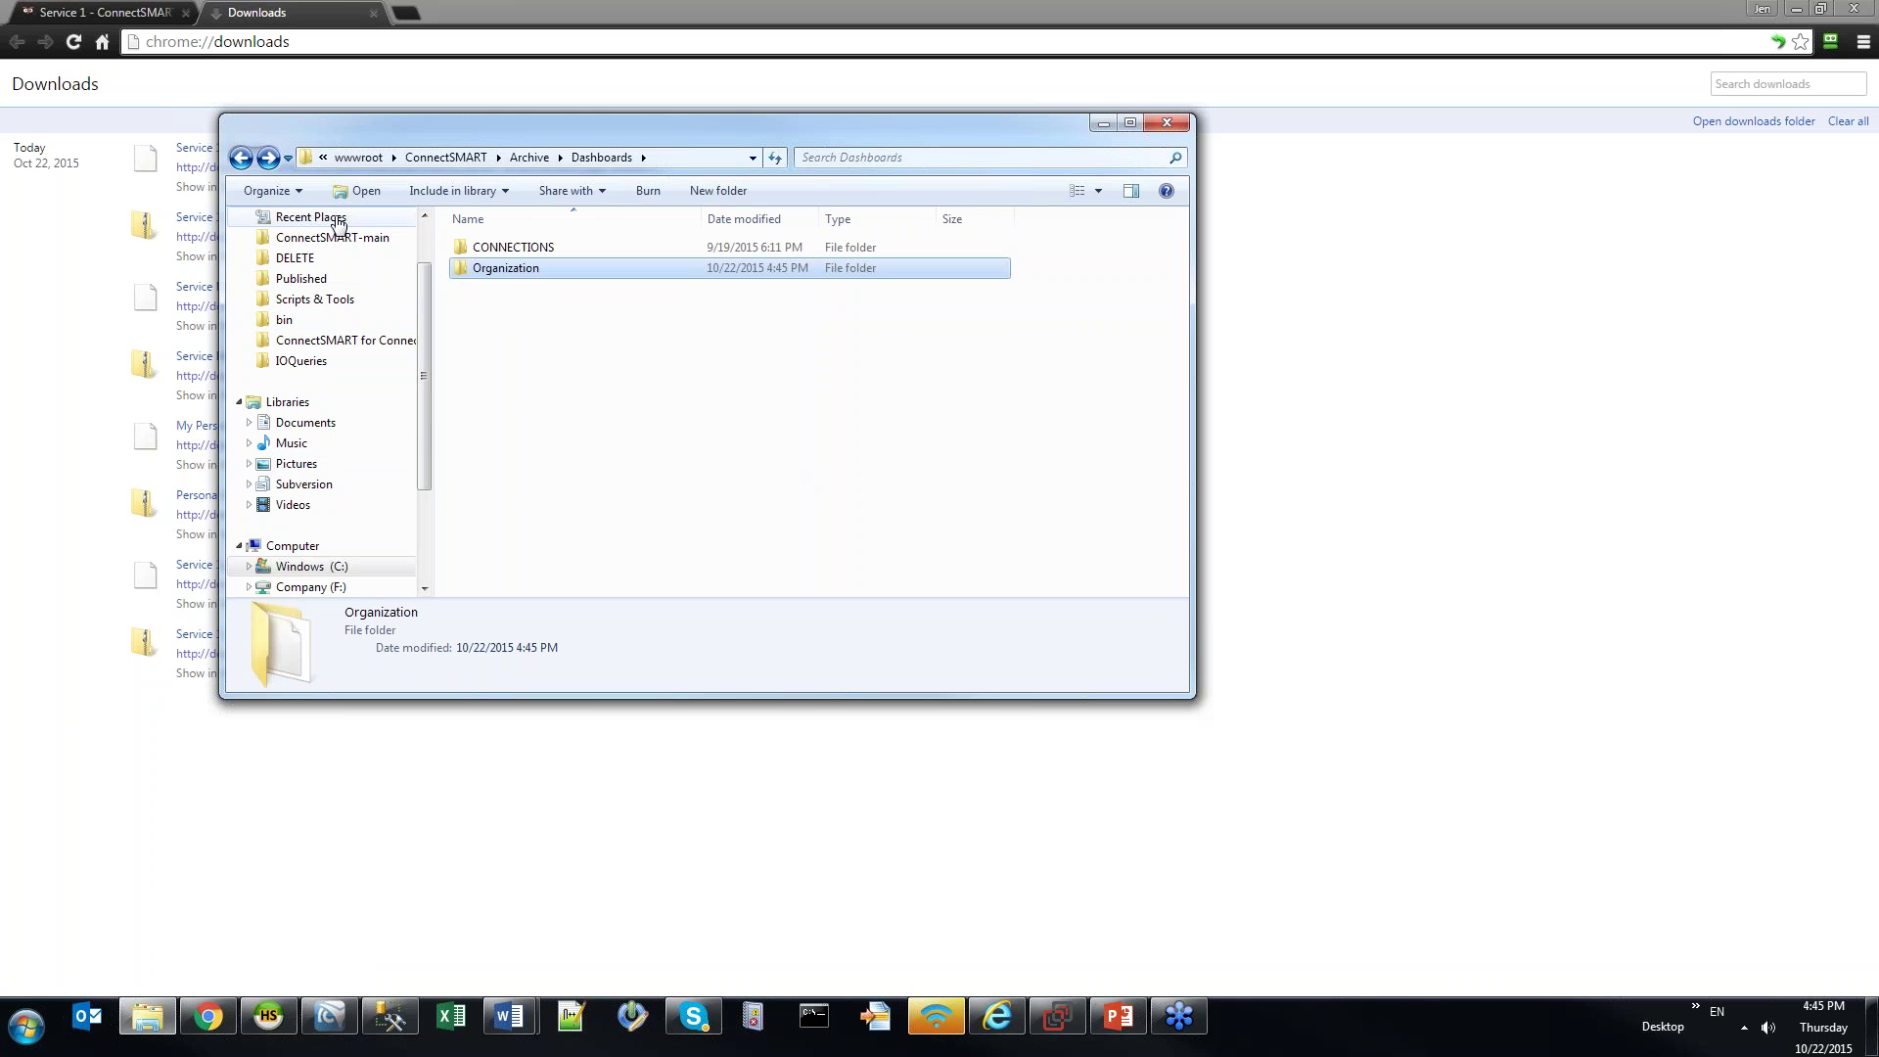
scroll(323, 274, "up", 1)
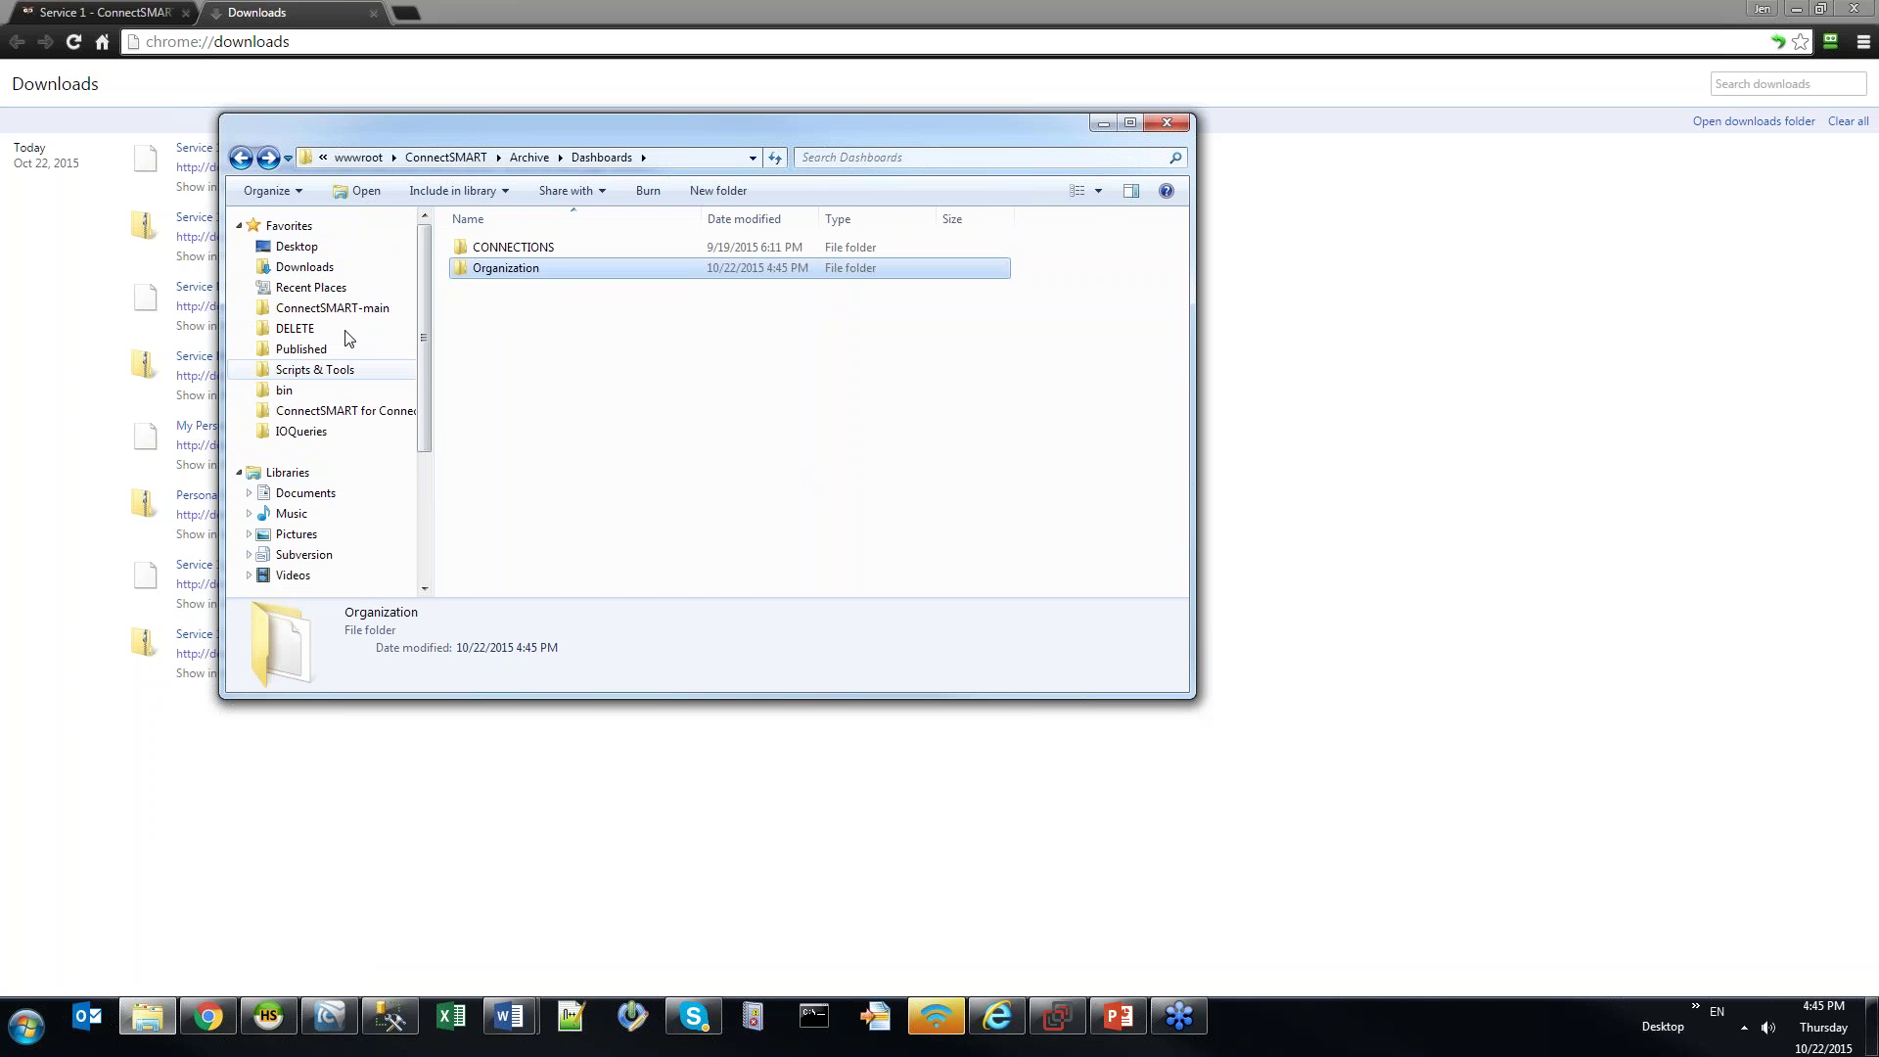
left_click(306, 267)
left_click(545, 270)
right_click(545, 273)
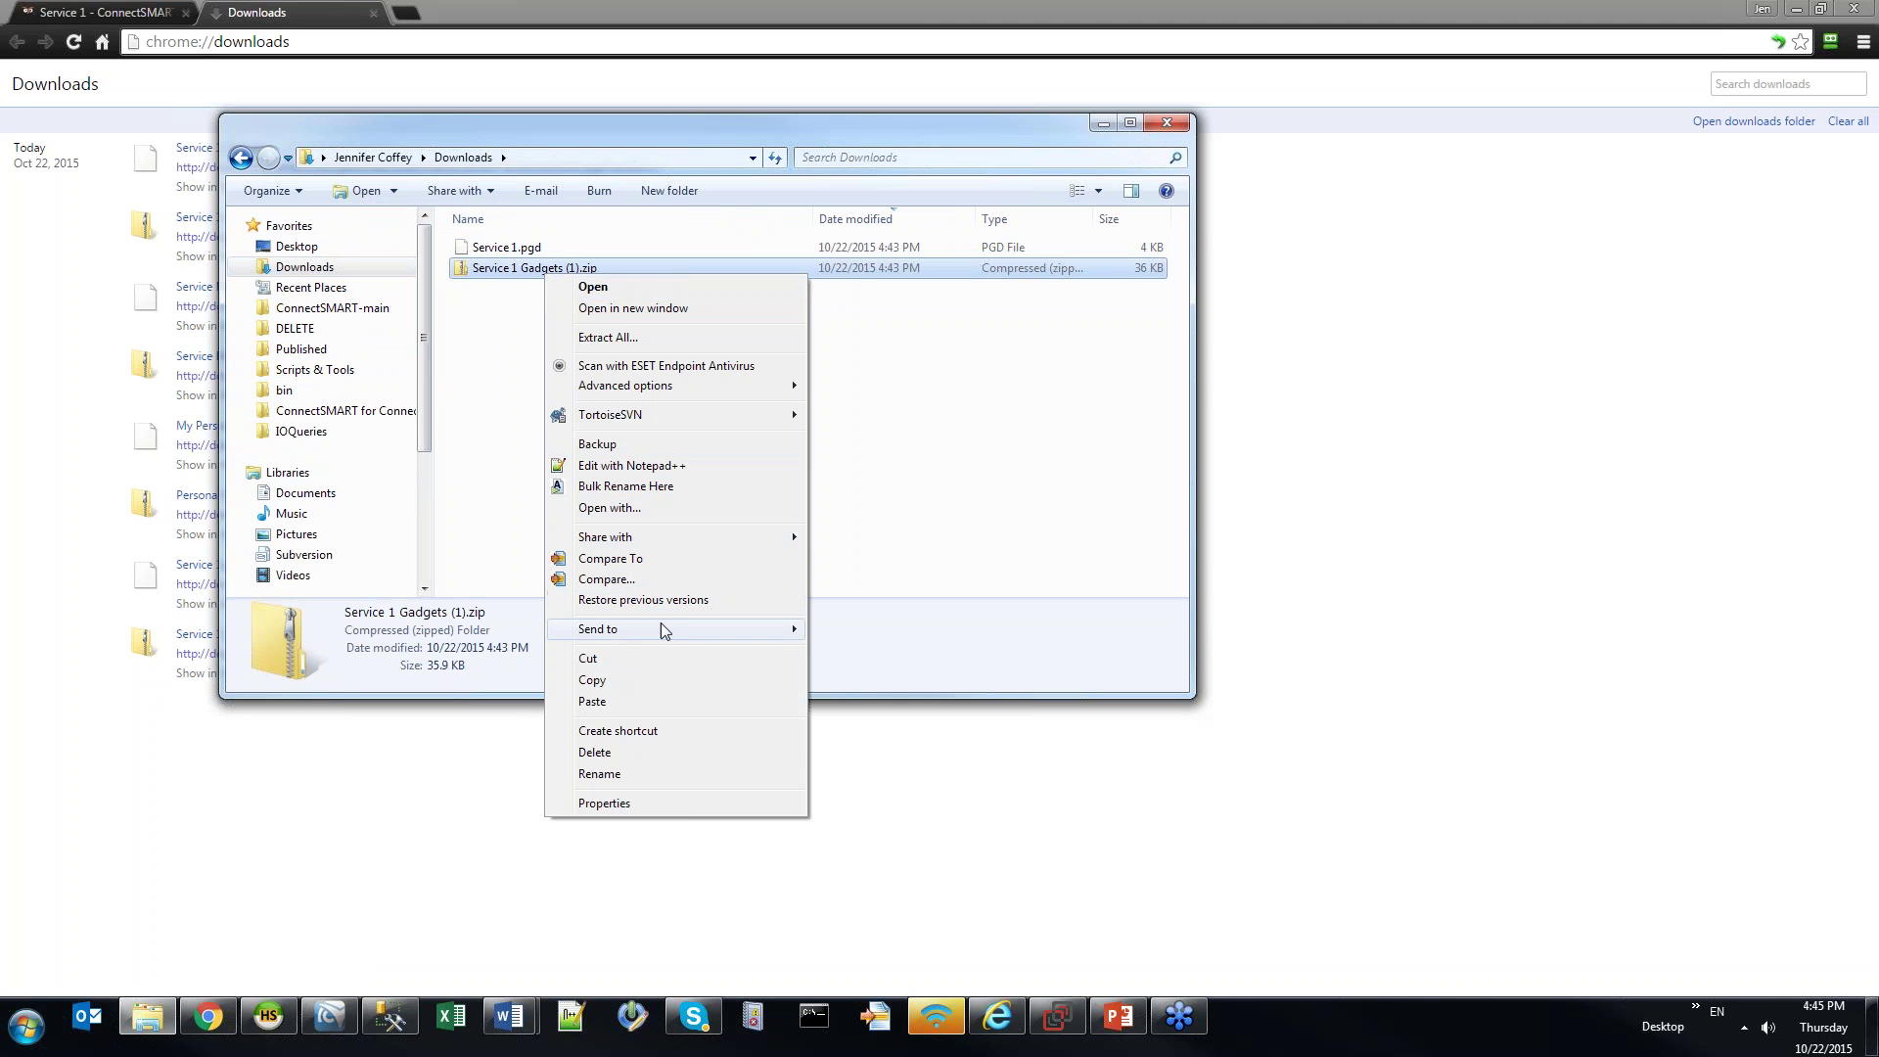
left_click(647, 338)
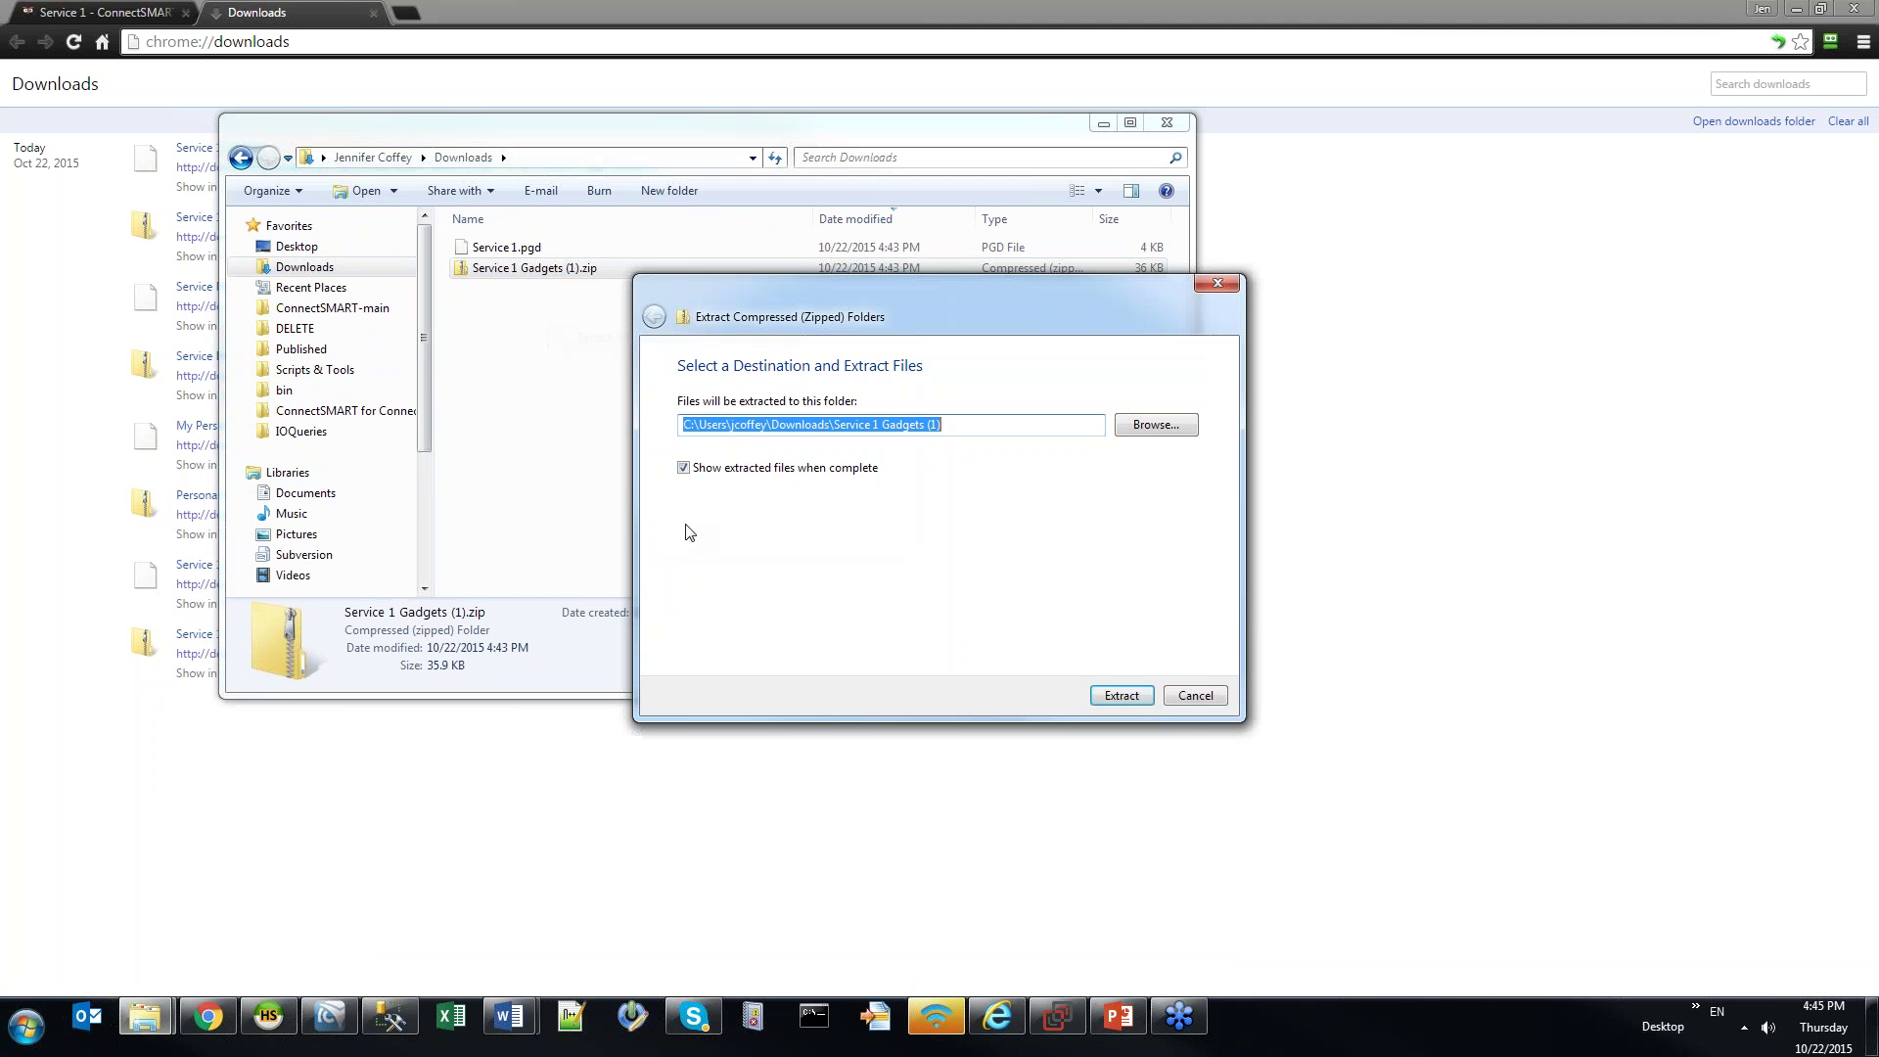
left_click(1212, 699)
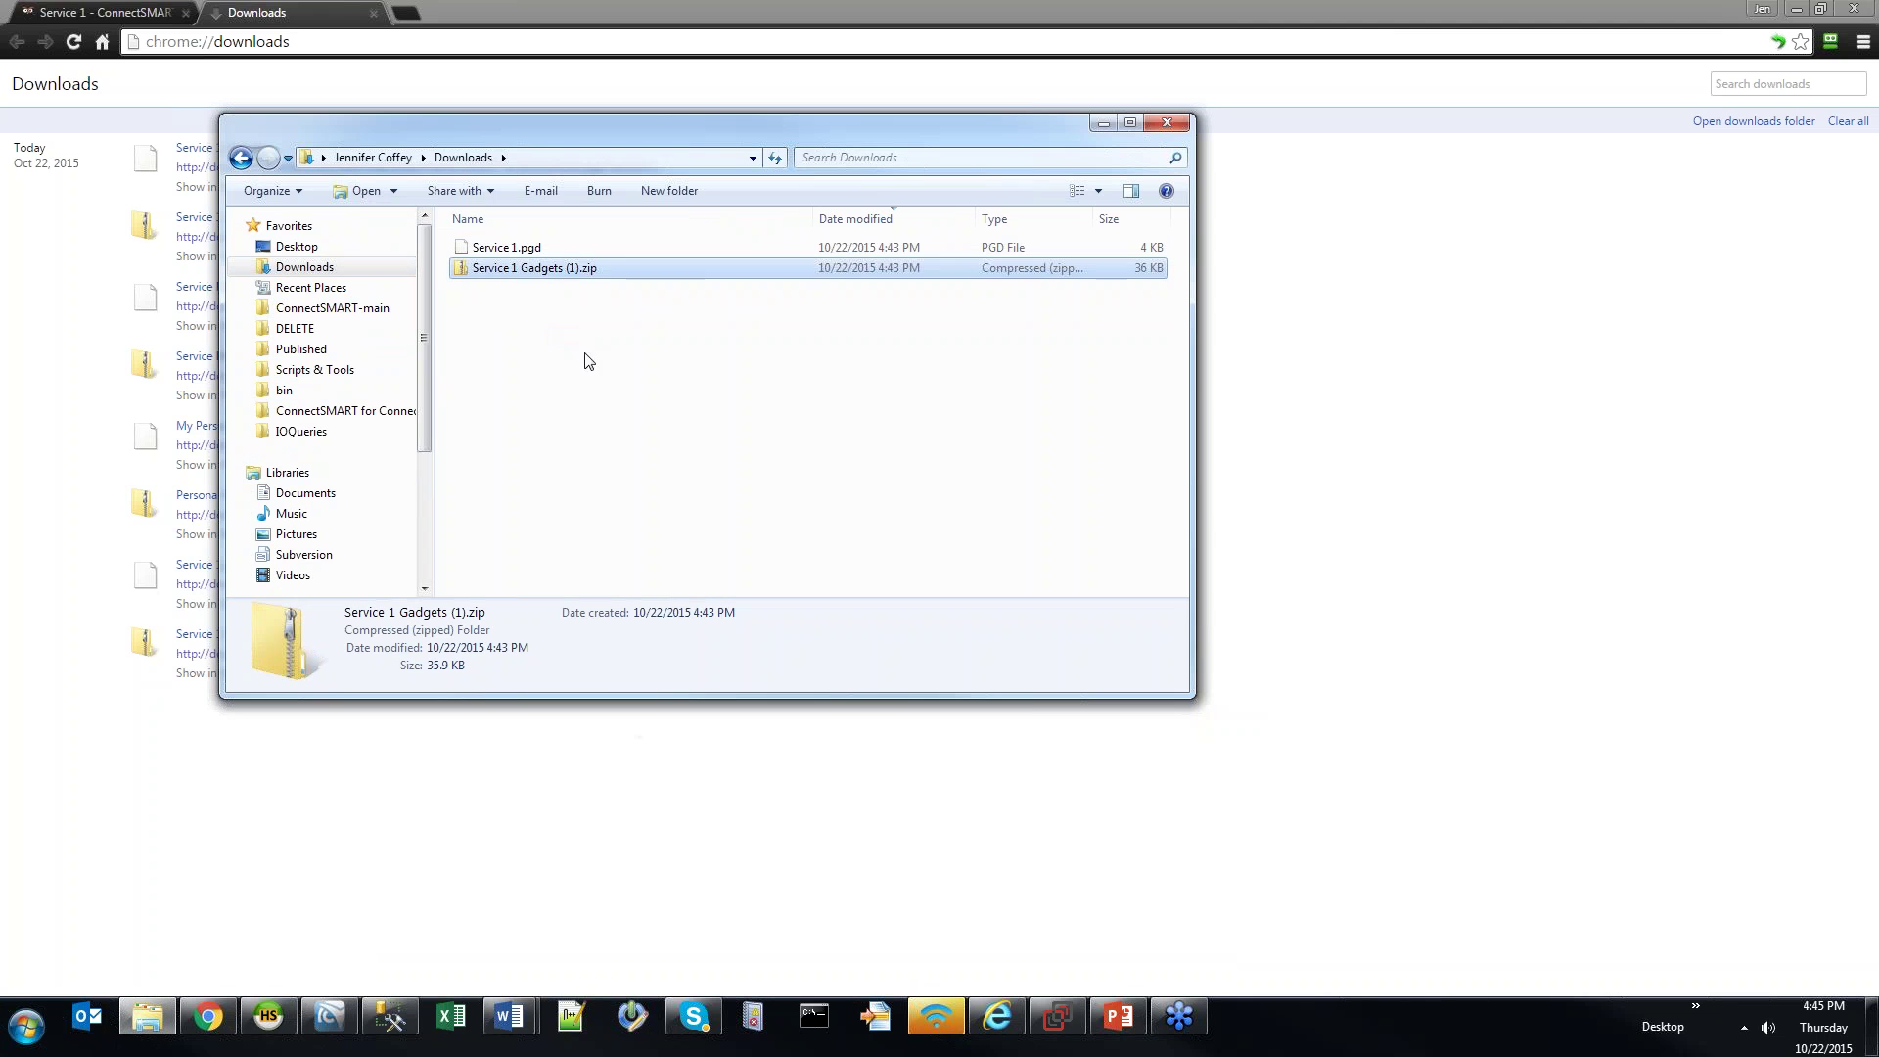
Rename Service 1 Gadgets (1).zip in Downloads as Service 1 Gadgets.zip
left_click(567, 269)
left_click(565, 268)
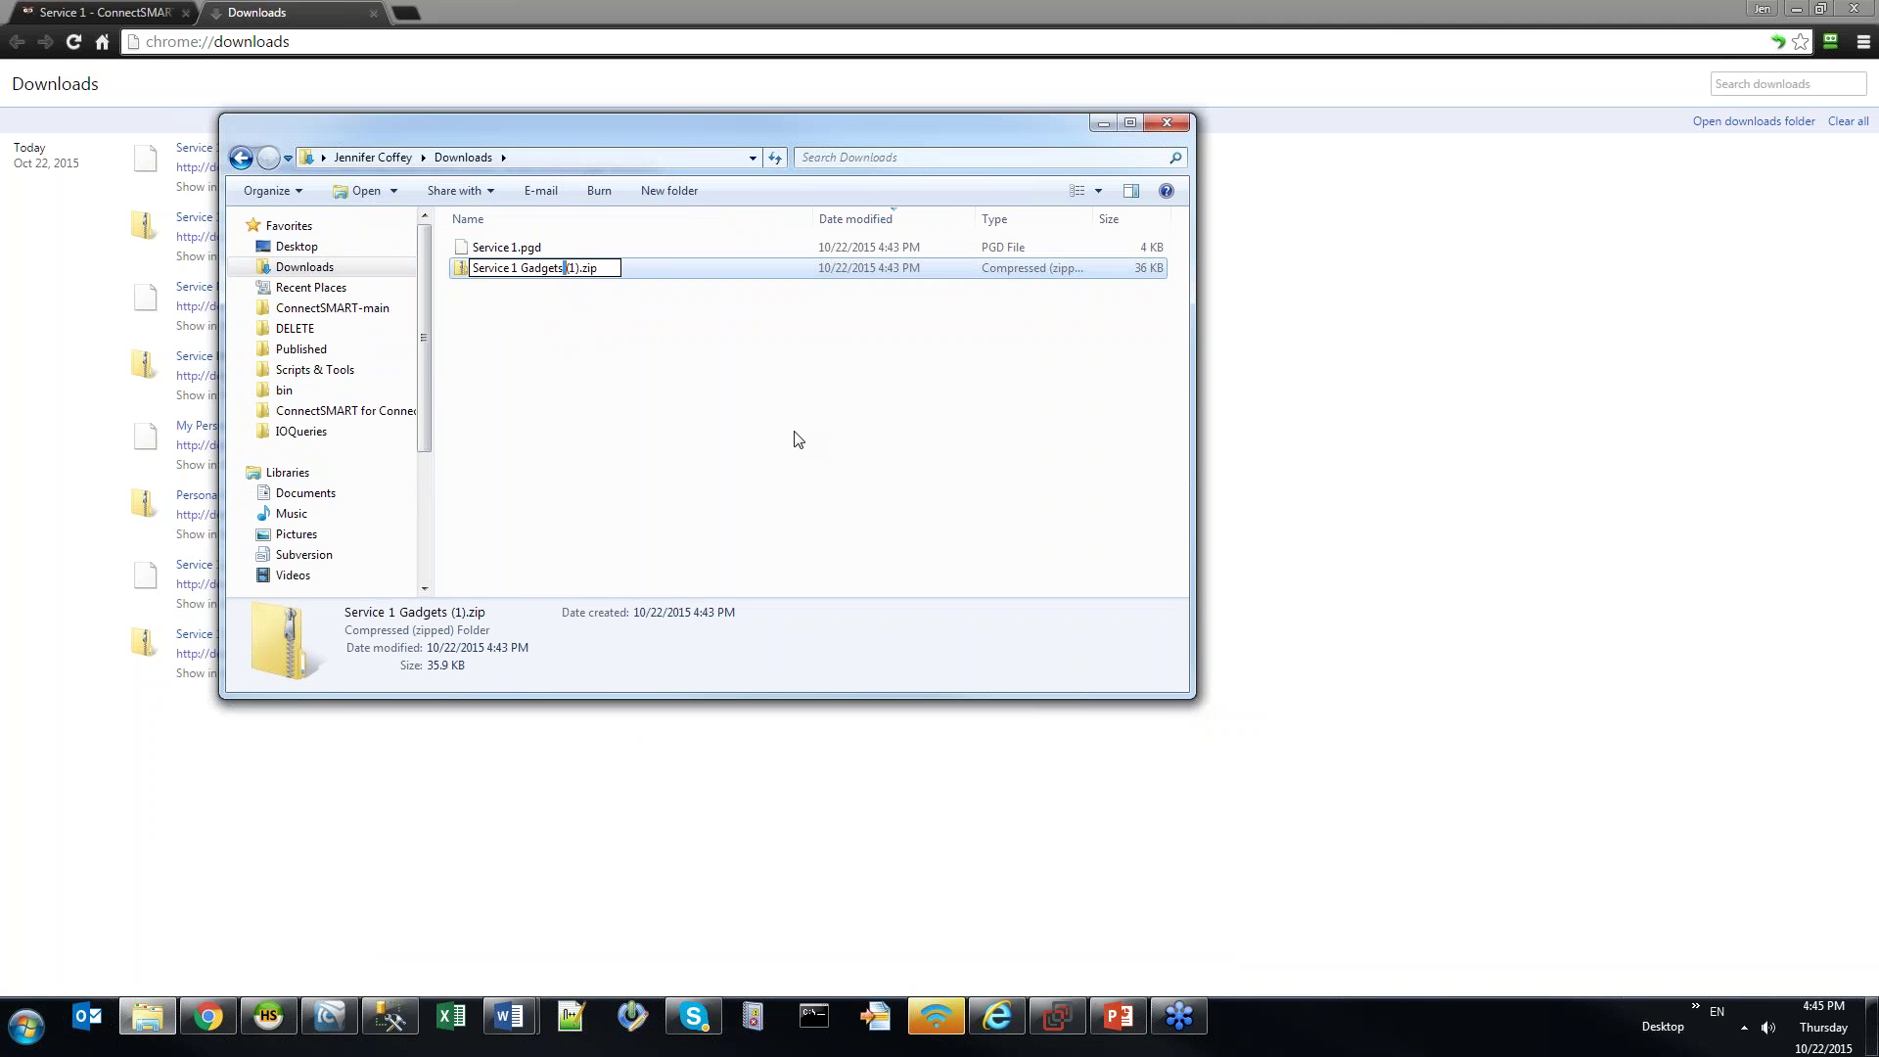
key("Delete")
key("Return")
left_click(795, 436)
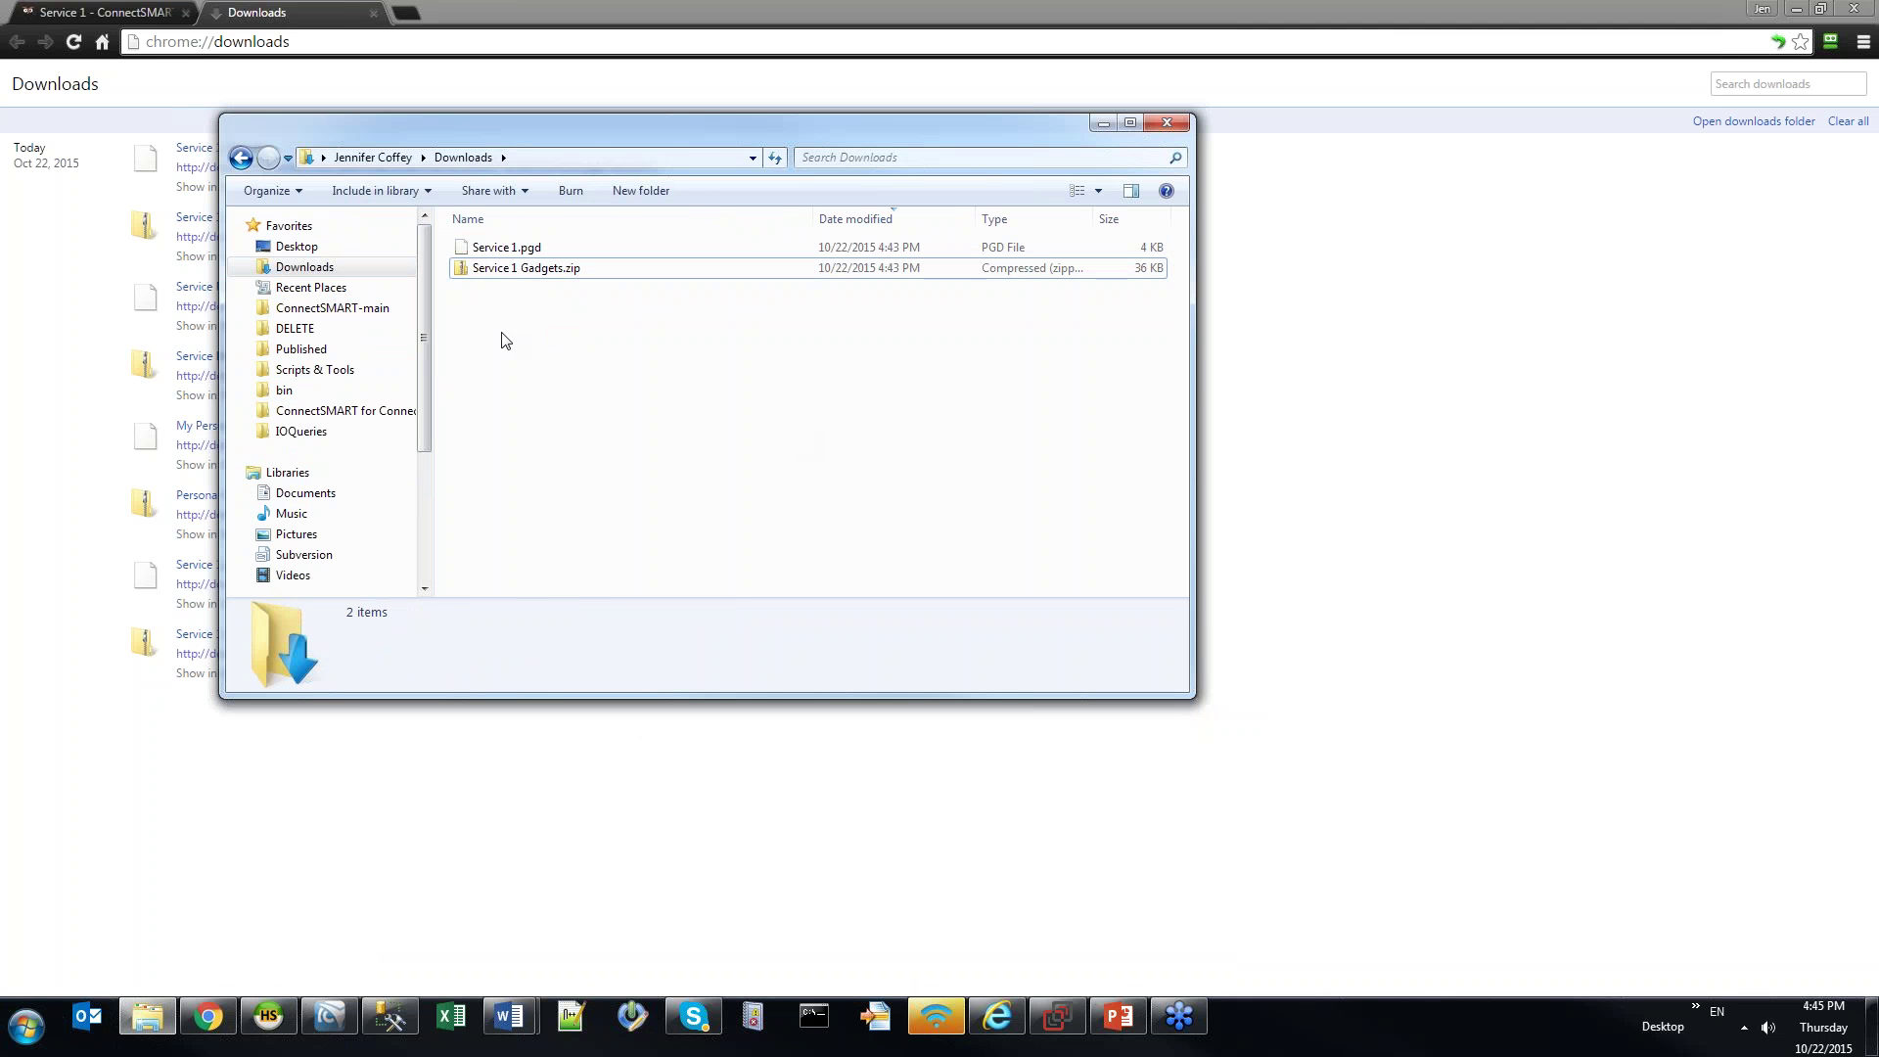
Extract Service 1 Gadgets.zip into the Service 1 Gadgets folder in Downloads
right_click(513, 271)
left_click(607, 330)
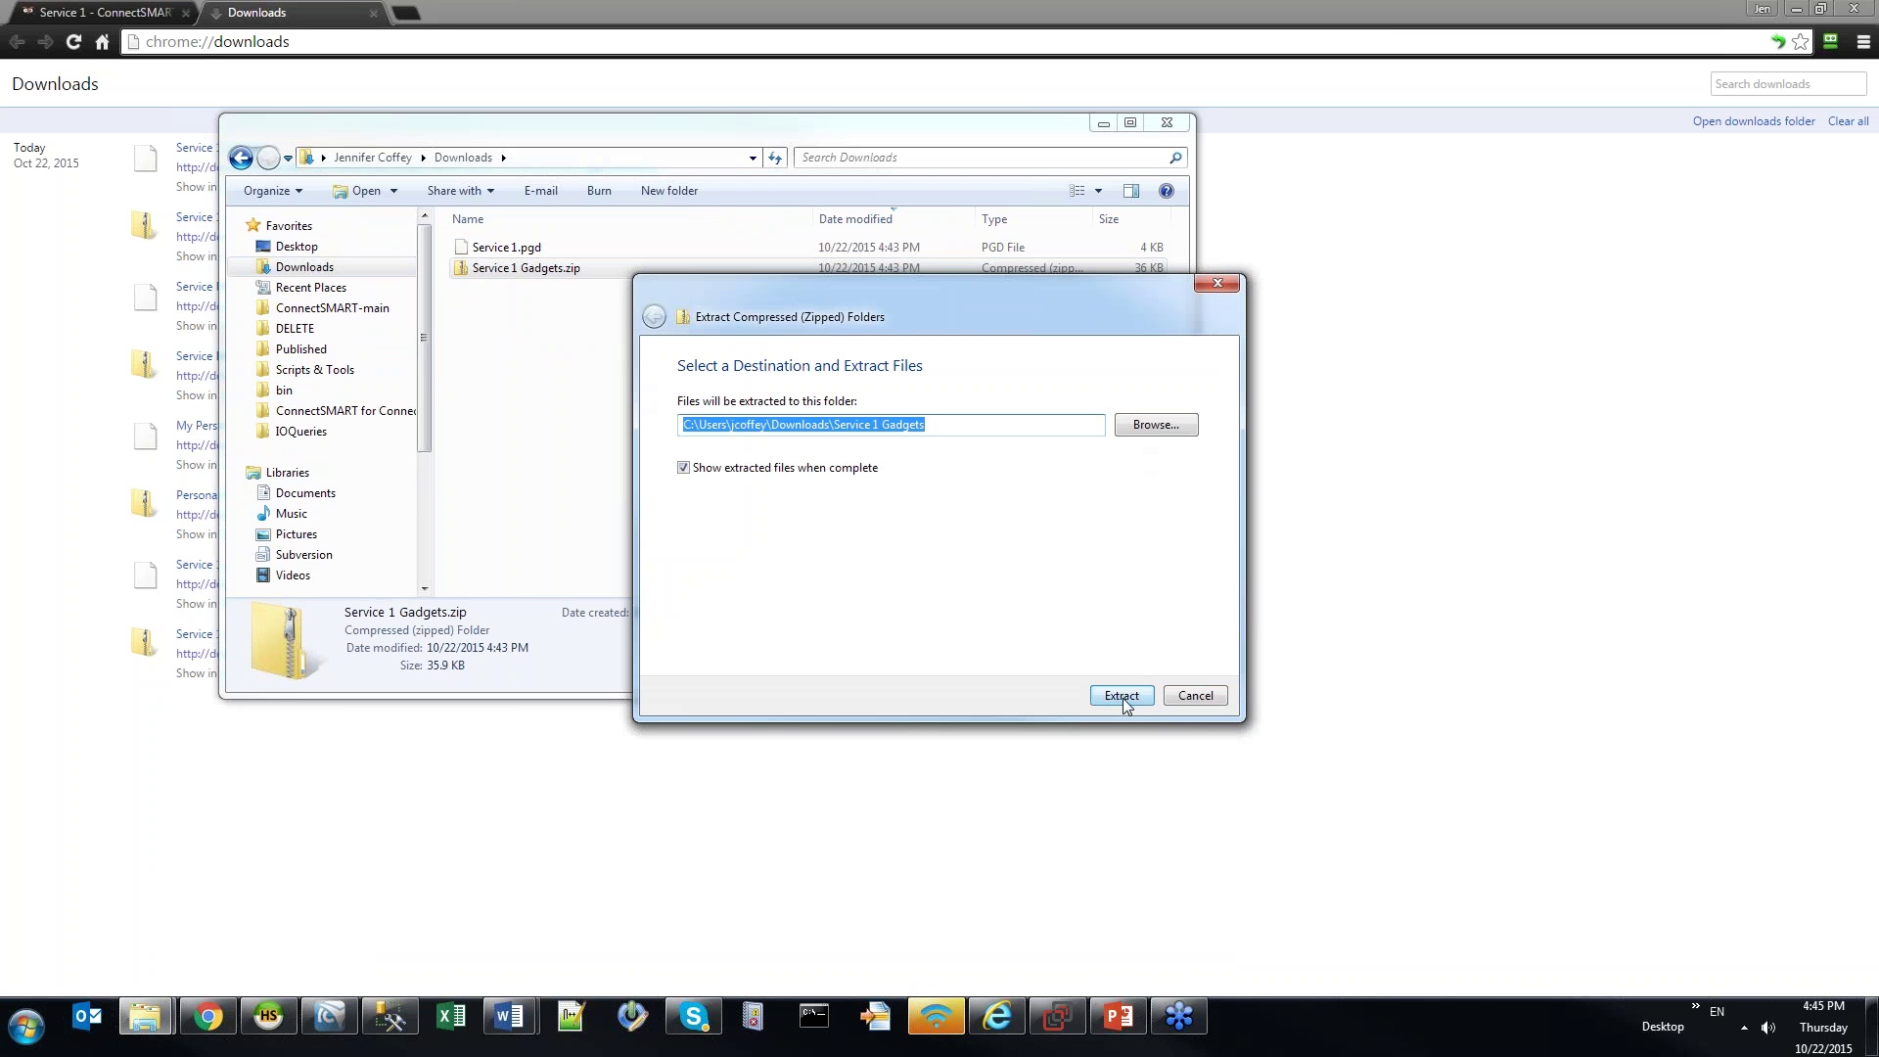
left_click(1122, 696)
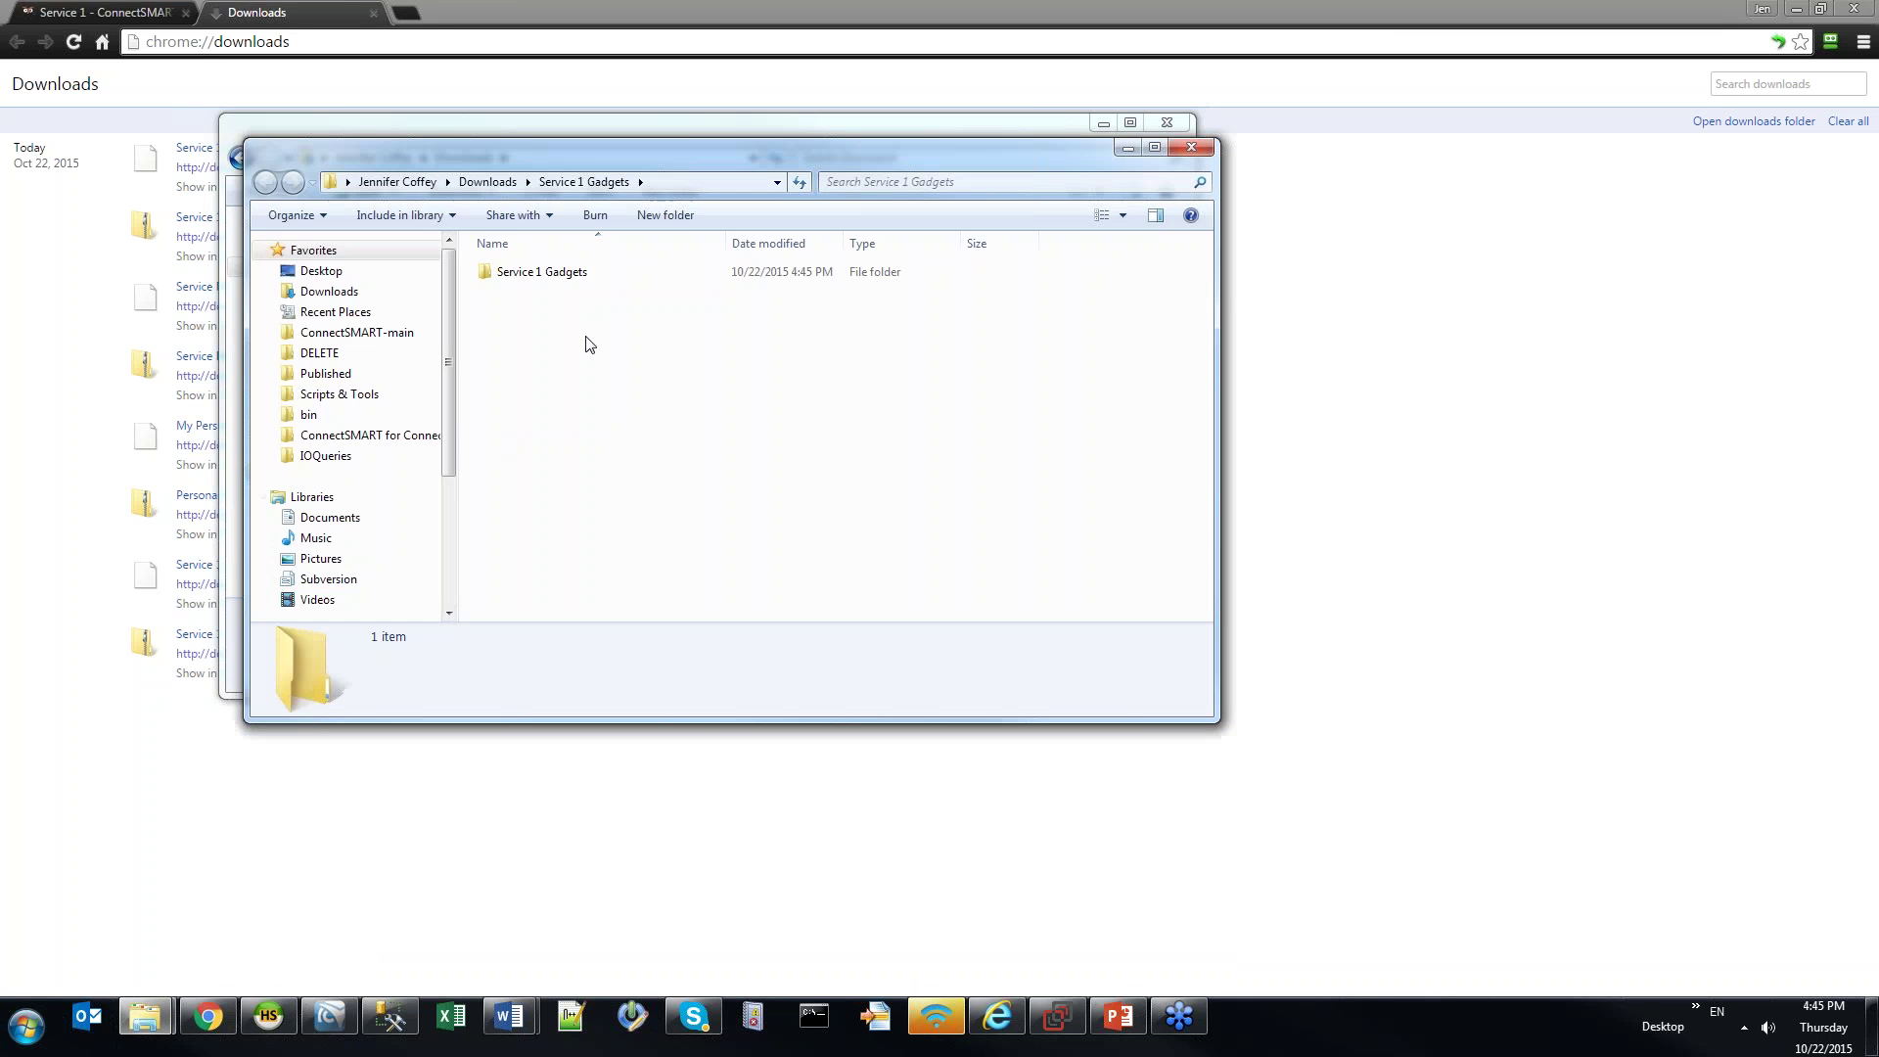
Select the extracted inner Service 1 Gadgets folder, and check the full path of the Archive\Gadgets\Published folder
left_click(558, 273)
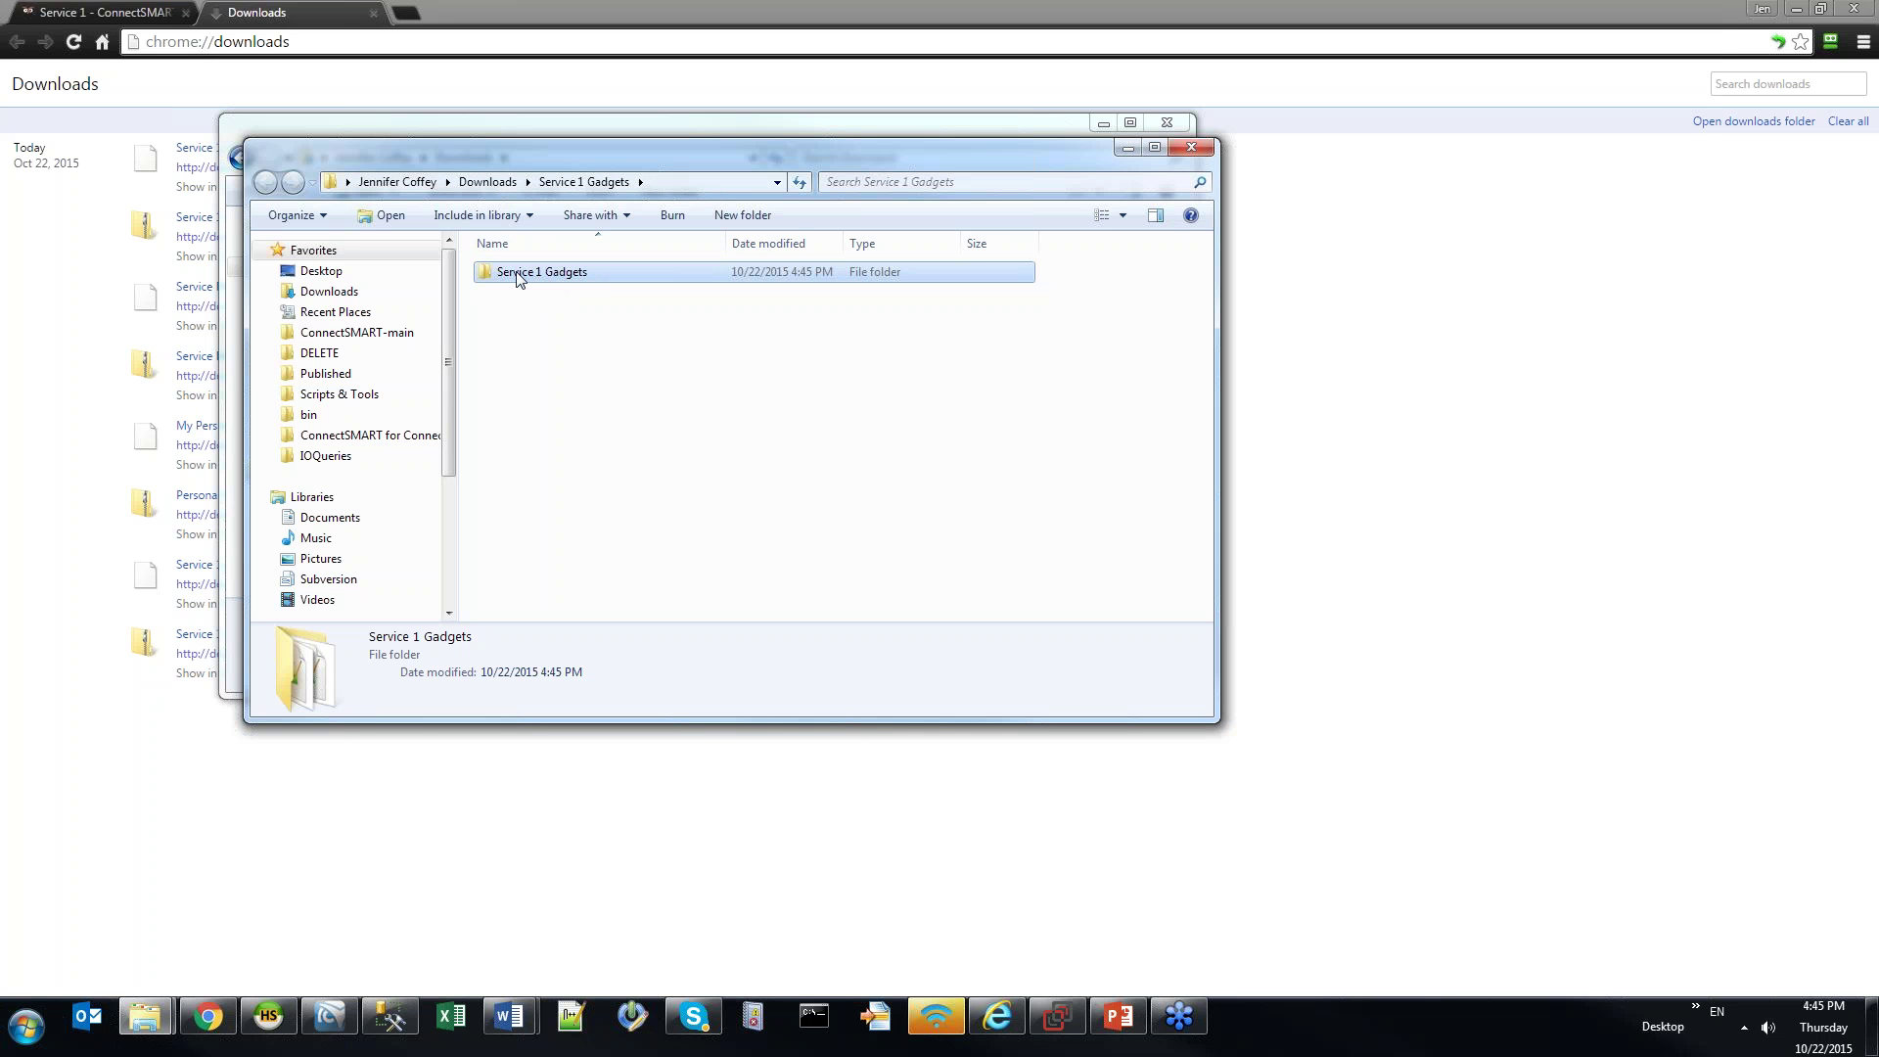
left_click(332, 373)
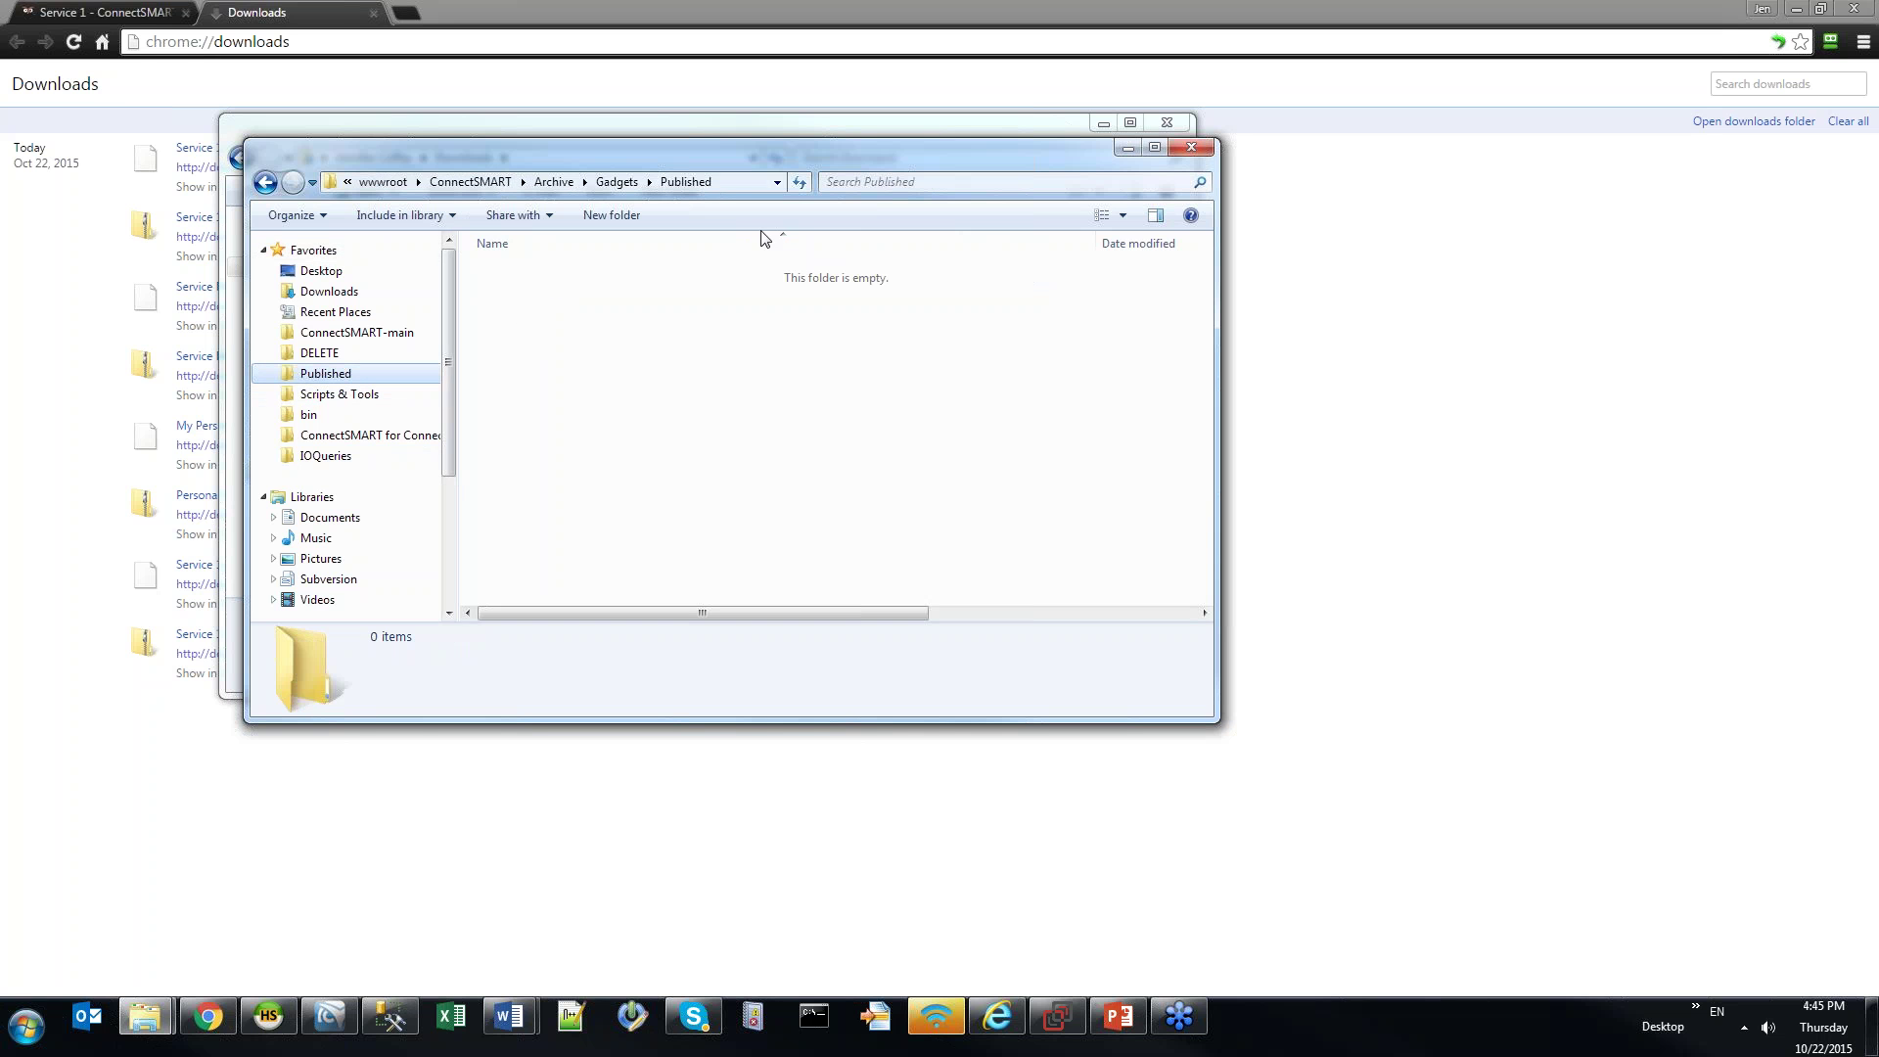
left_click(754, 182)
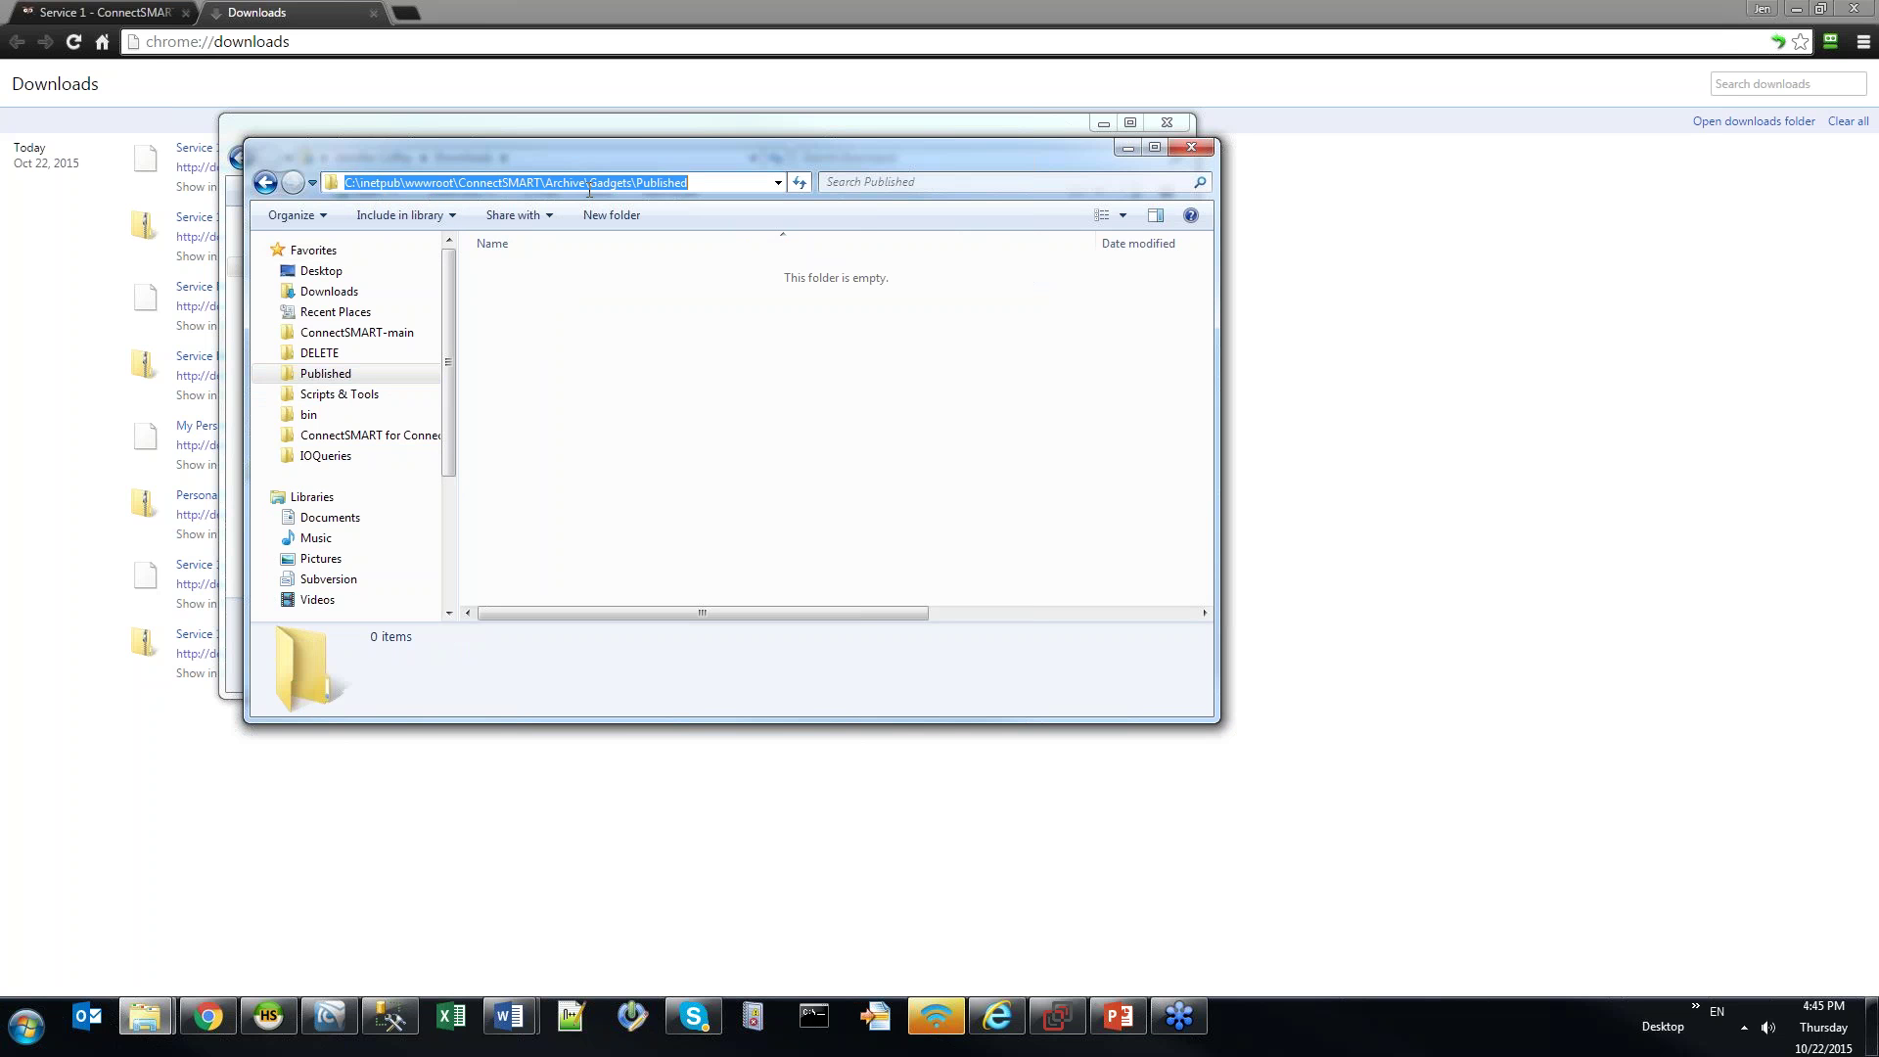
left_click(740, 417)
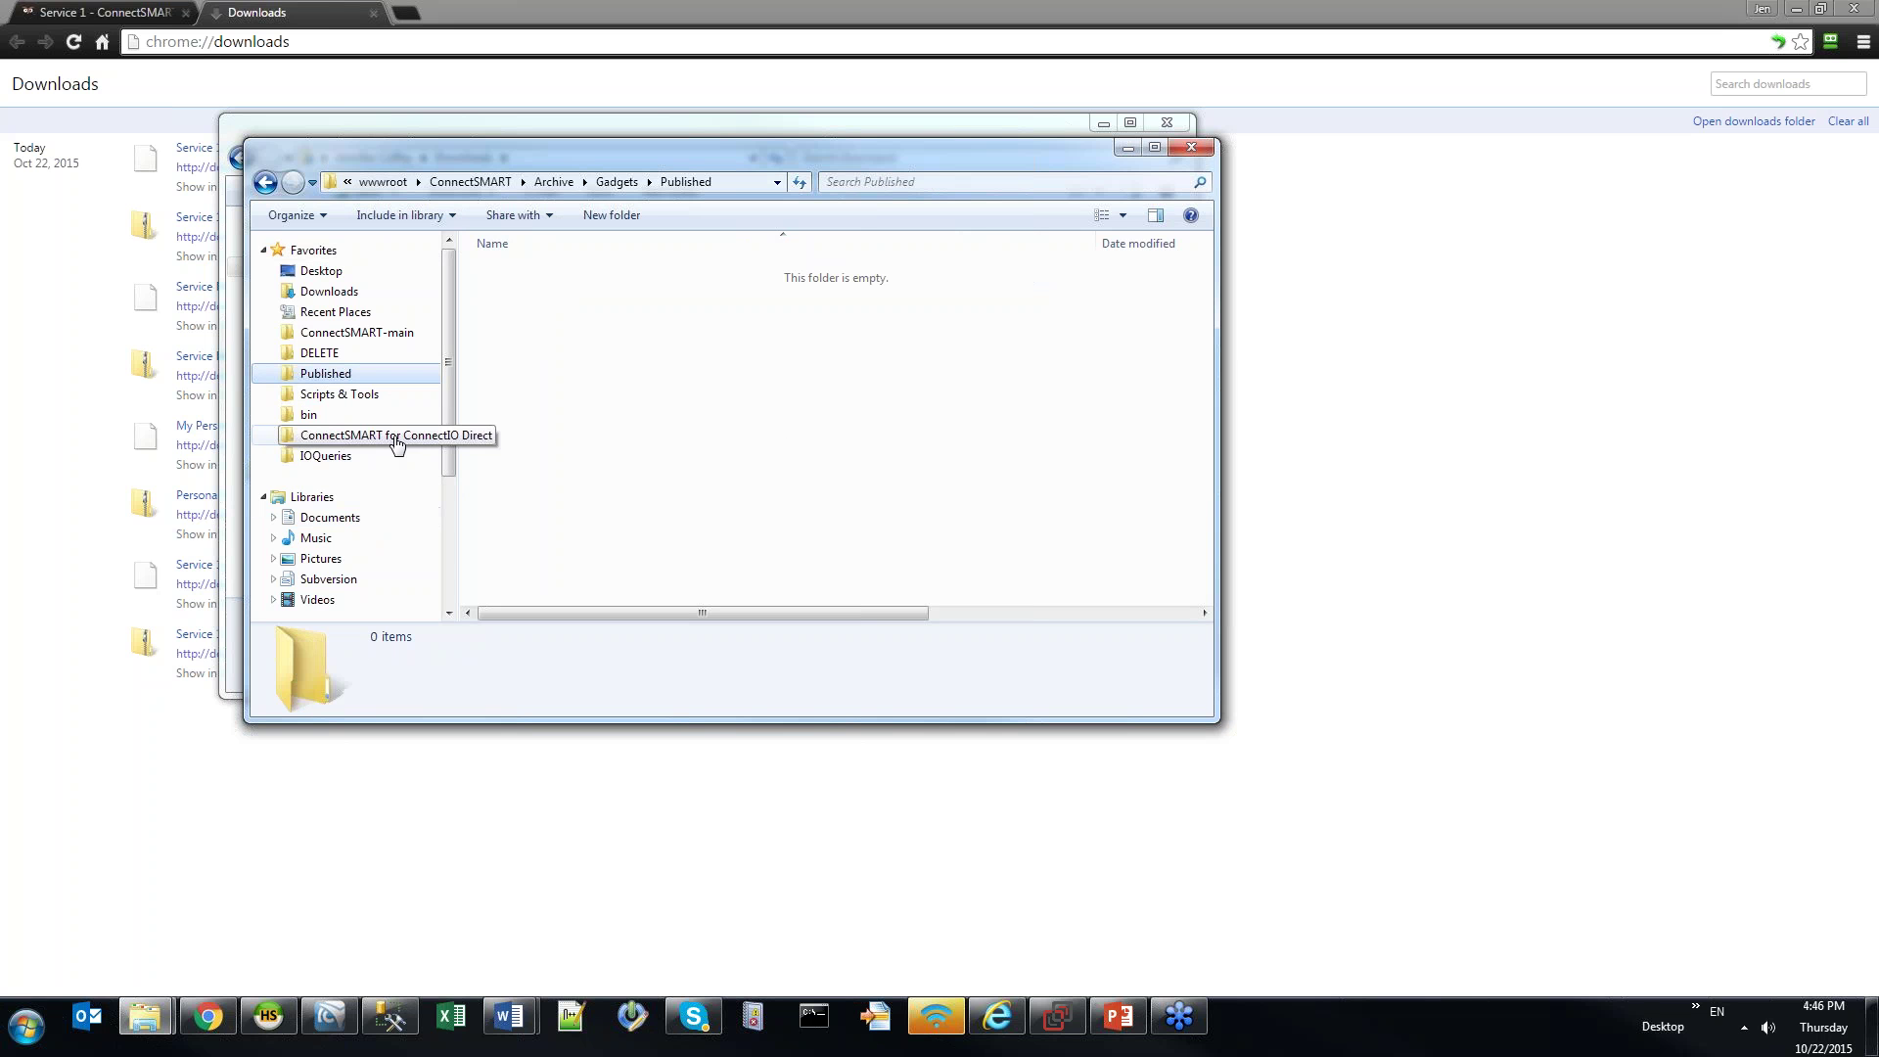
Try to transfer the Service 1 Gadgets folder from Downloads to Published, and delete the resulting shortcut
left_click(329, 291)
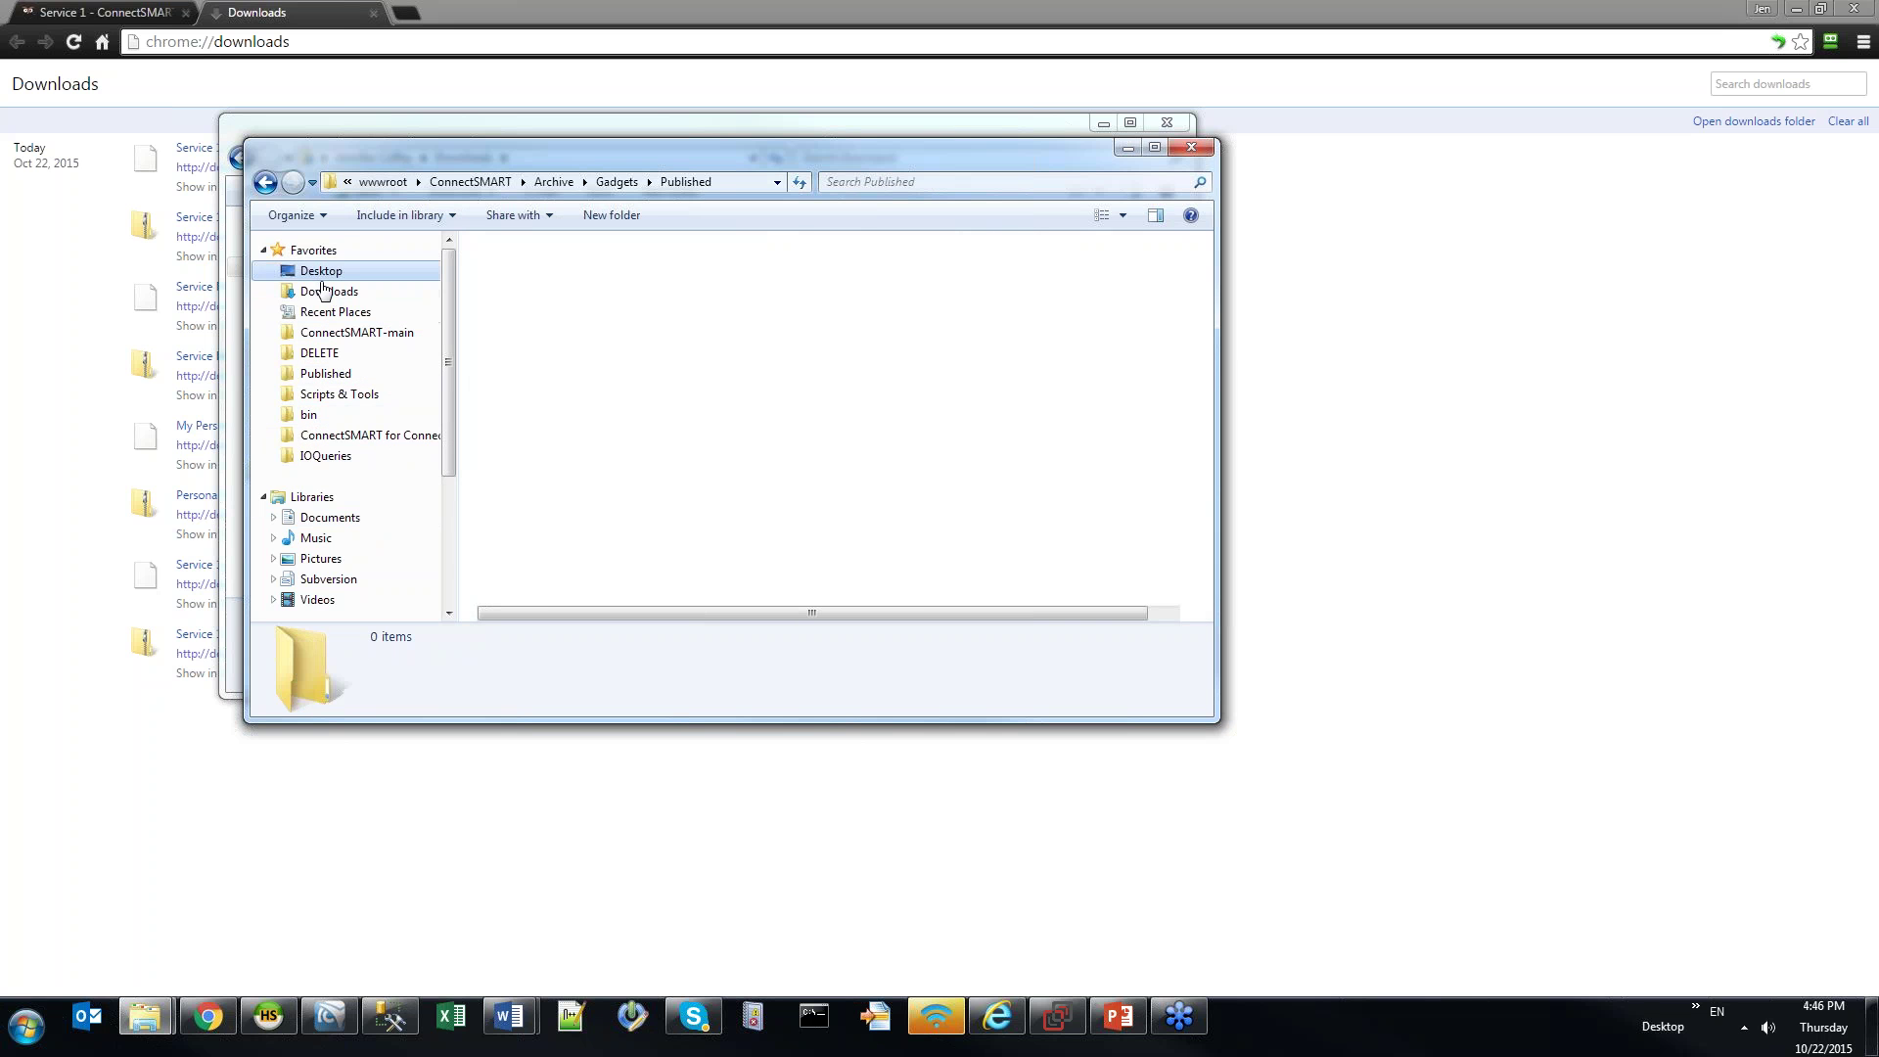
left_click_drag(512, 315, 340, 394)
left_click(326, 373)
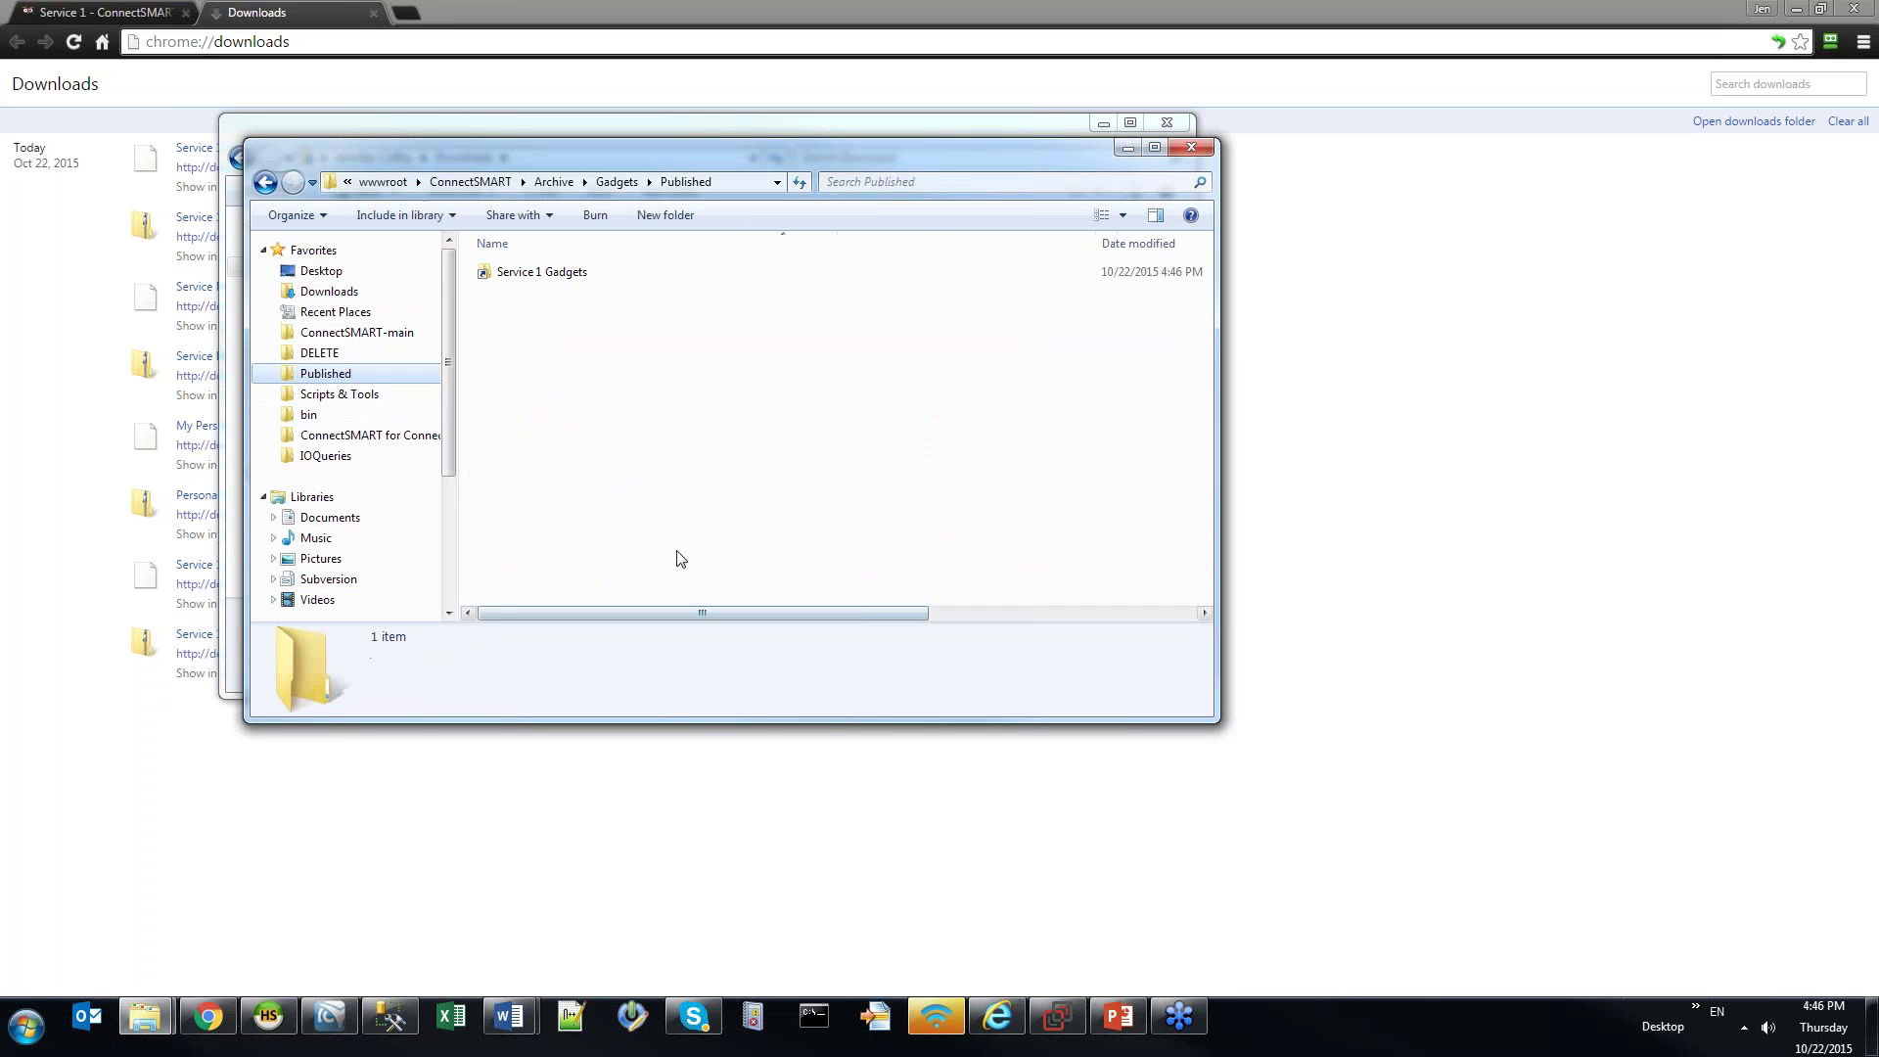
right_click(546, 278)
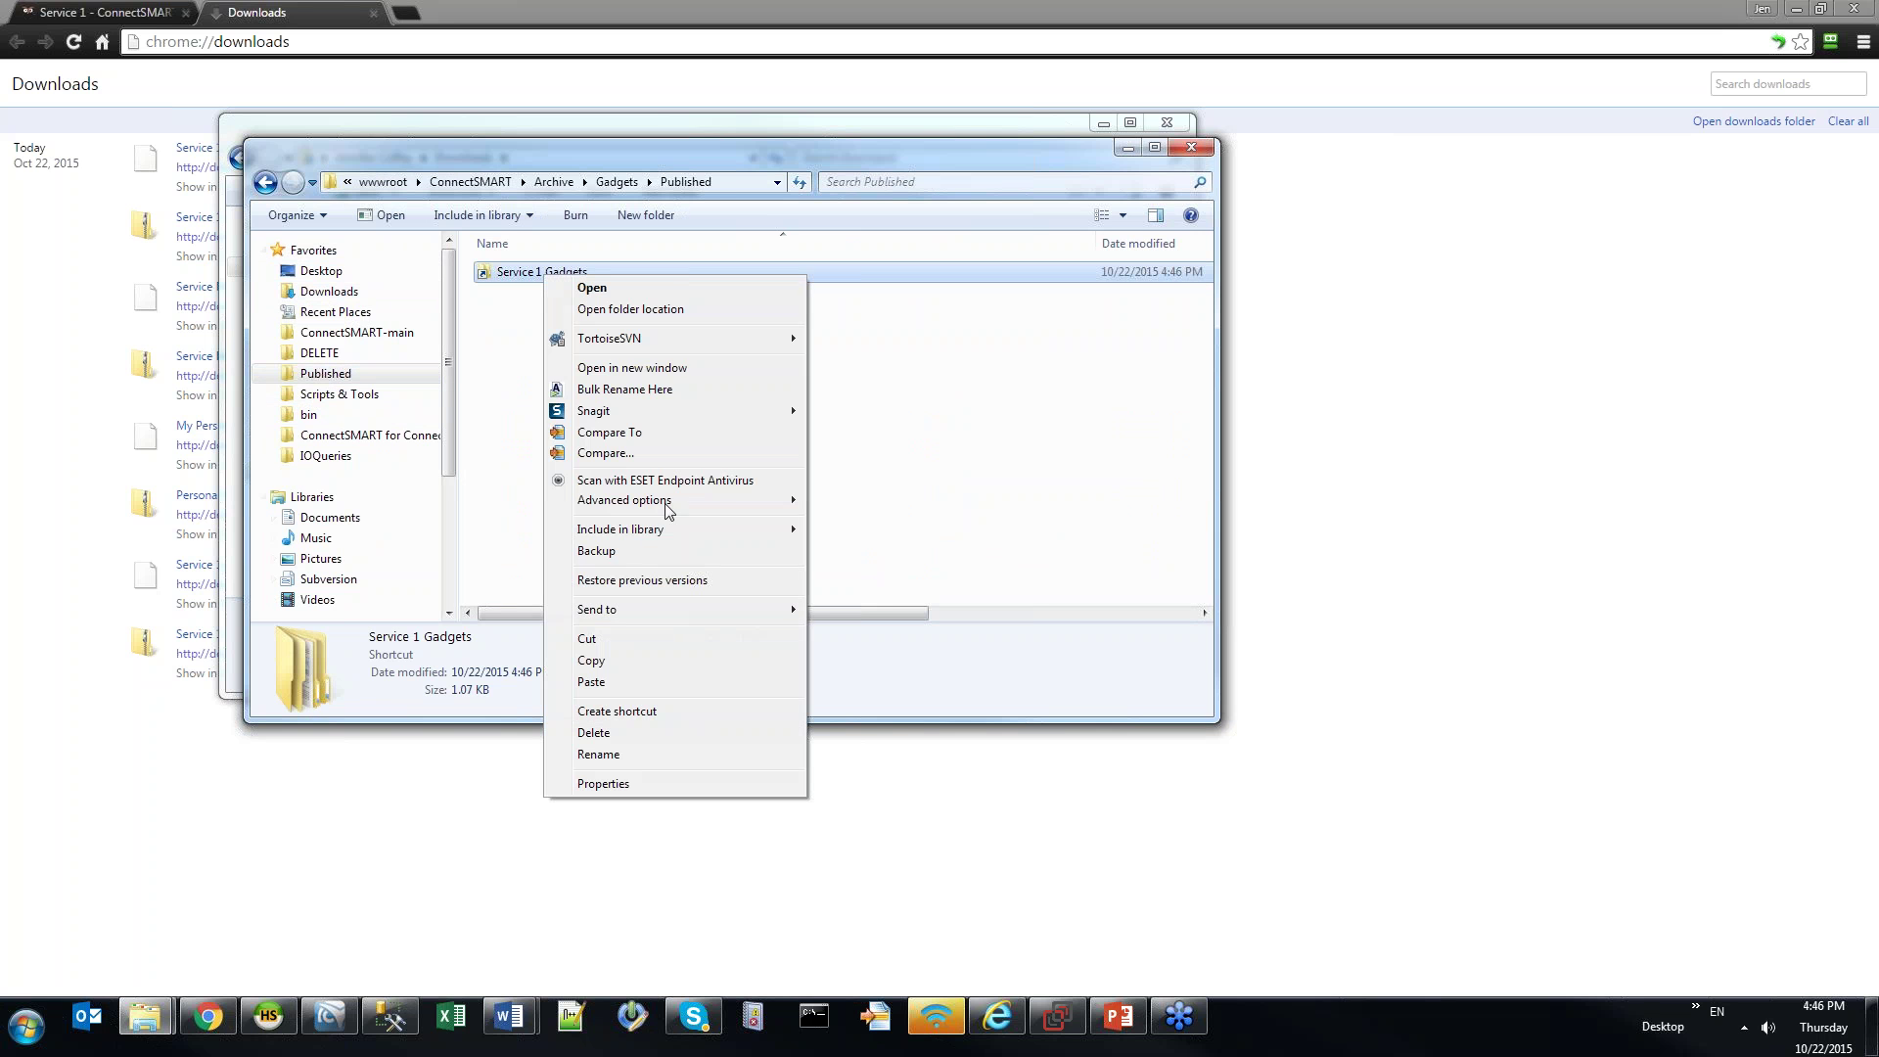
left_click(675, 732)
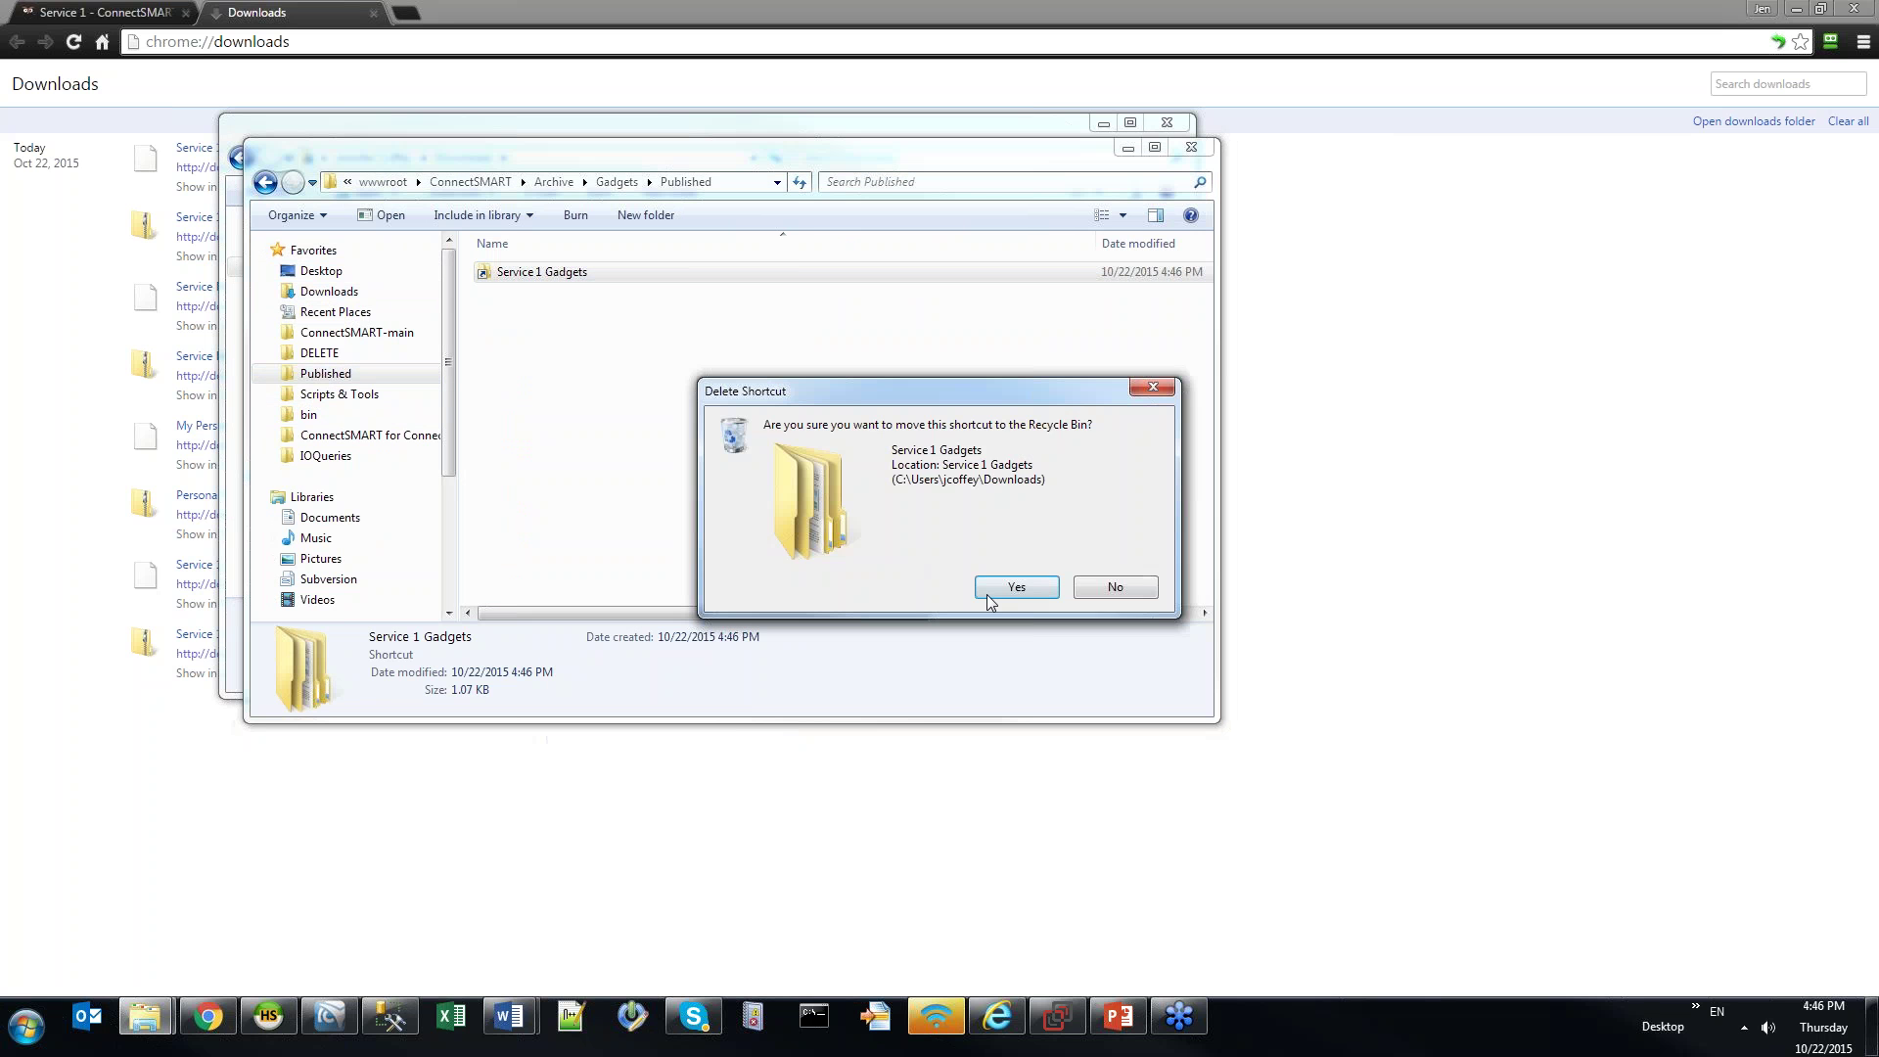
left_click(1016, 601)
Copy the Service 1 Gadgets folder from Downloads into the Archive\Gadgets\Published folder
left_click(329, 290)
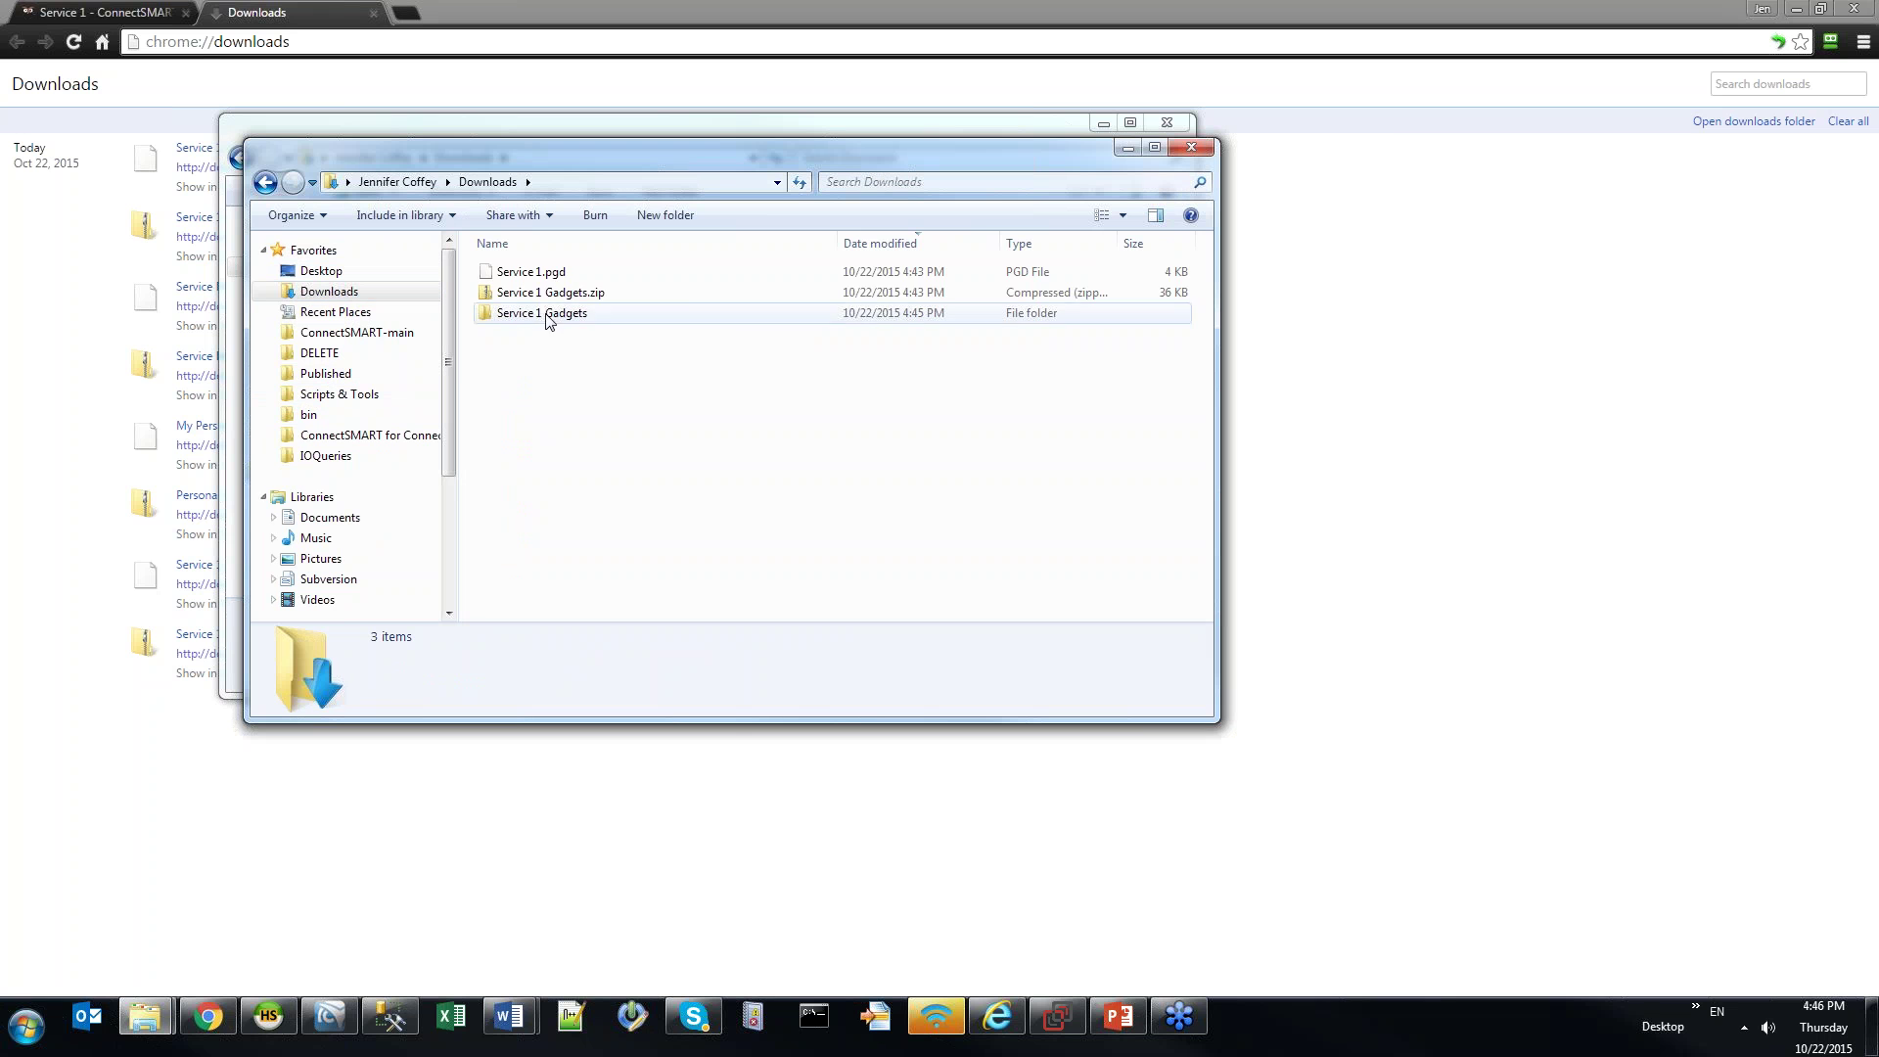
left_click(544, 313)
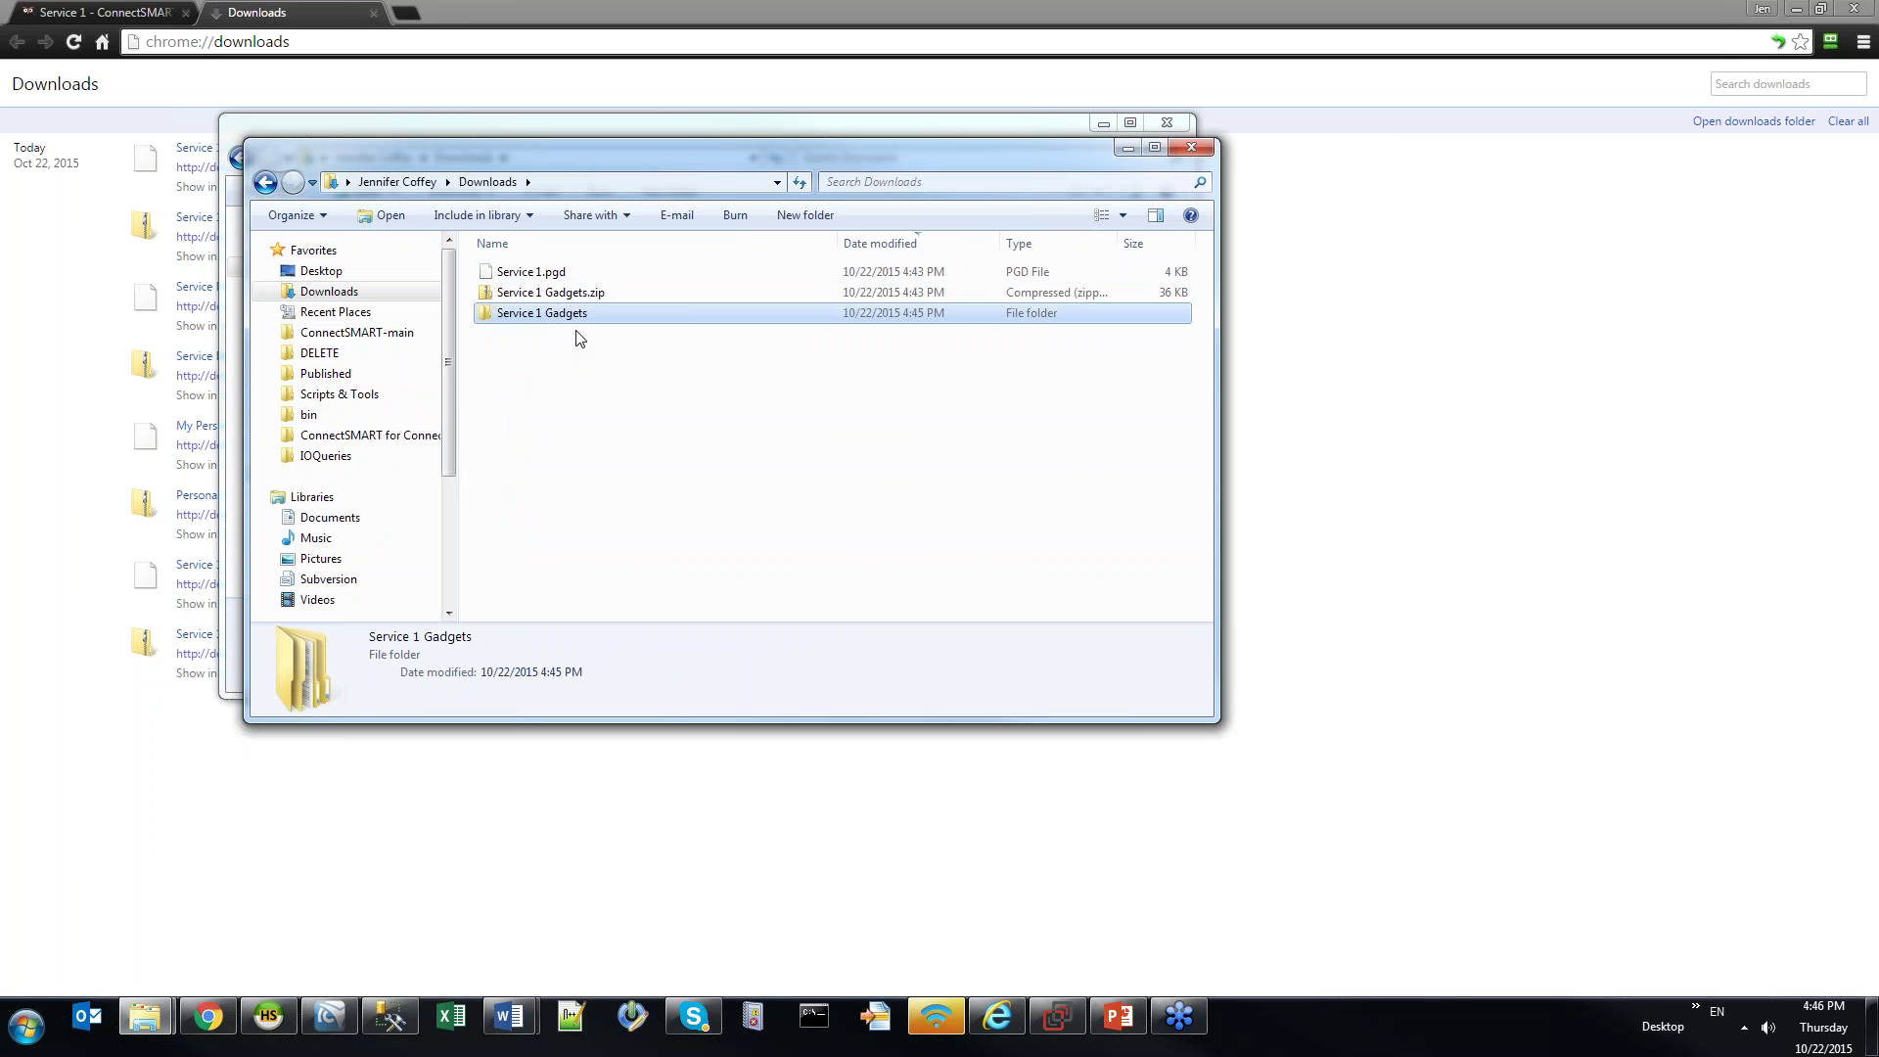
left_click(599, 388)
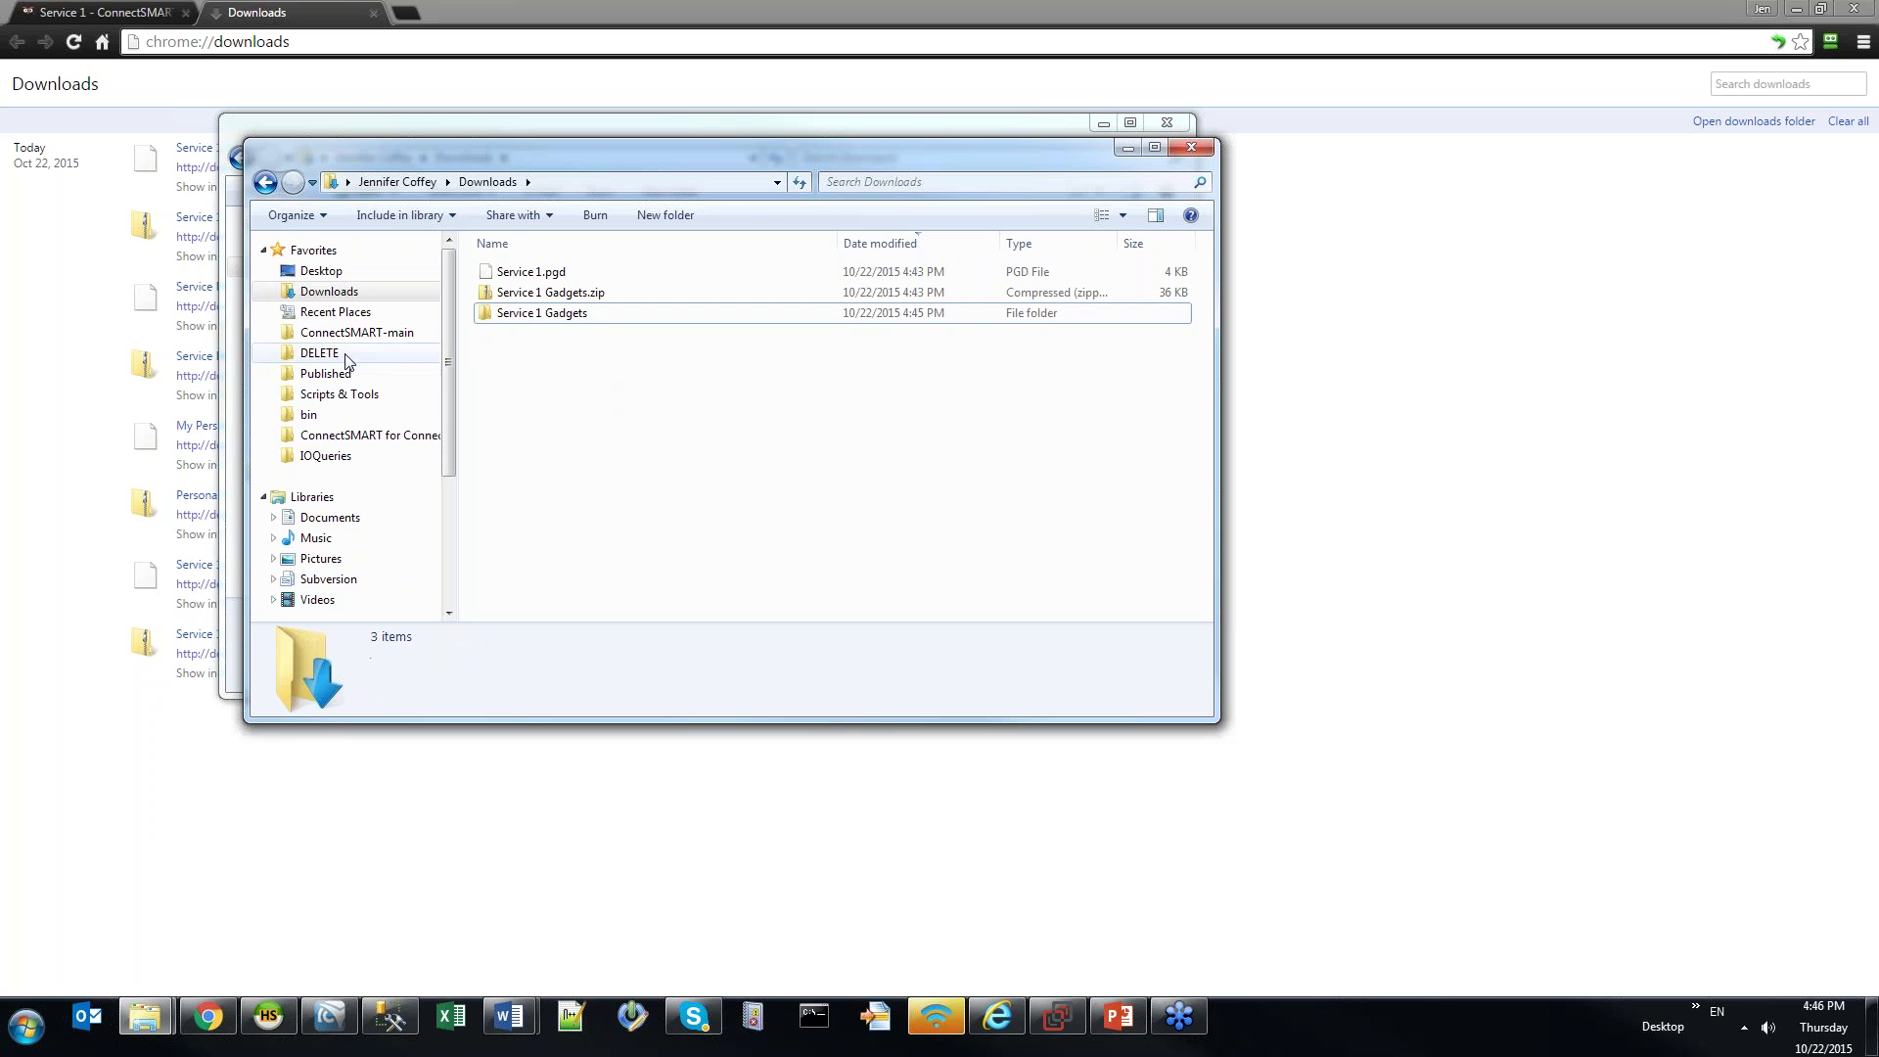
left_click(326, 373)
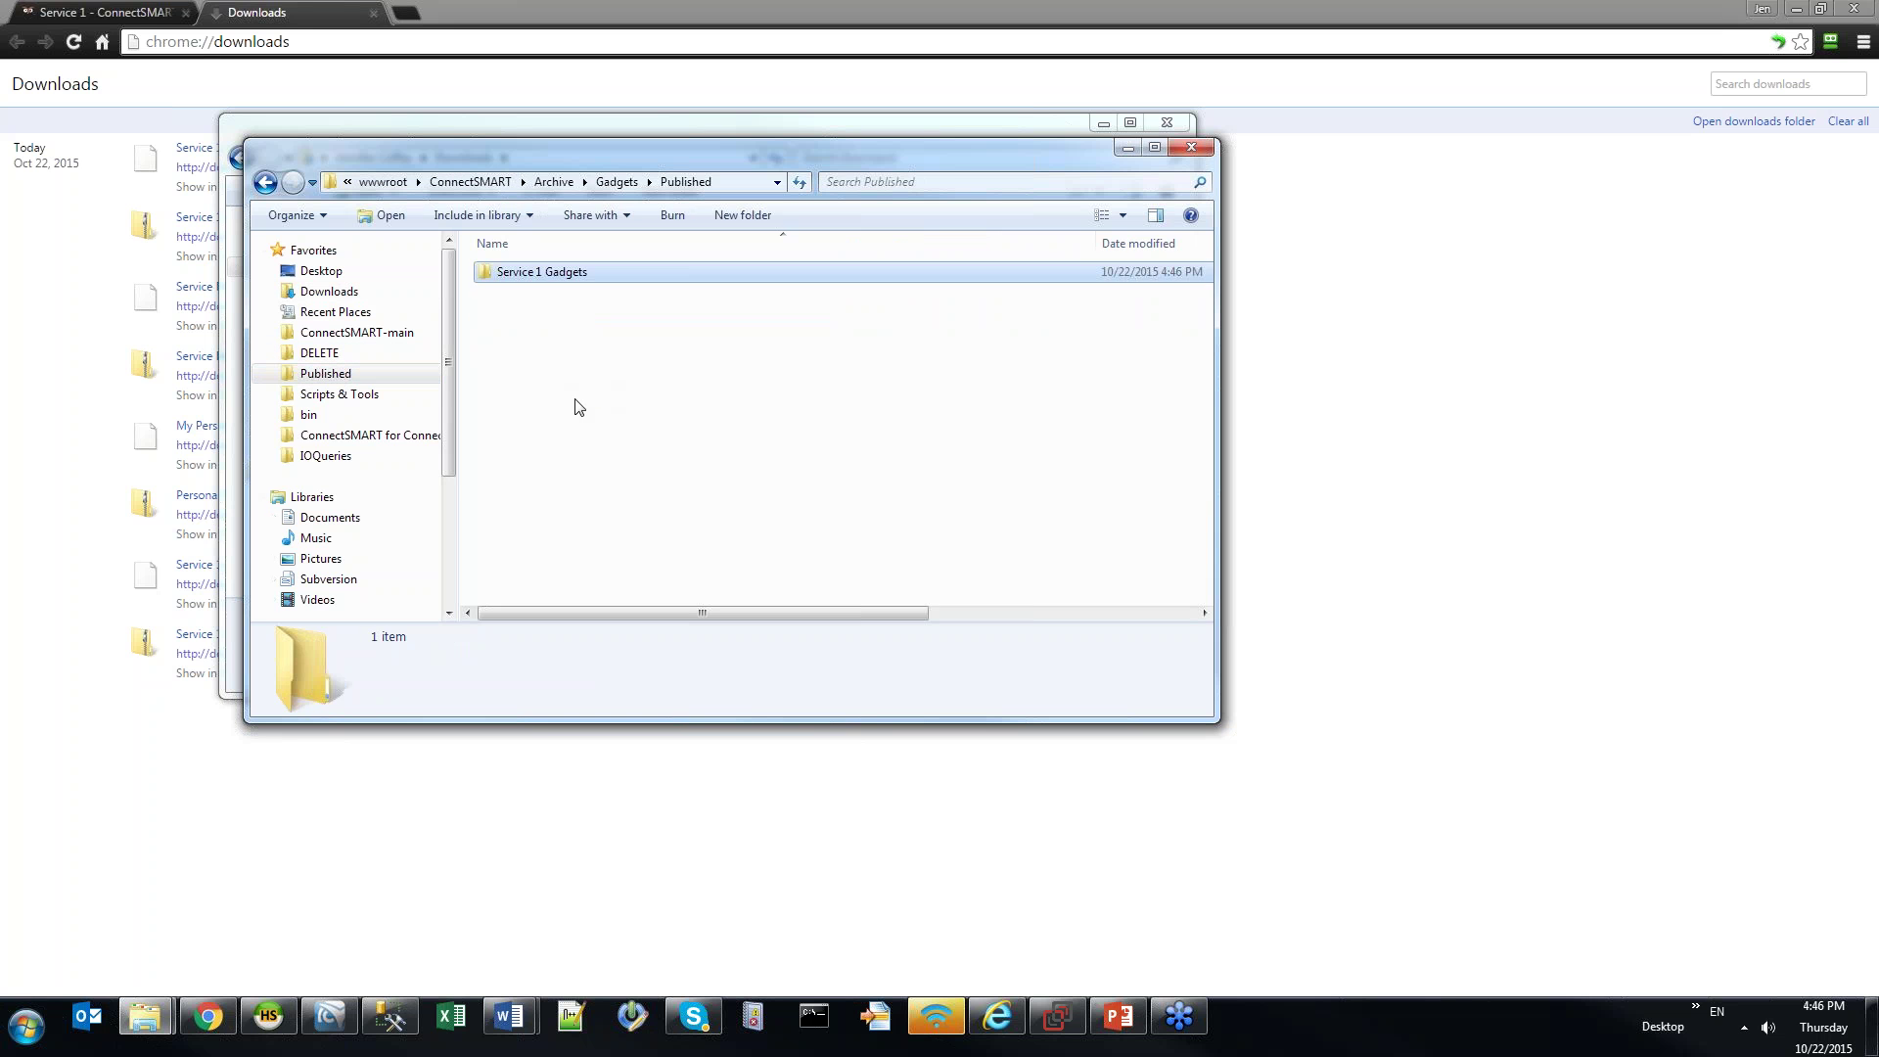
Examine the nested Service 1 Gadgets folders in Published and the gadget files inside the inner one
double_click(566, 274)
double_click(538, 274)
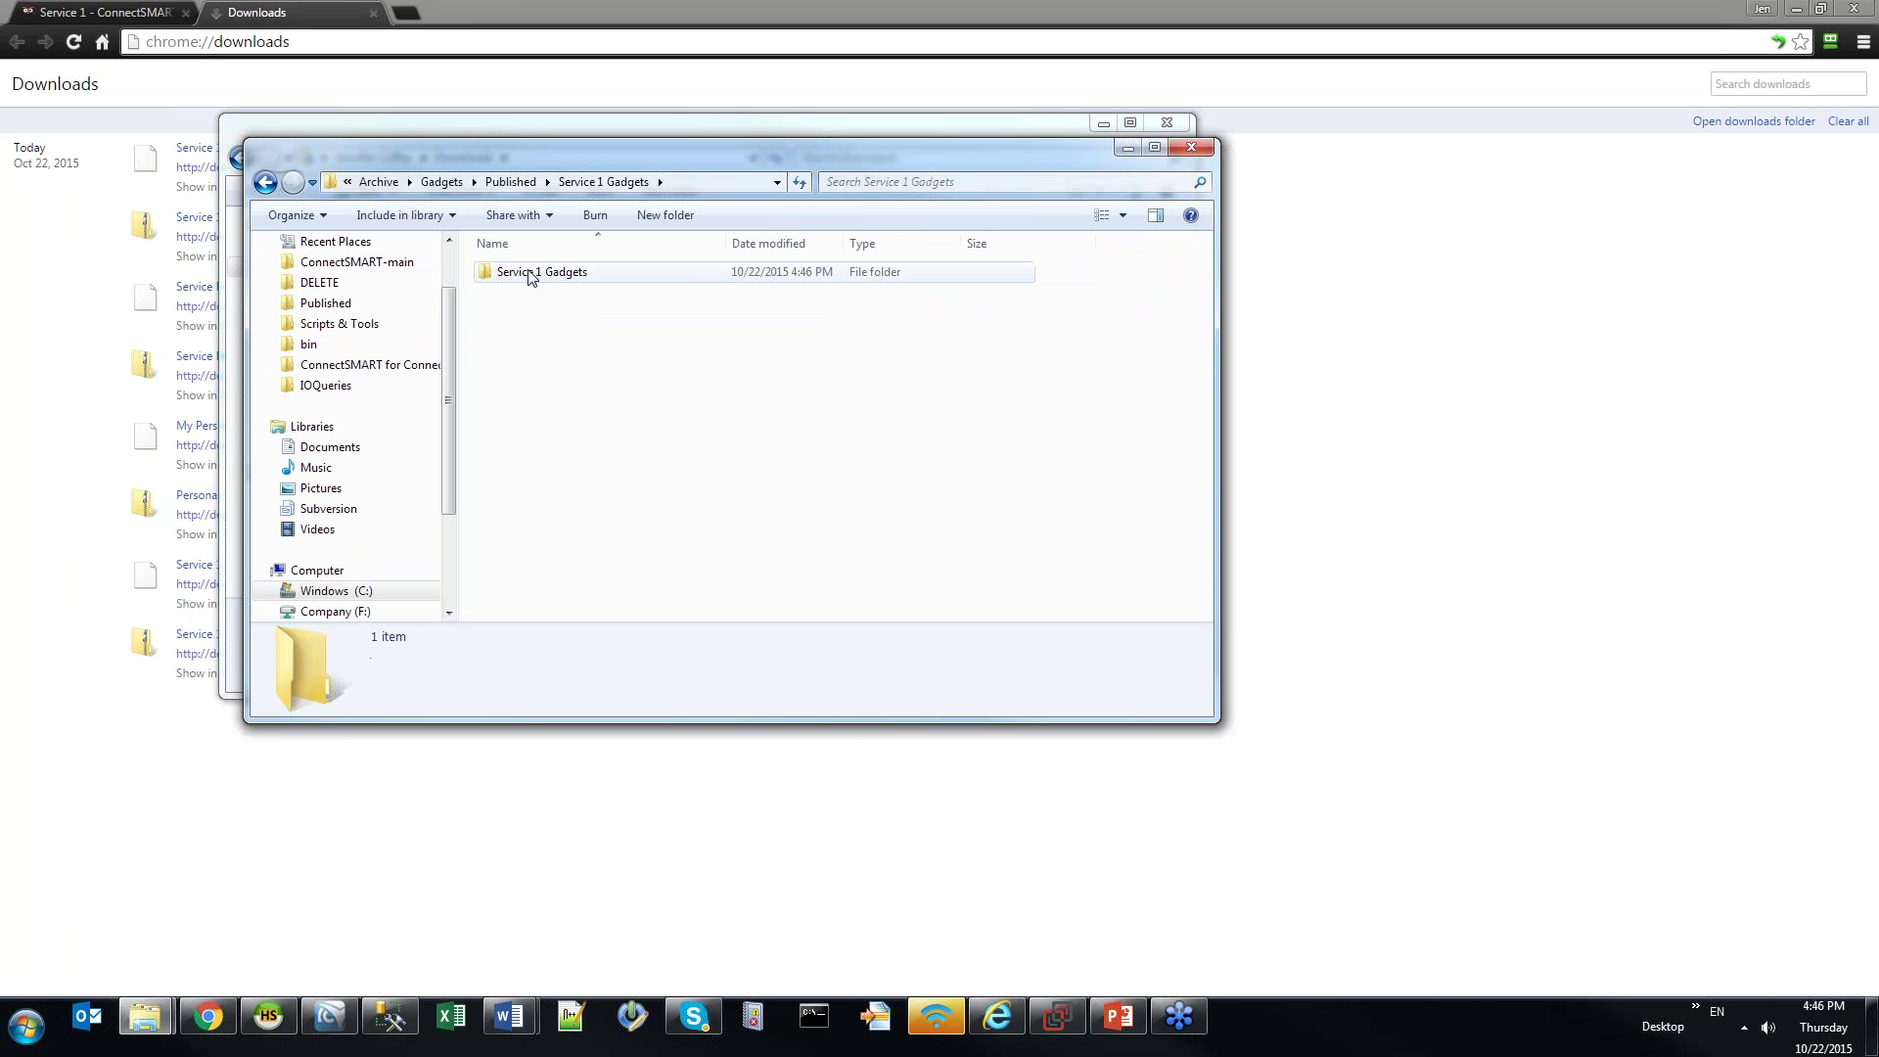
left_click(548, 375)
left_click(265, 183)
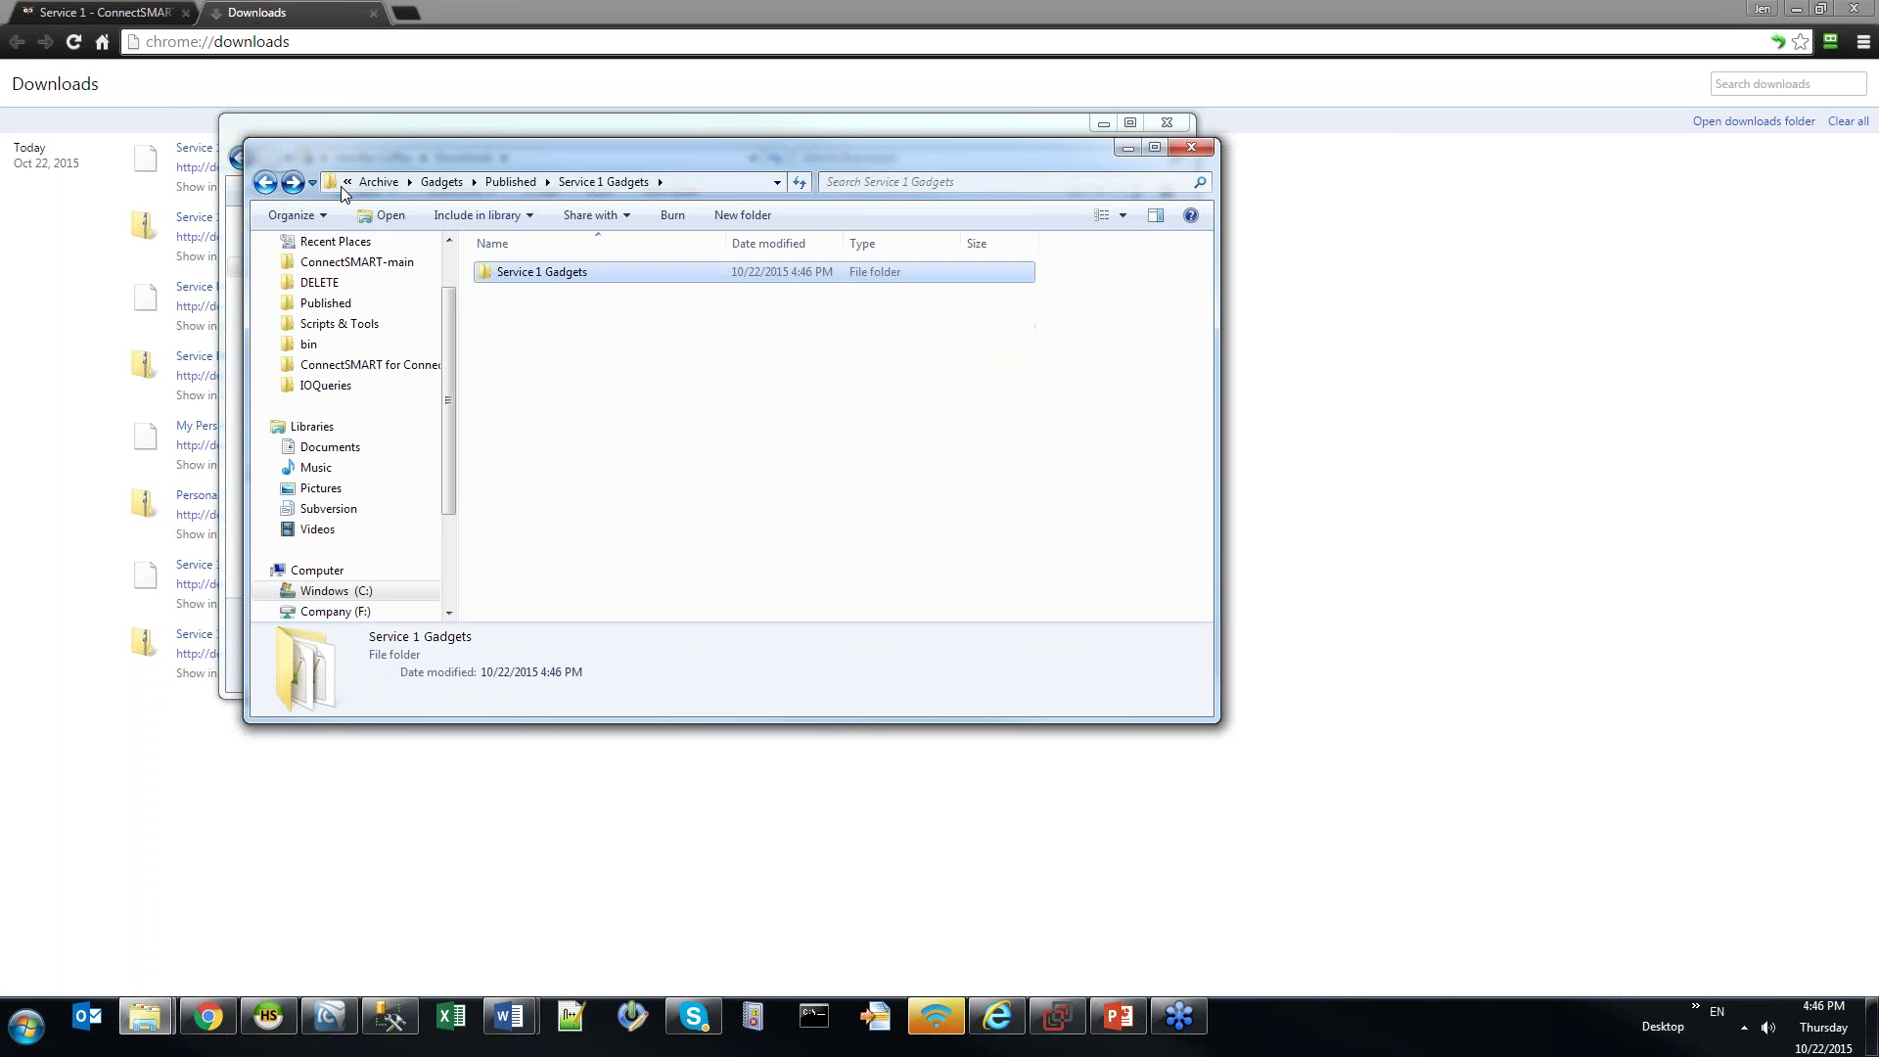
double_click(560, 272)
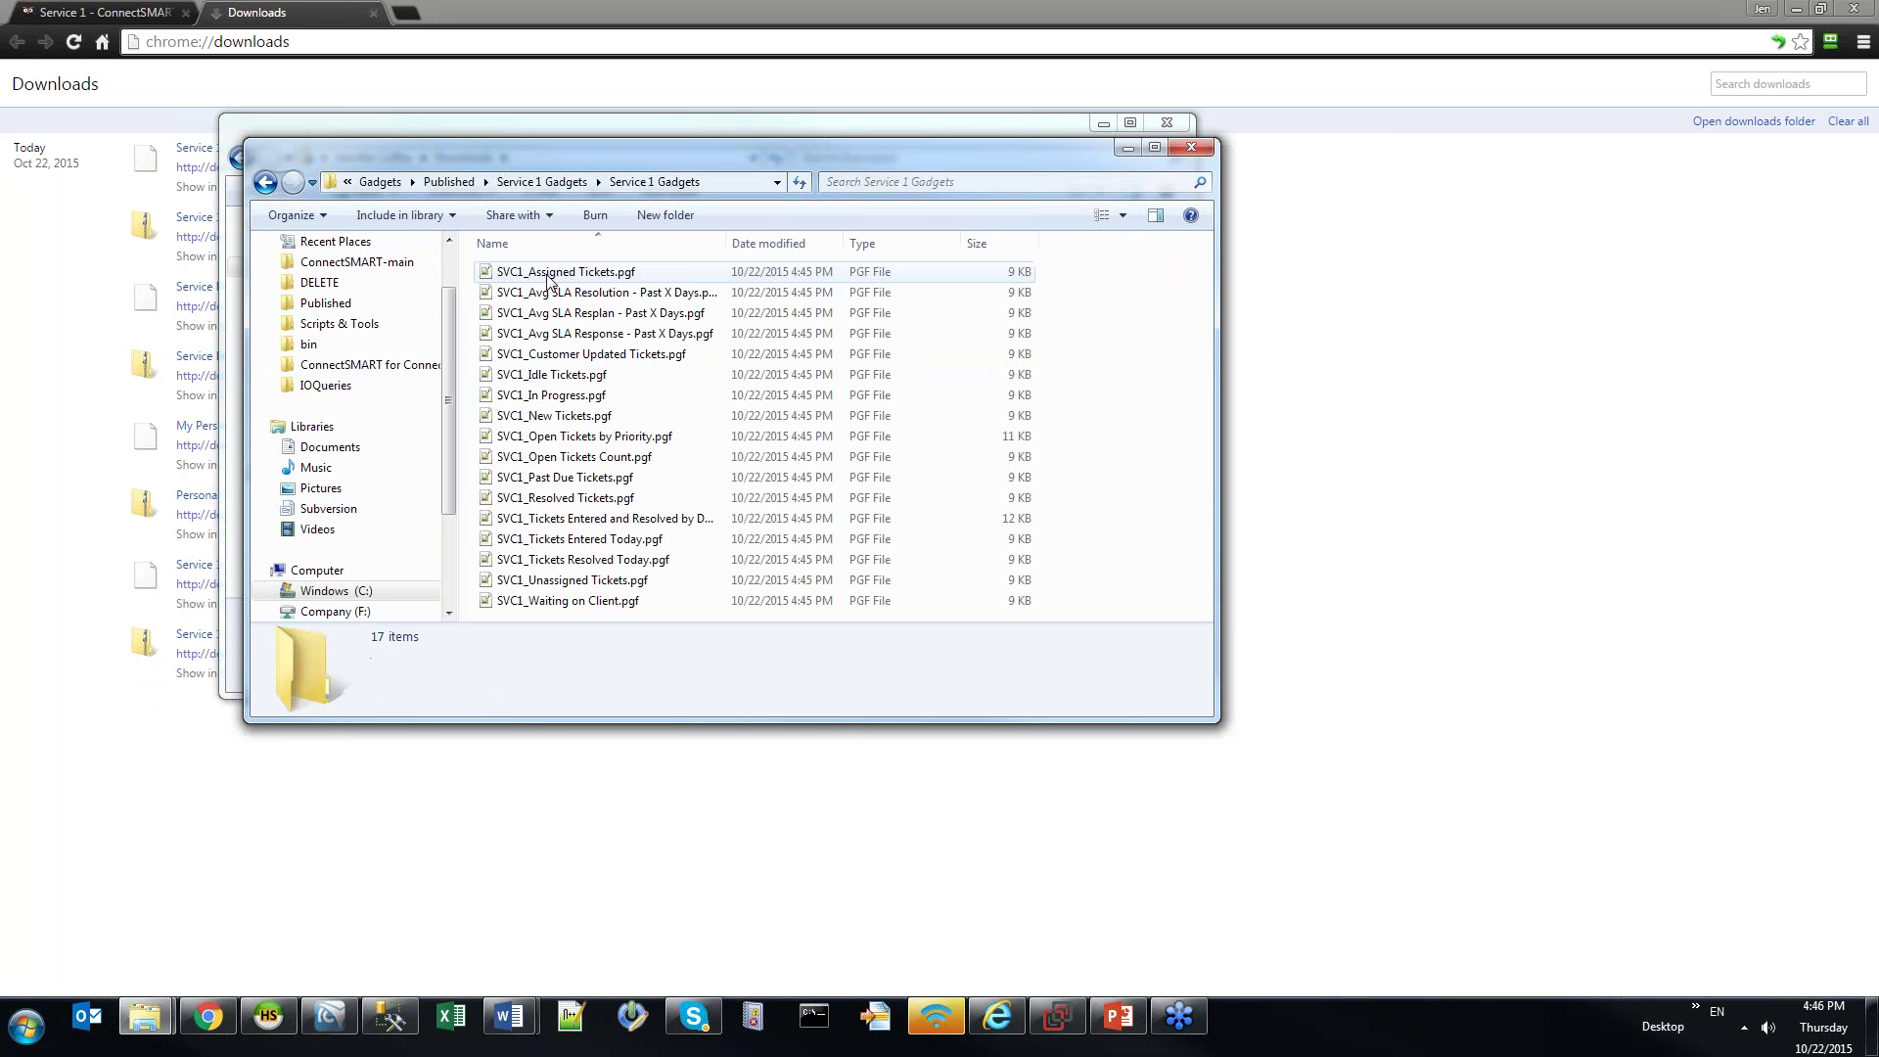
left_click(570, 184)
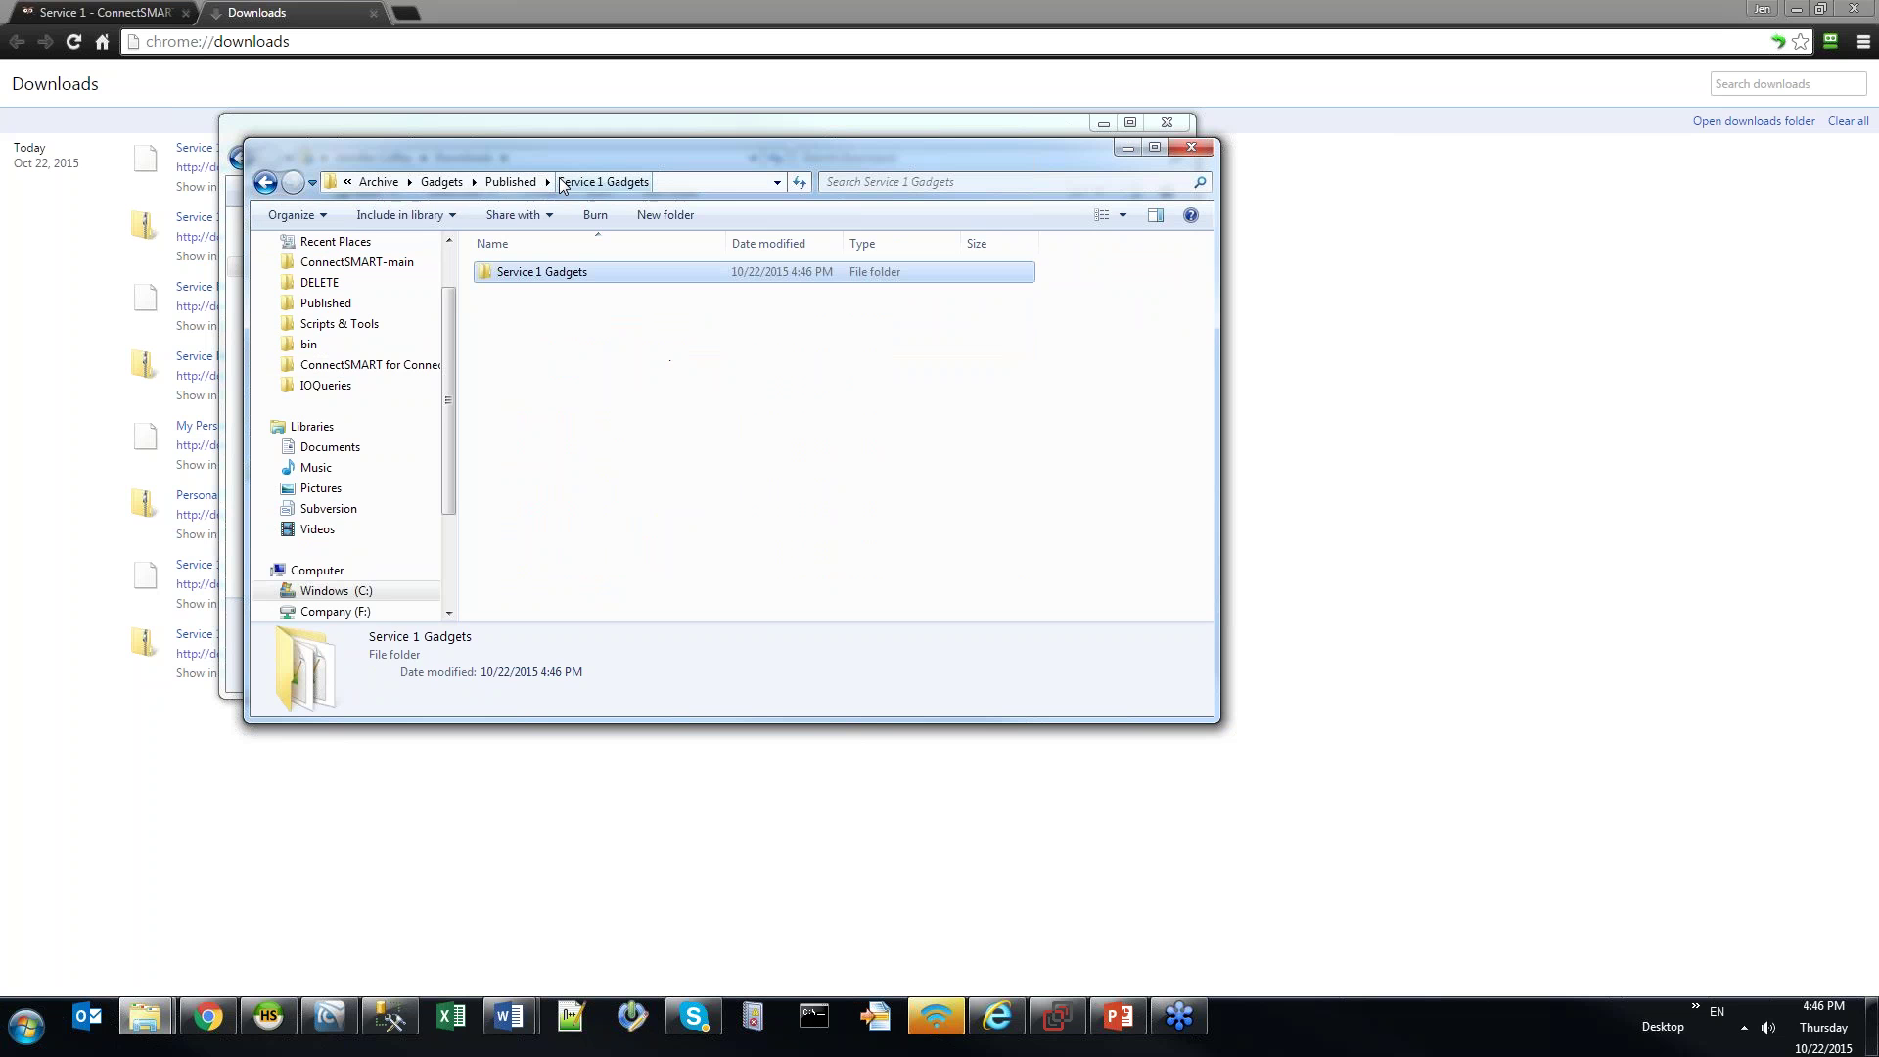
double_click(558, 273)
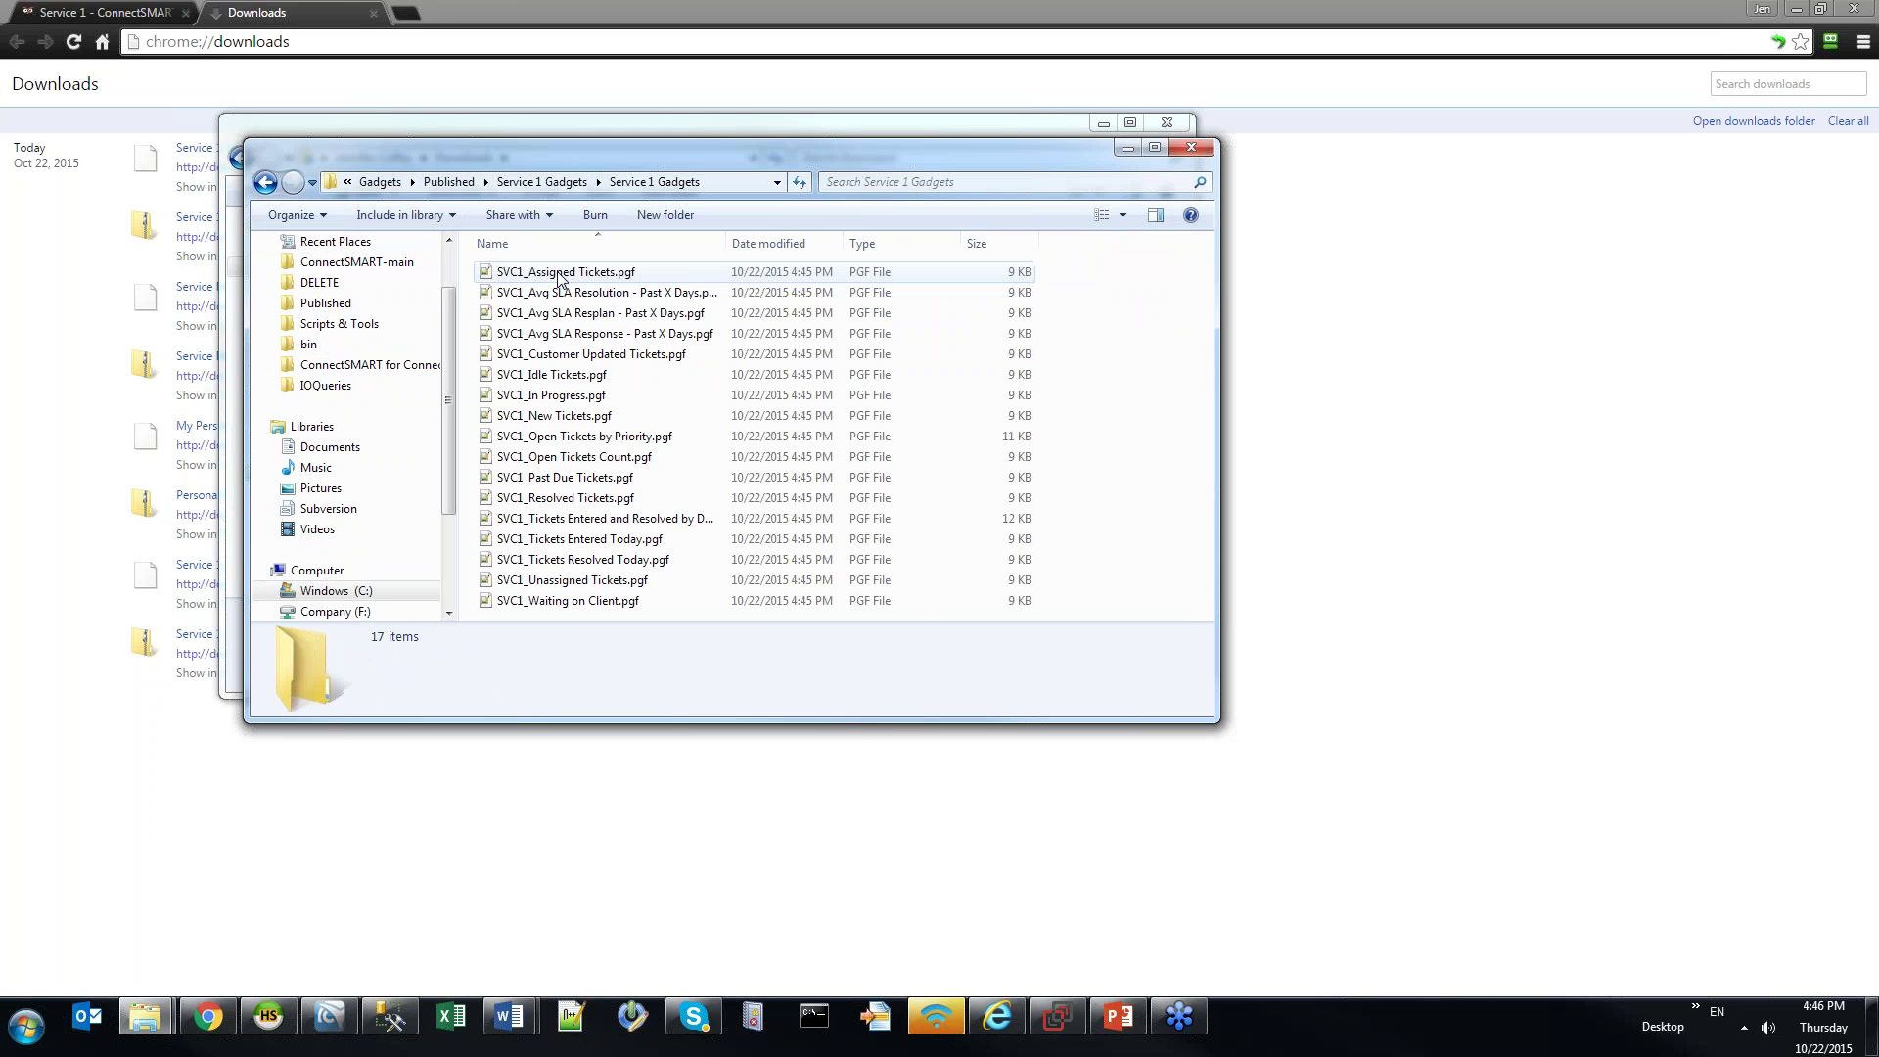
Move the nested inner Service 1 Gadgets folder up into Archive\Gadgets\Published, merging it with the existing folder of the same name
left_click(449, 182)
double_click(499, 274)
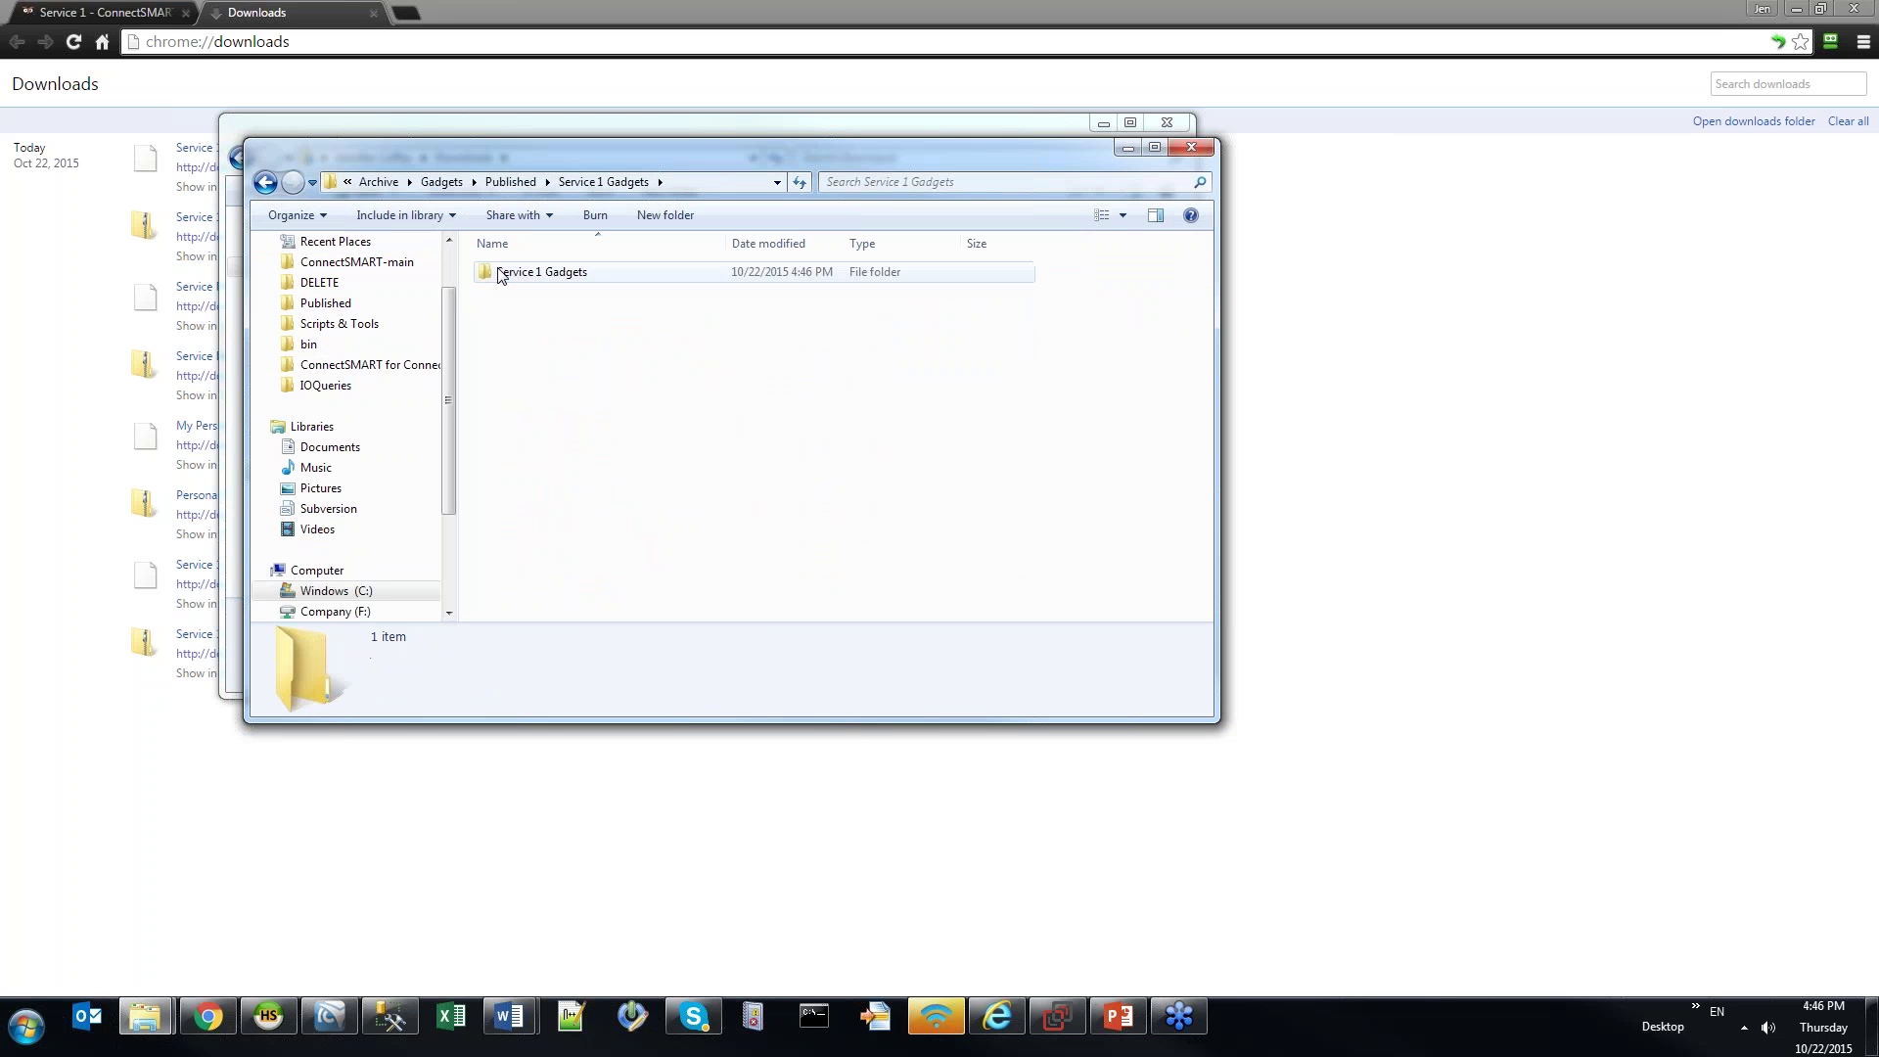
right_click(499, 274)
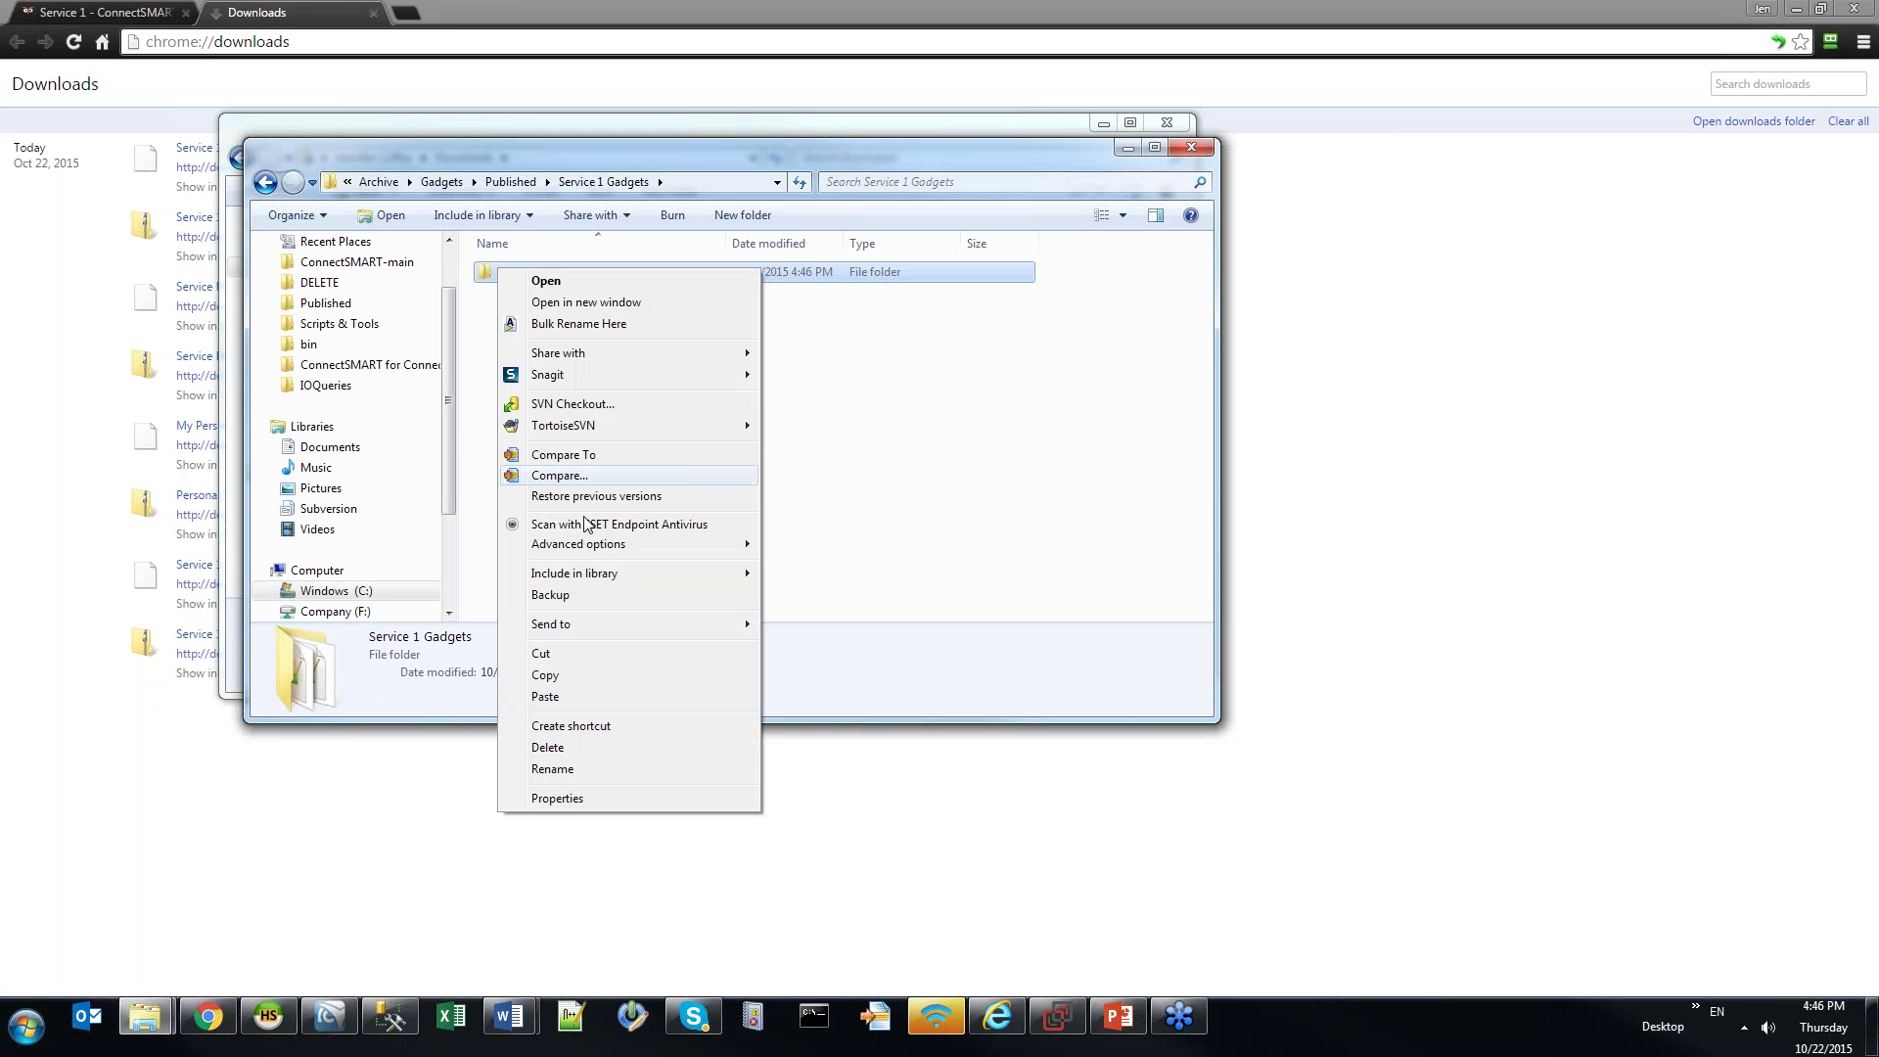
left_click(566, 656)
left_click(510, 182)
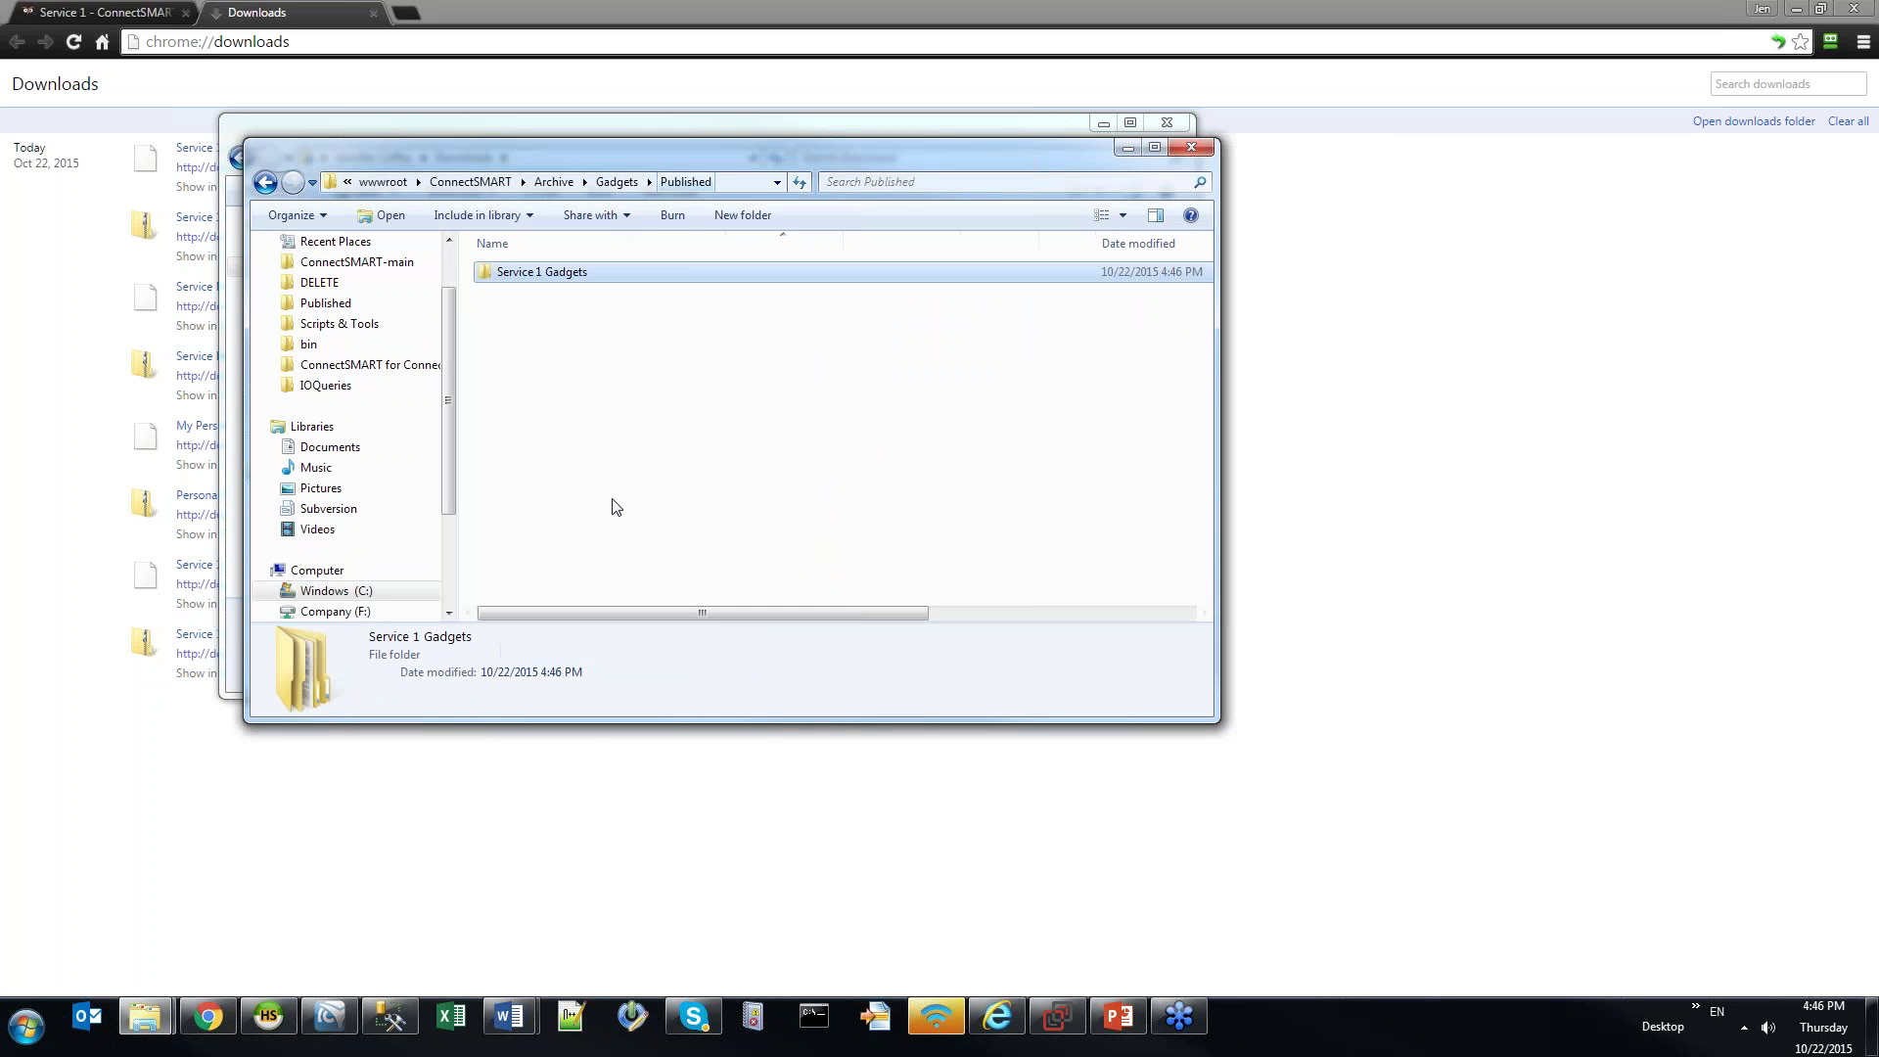
left_click(617, 182)
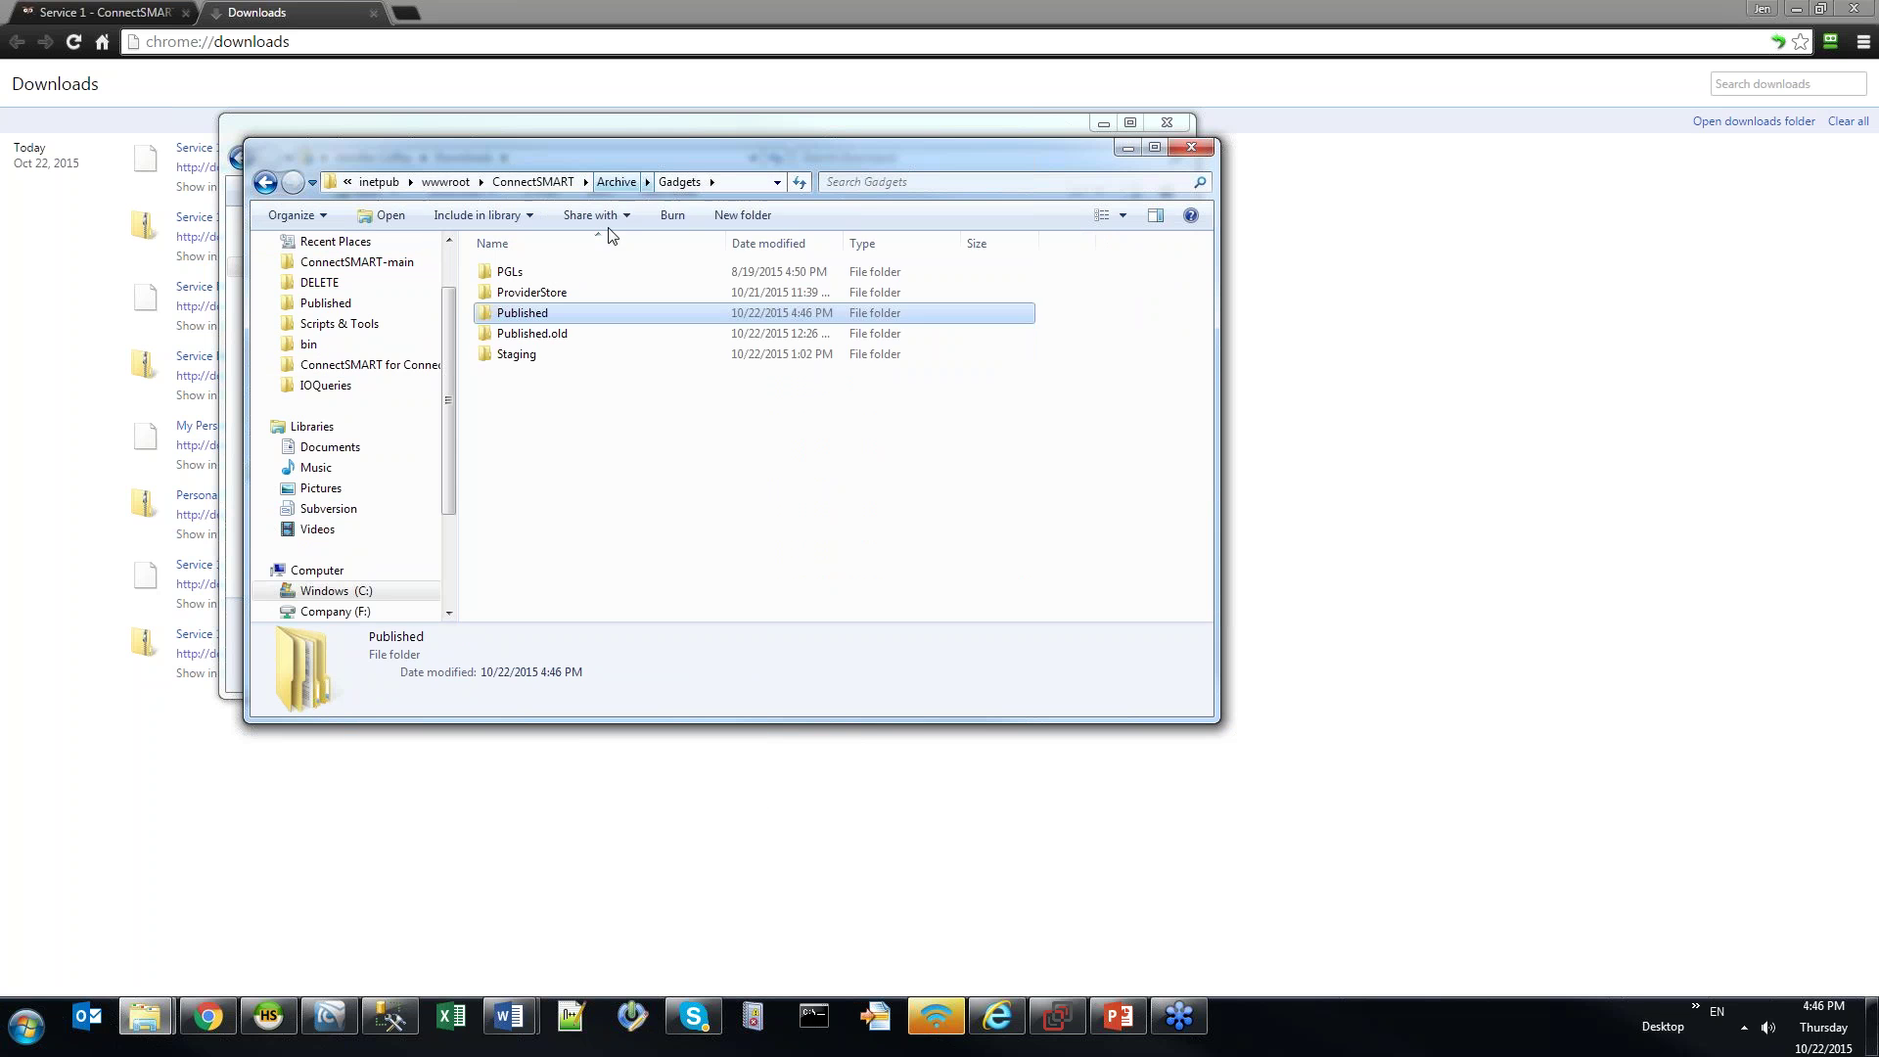
double_click(522, 315)
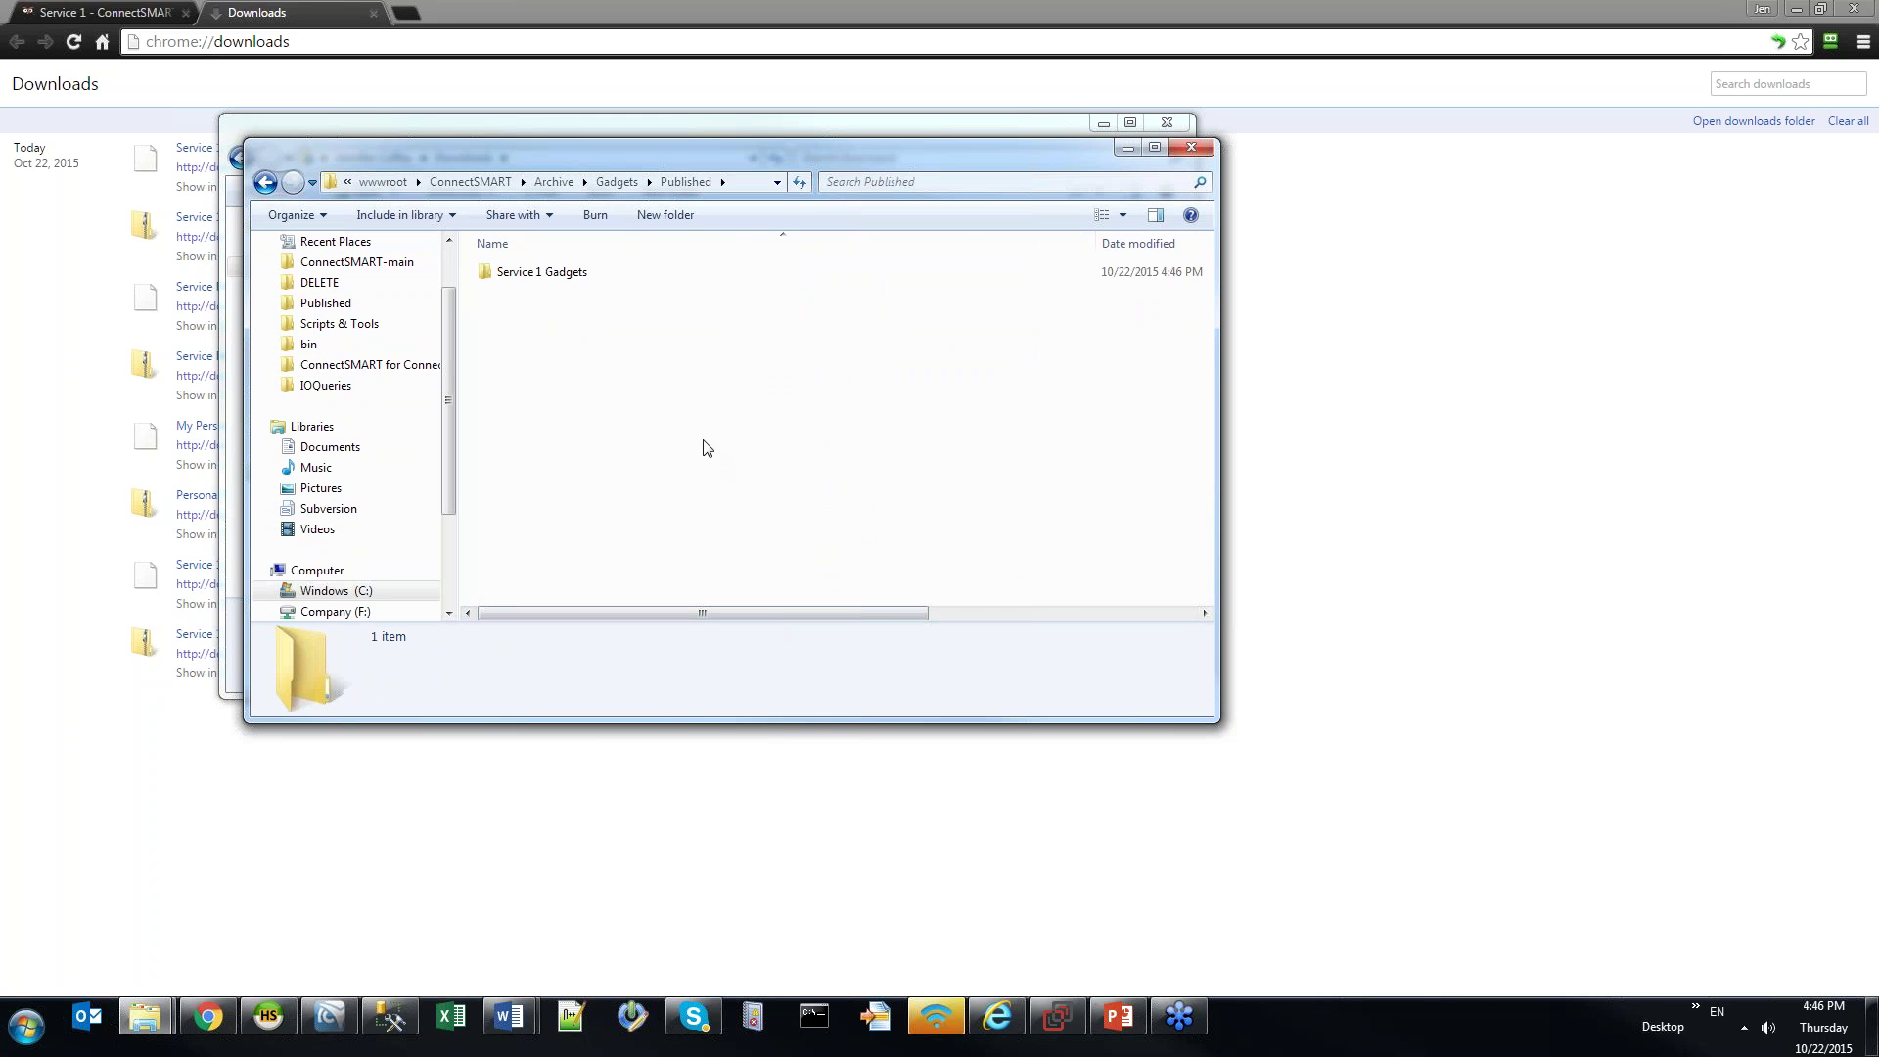
key("ctrl+v")
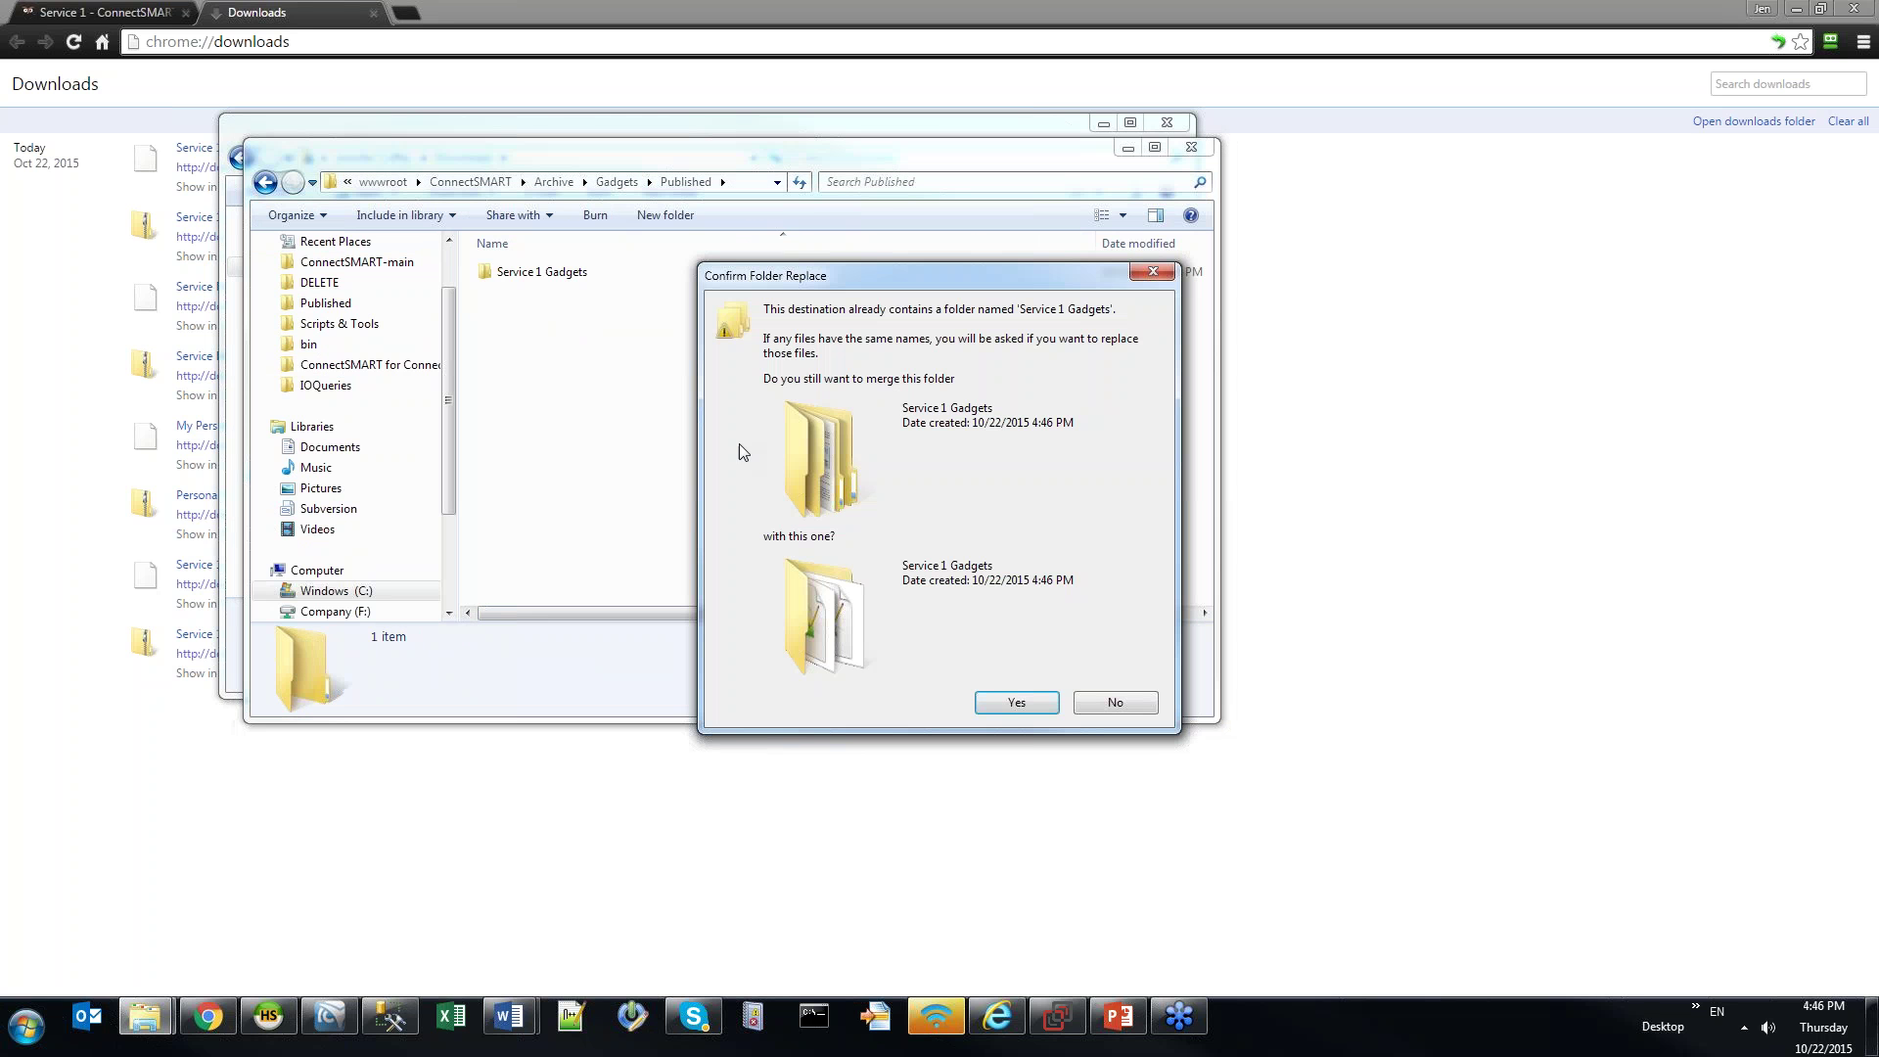
left_click(979, 713)
Check that the gadget files sit directly inside Published\Service 1 Gadgets, and close both folder windows
double_click(558, 276)
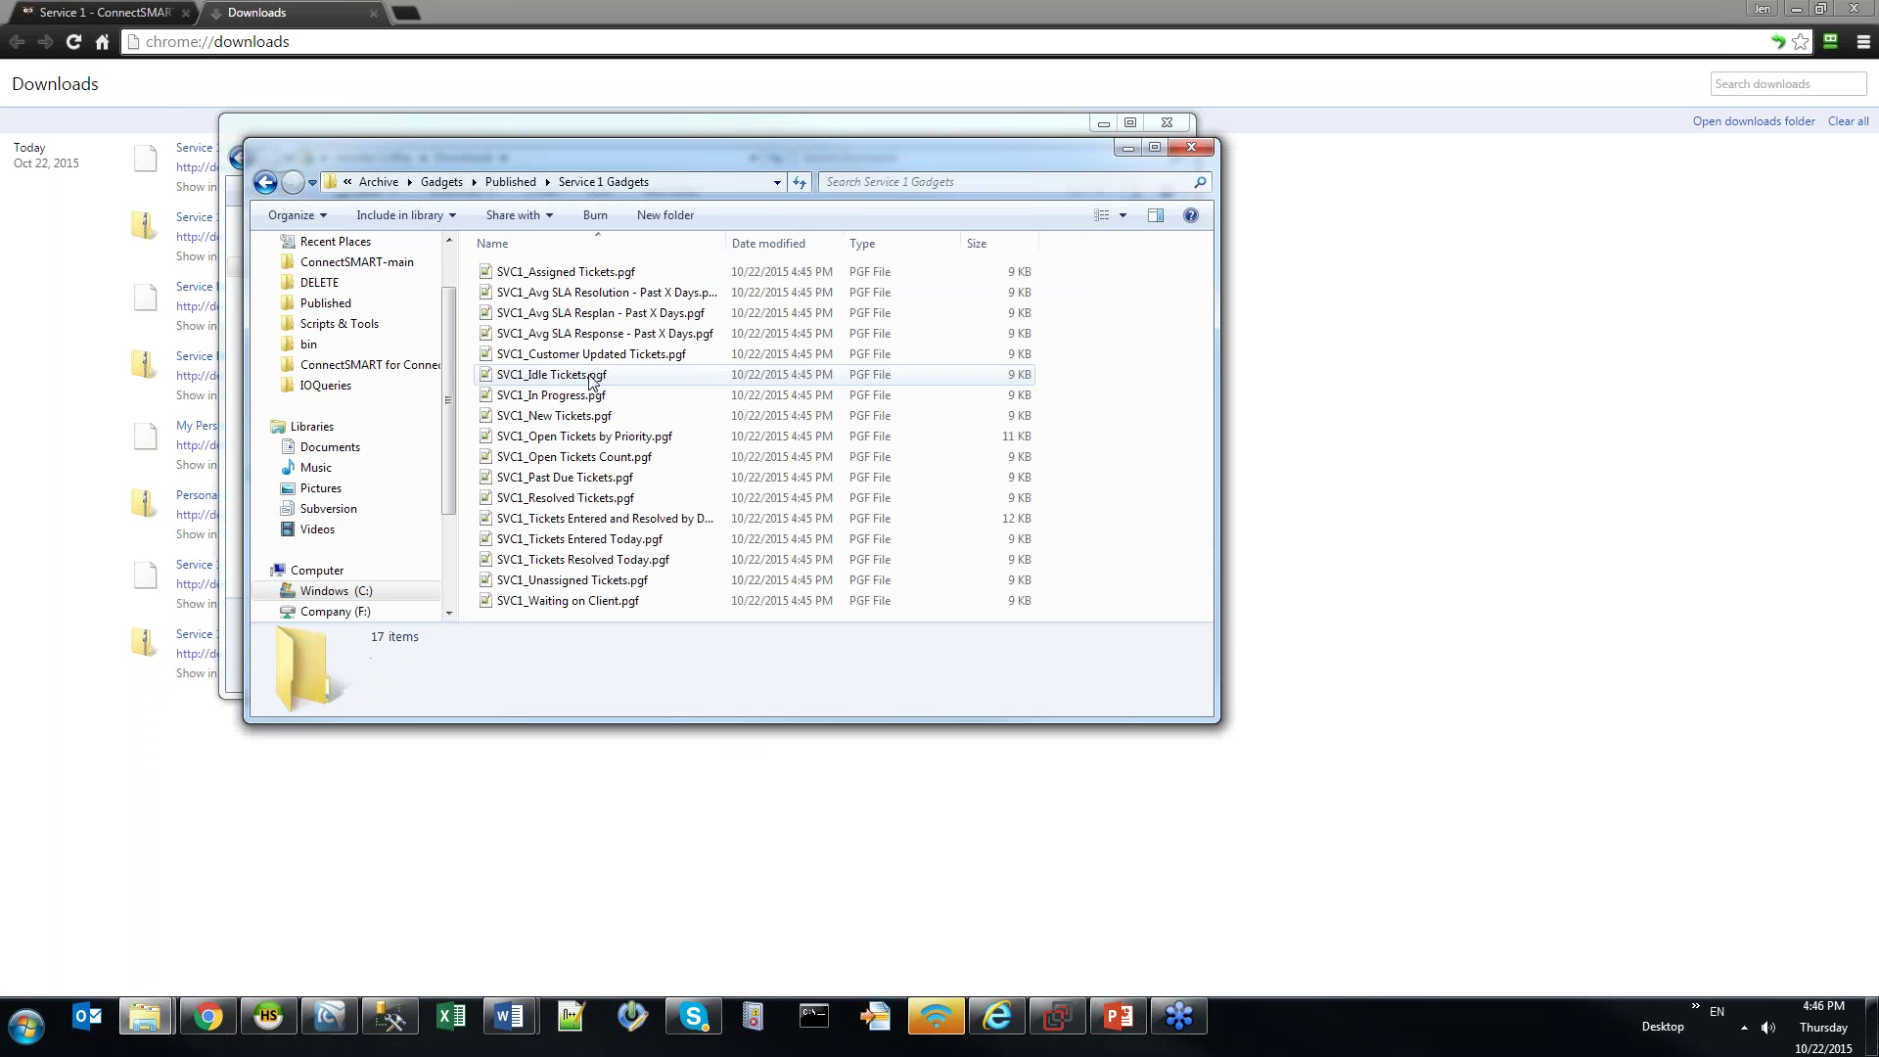
left_click(592, 379)
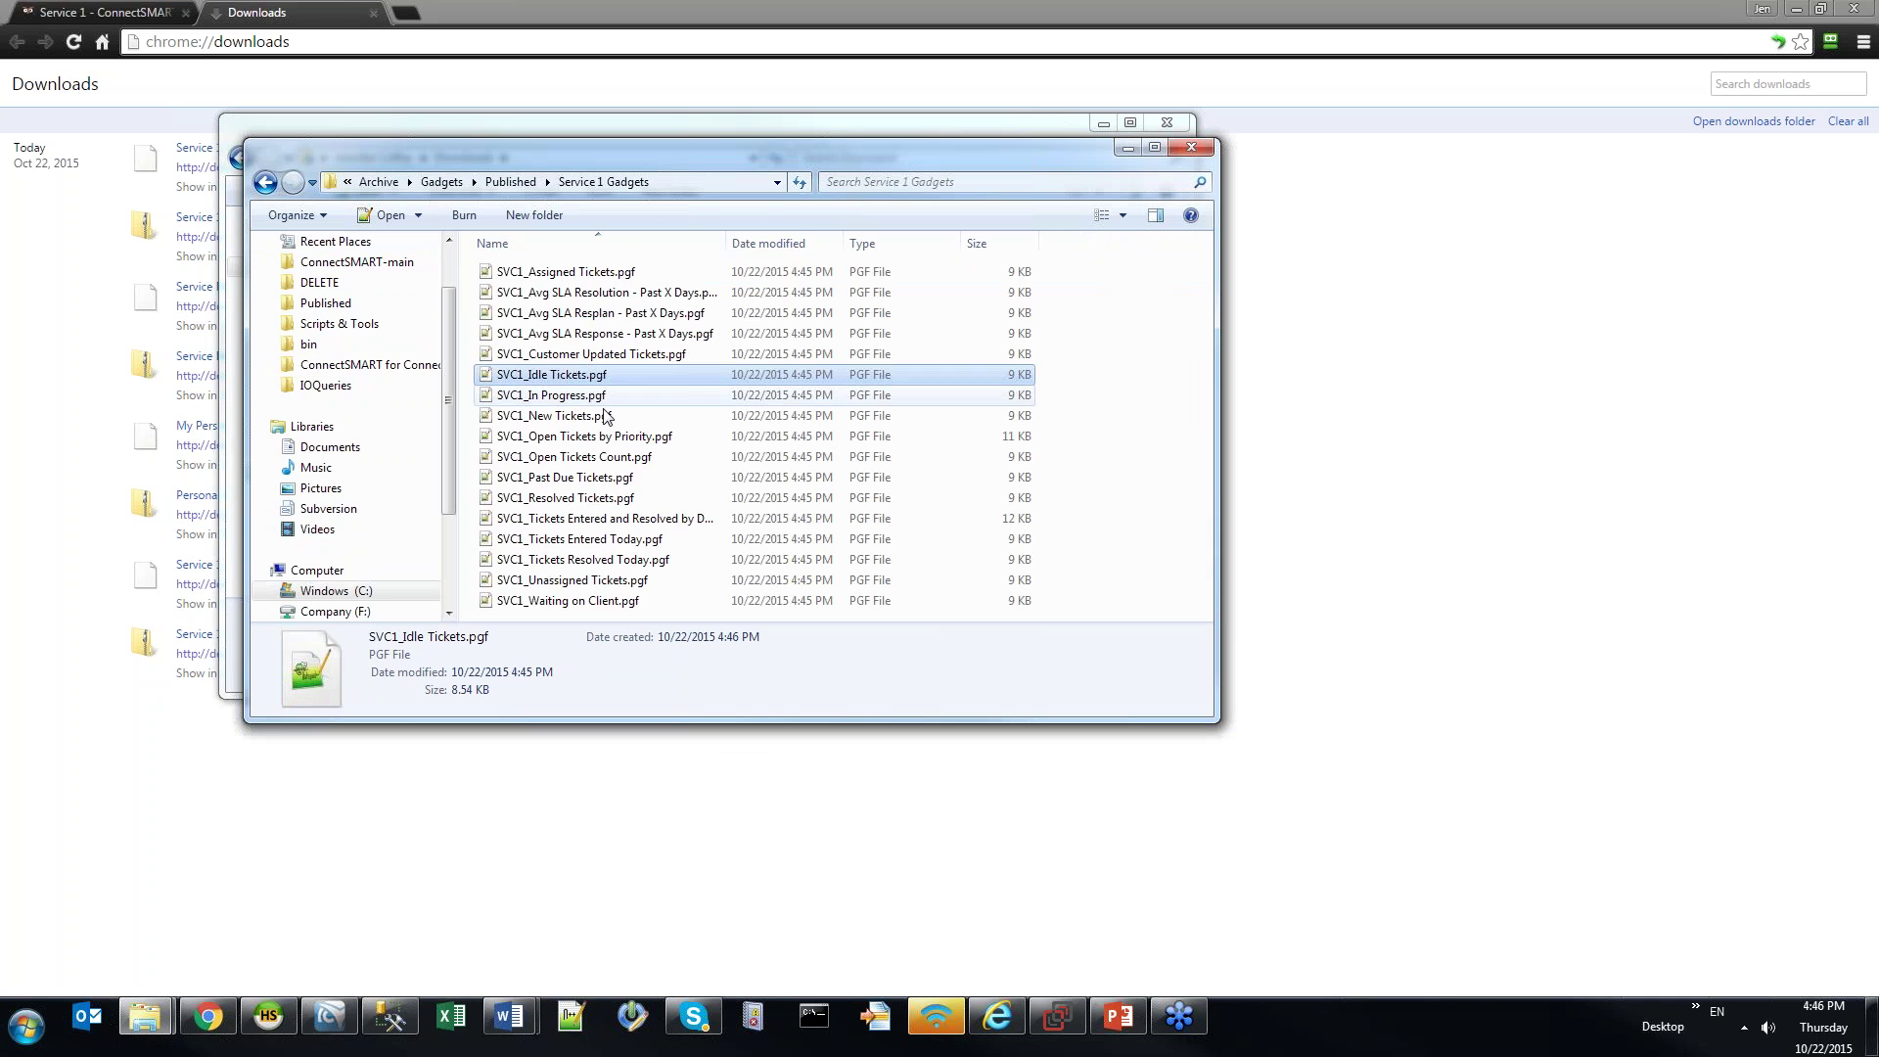
left_click(265, 182)
double_click(565, 273)
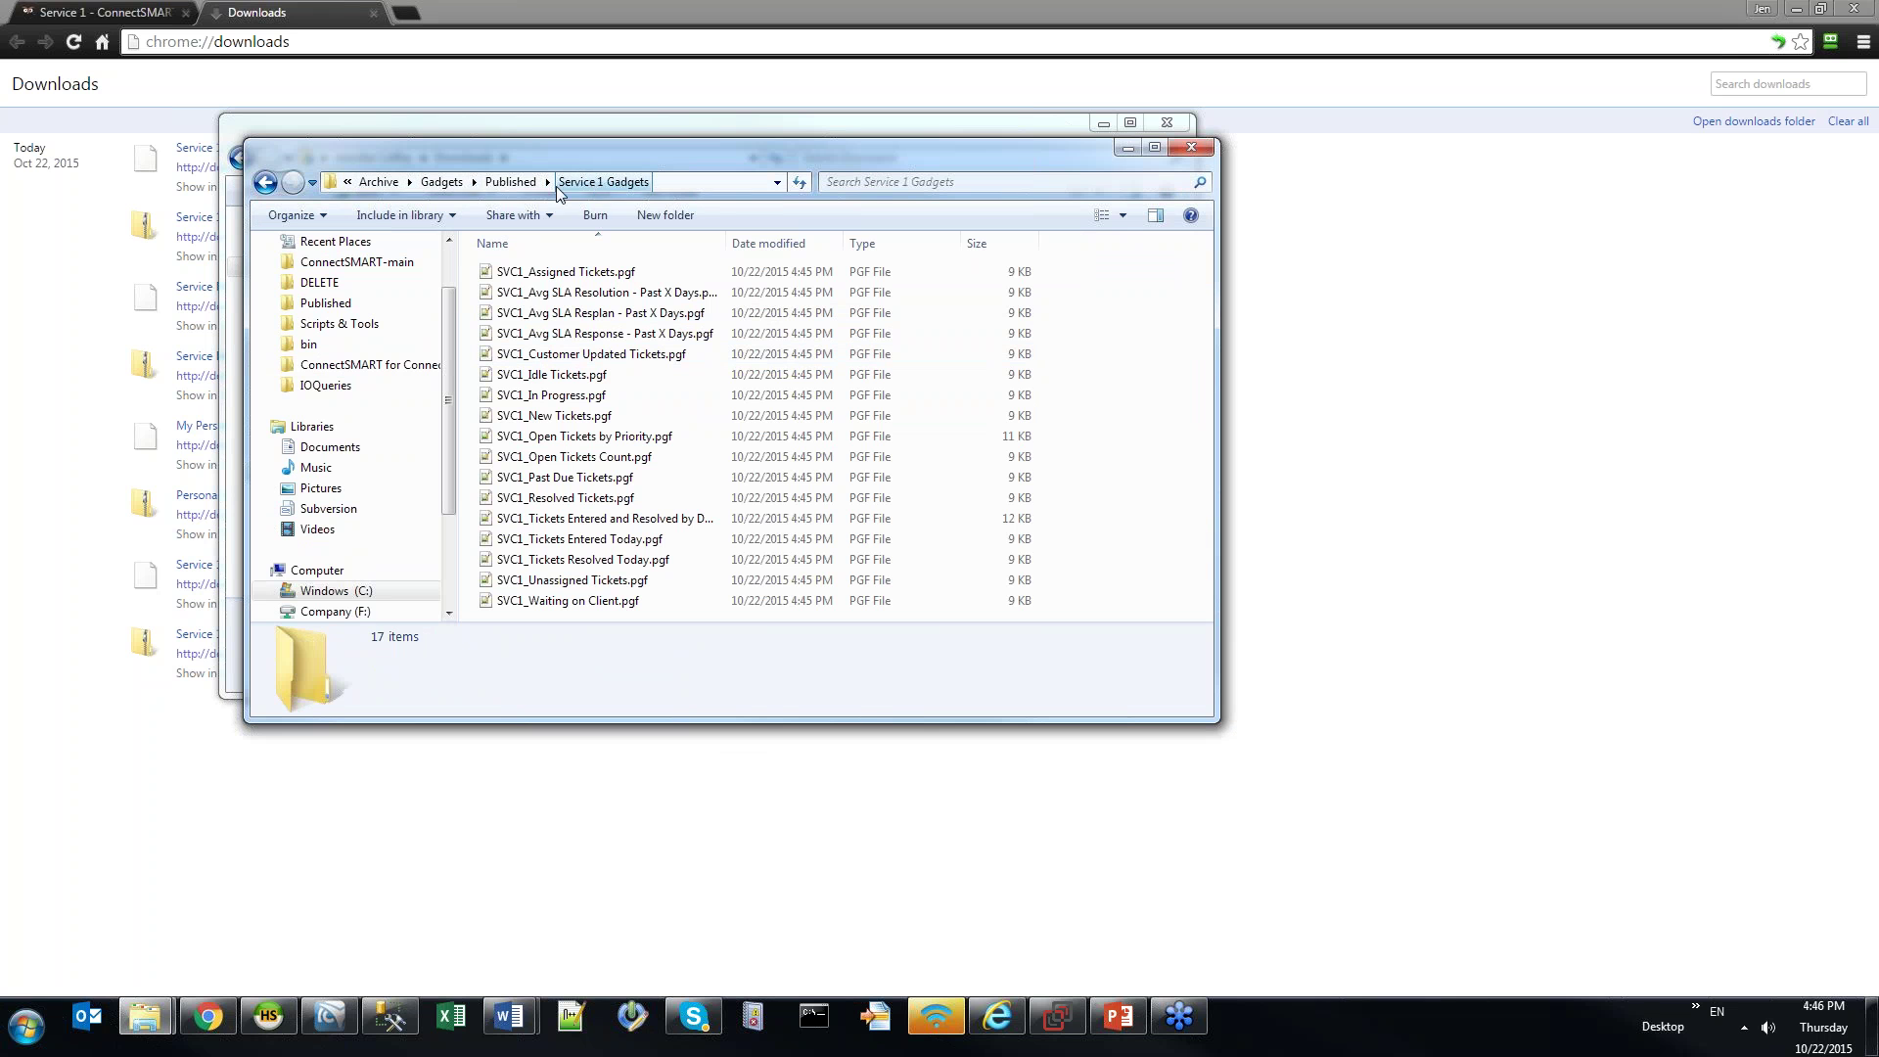
left_click(587, 292)
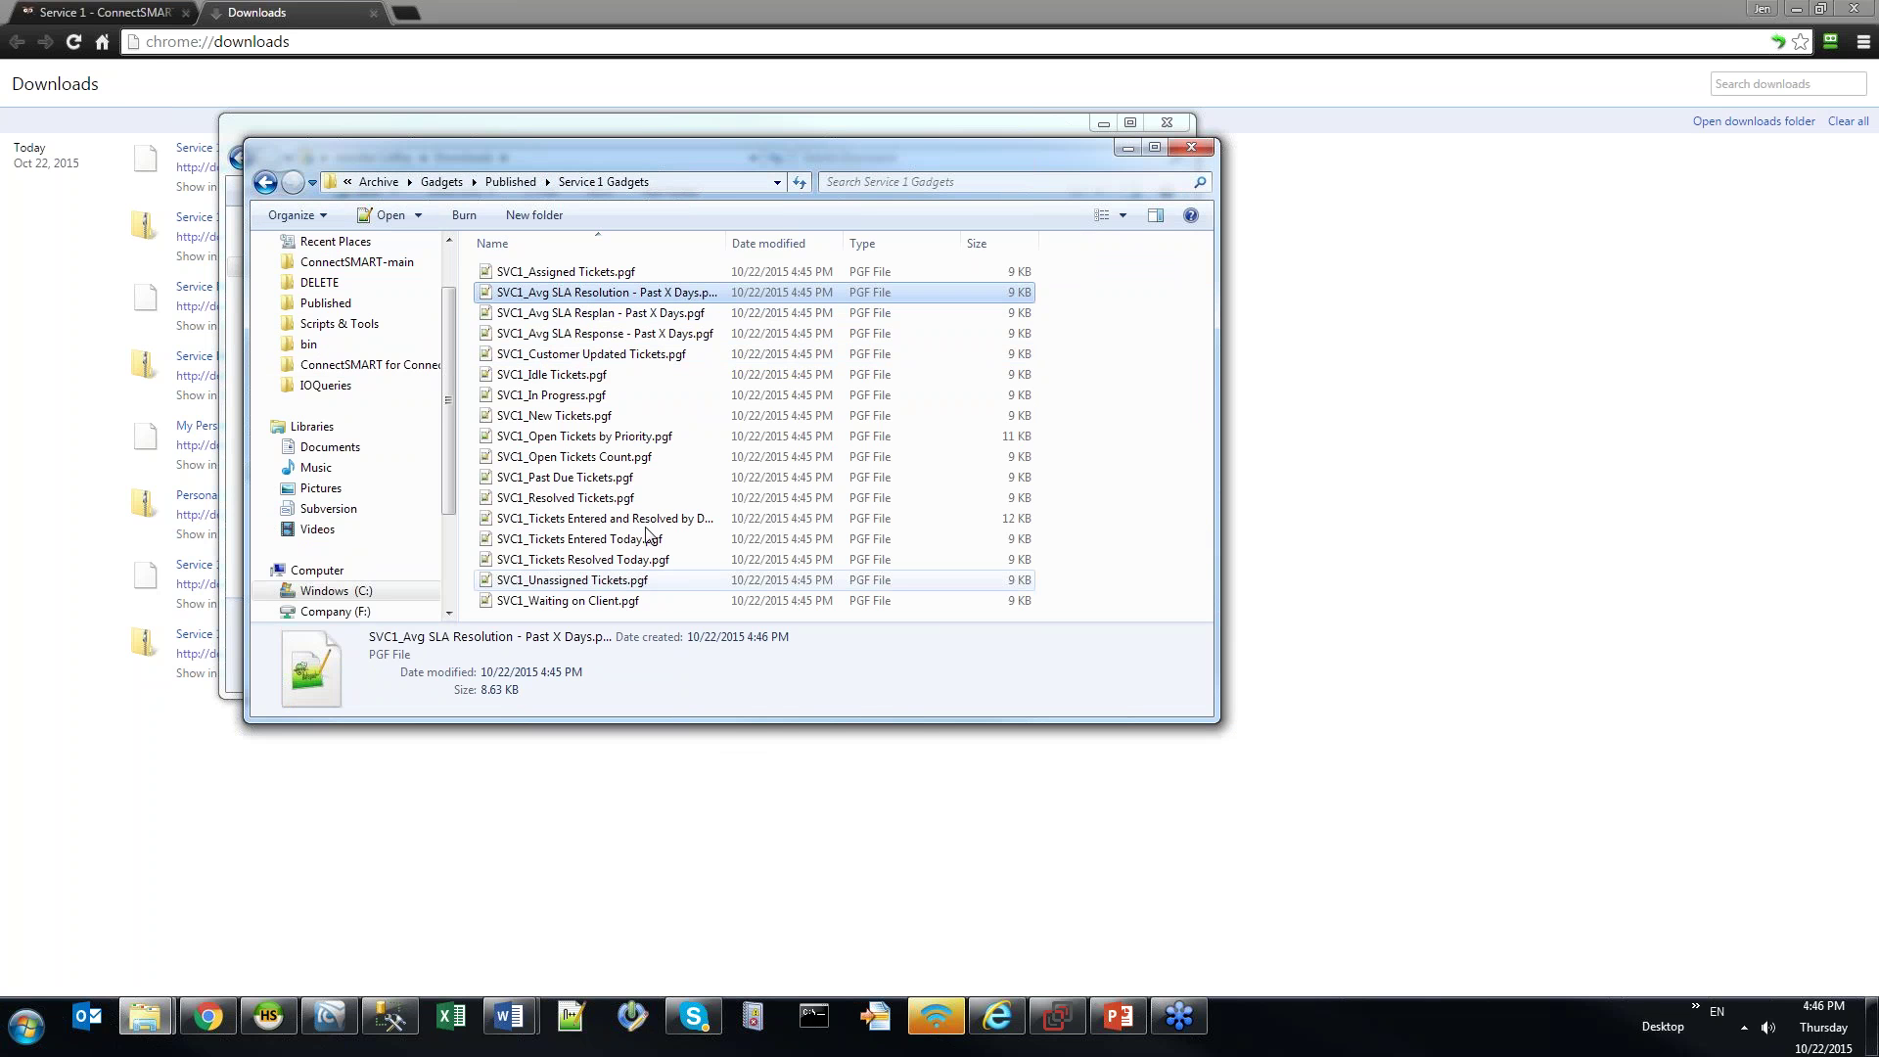
left_click(265, 182)
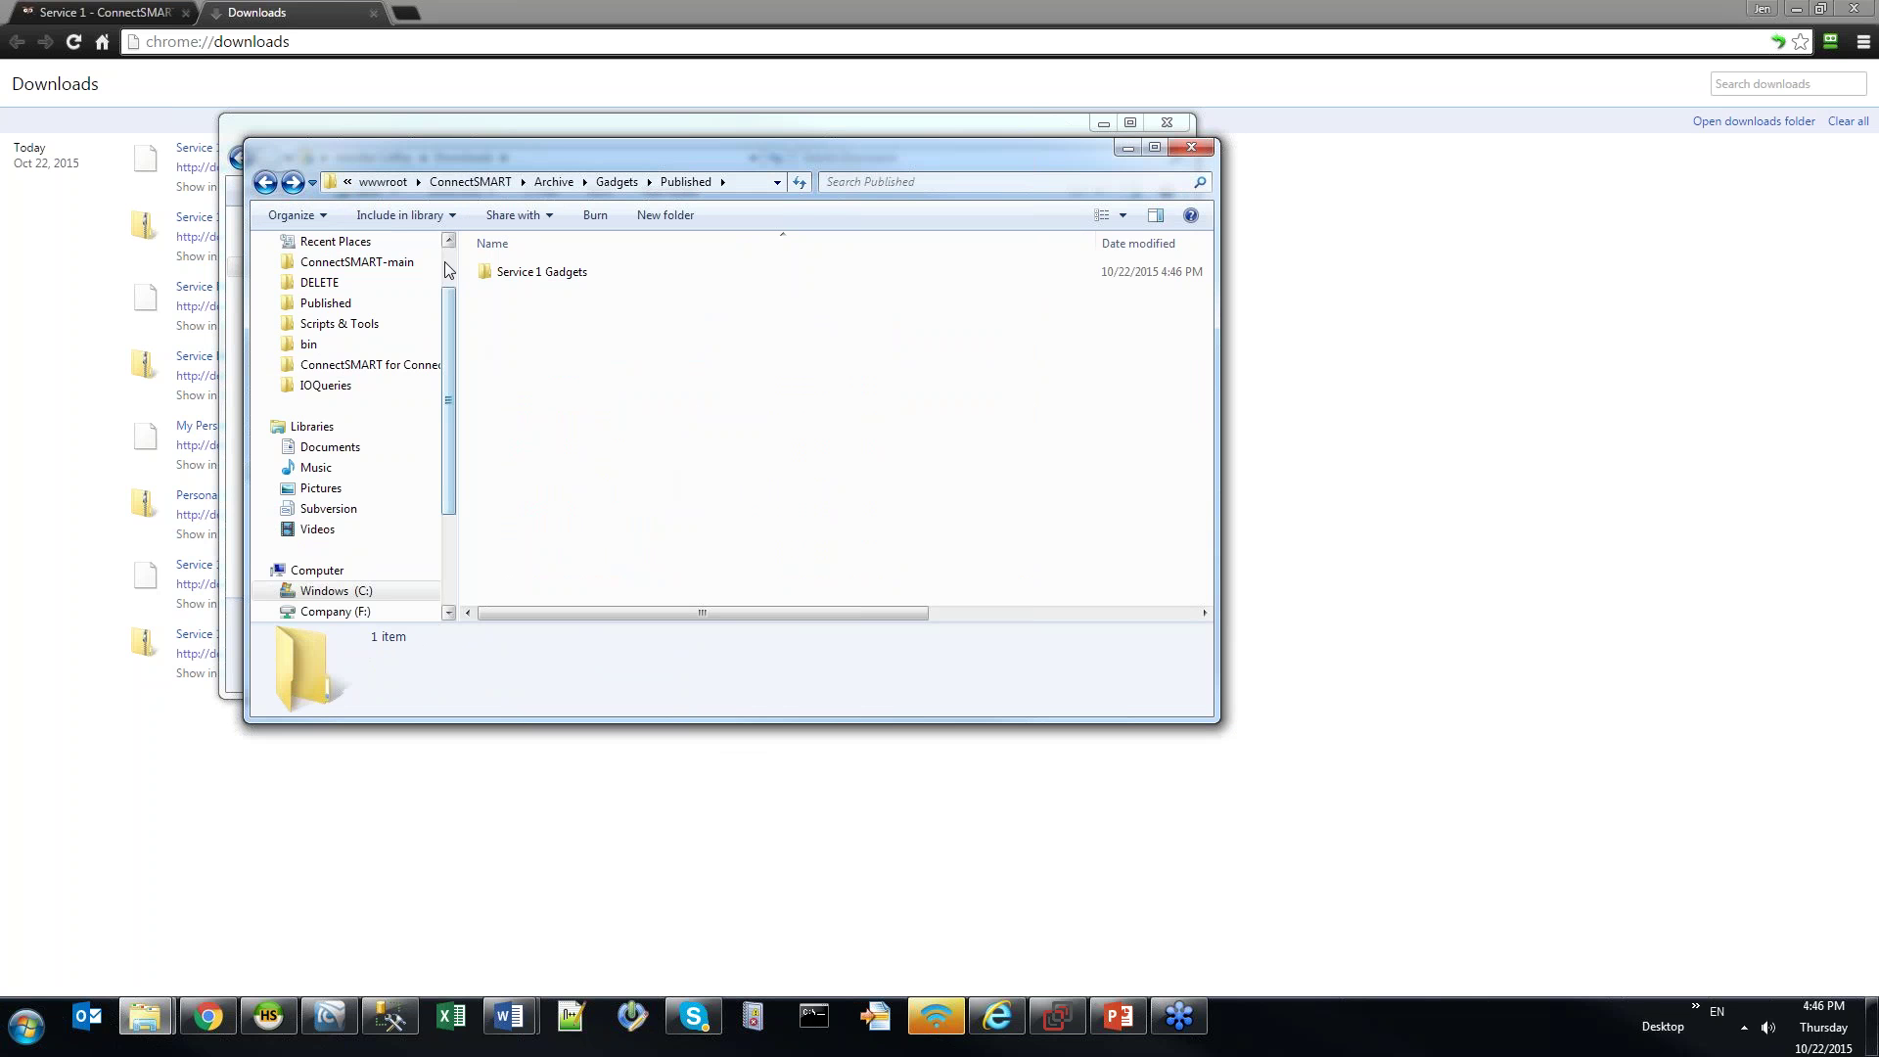
scroll(391, 342, "up", 2)
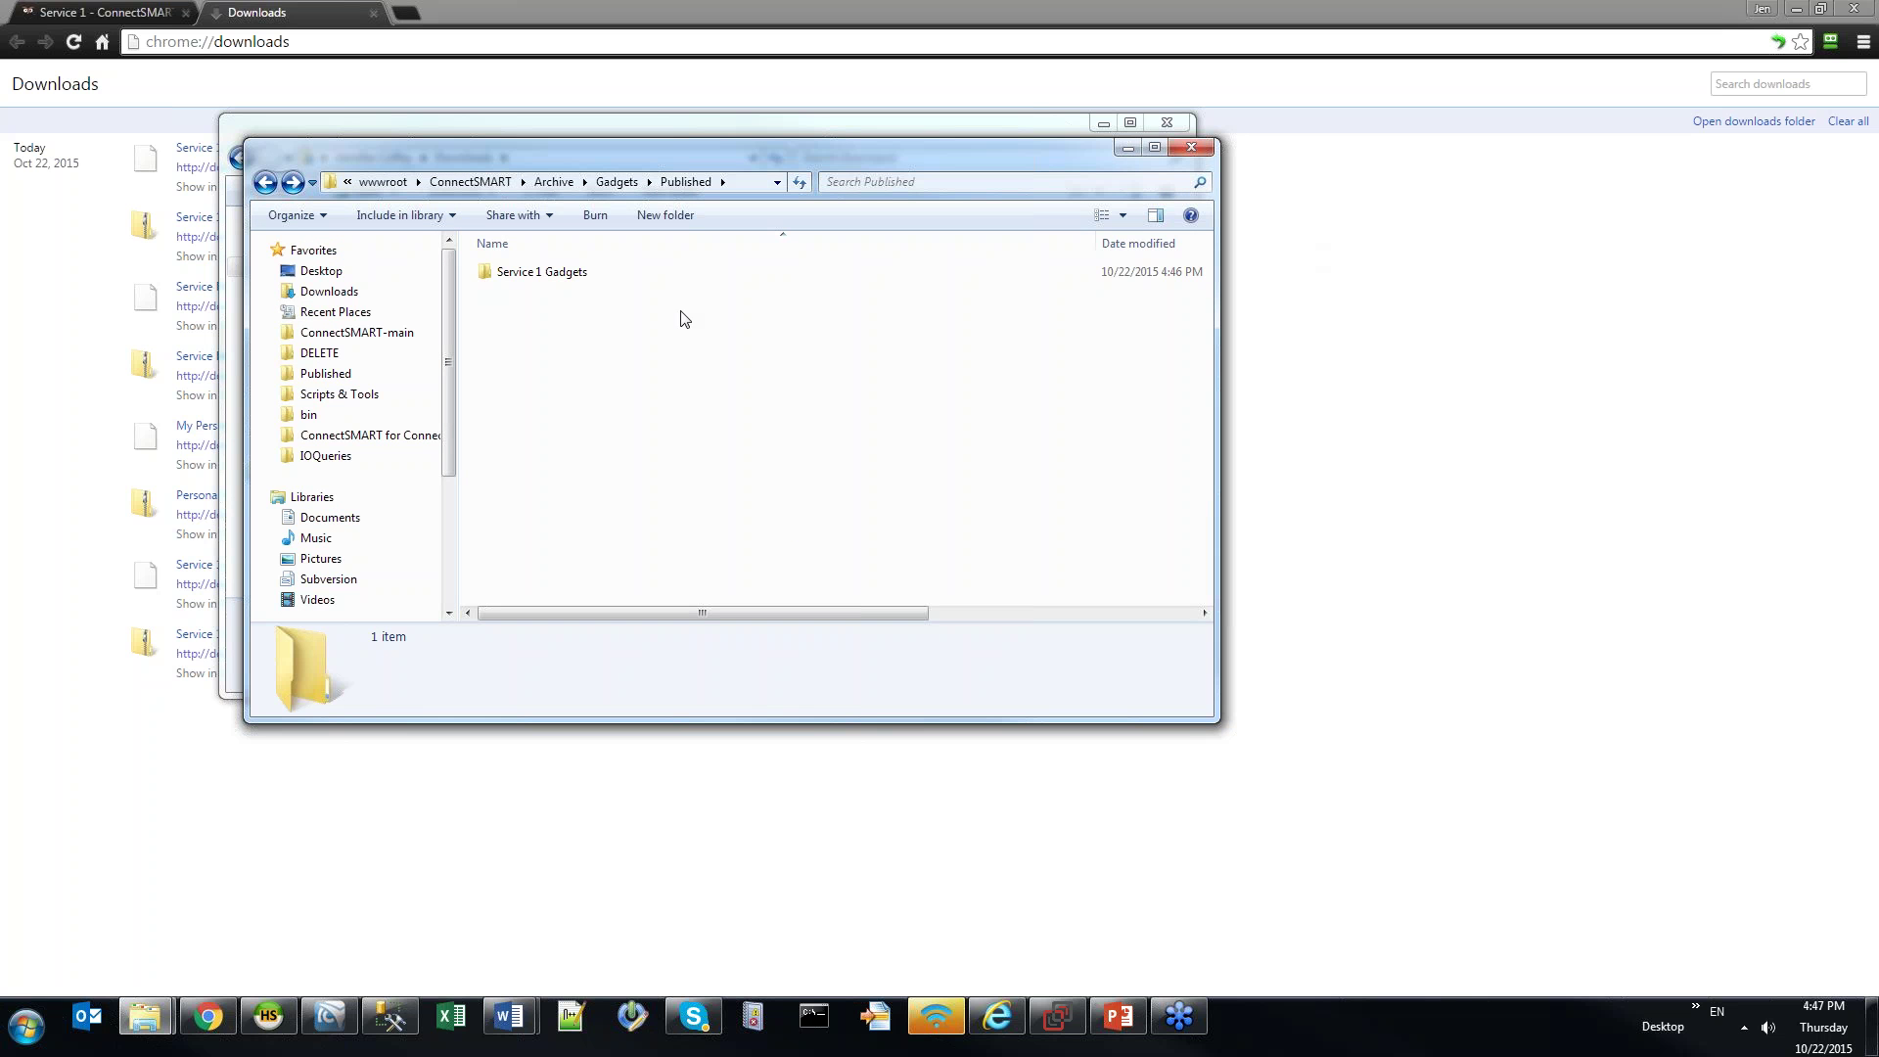
left_click(1191, 145)
left_click(1167, 124)
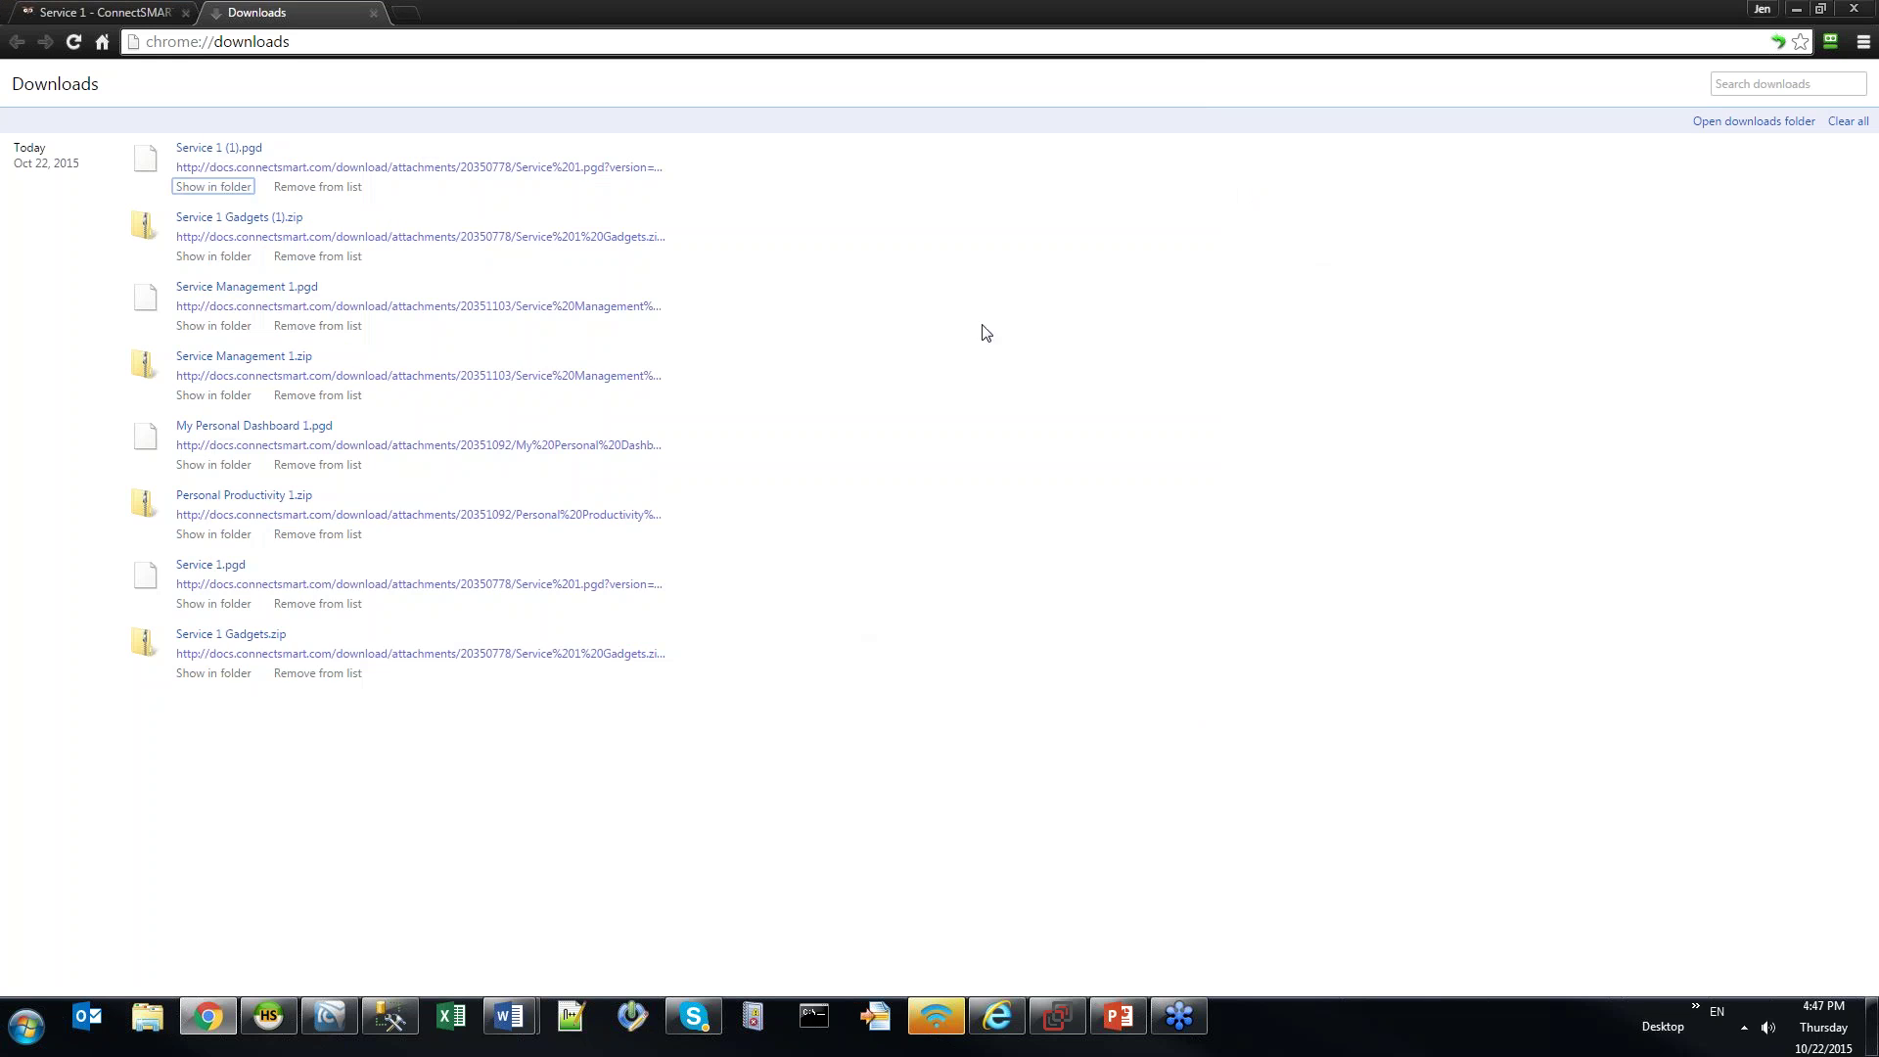
Open localhost/connectsmart in a new browser tab and start the Dashboard Viewer for Web
left_click(403, 14)
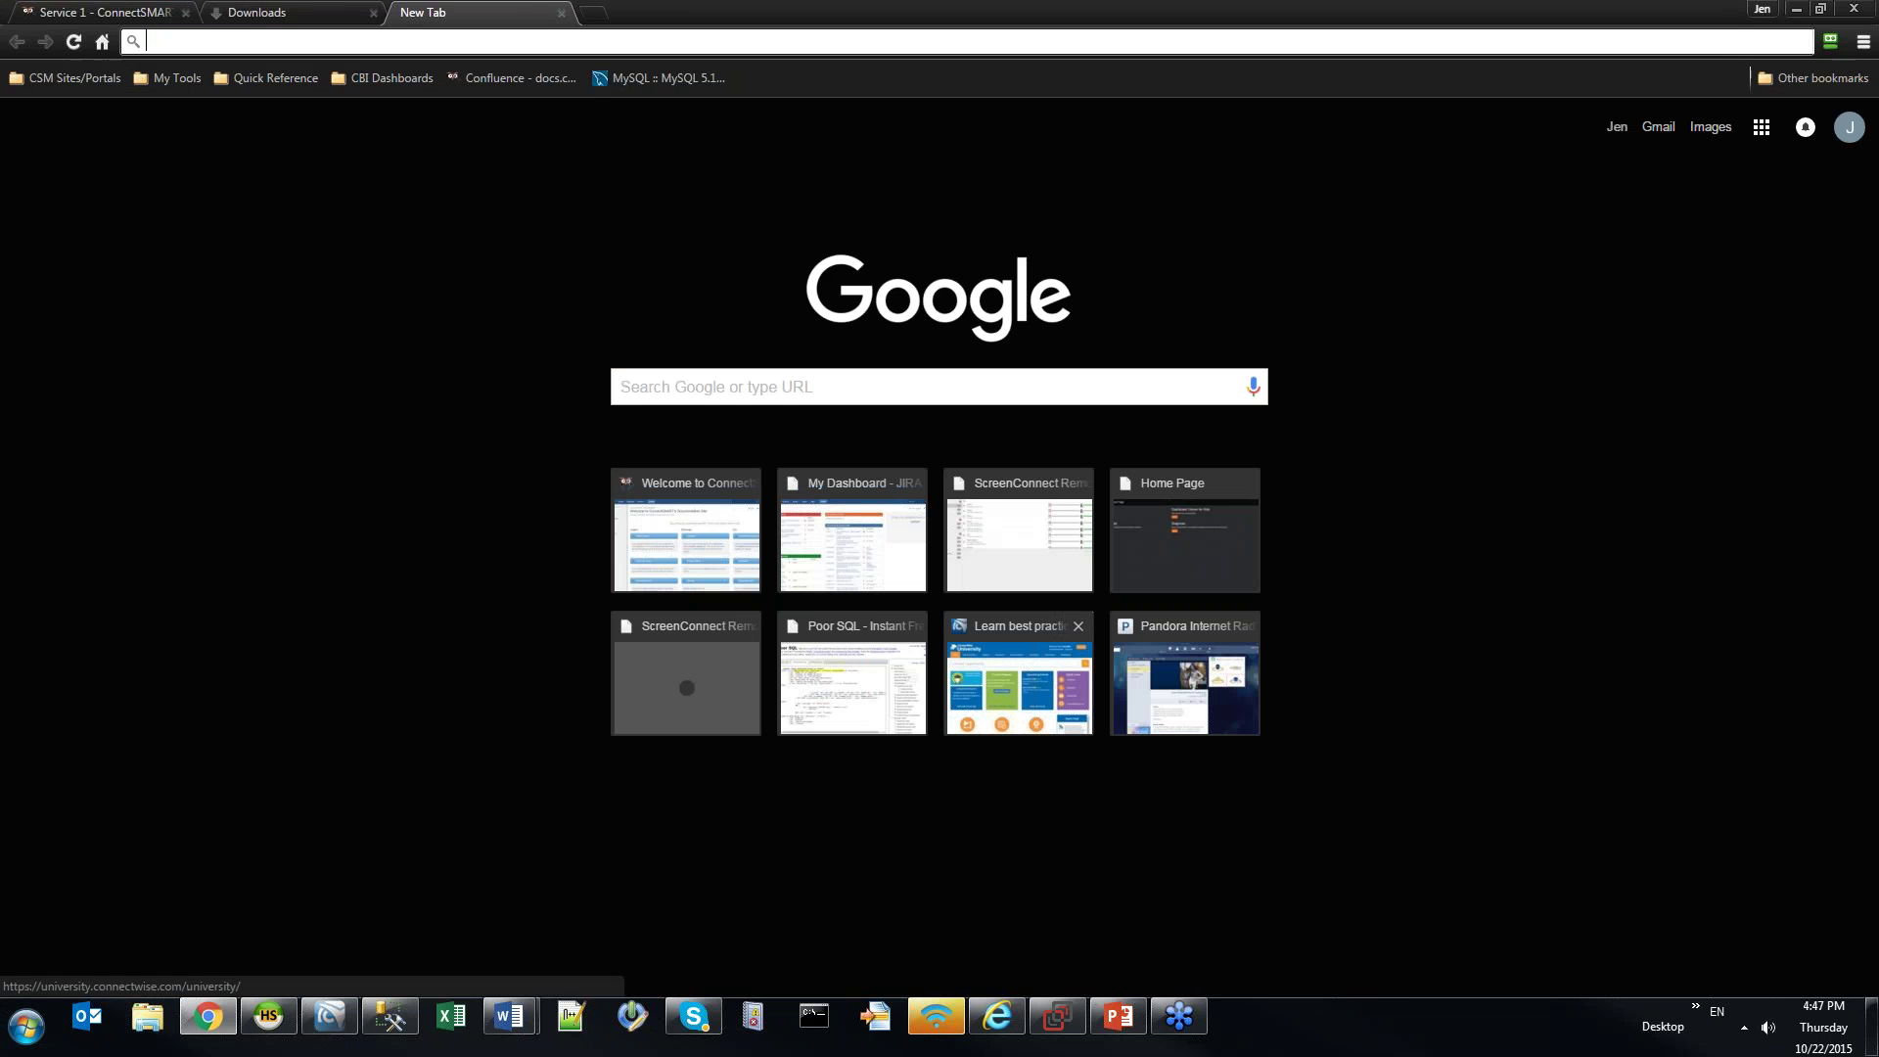
type("lo")
key("Return")
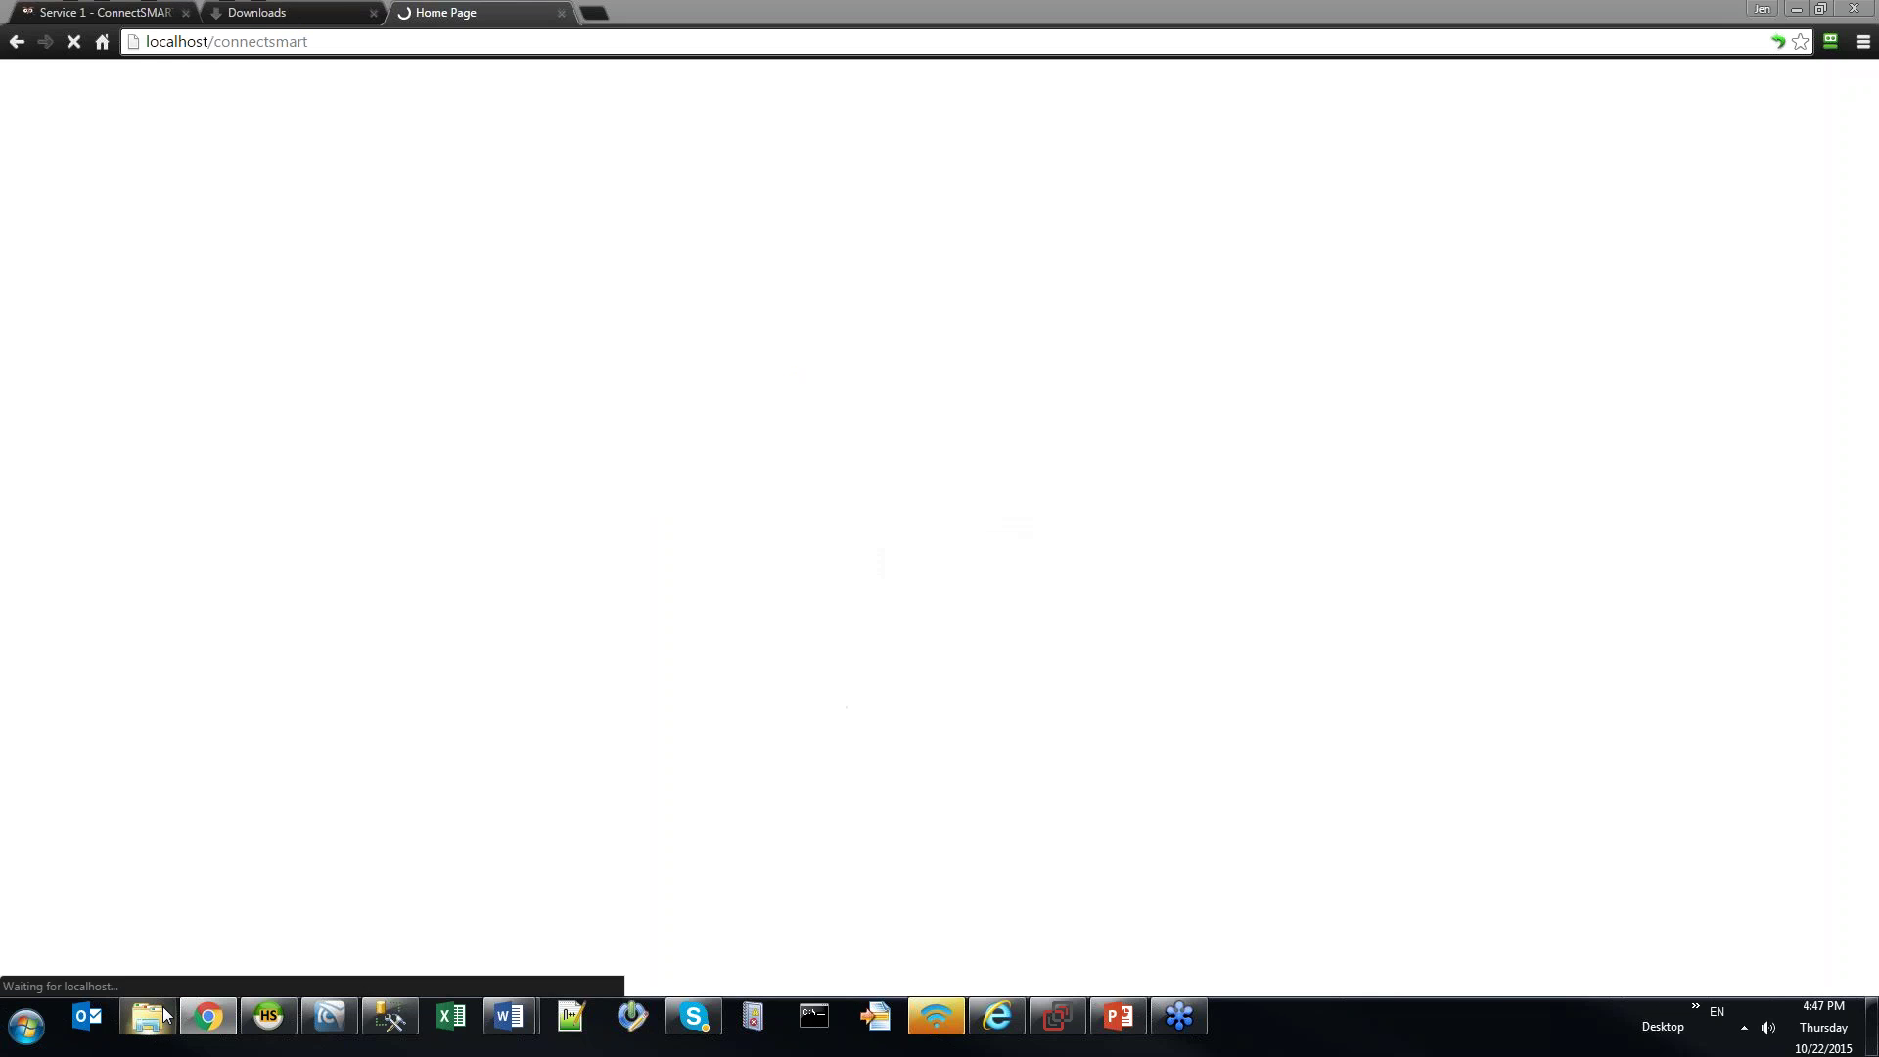
left_click(163, 1013)
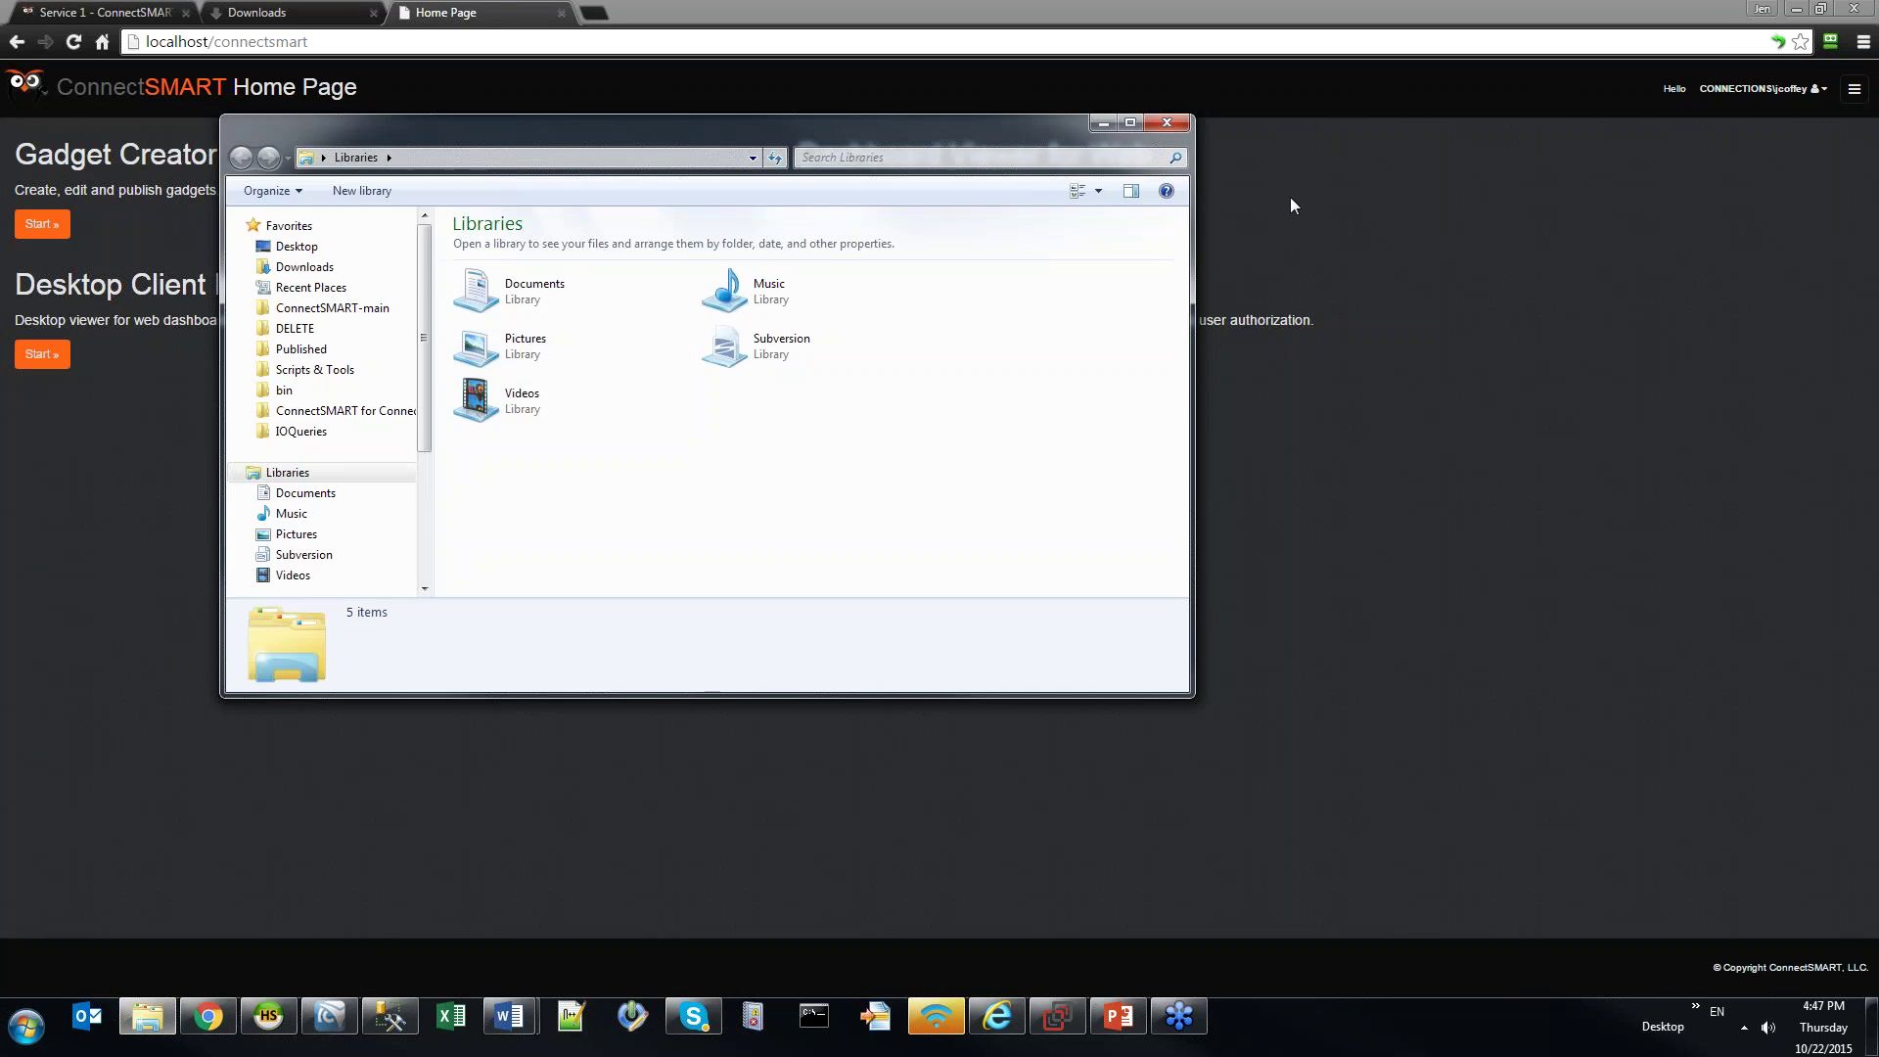
left_click(1290, 204)
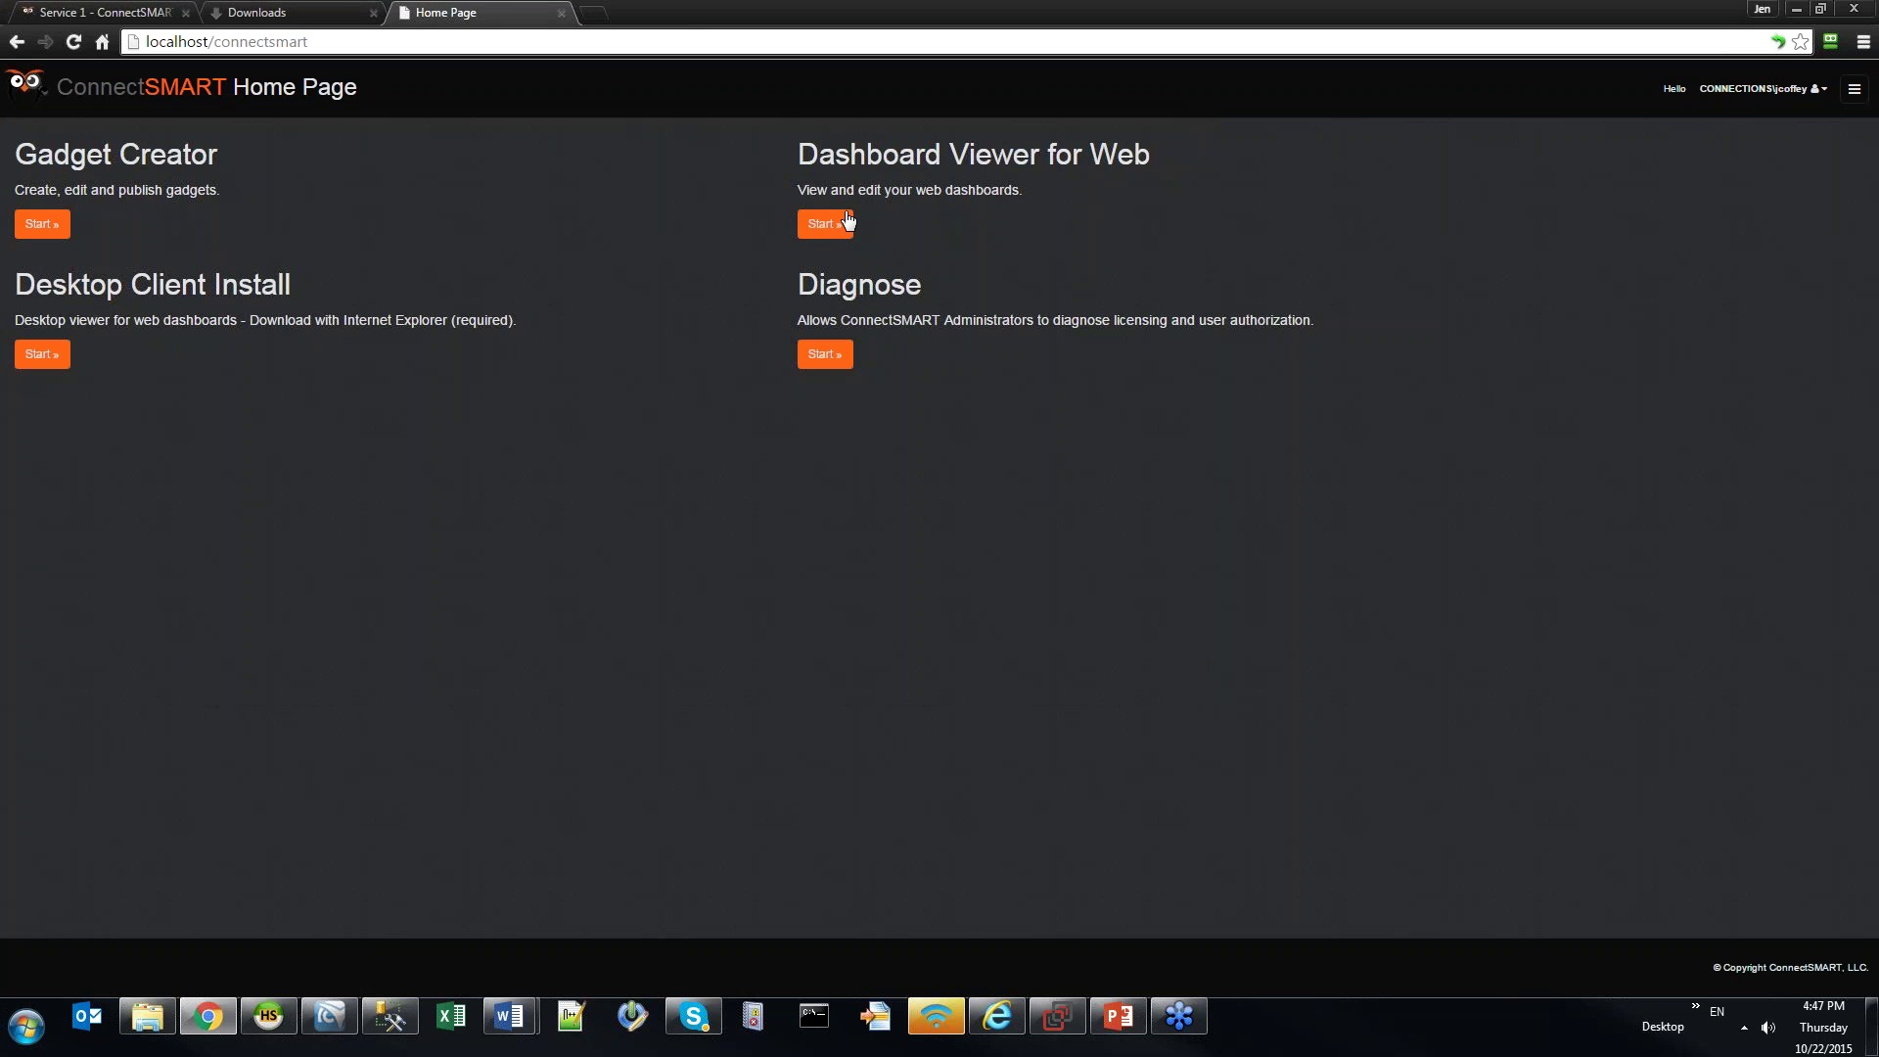
left_click(840, 225)
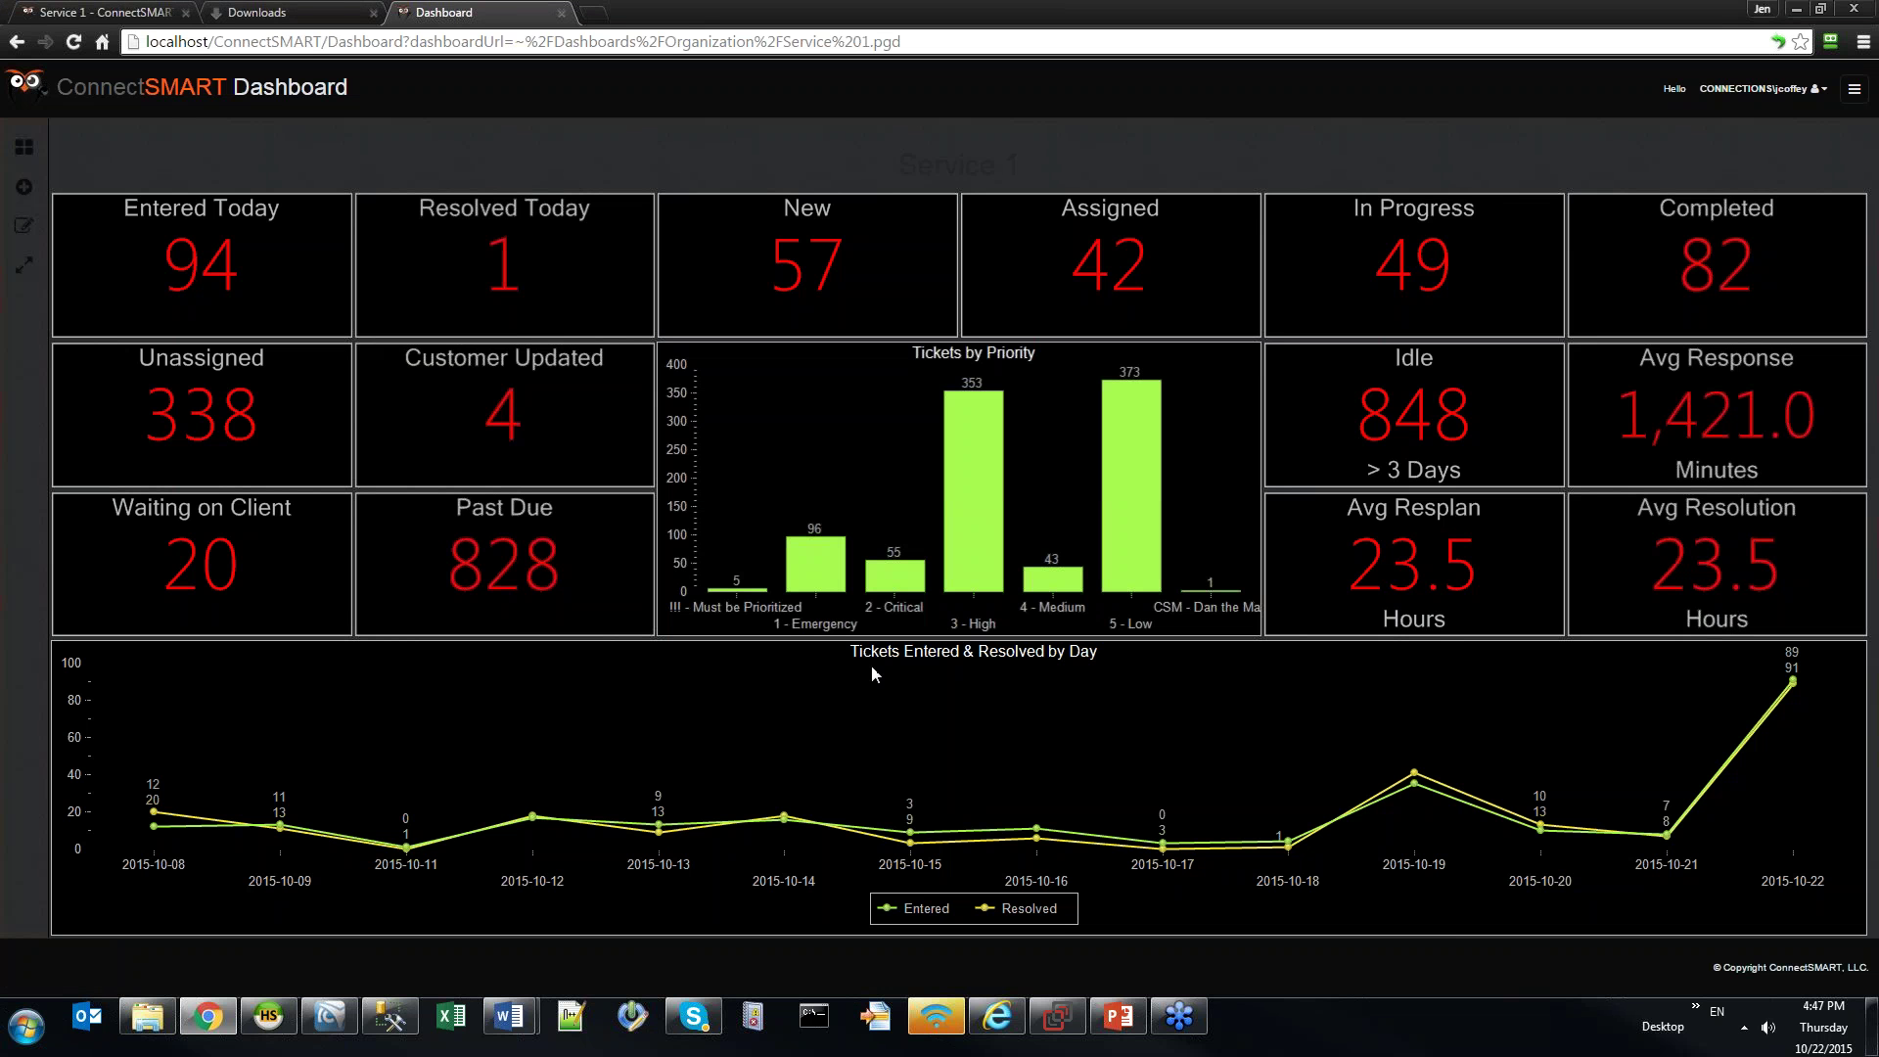
Put the Service 1 dashboard into edit mode and set the Entered Today gadget's Boards parameter to ConnectSMART - Helpdesk
left_click(23, 227)
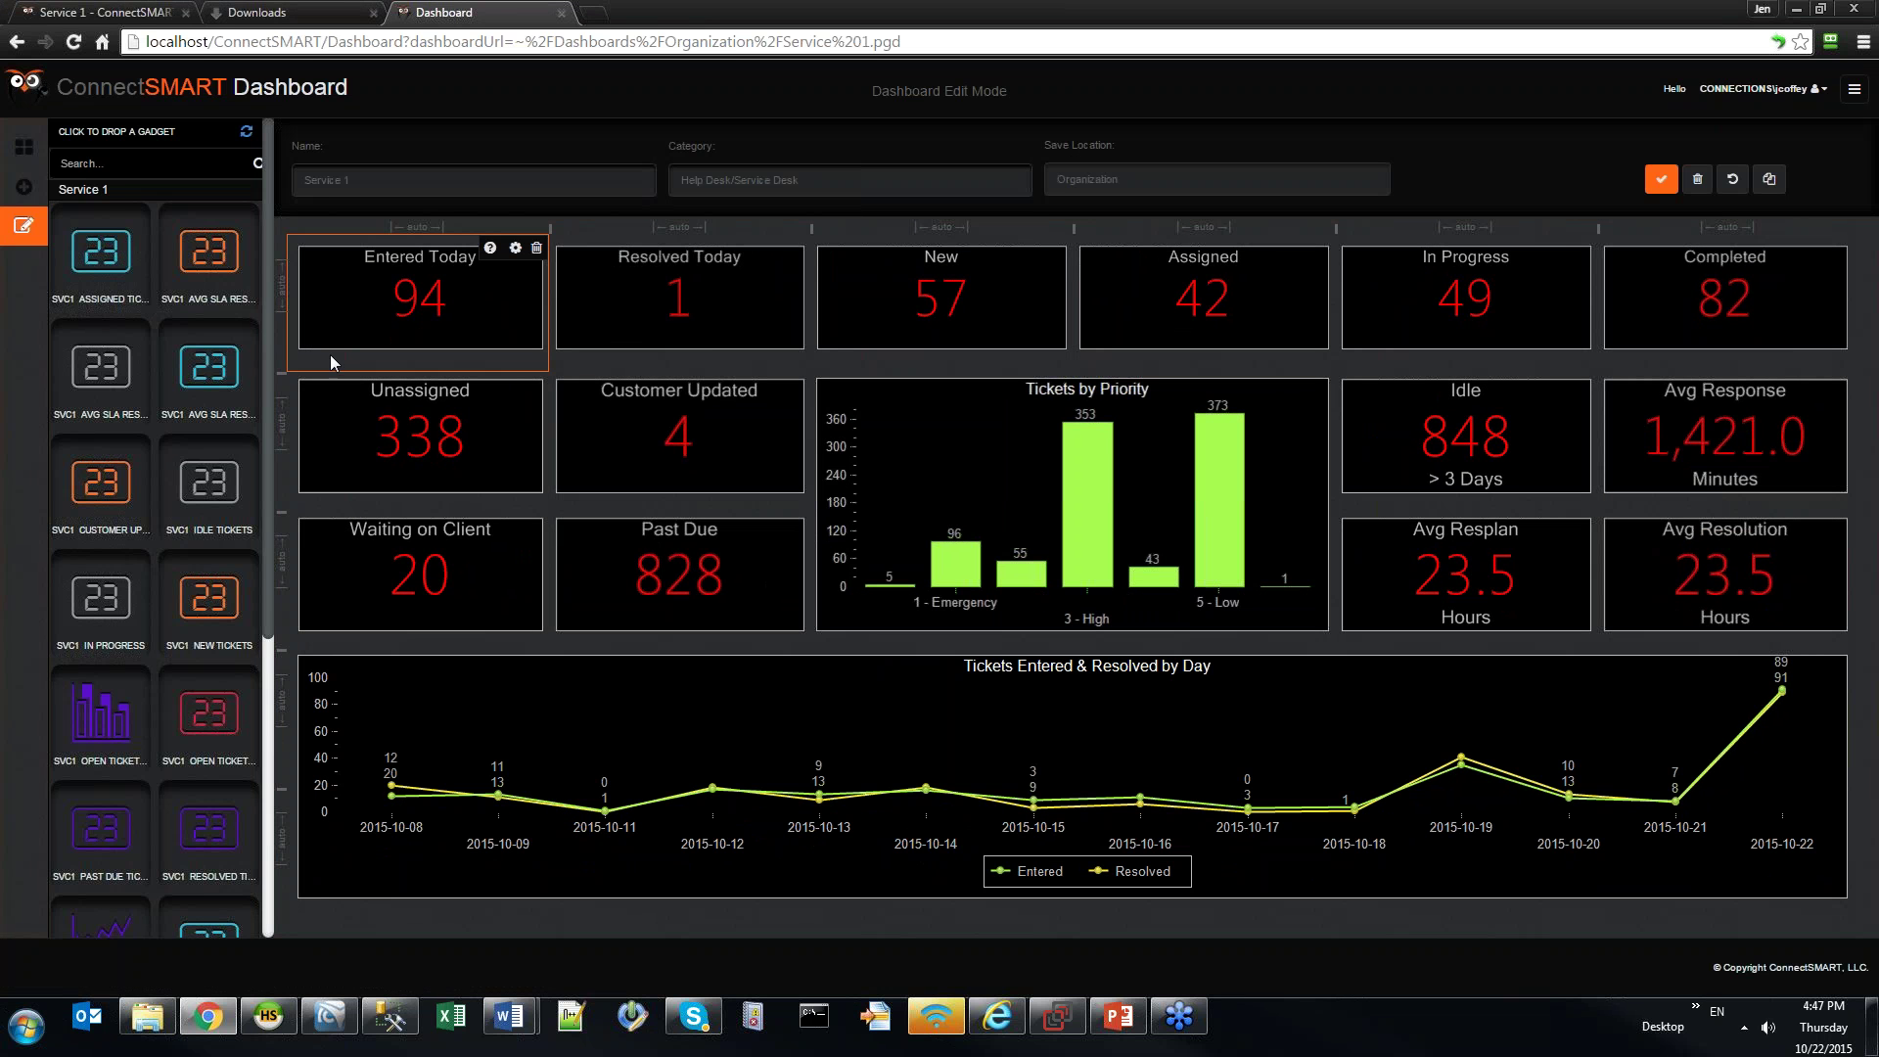
left_click(516, 248)
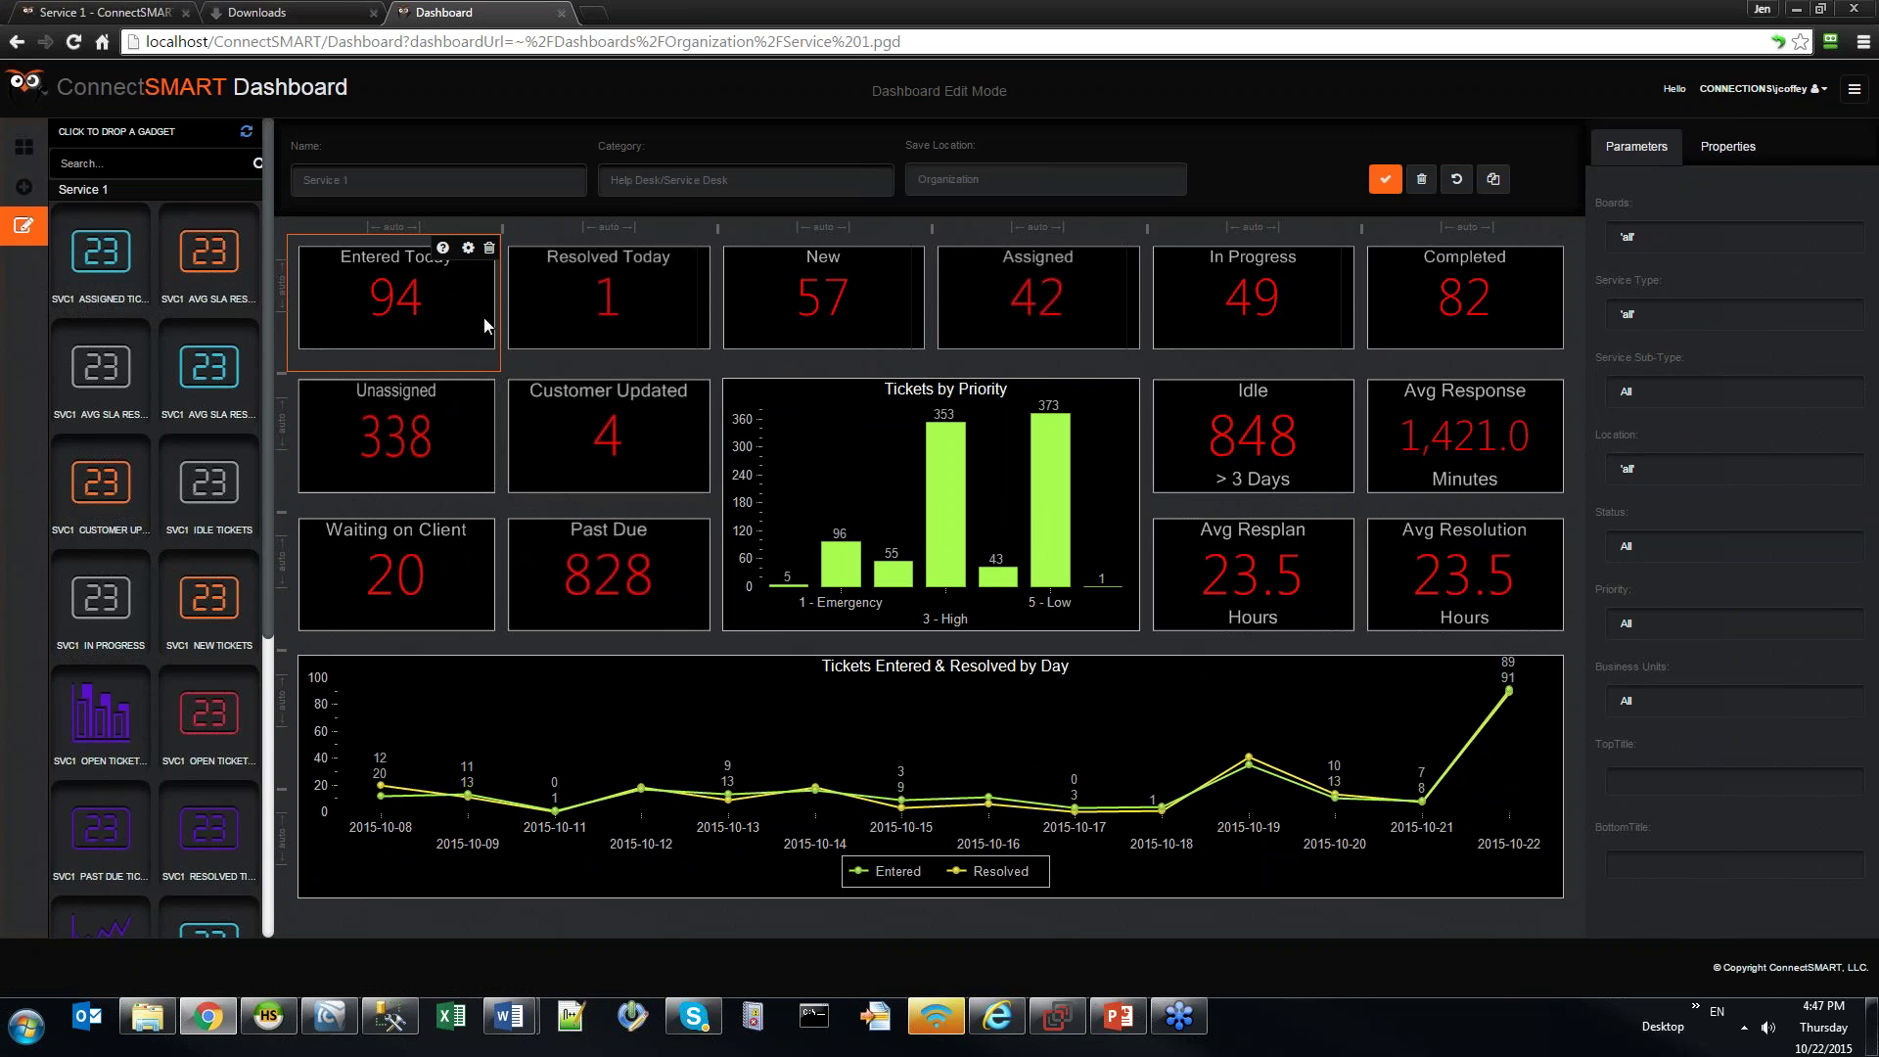
left_click(1703, 237)
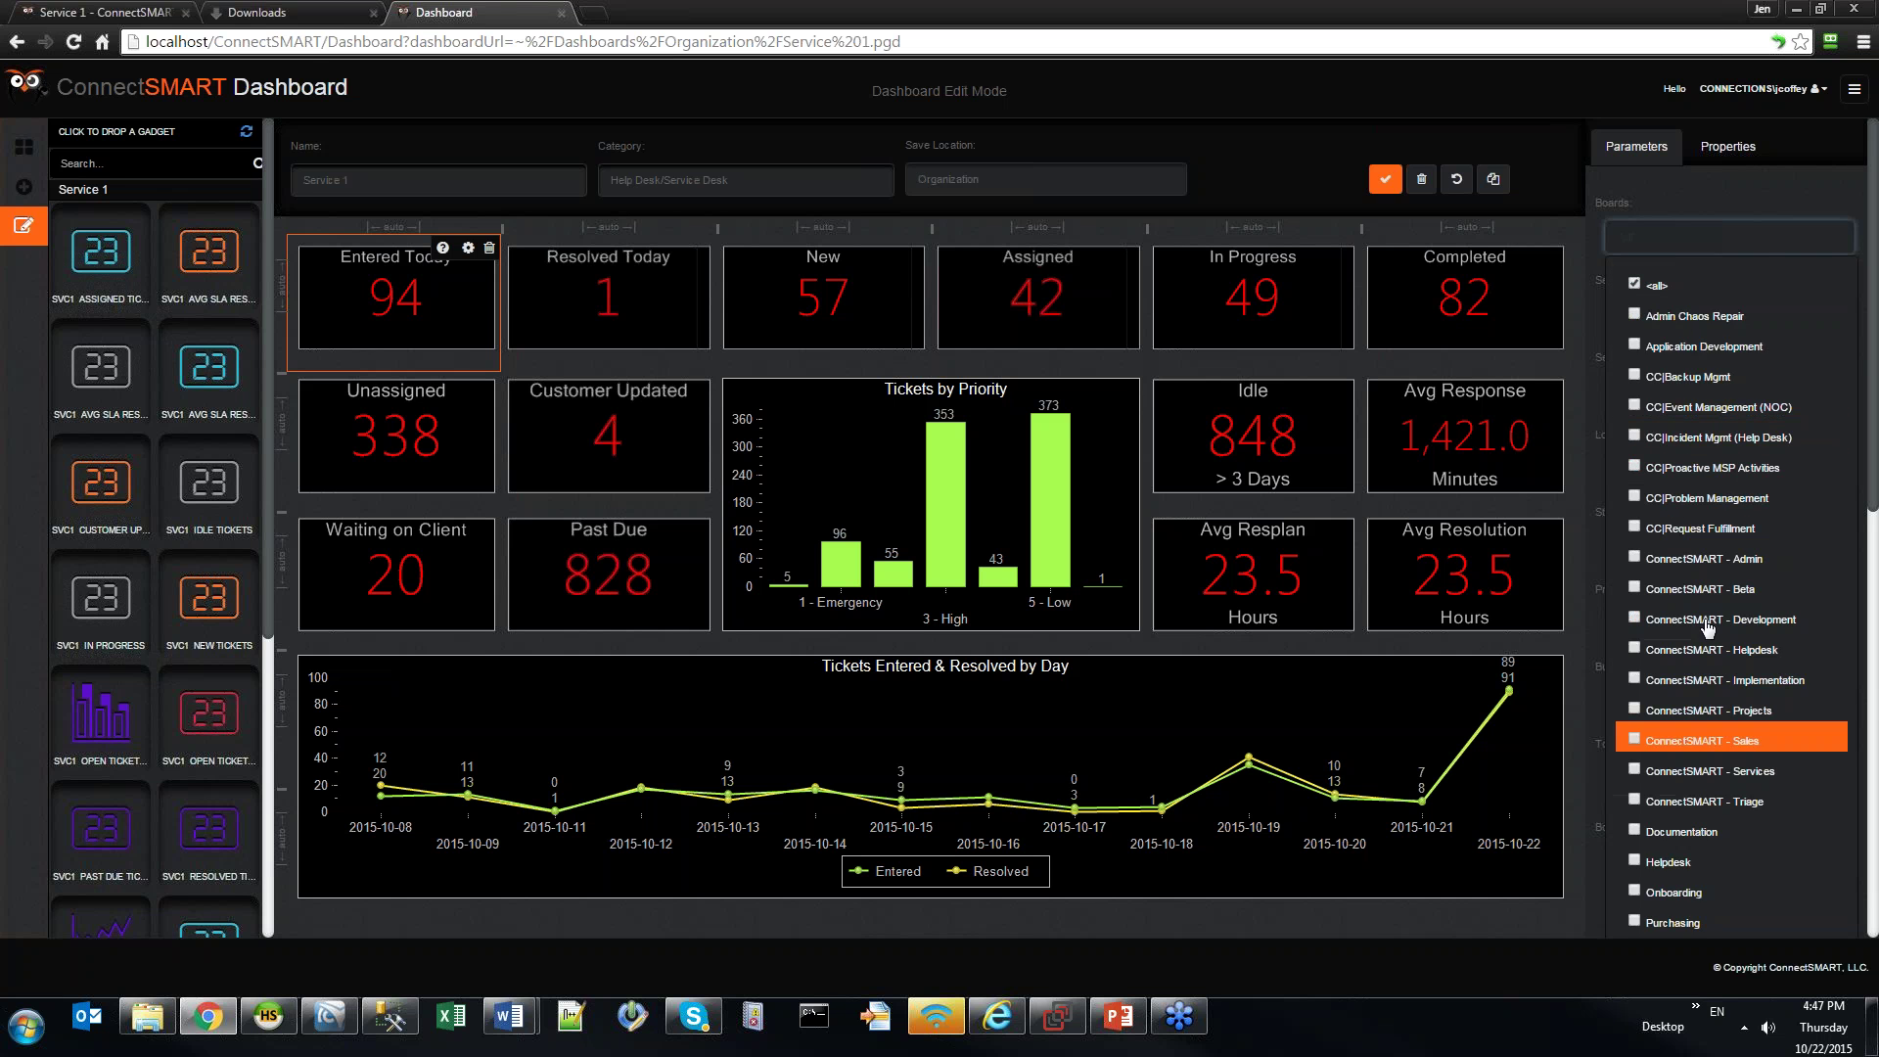
left_click(1737, 213)
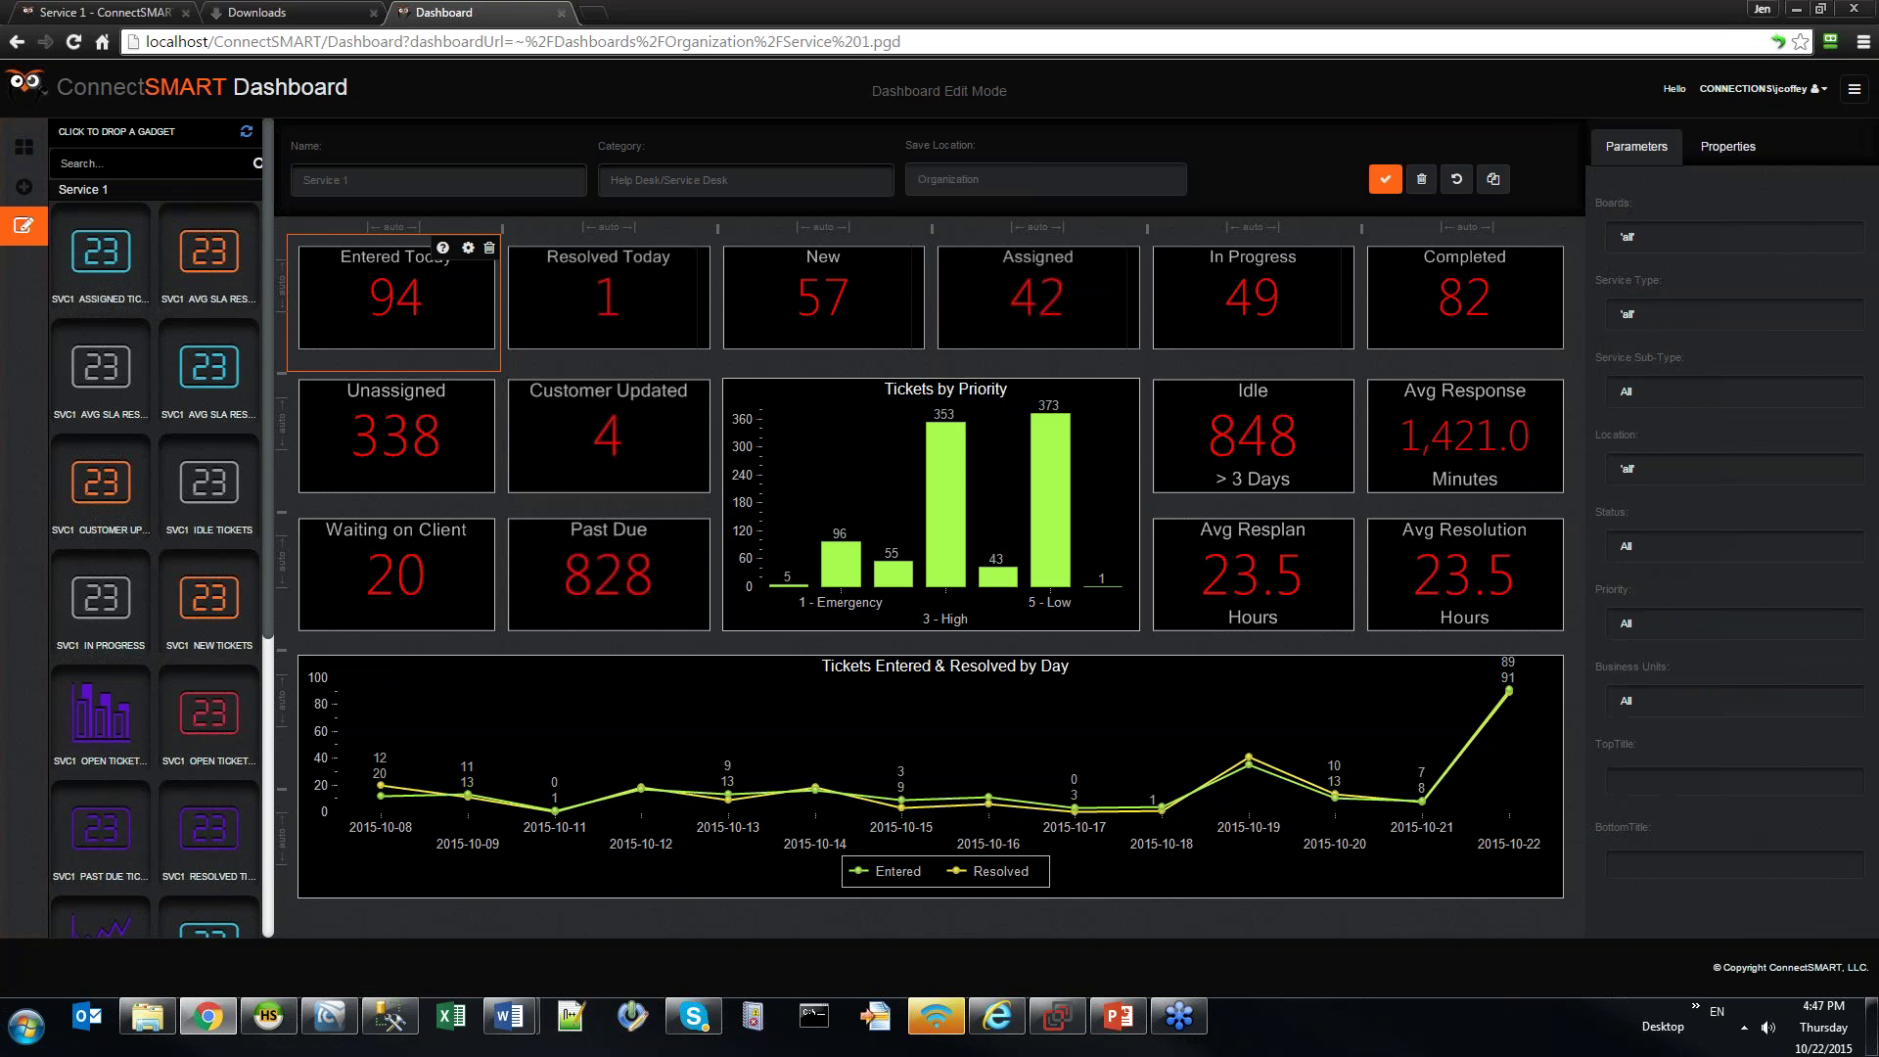
left_click(1715, 251)
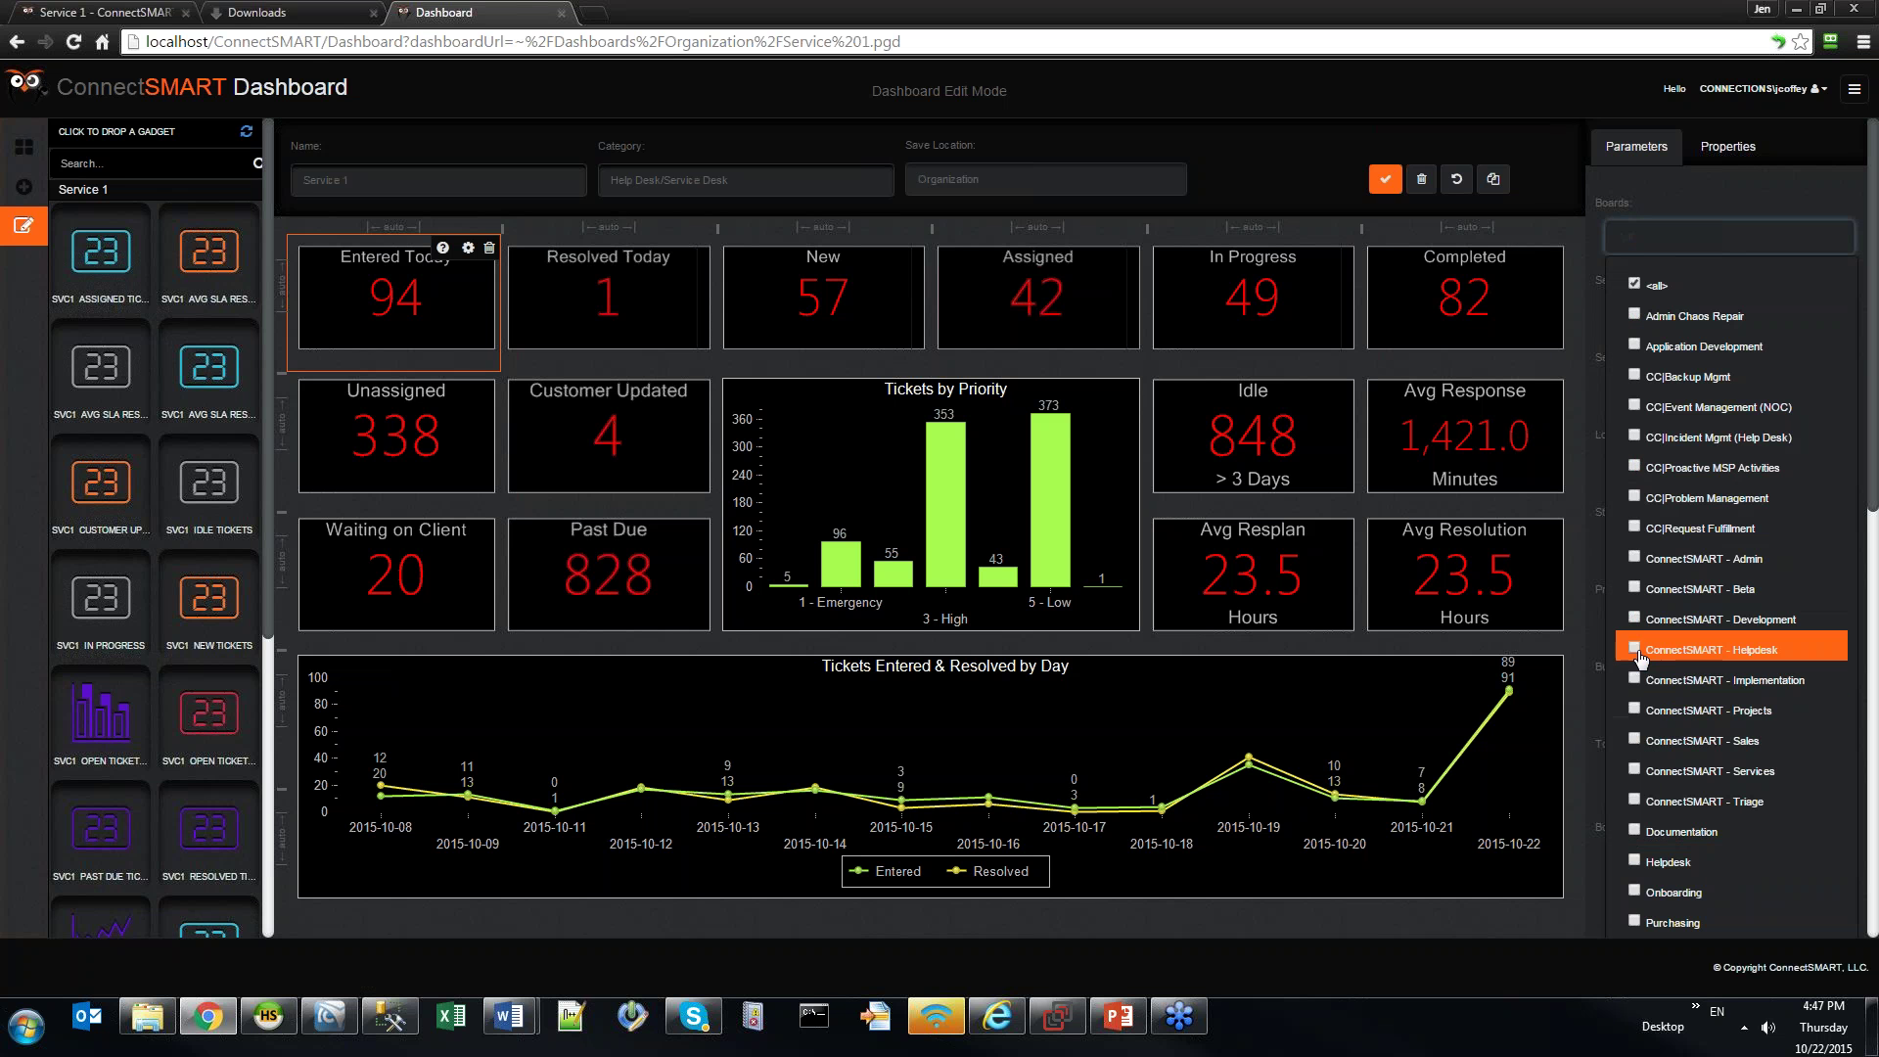
left_click(1683, 649)
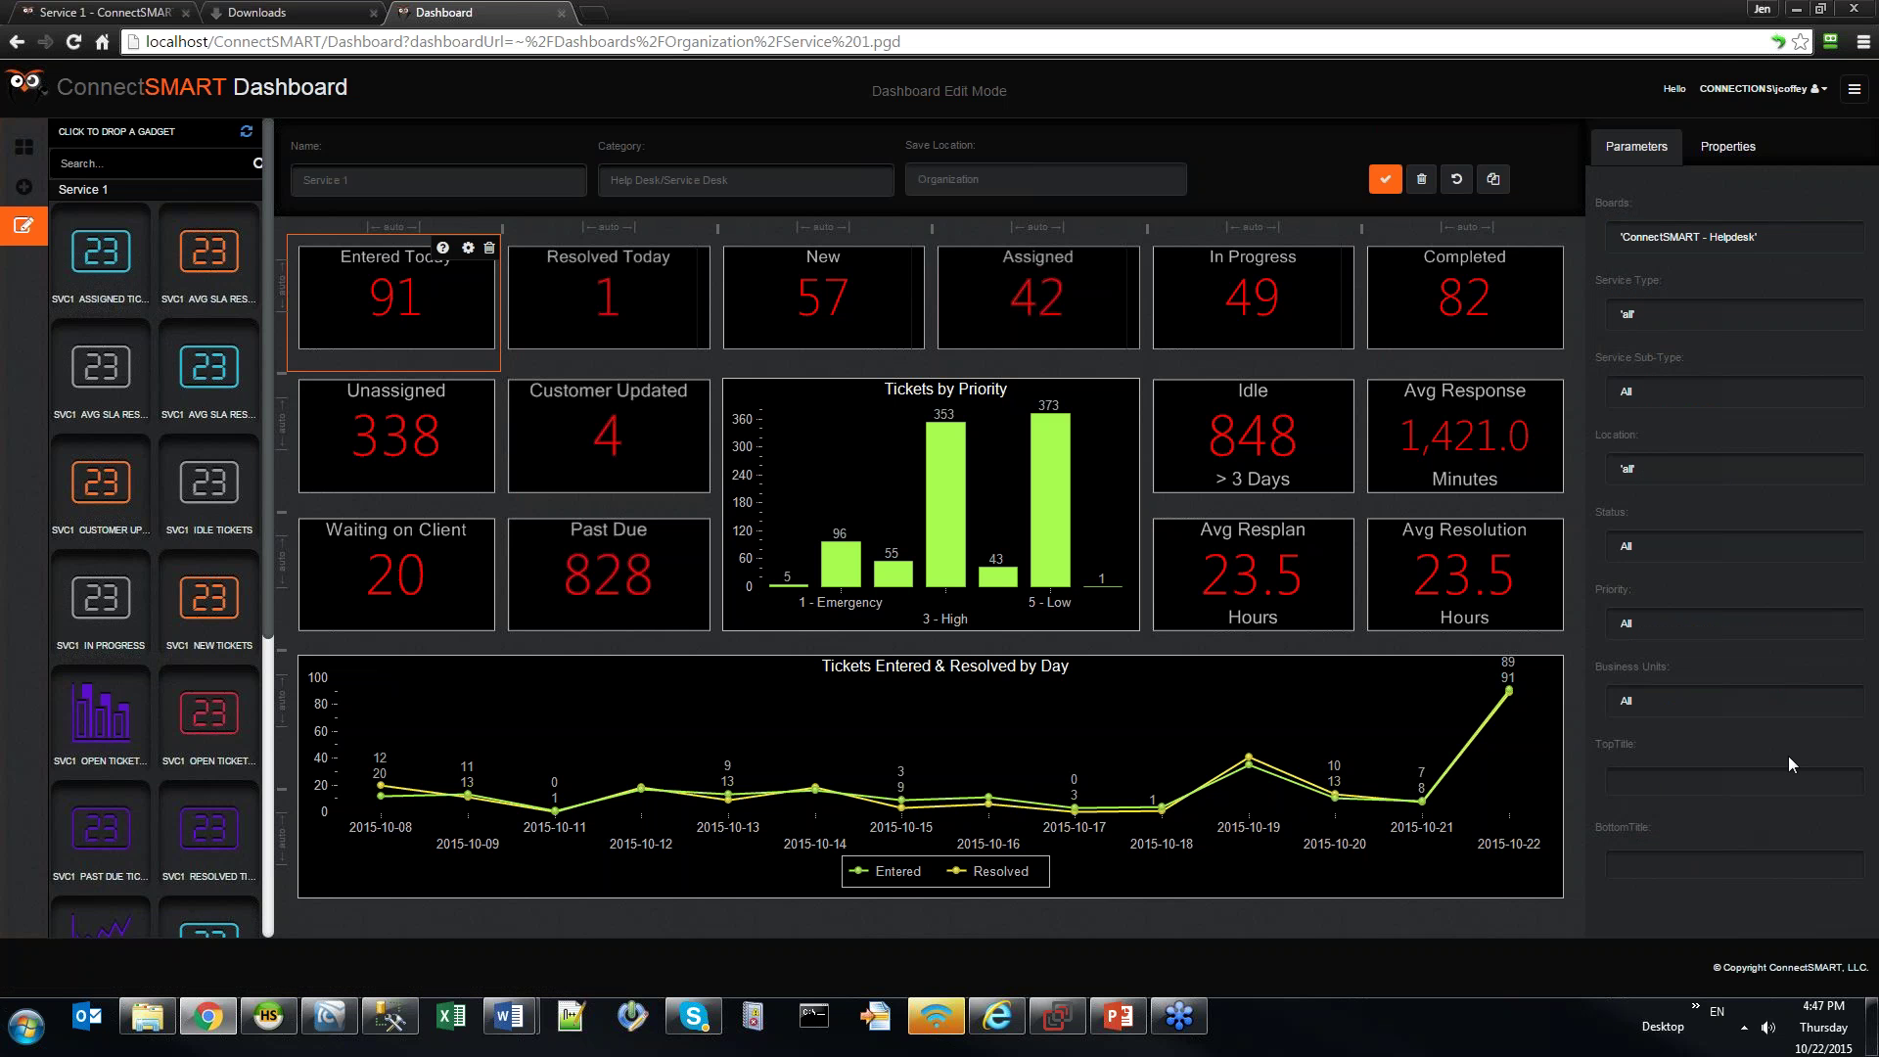
Set the Entered Today gadget's TopTitle parameter to "Tickets Entered Today"
left_click(1663, 789)
type("Tickets Entered Today")
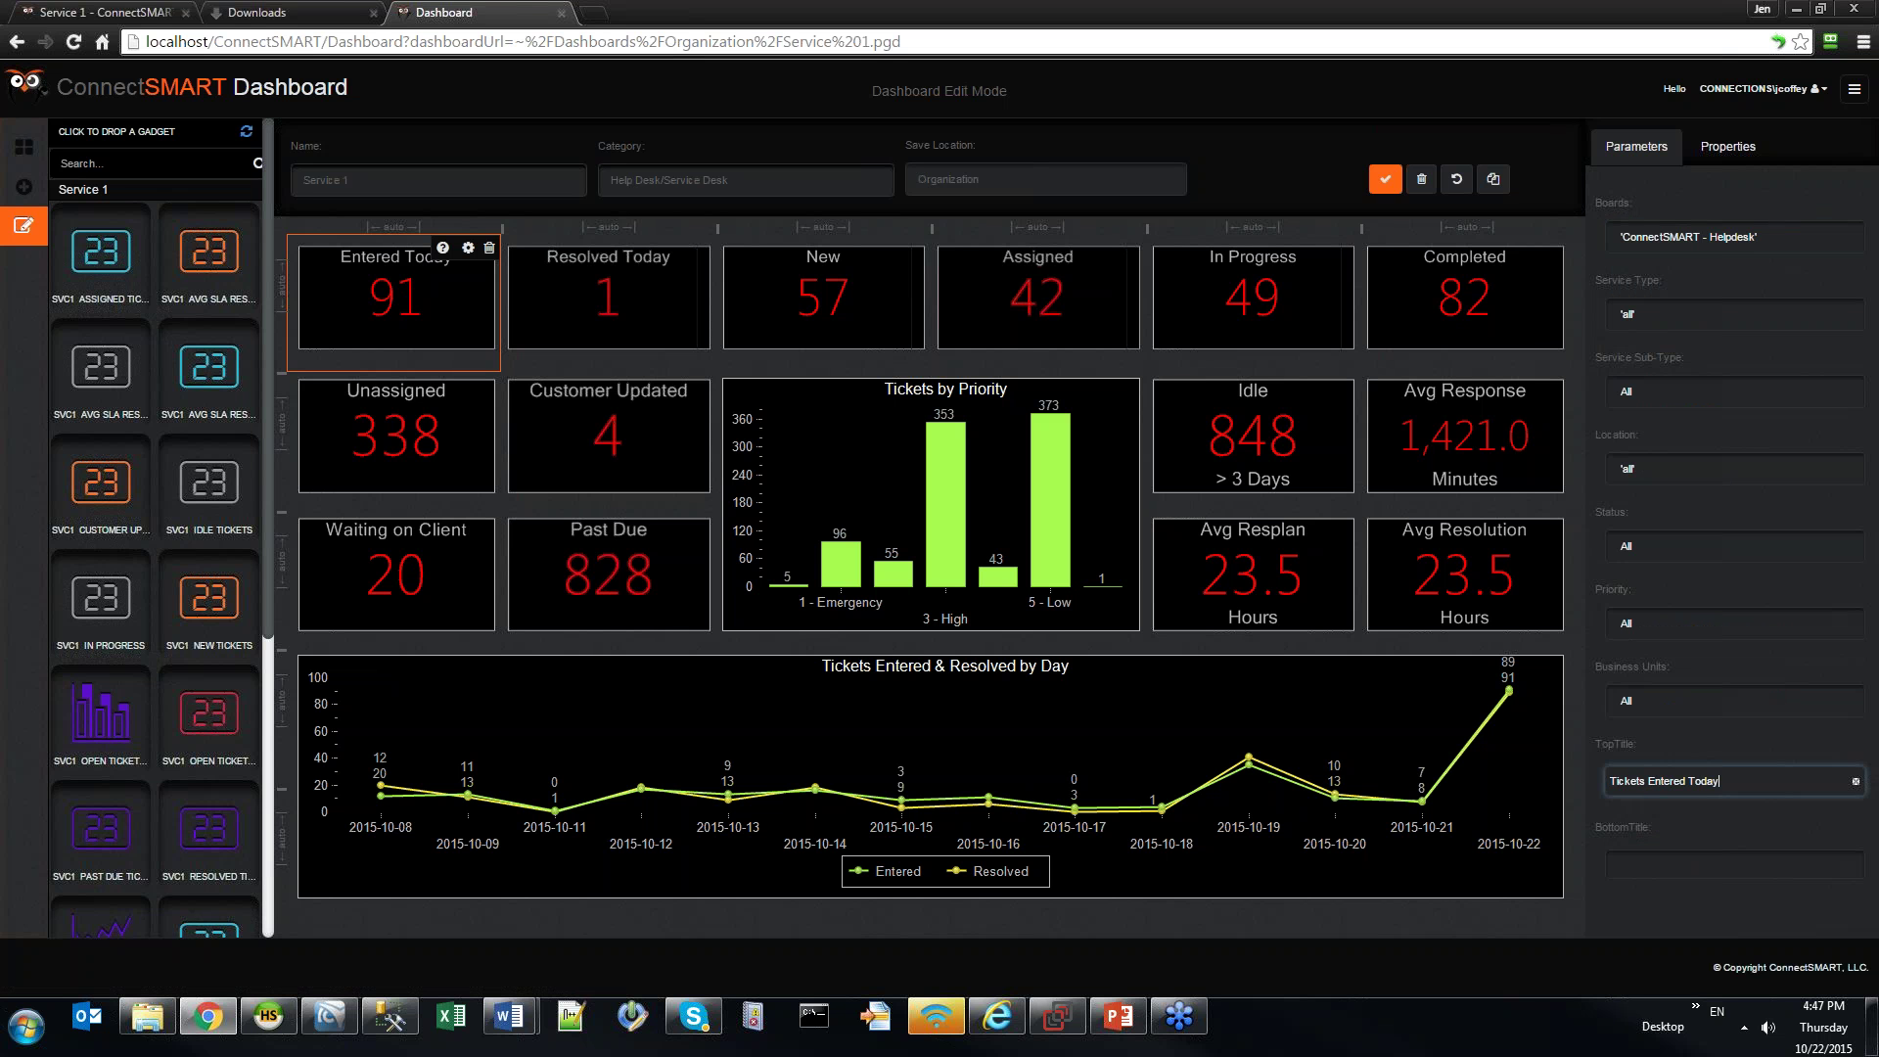
left_click(1732, 864)
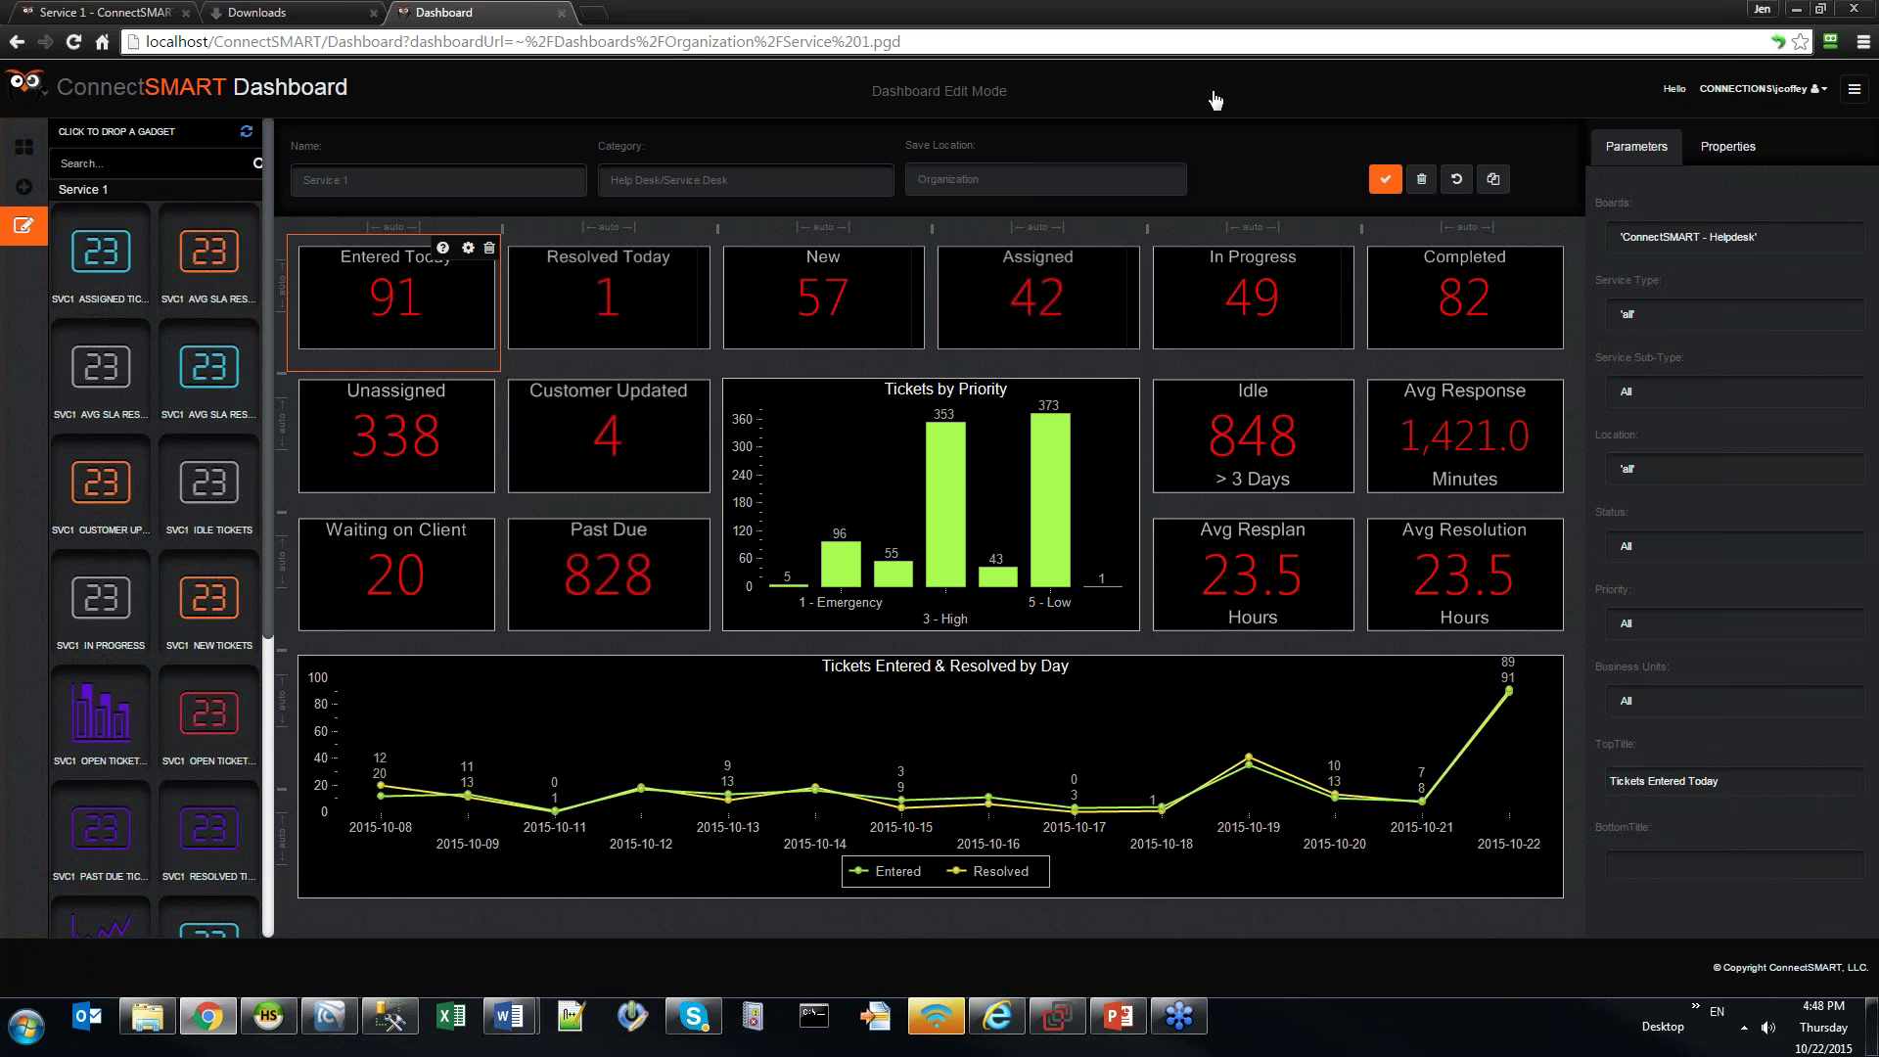
View the Status options available for the Entered Today gadget without choosing any
left_click(1730, 546)
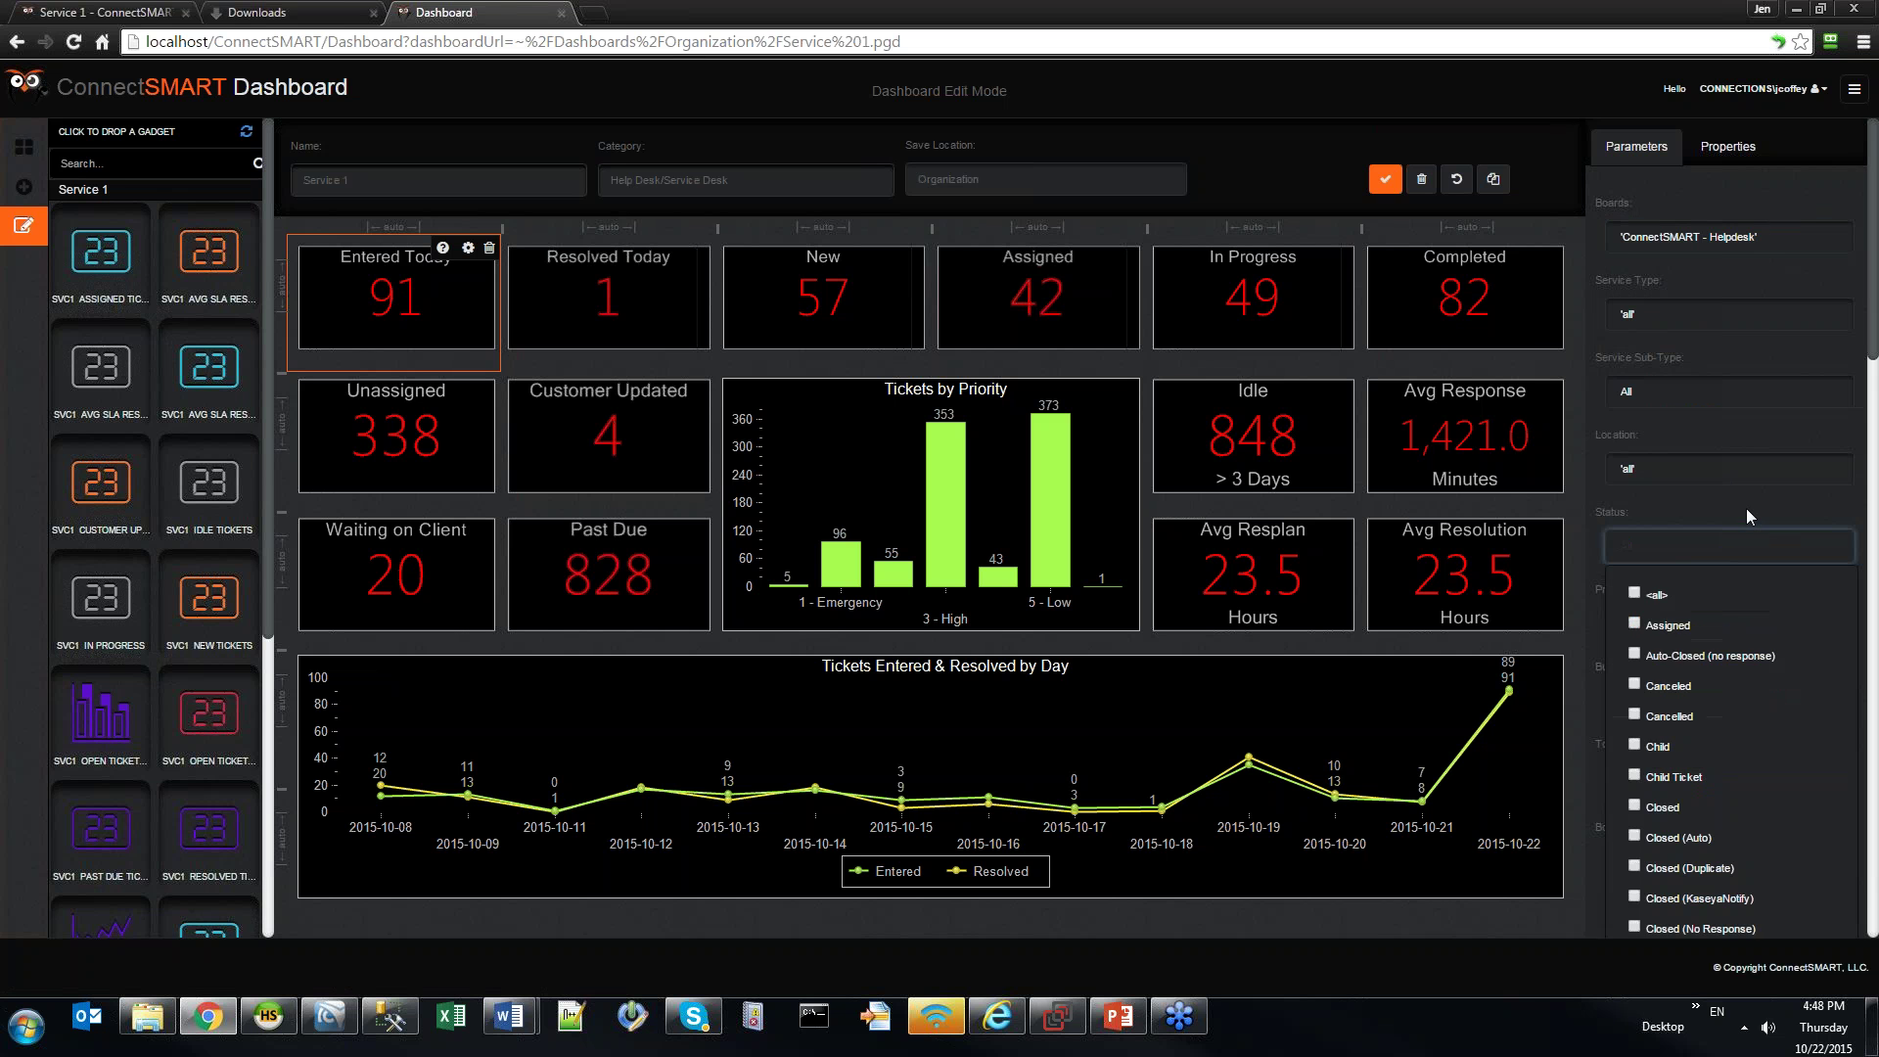
left_click(1750, 513)
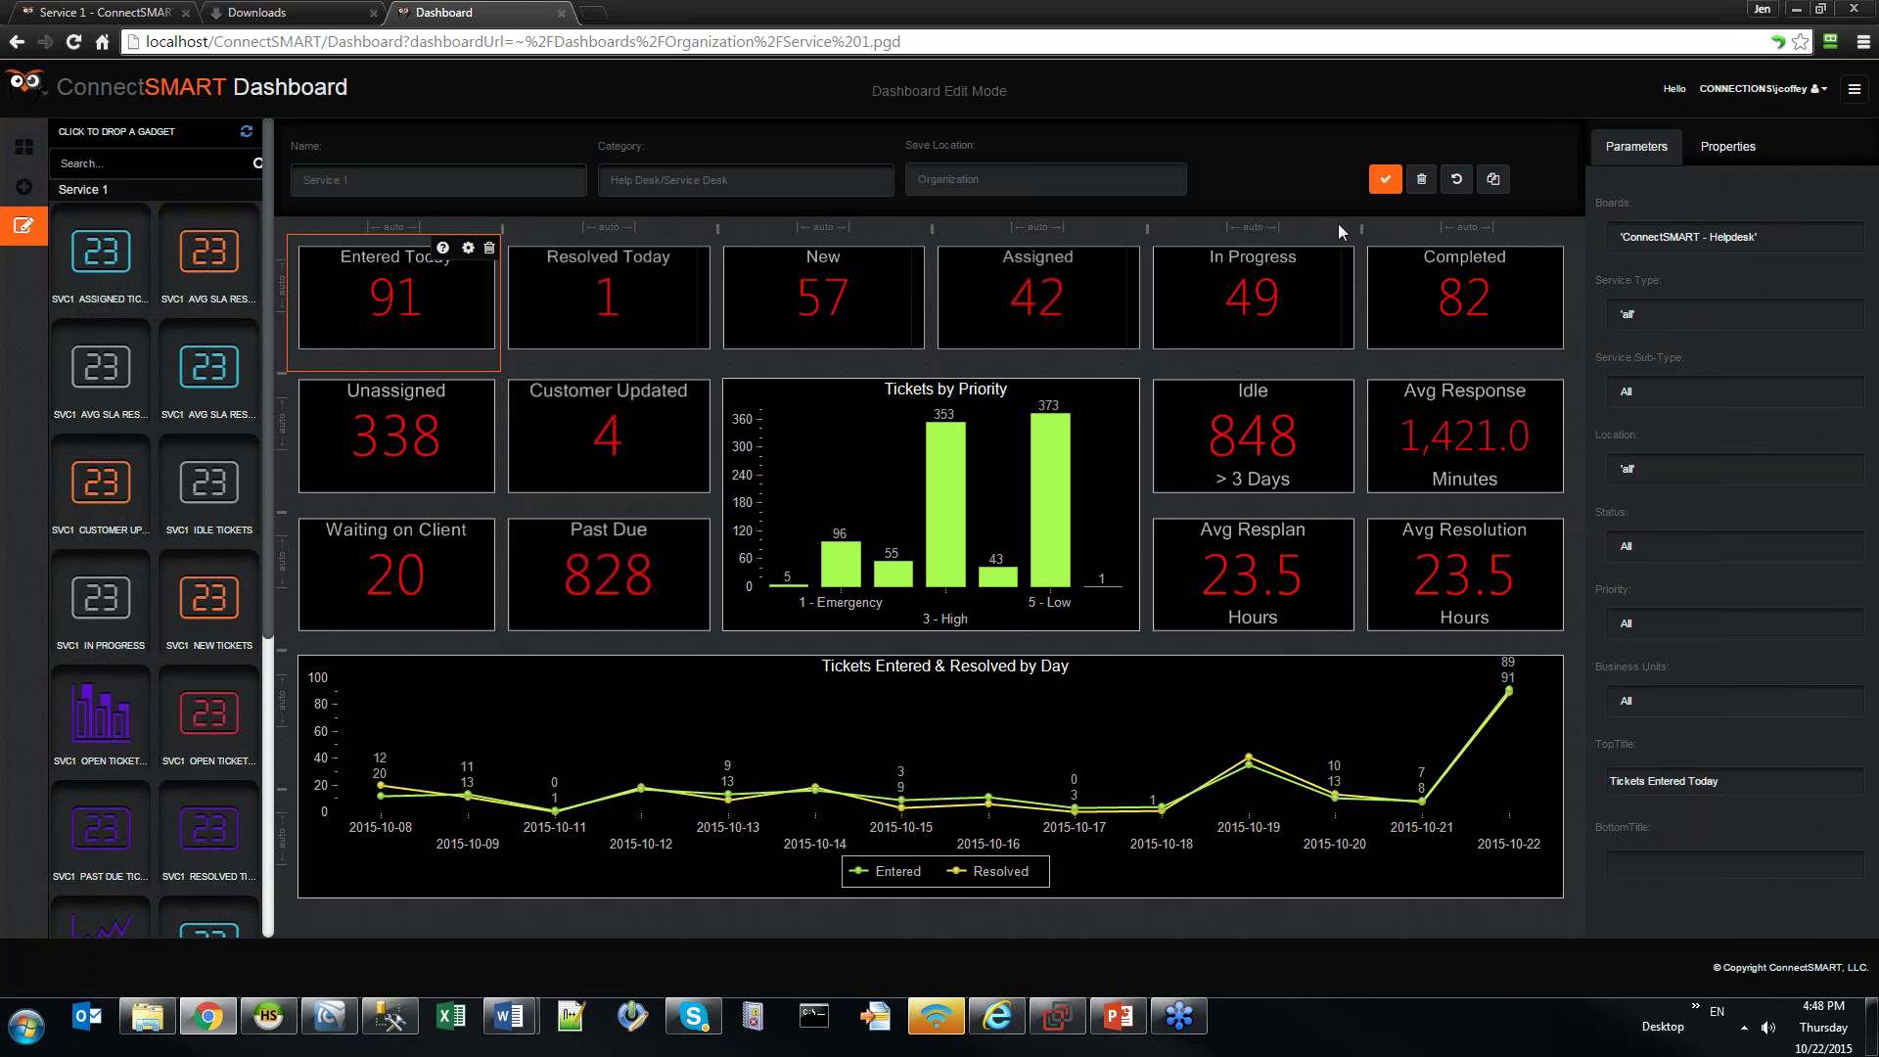
scroll(1711, 802, "down", 5)
scroll(1710, 802, "up", 5)
Set the Resolved Today gadget's Boards parameter to ConnectSMART - Helpdesk only, deselecting the <all> option
left_click(822, 293)
left_click(607, 293)
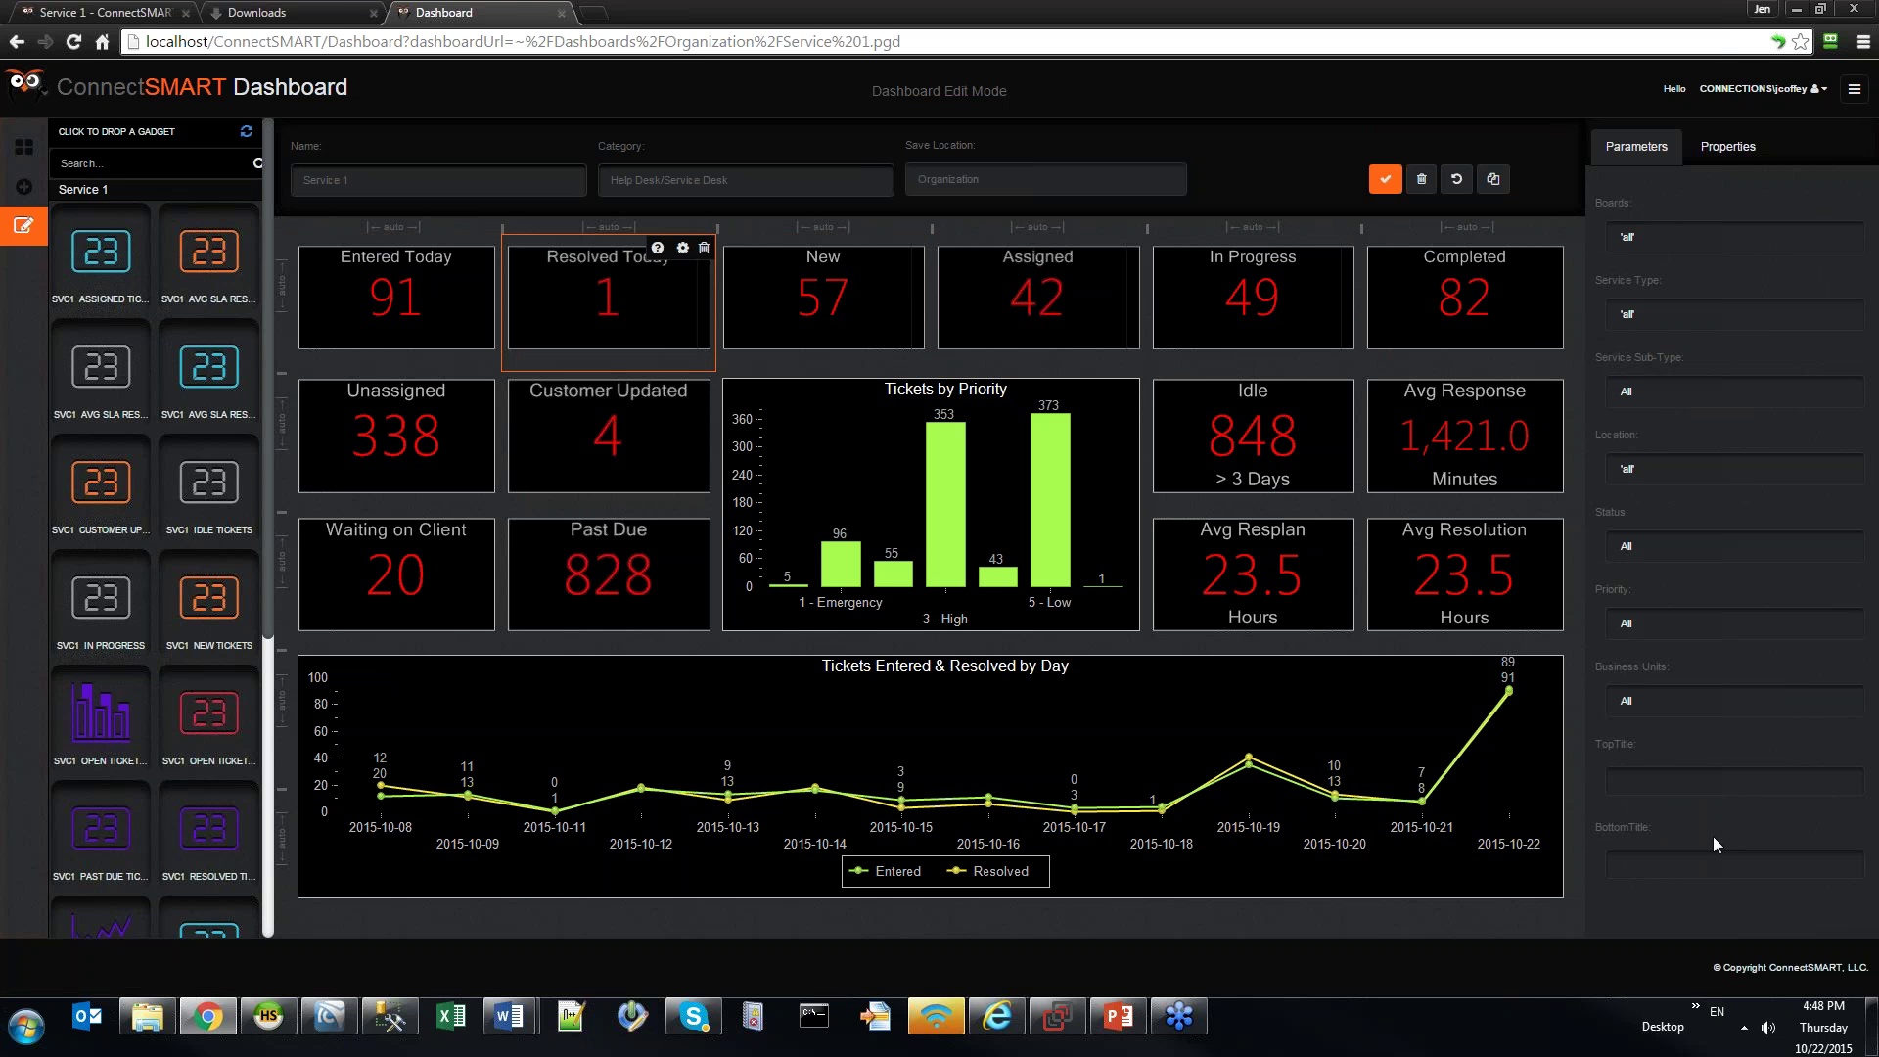
left_click(1700, 236)
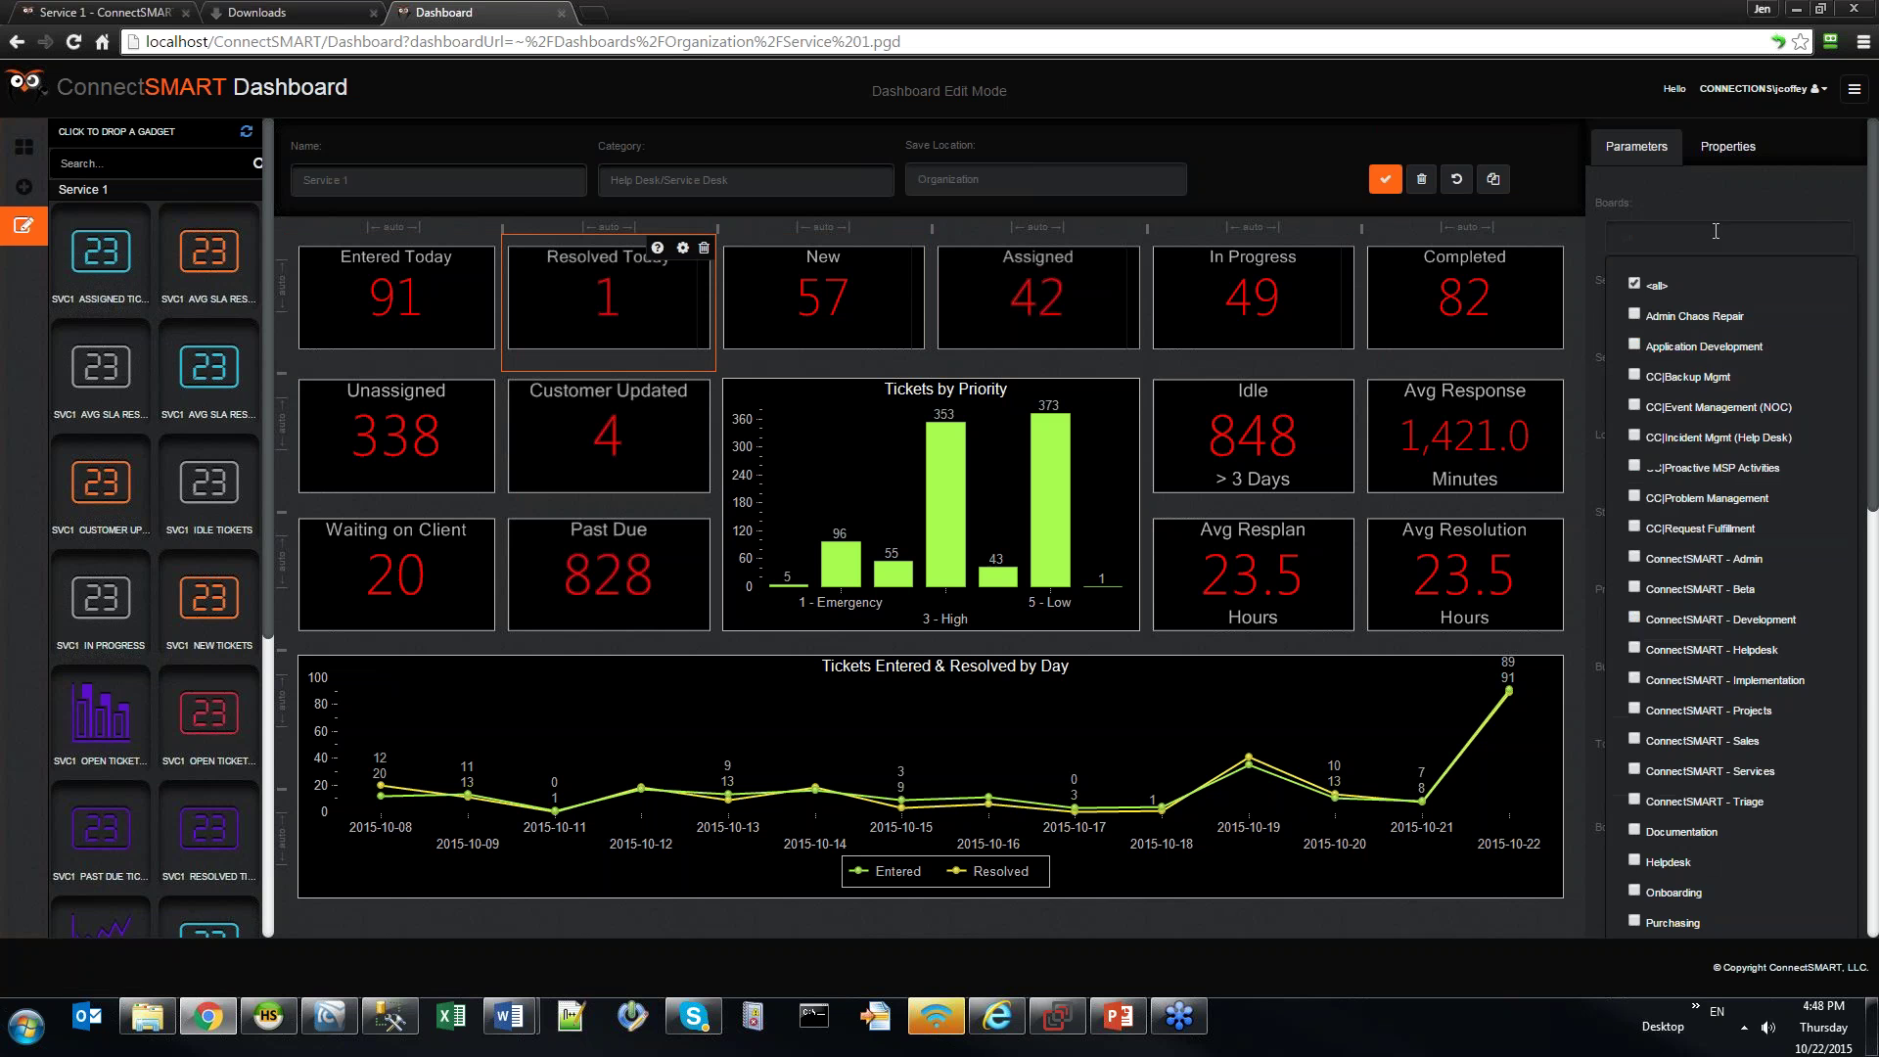
left_click(1683, 651)
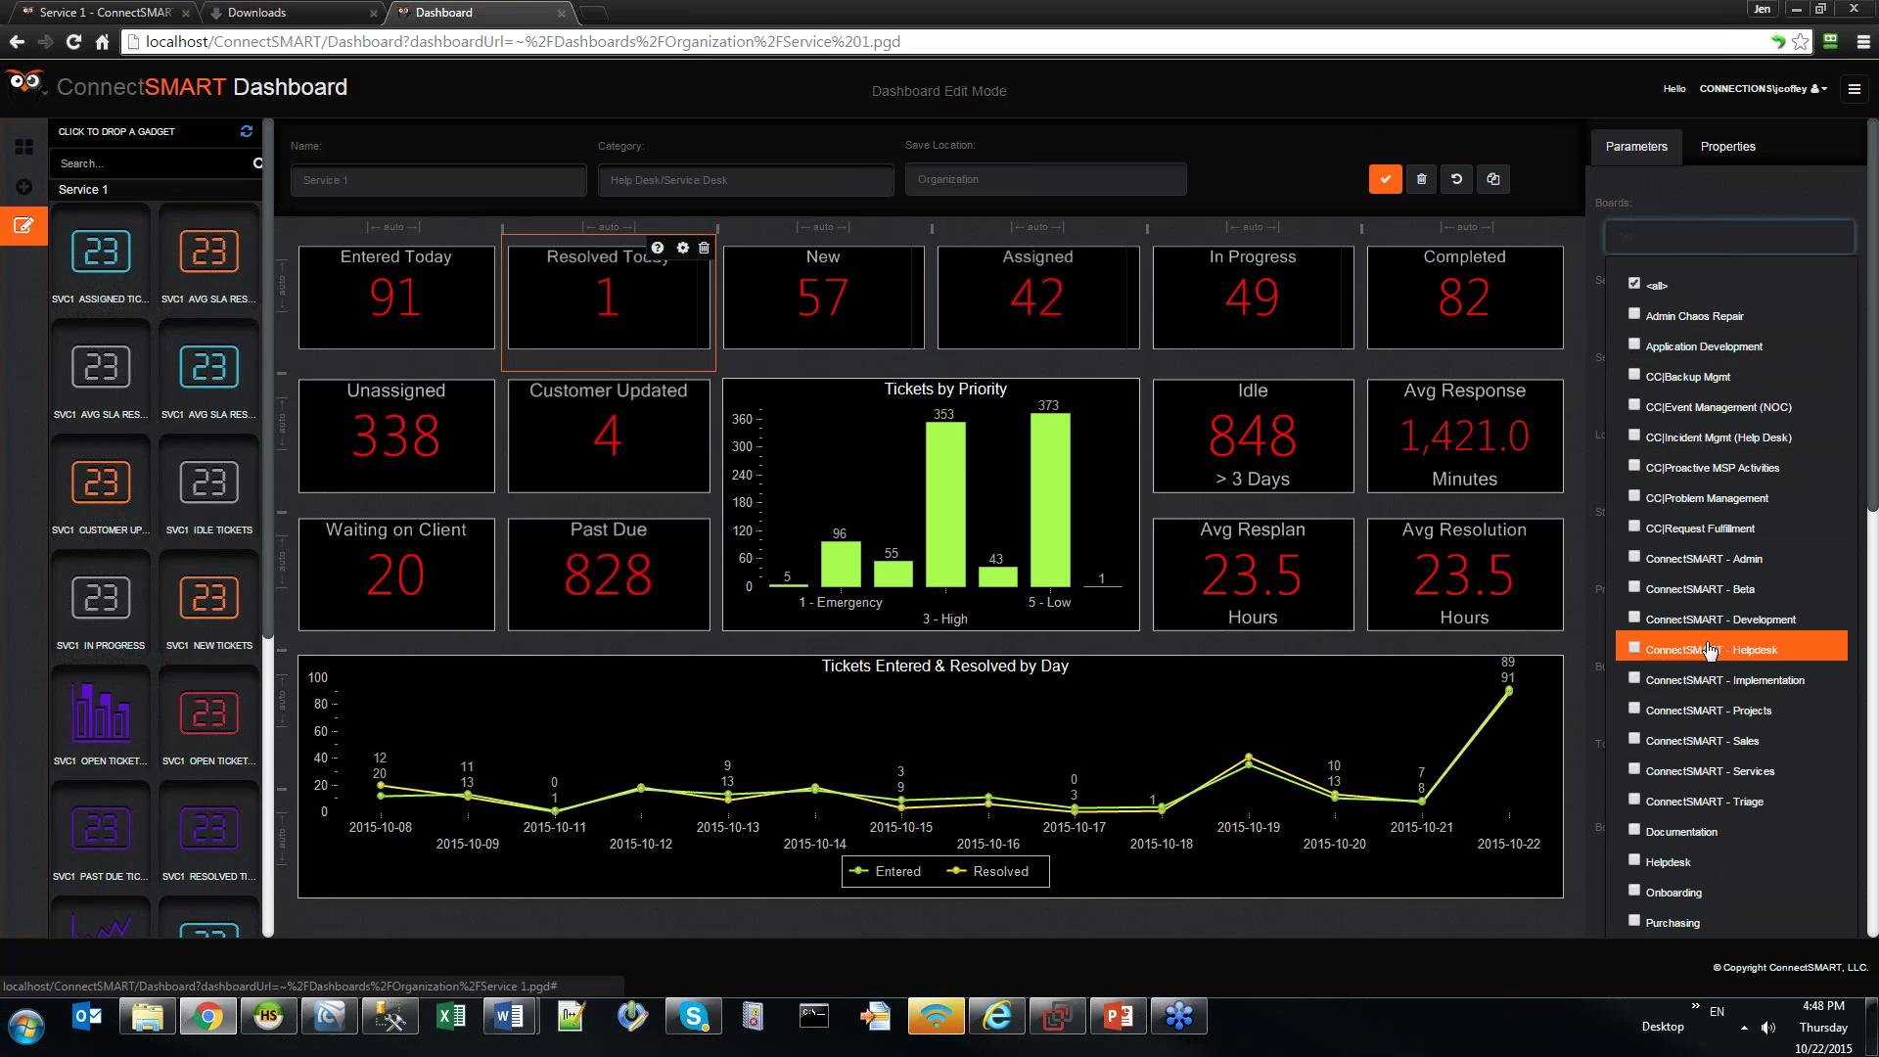
left_click(1656, 284)
left_click(1781, 211)
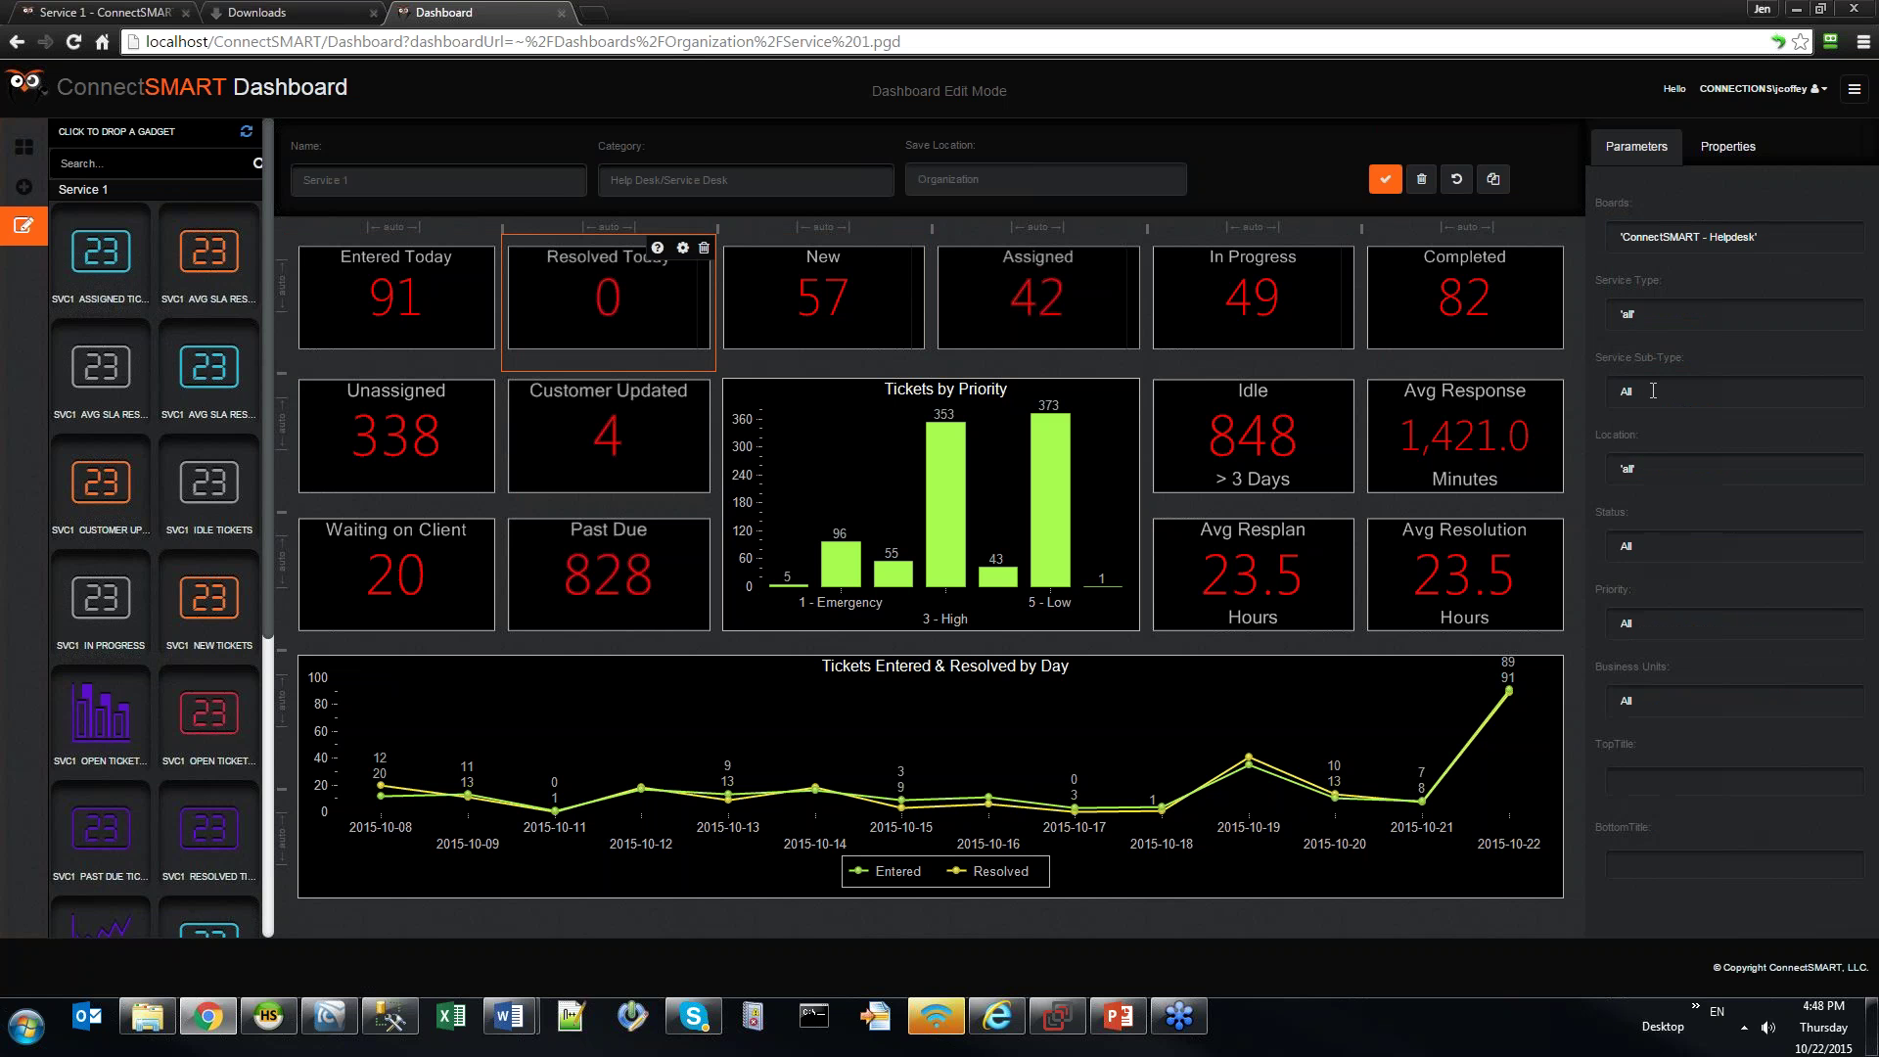
View the Boards options of the Unassigned gadget
left_click(885, 341)
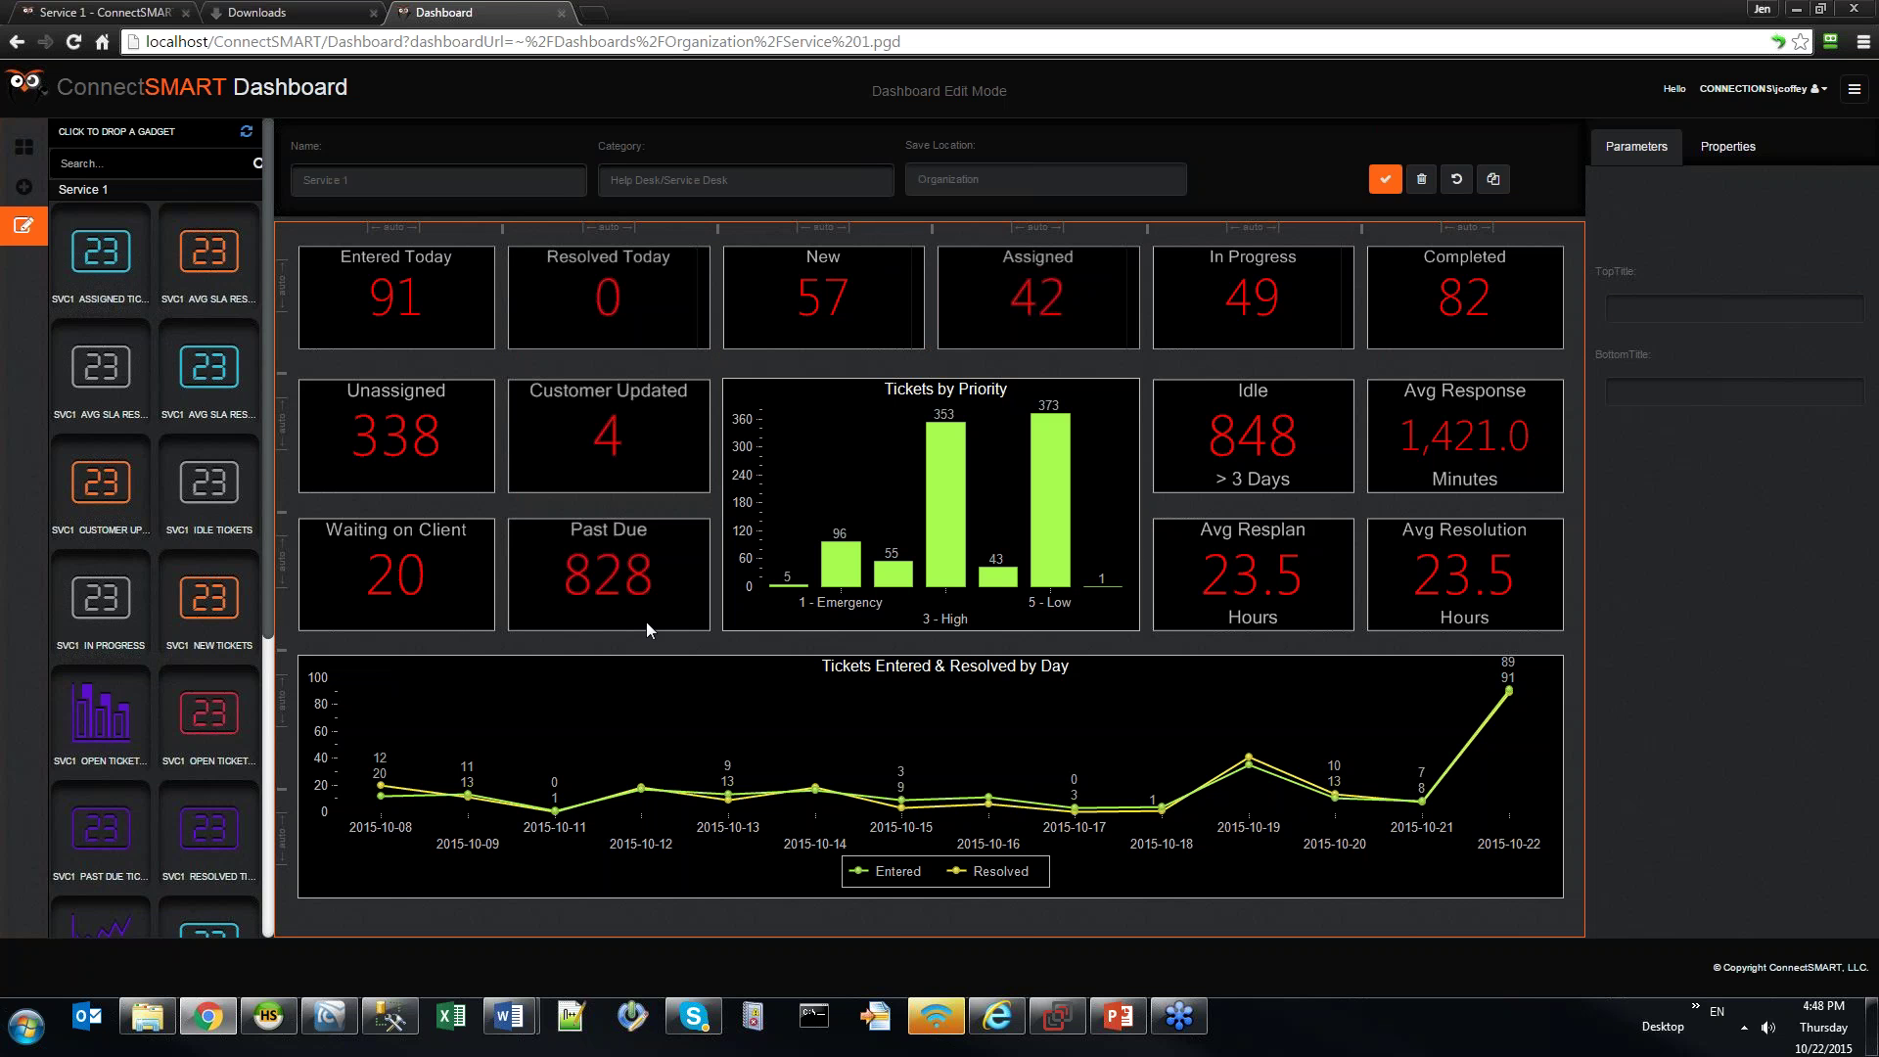
left_click(661, 587)
left_click(362, 450)
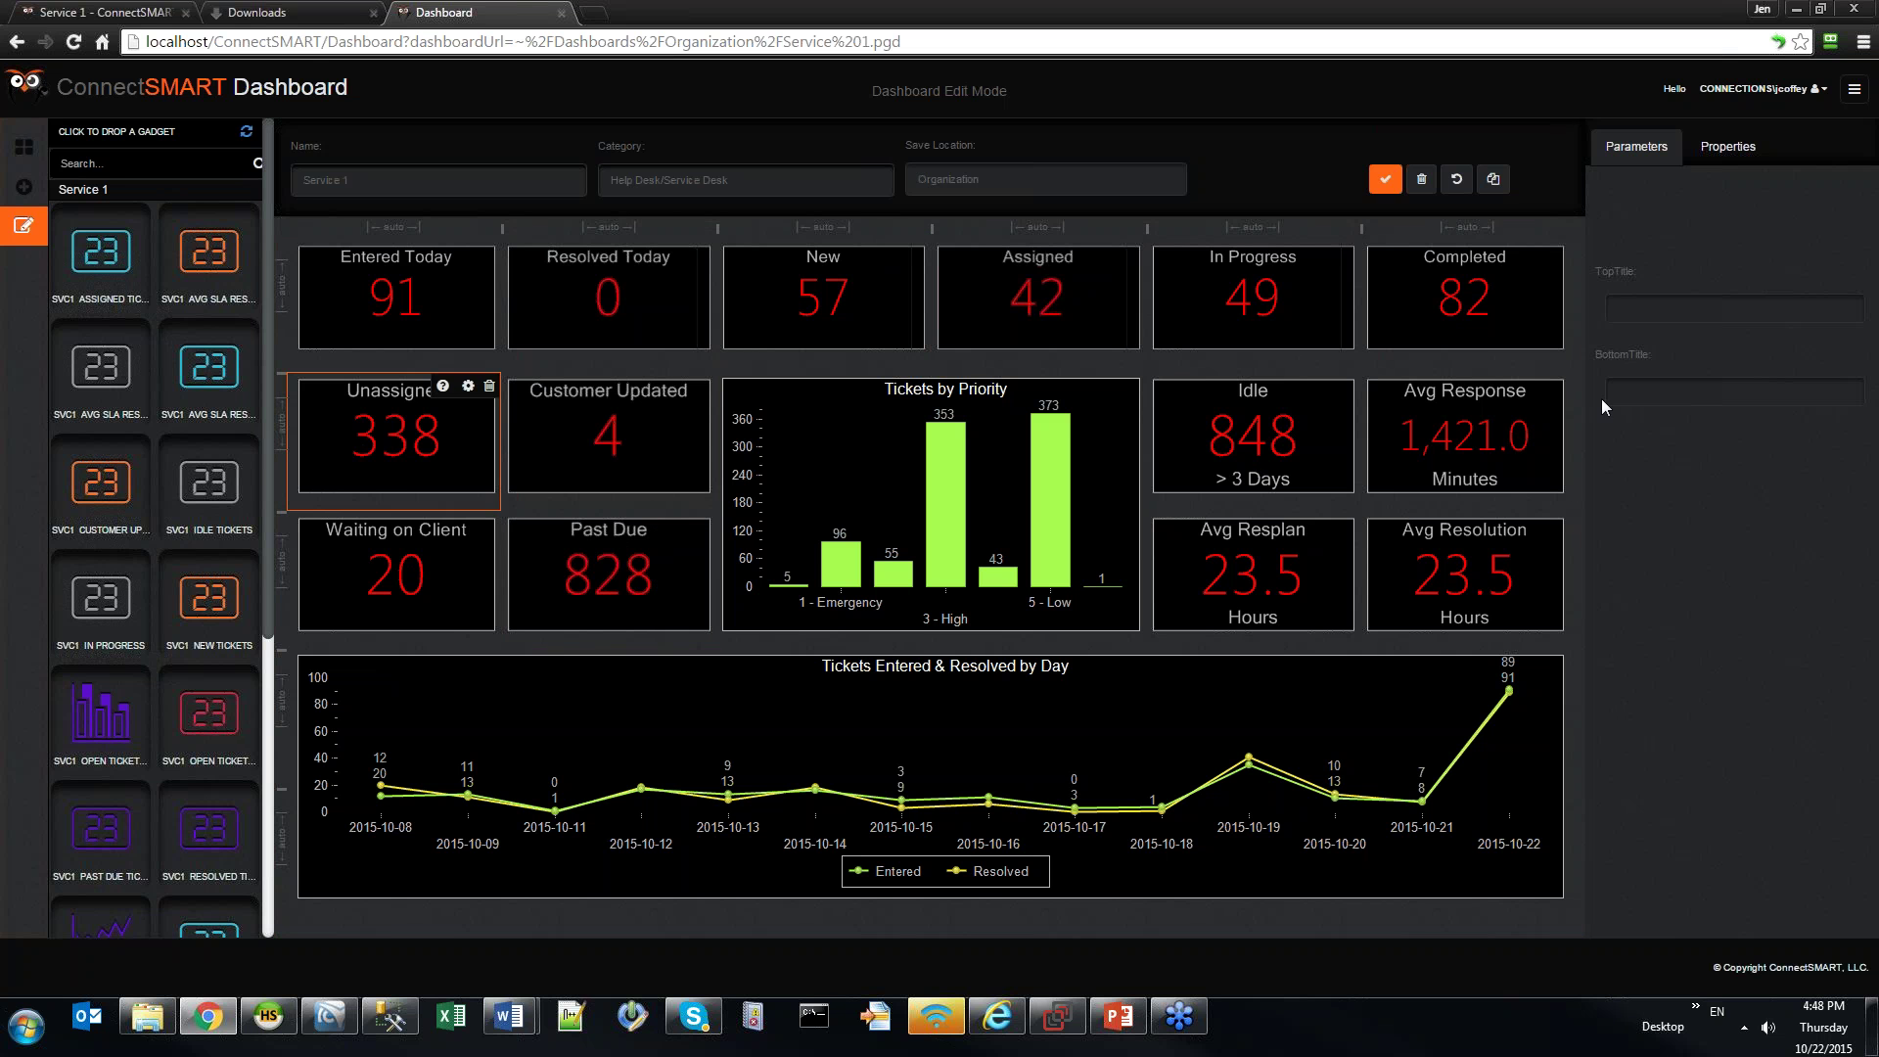
left_click(1732, 237)
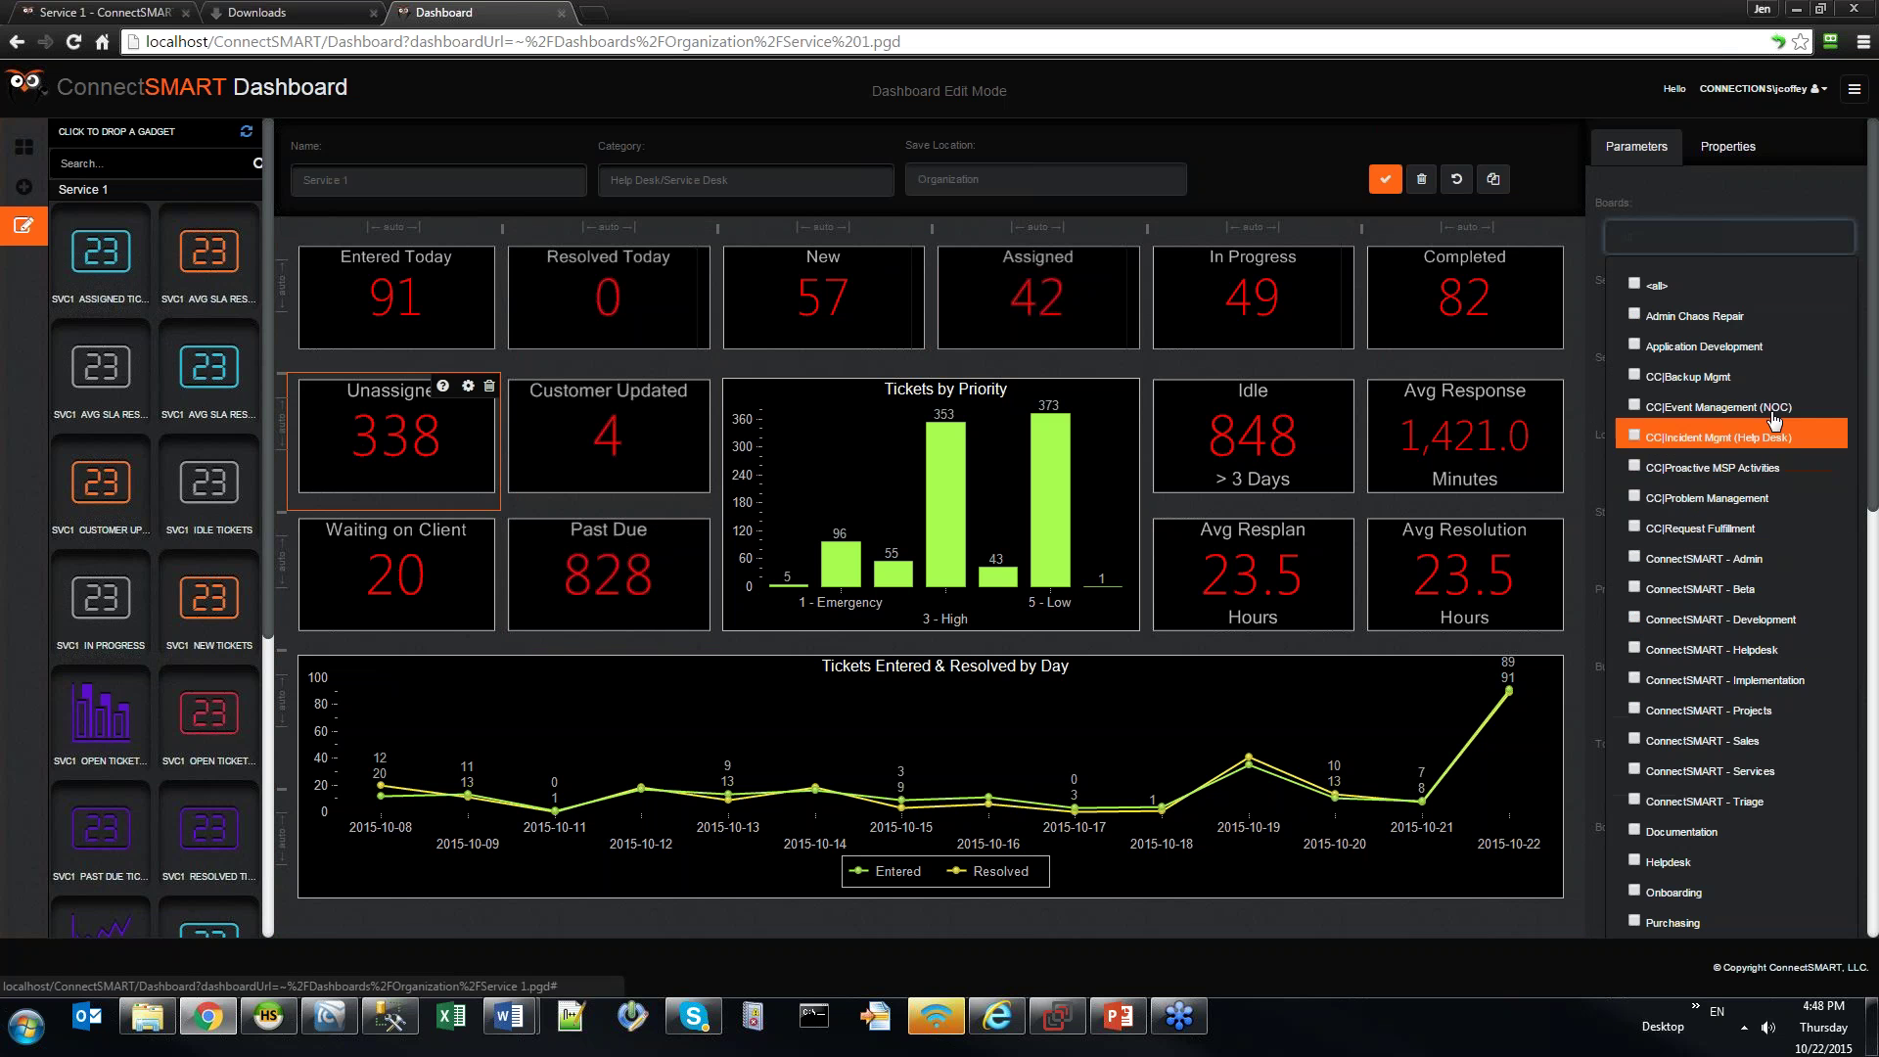
left_click(1742, 284)
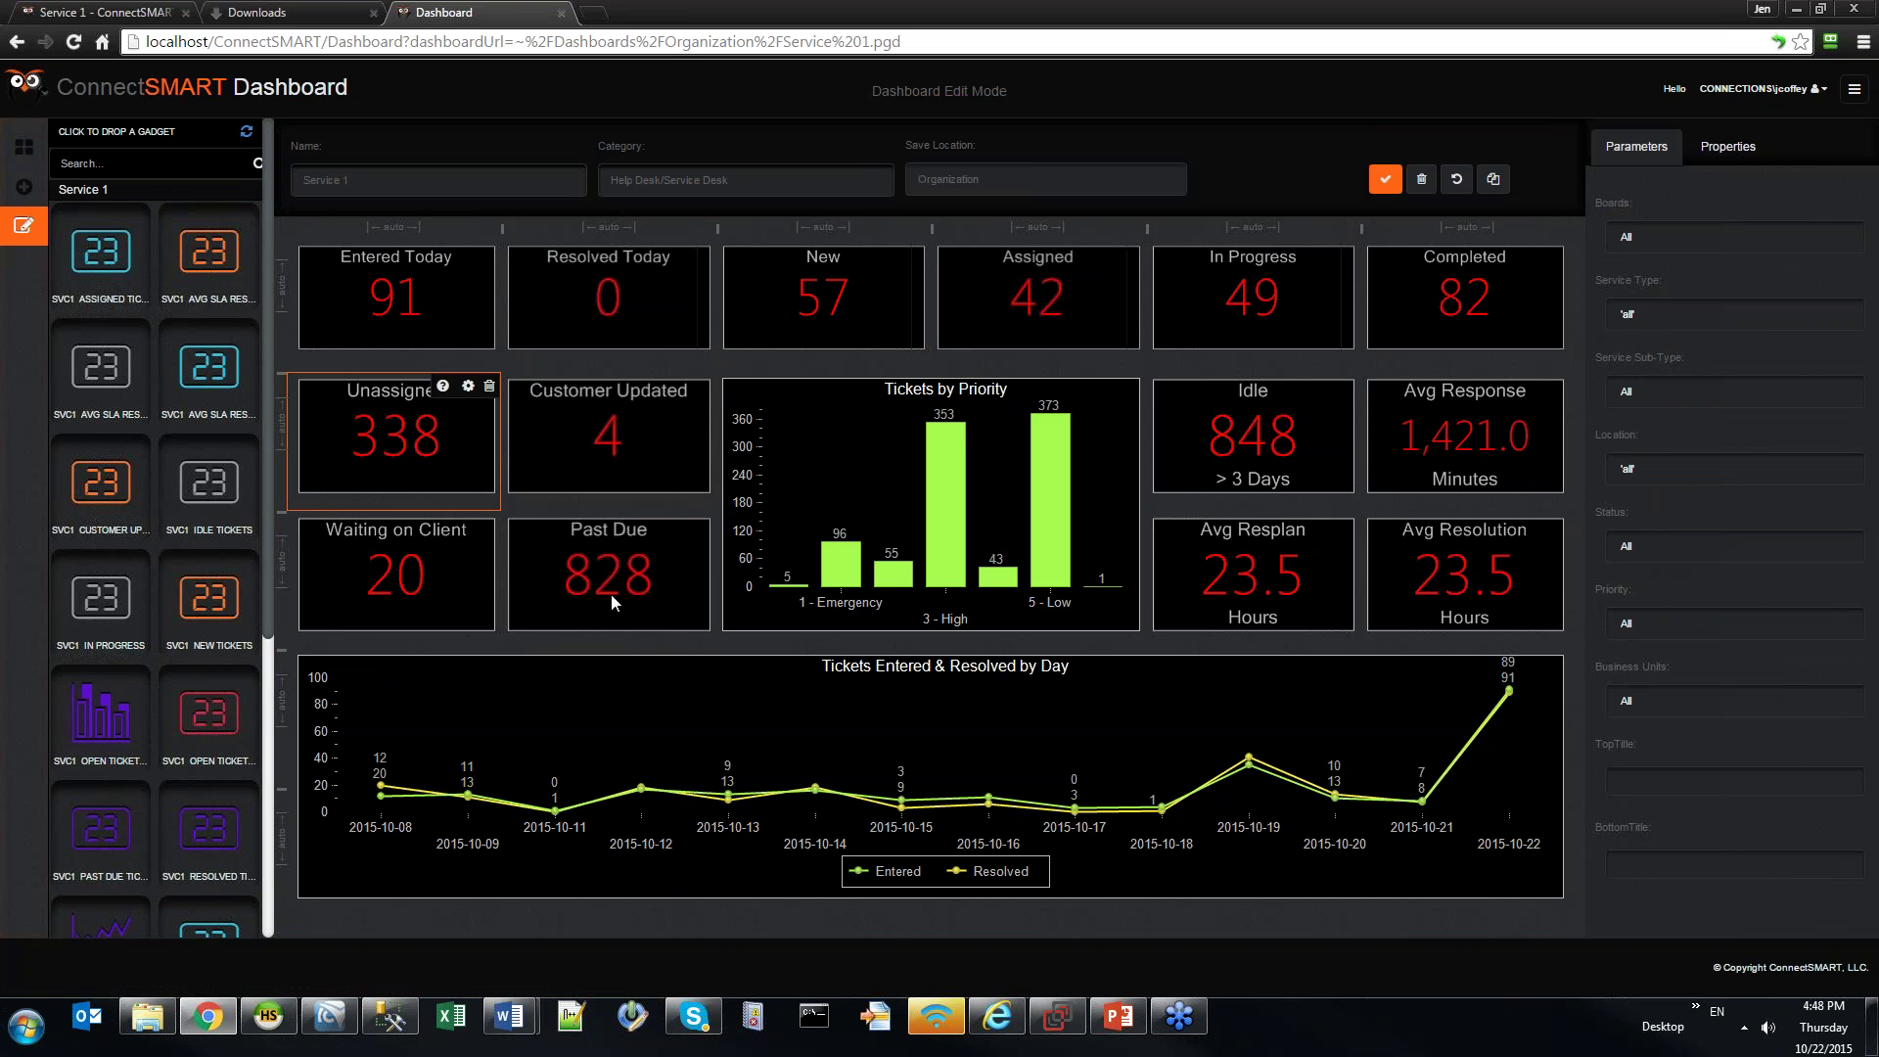
Review the parameters of the Idle gadget, including Days Idle and the title fields
left_click(1284, 470)
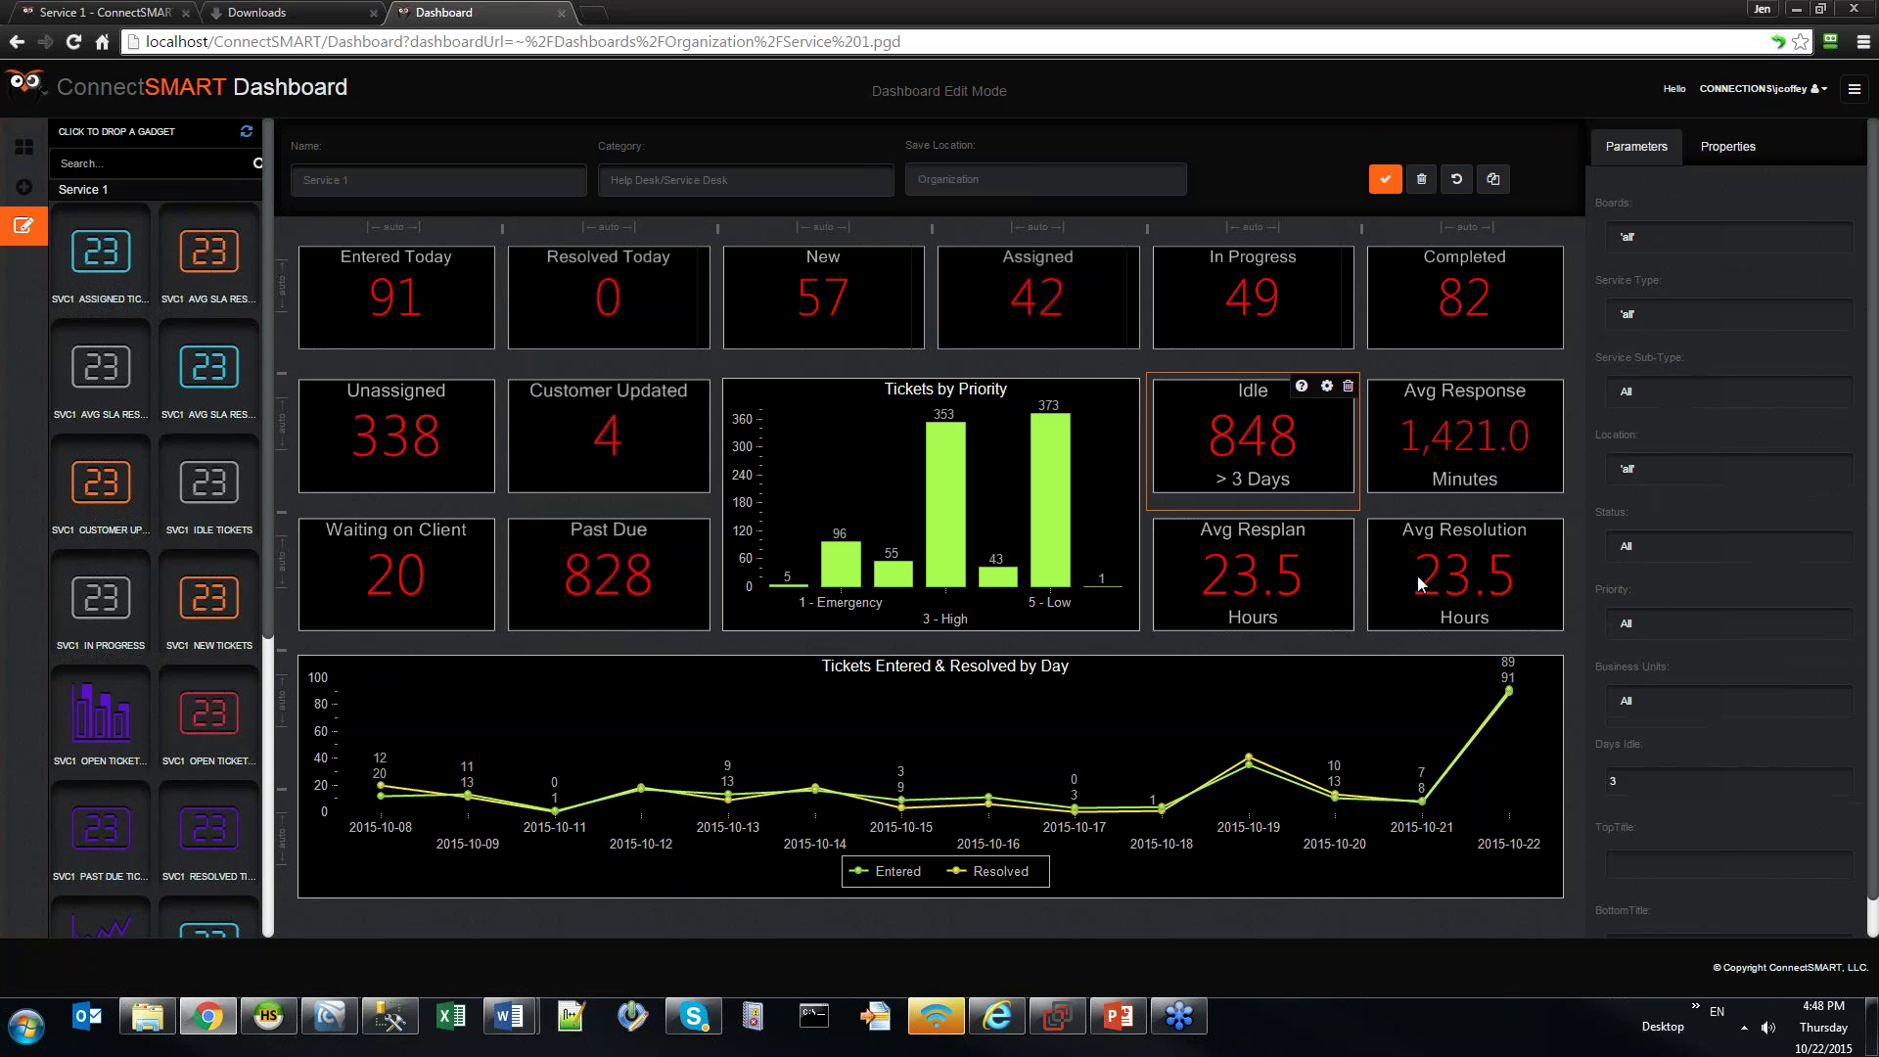
left_click(1728, 864)
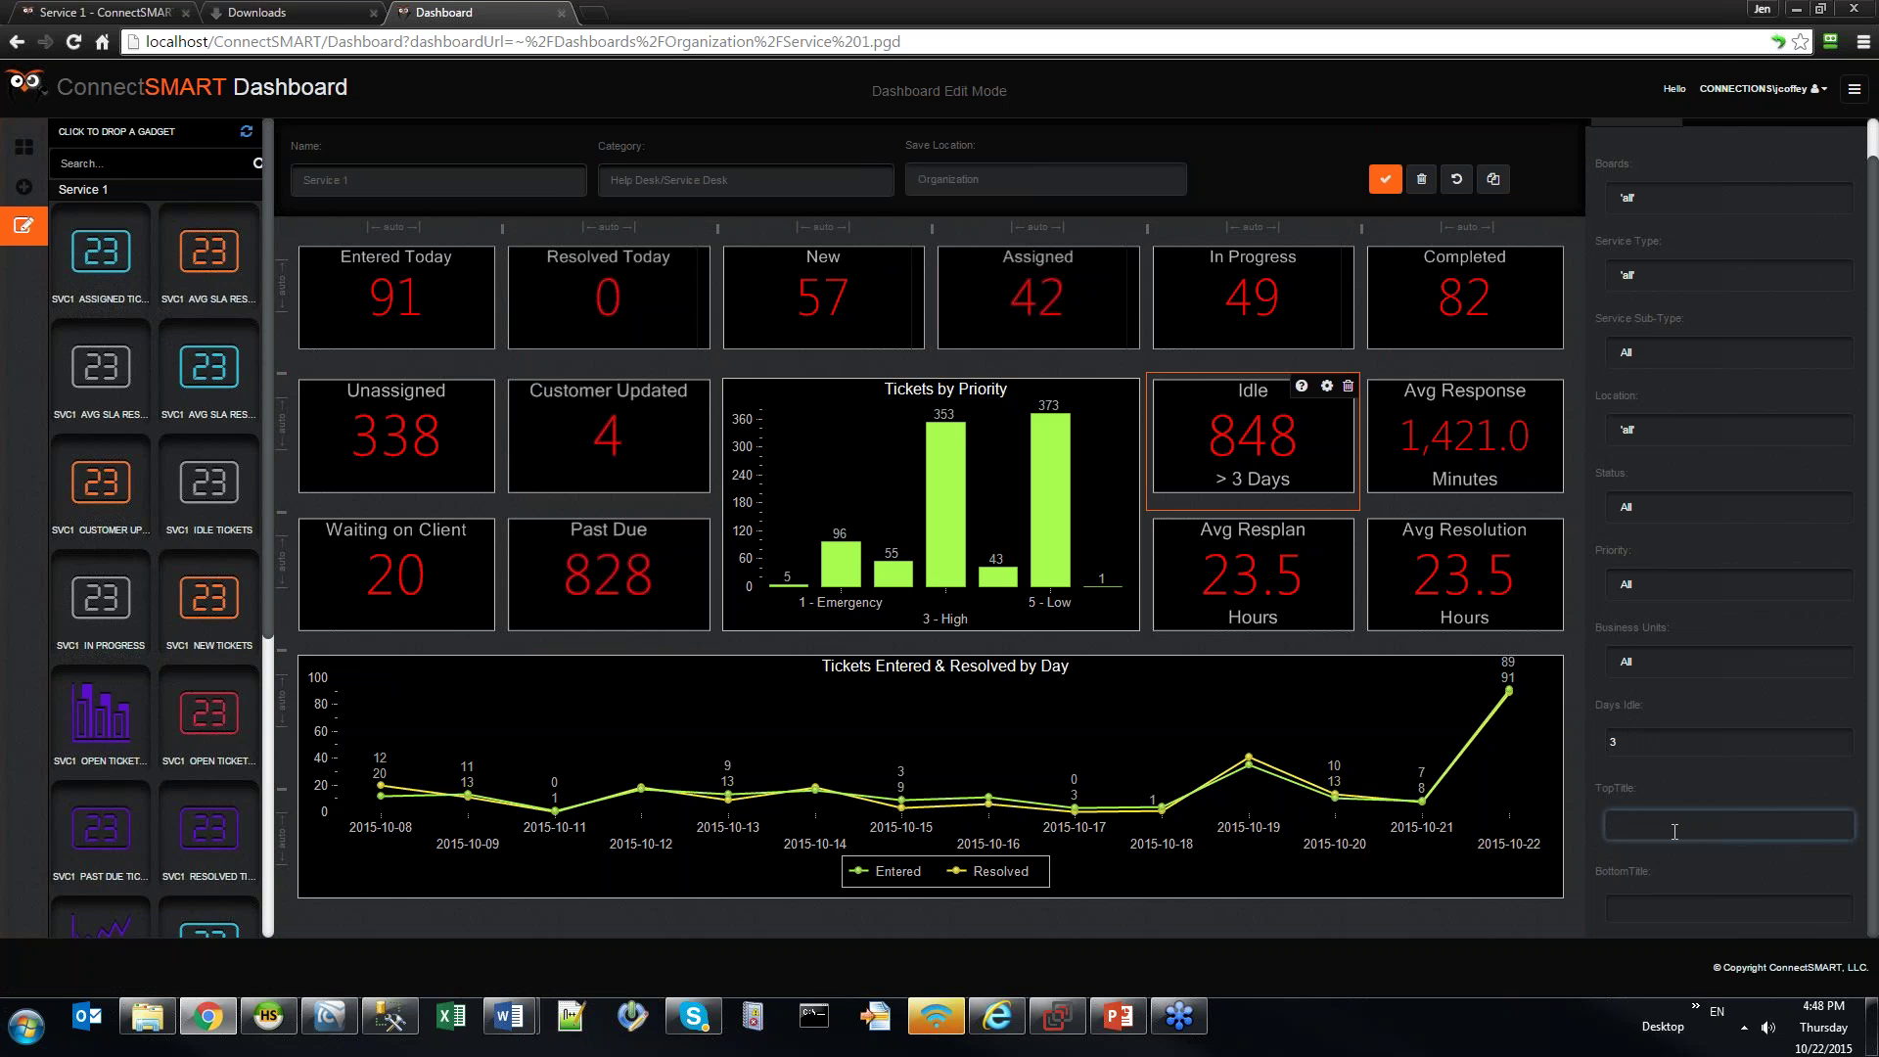
scroll(1674, 832, "up", 1)
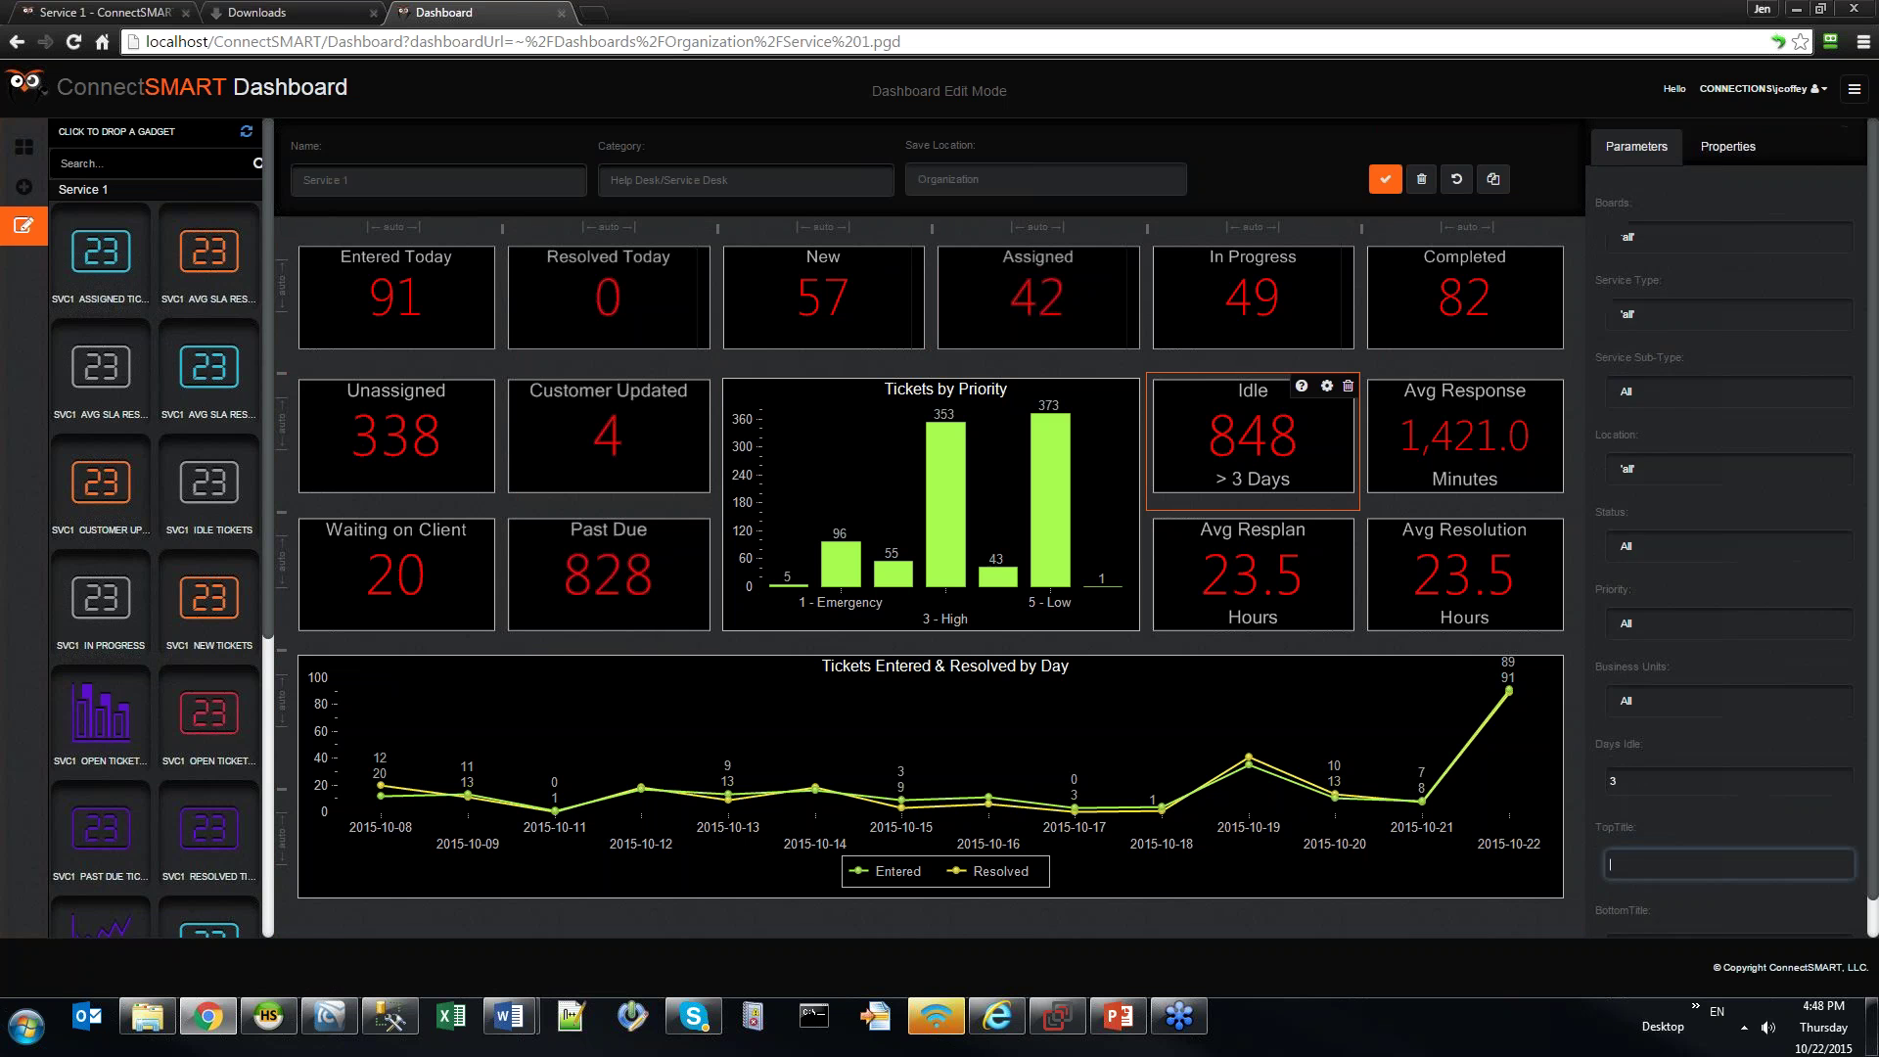
left_click(1654, 146)
Set the New gadget's TopTitle to "Tickets in New Status" and its BottomTitle to "Only on Help Desk"
left_click(842, 340)
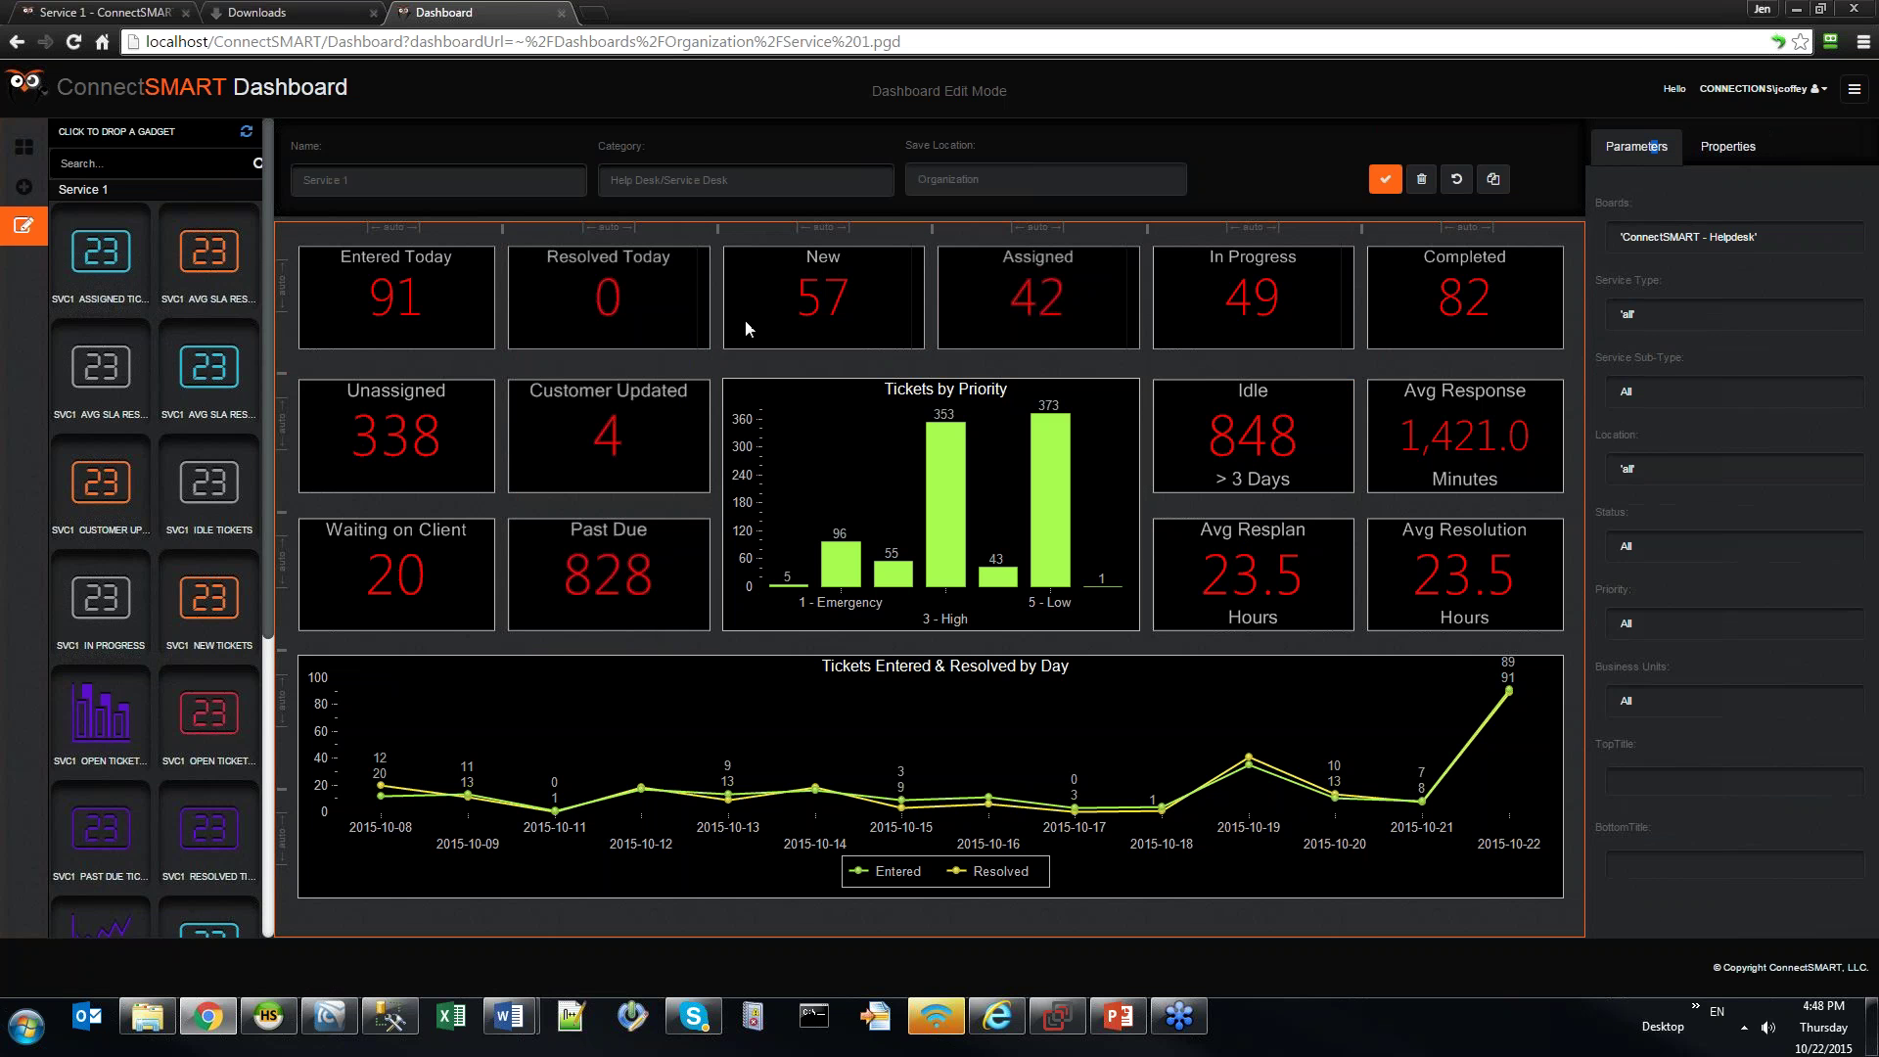
left_click(1759, 783)
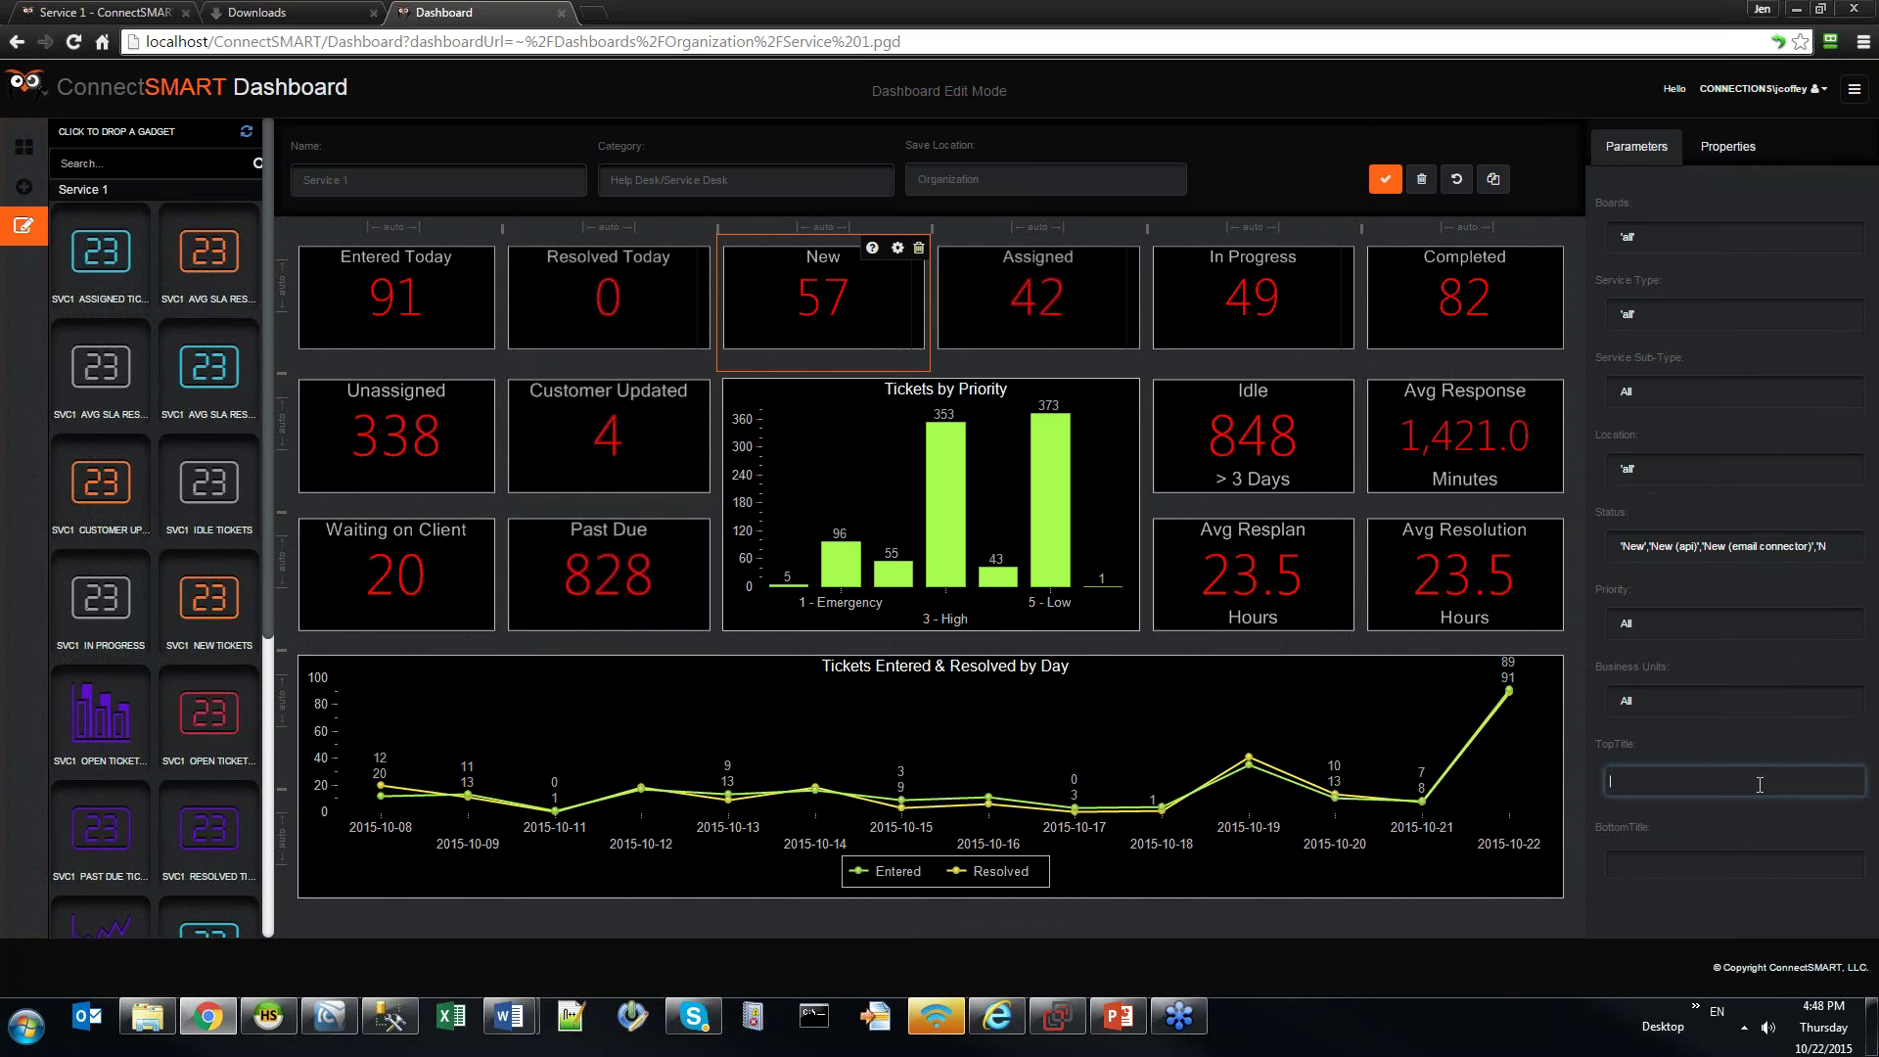
type("New Tickets")
key("Tab")
left_click(1722, 773)
key("ctrl+a")
type("Ticke")
key("Tab")
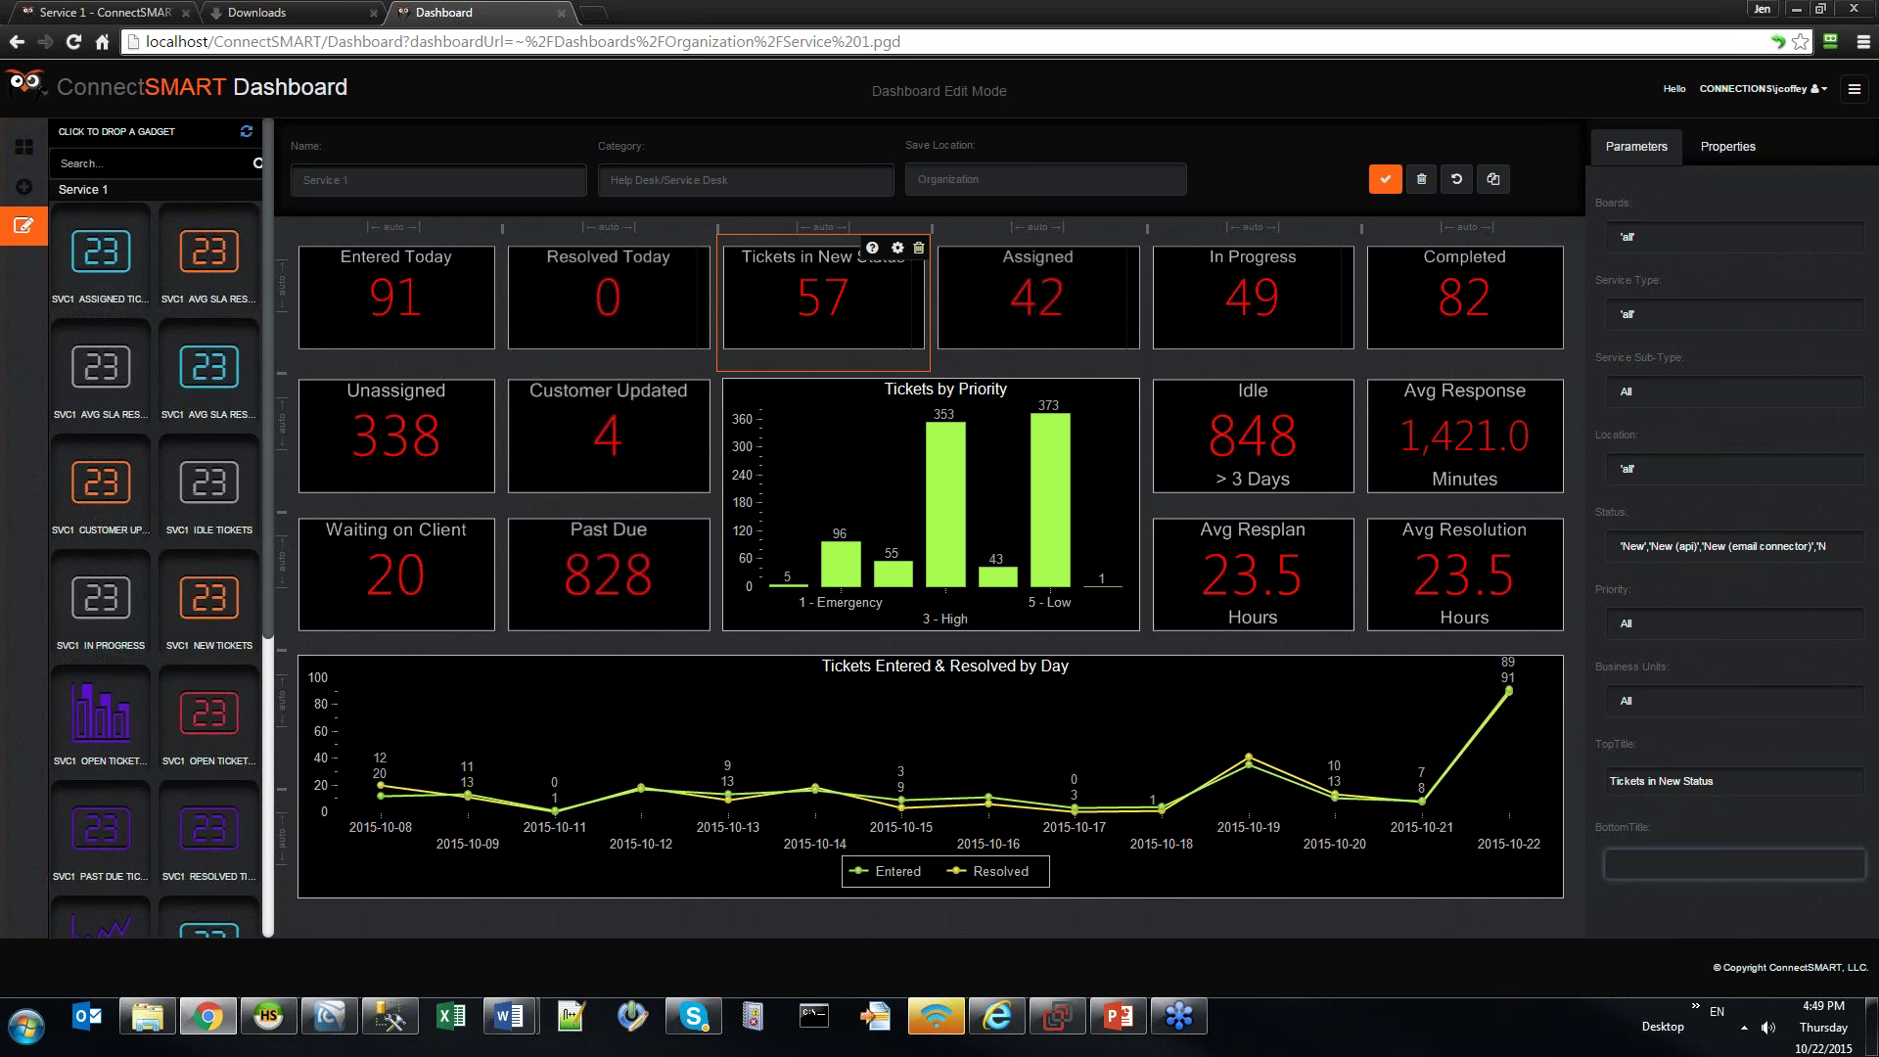
type("Only on Help Desk")
key("ctrl+l")
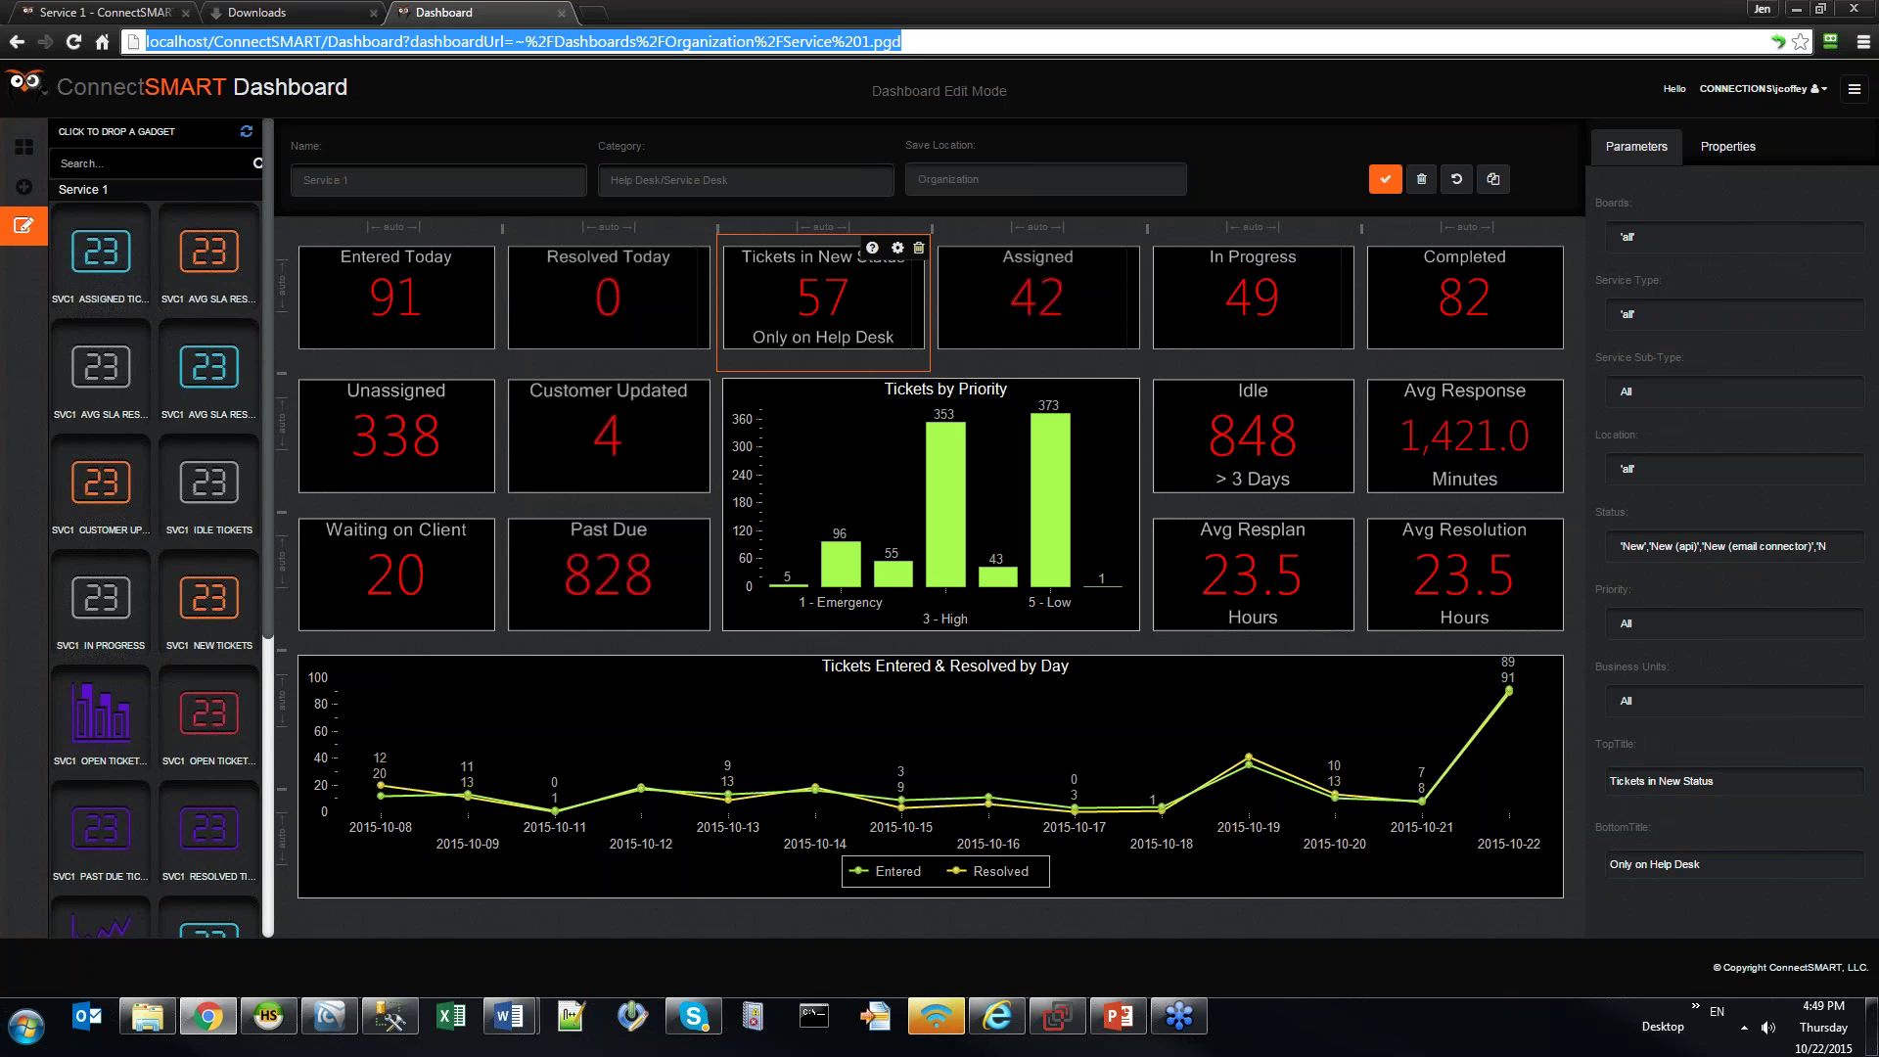
Clear the TopTitle and BottomTitle parameters of the New gadget
left_click(1750, 782)
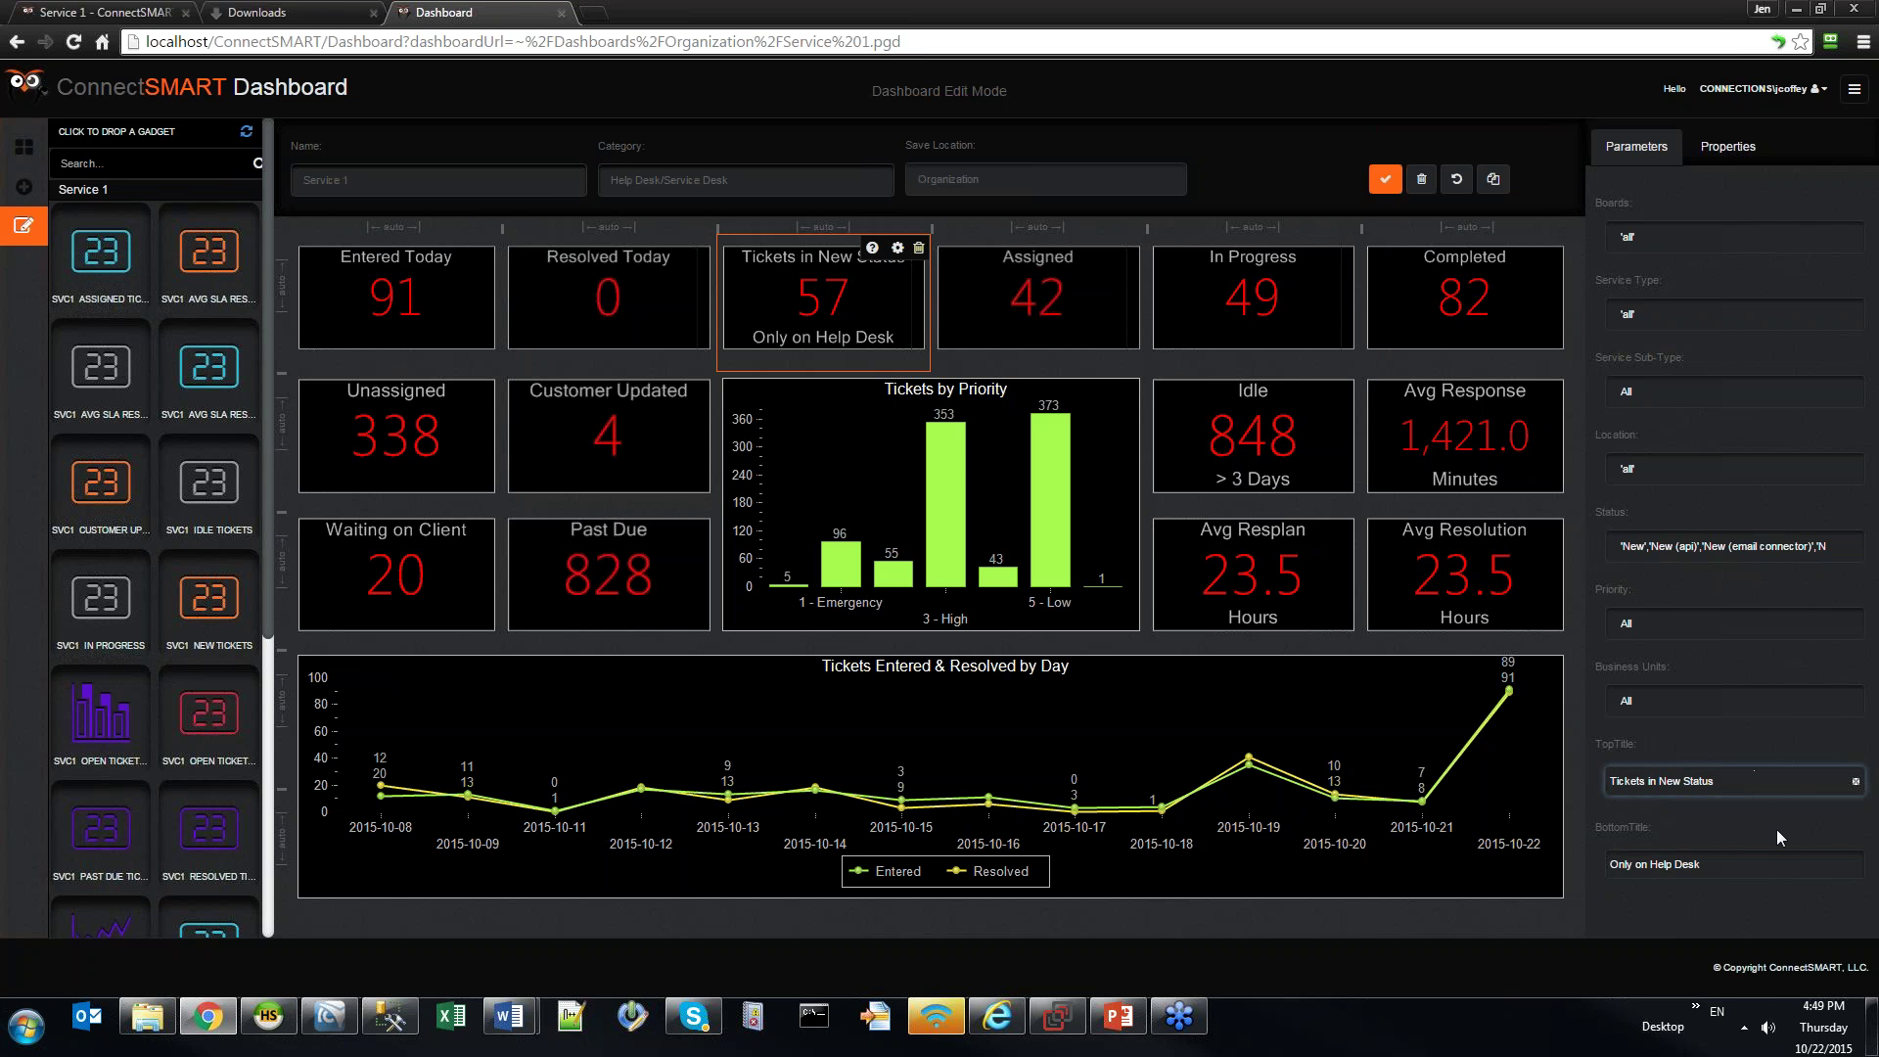
key("ctrl+a")
key("BackSpace")
left_click(1761, 854)
key("ctrl+a")
key("BackSpace")
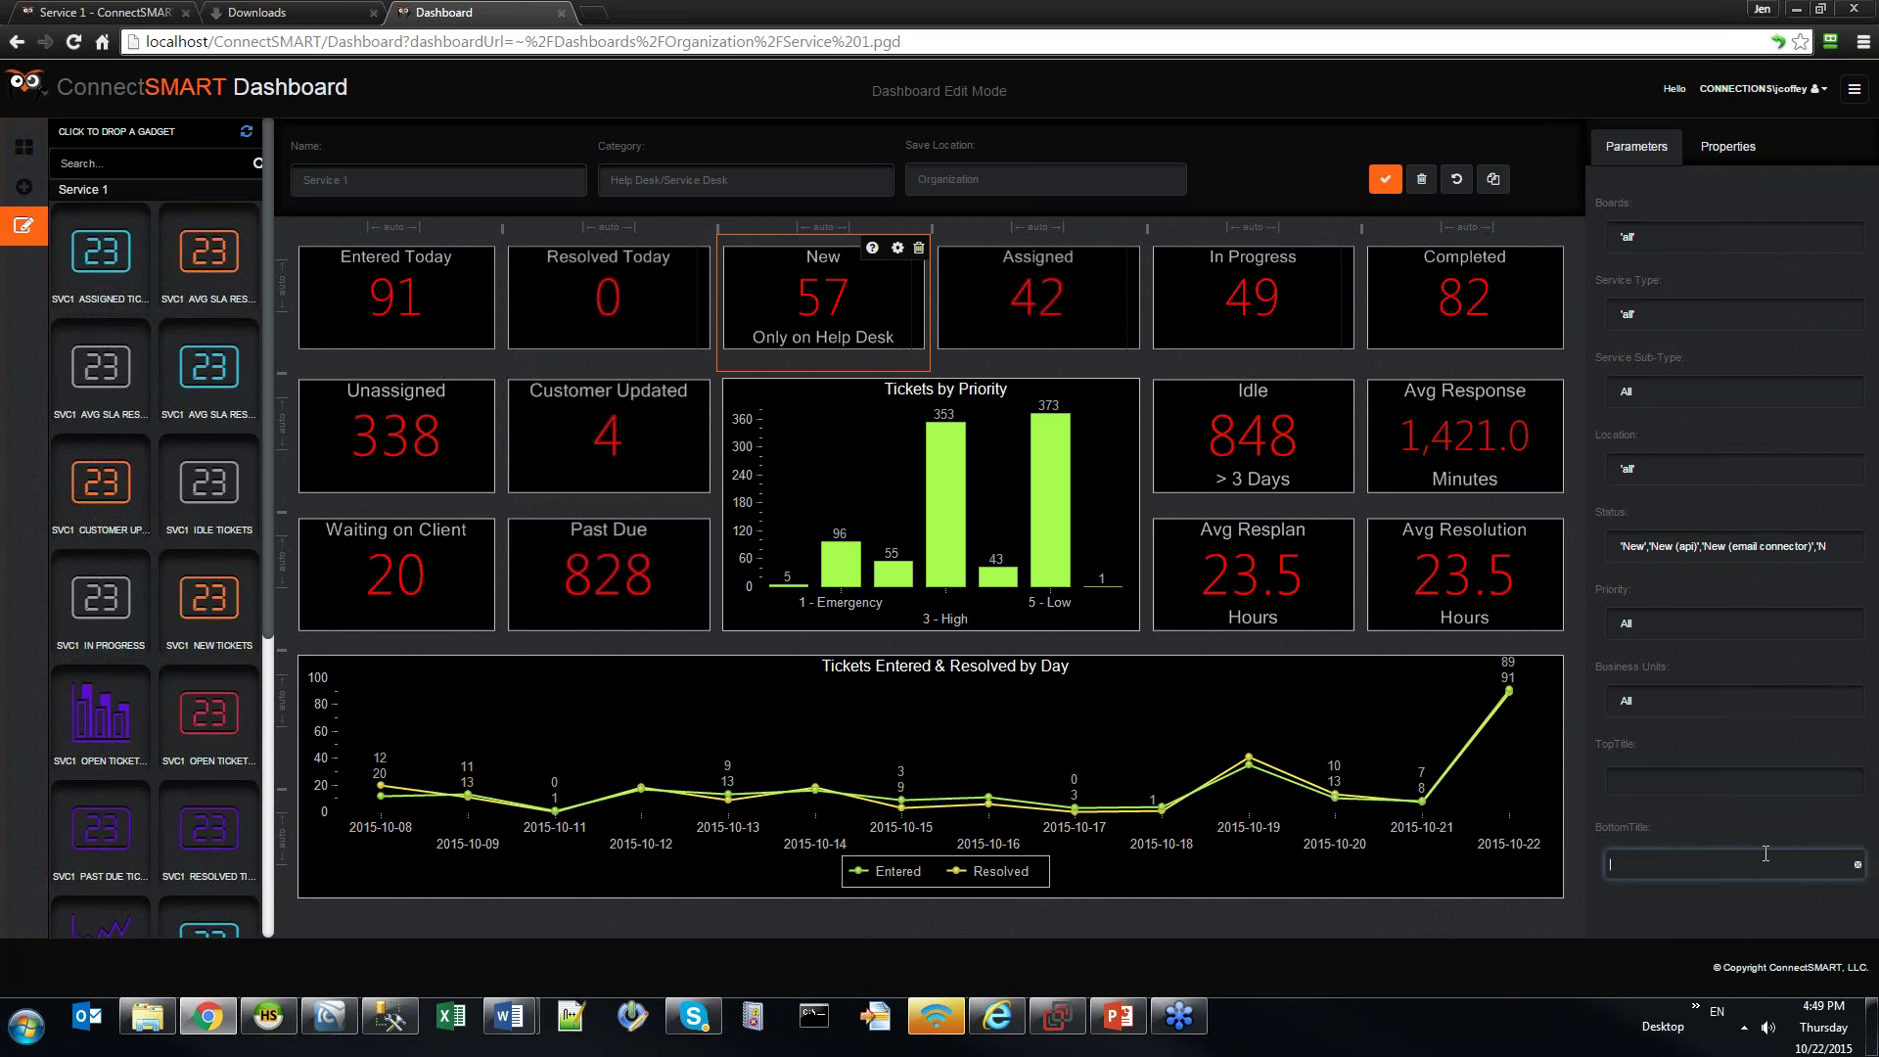
left_click(1859, 89)
left_click(1770, 870)
left_click(1685, 787)
left_click(1661, 934)
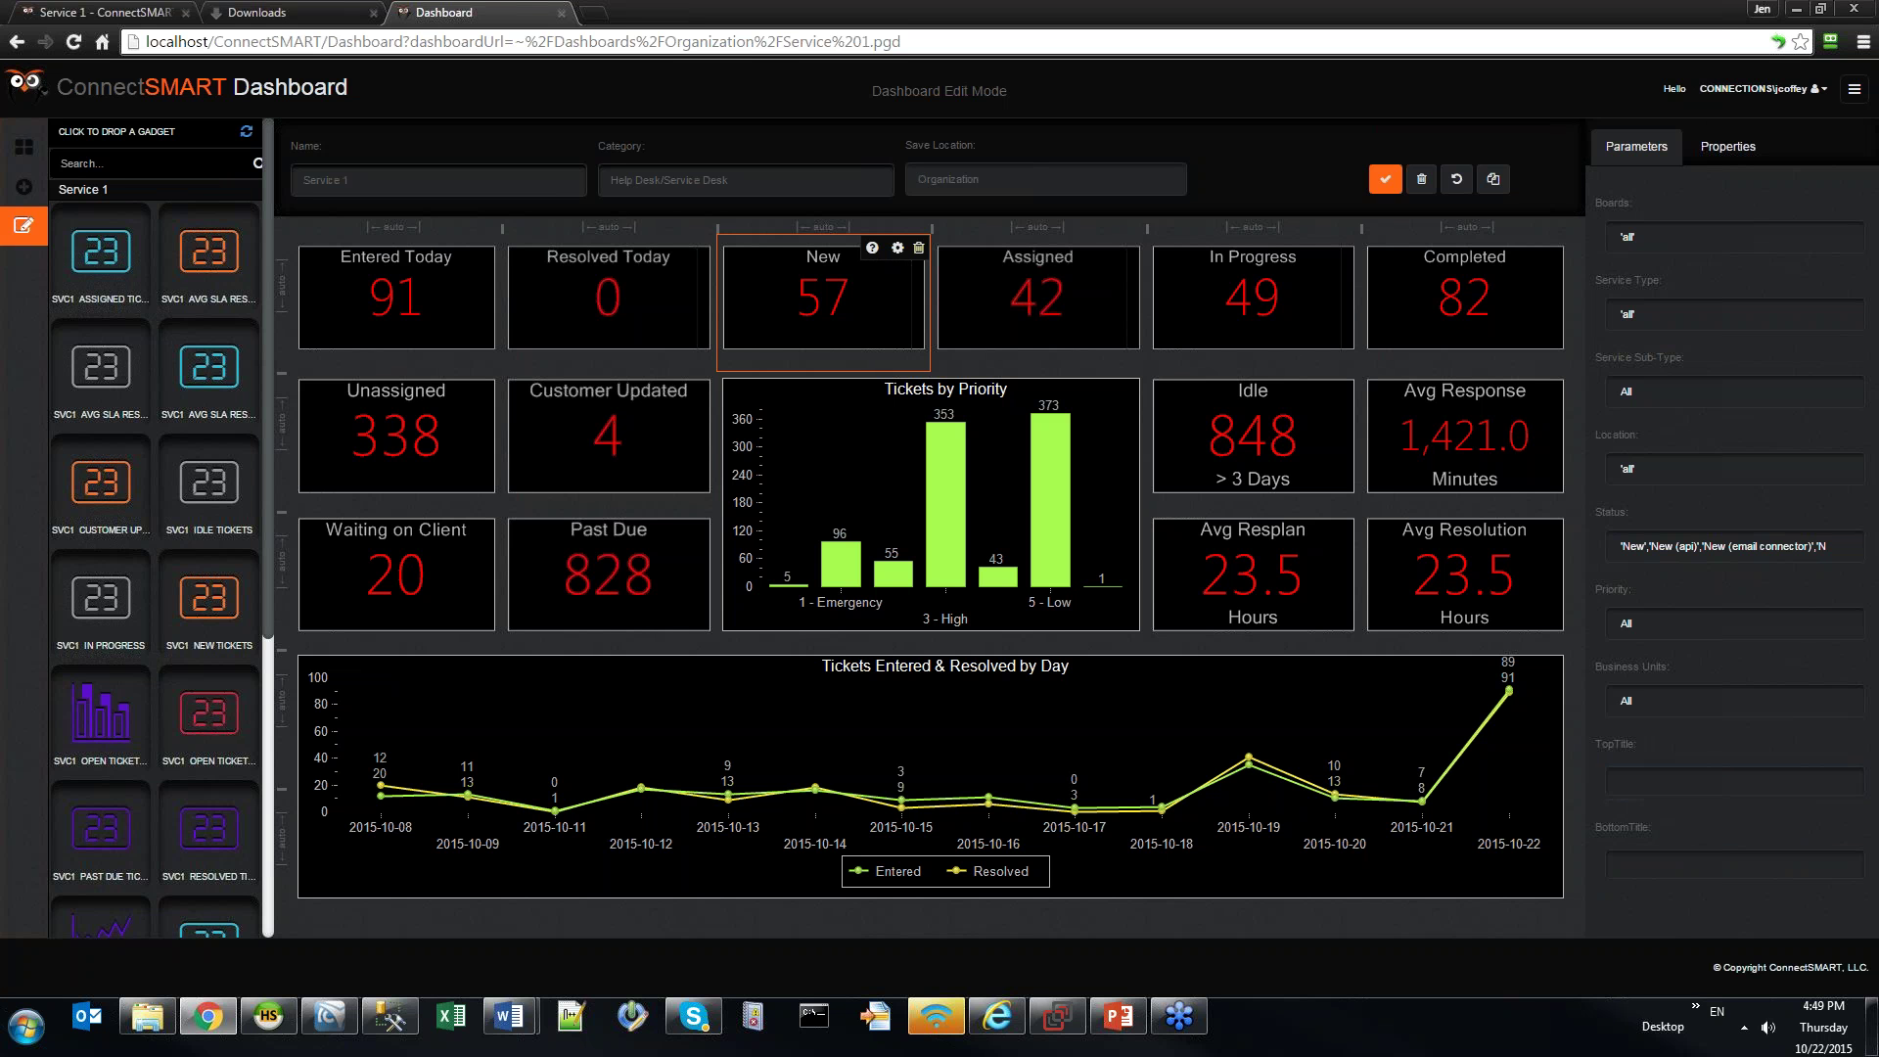
left_click(1724, 782)
left_click(1703, 912)
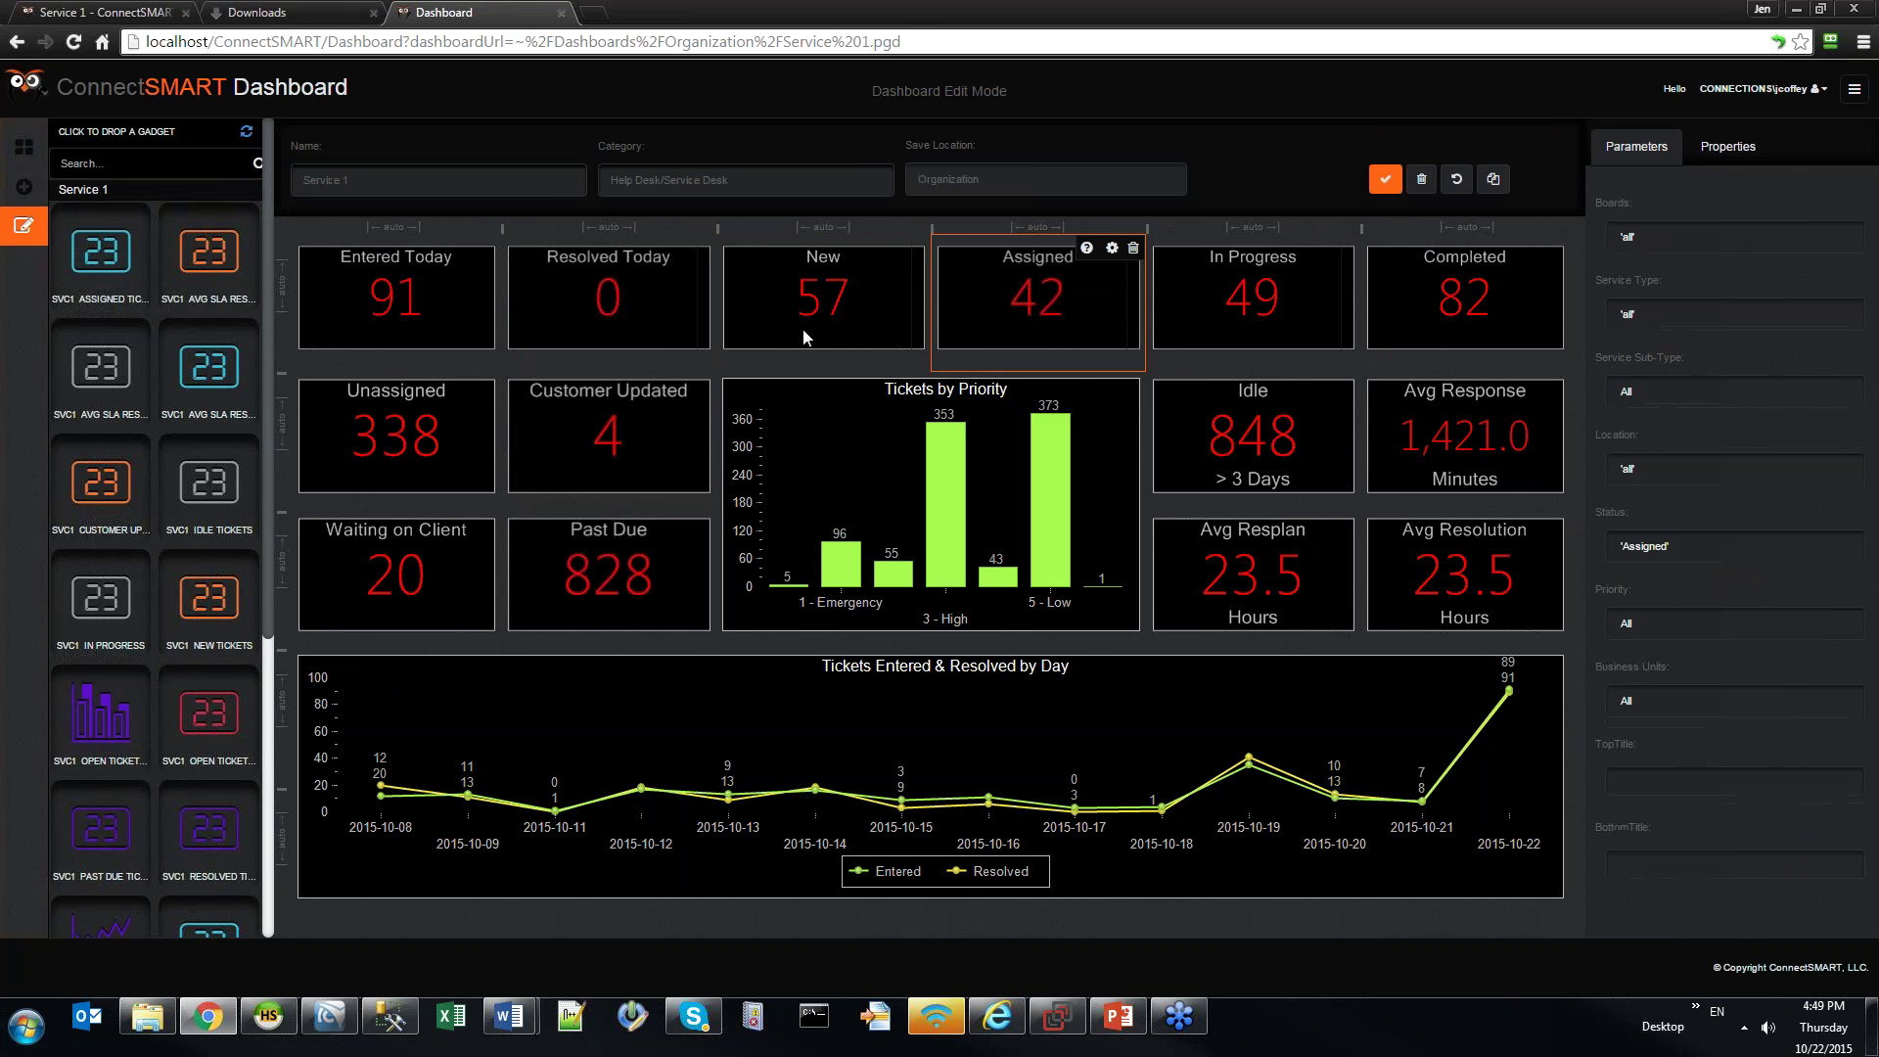
Set the Tickets by Priority chart's TopTitle to "Open Tickets by Priority" and its BottomTitle to "Help Desk"
left_click(1116, 460)
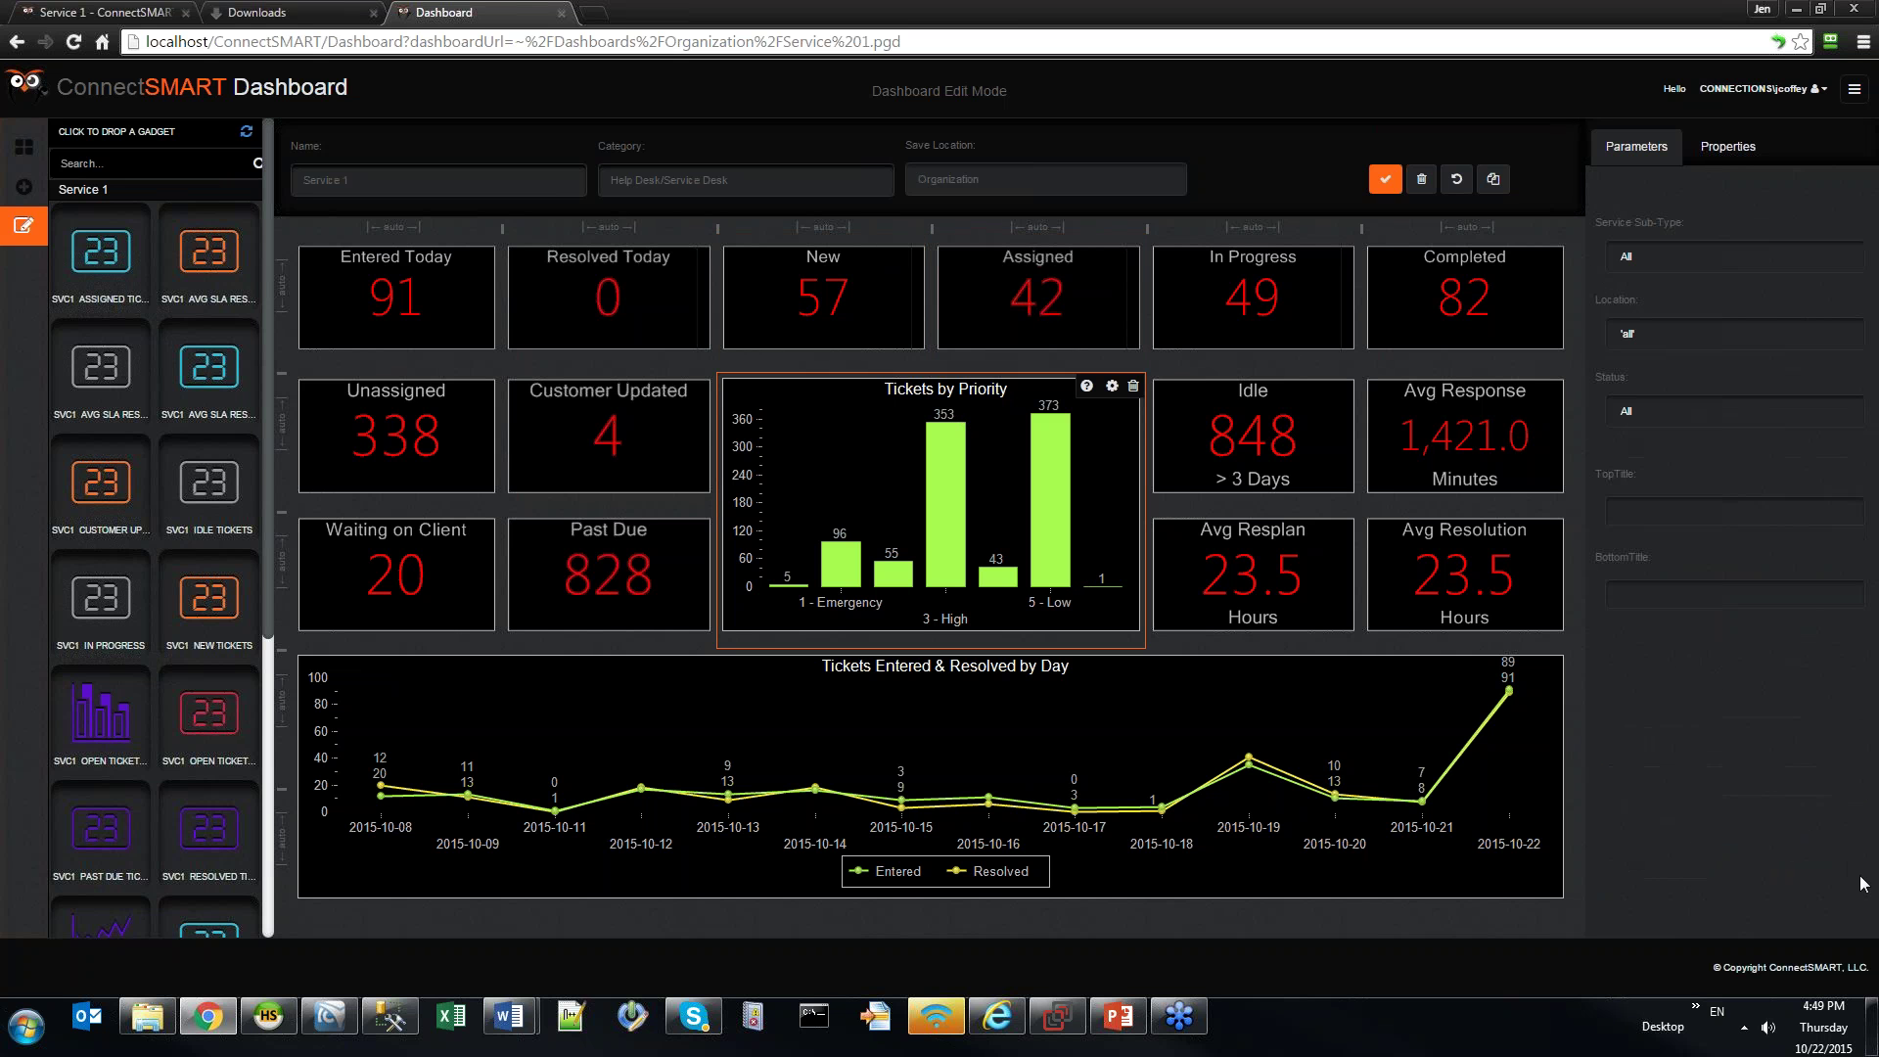
left_click(1739, 780)
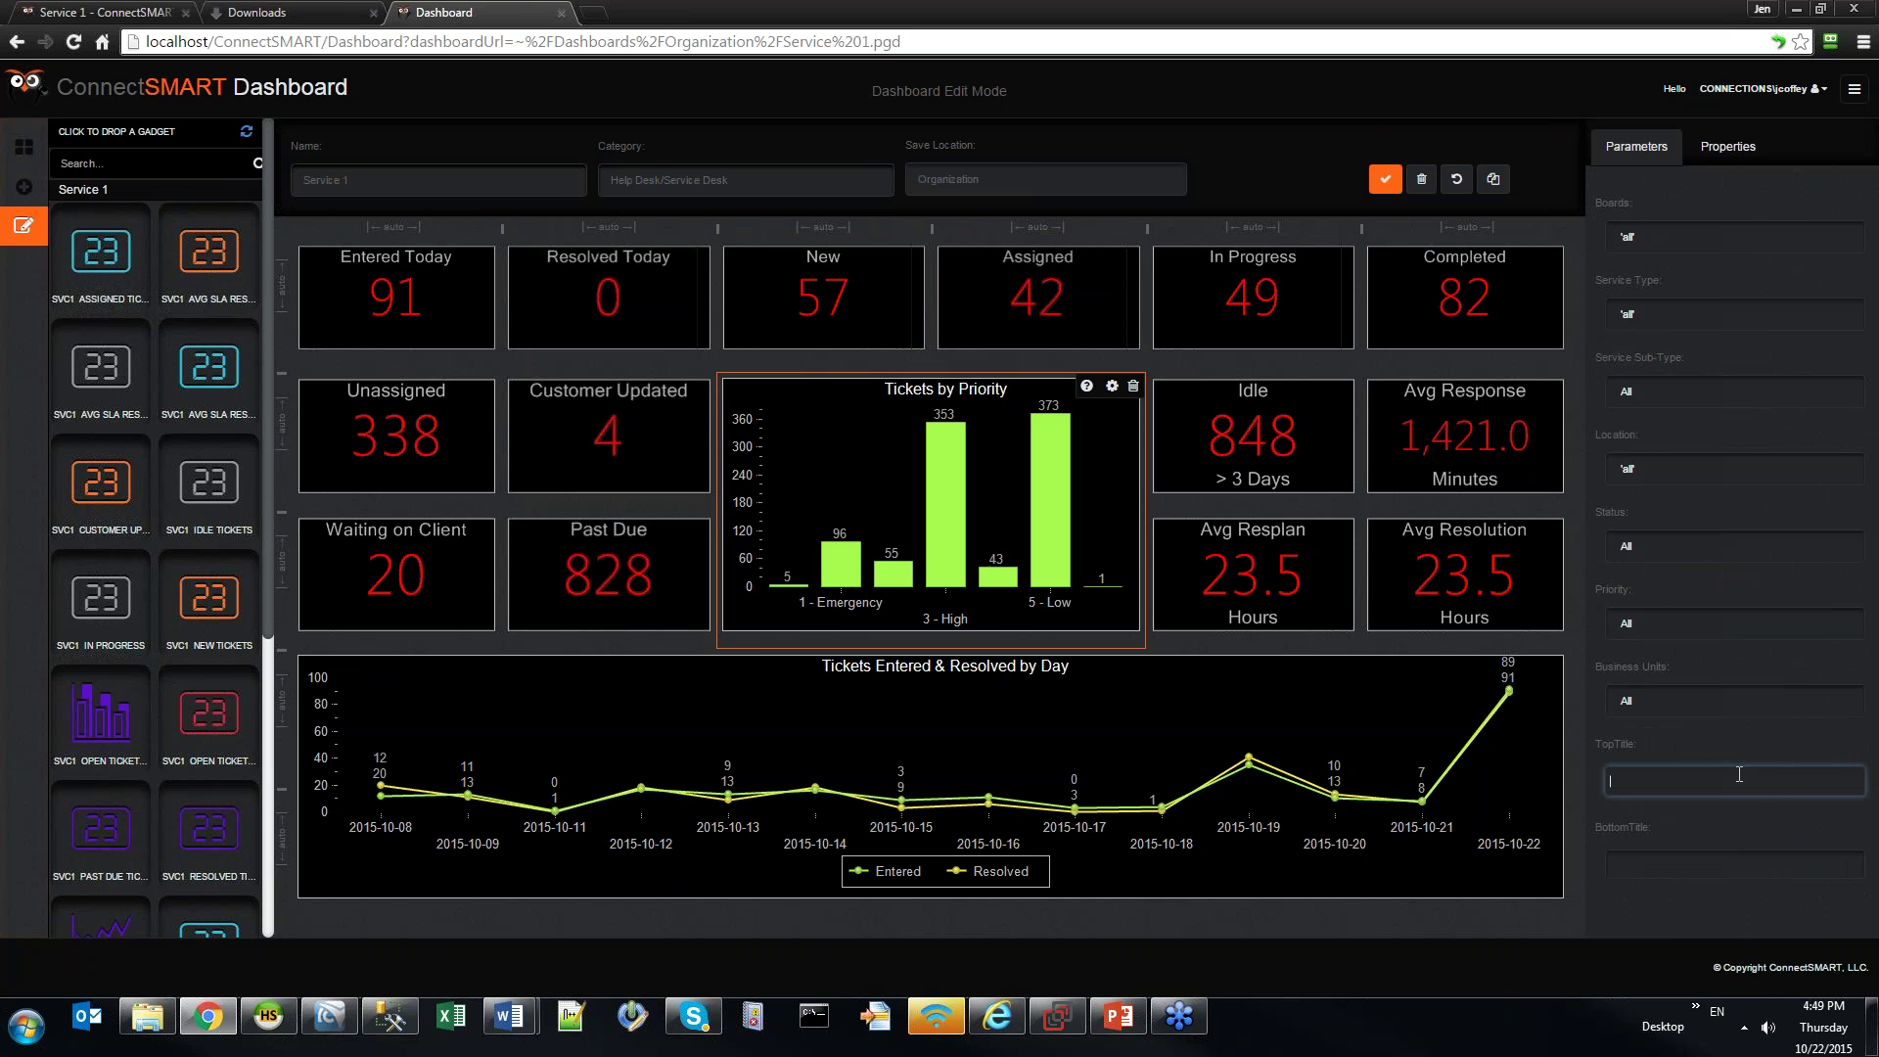
type("Open Tickets by Priority")
key("Tab")
type("Help Desk")
key("Tab")
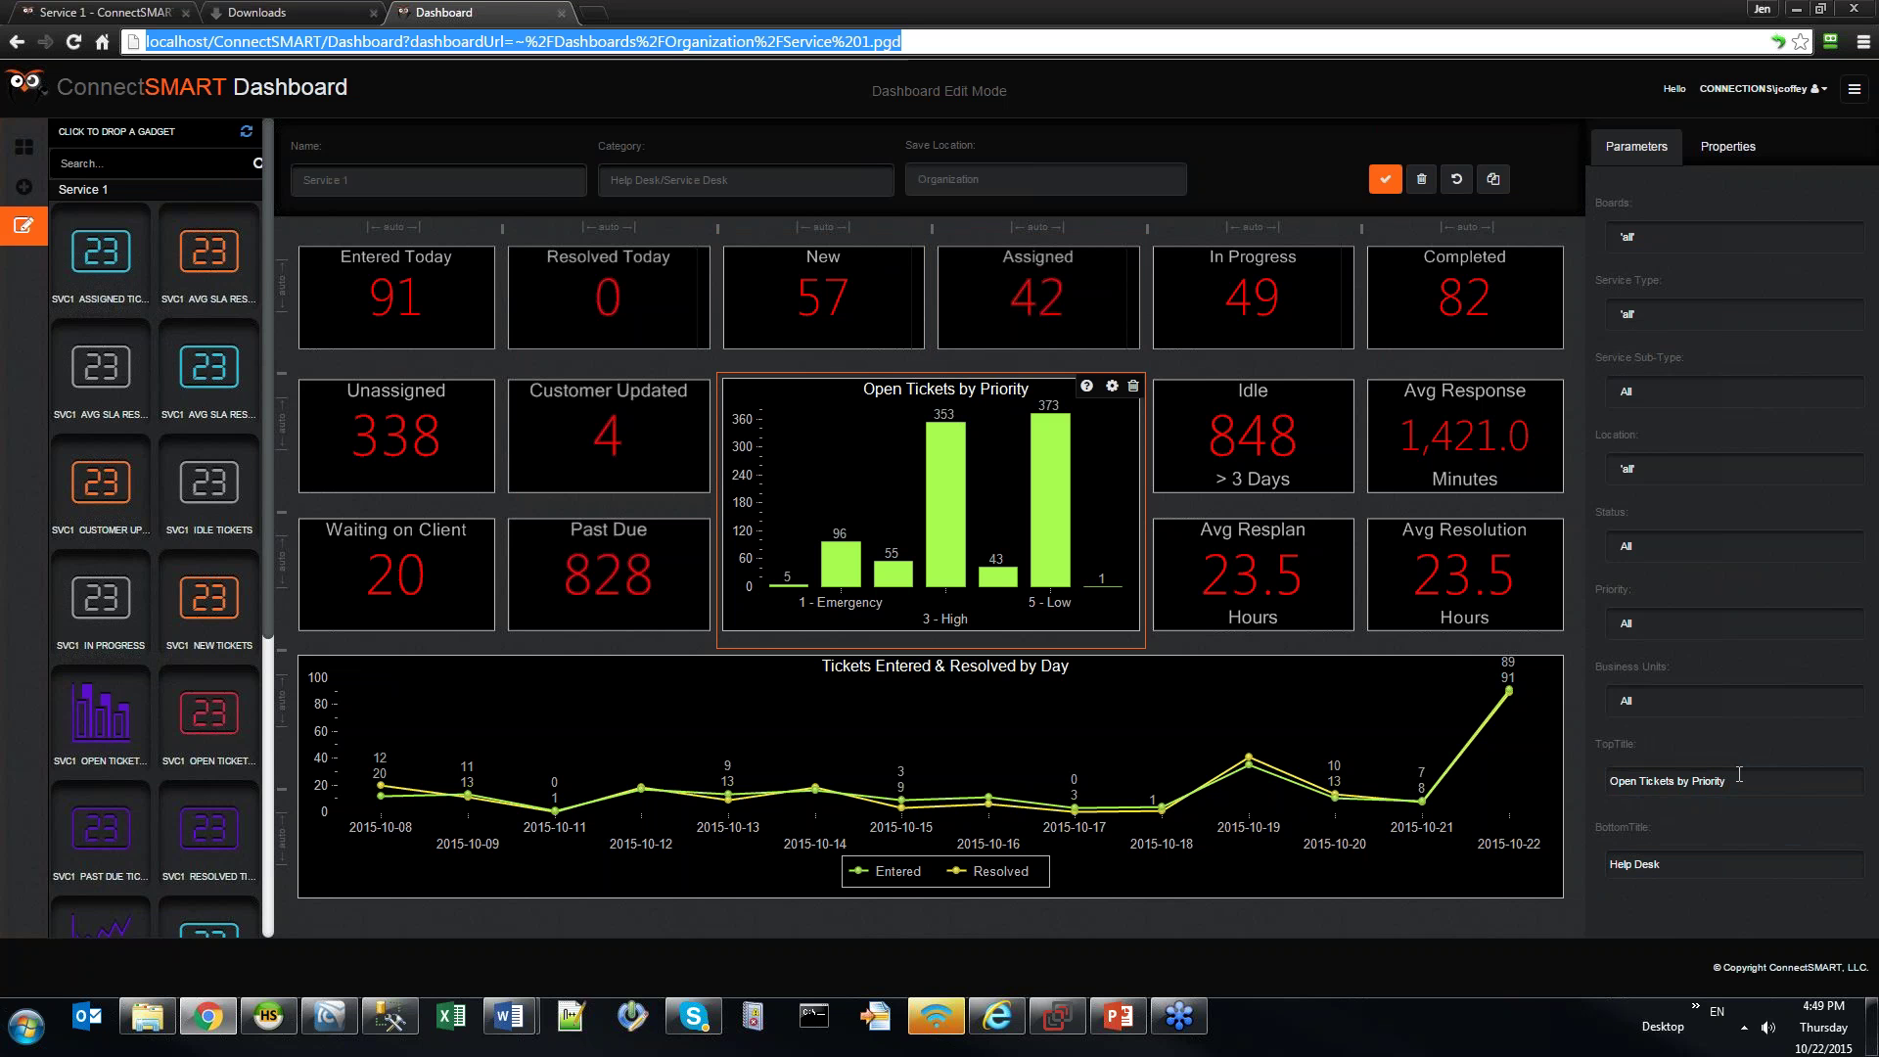
left_click(1765, 861)
left_click(1798, 782)
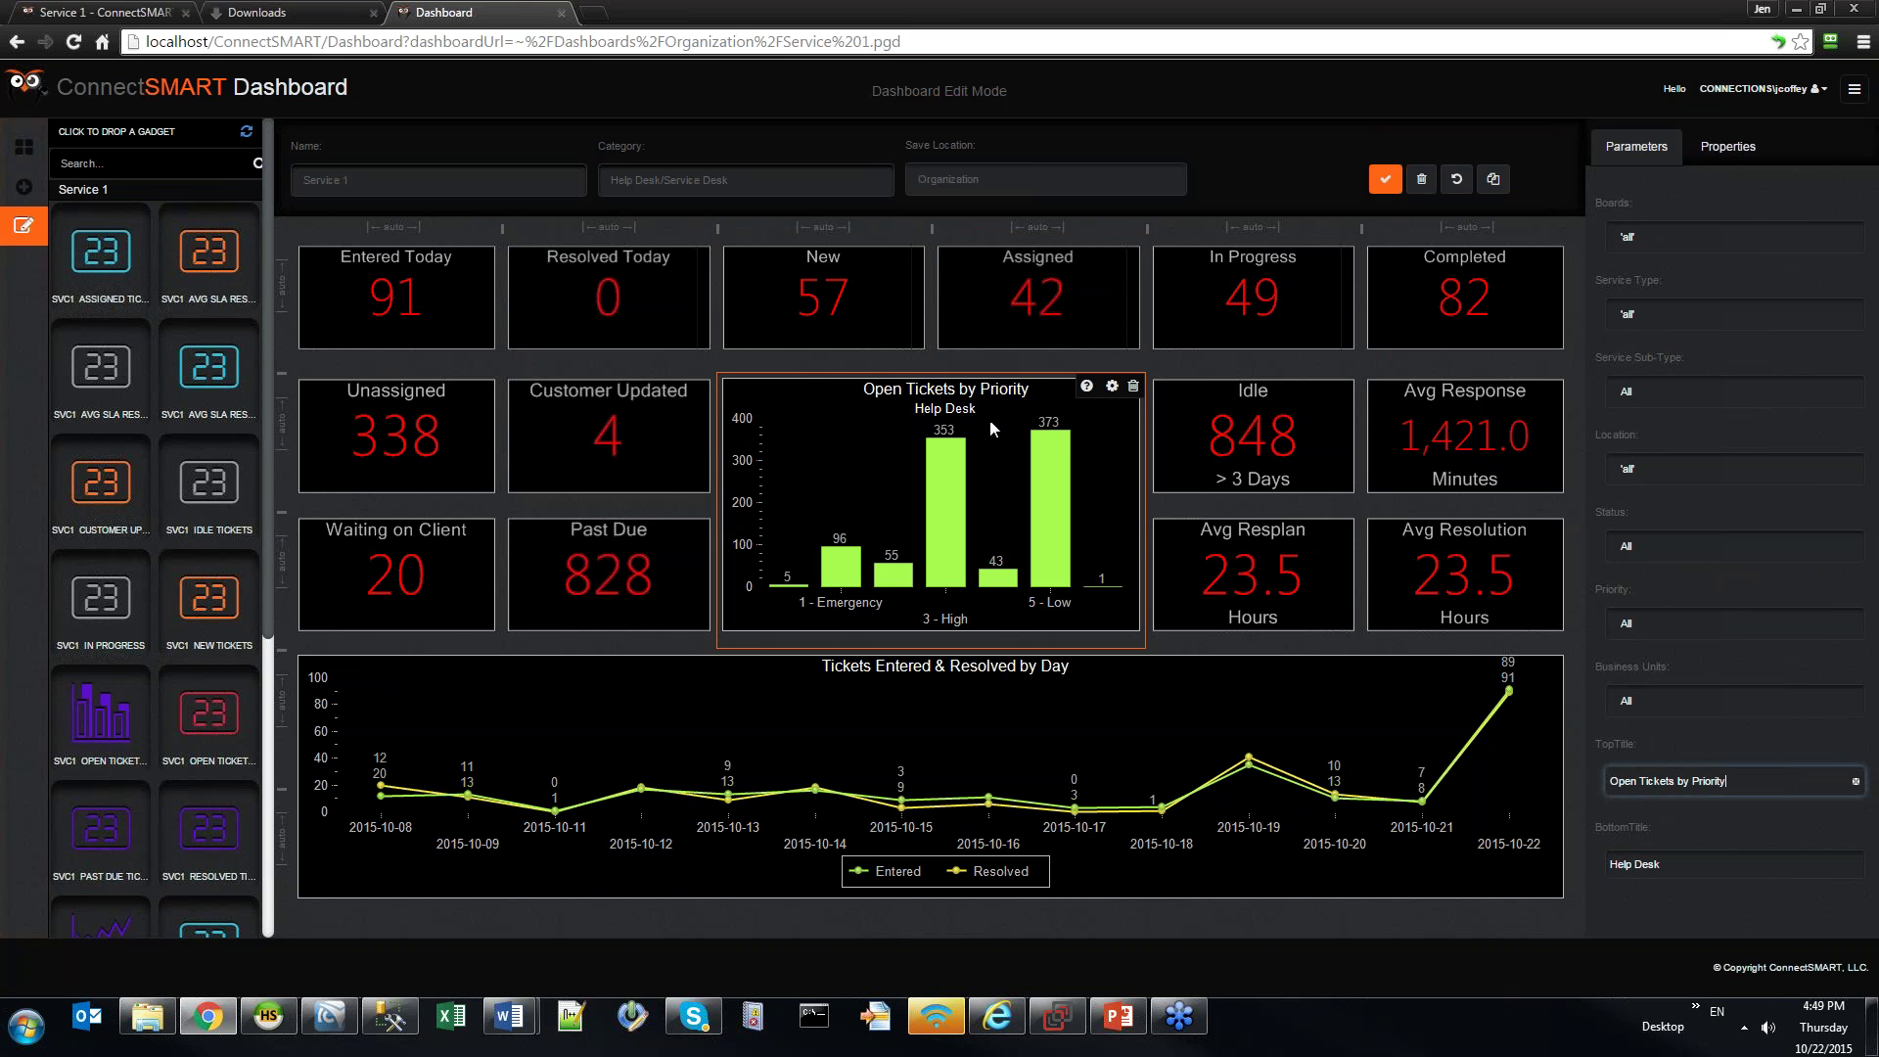
Set the BottomTitle of the Tickets Entered & Resolved by Day chart to "Help Desk" and save the dashboard
left_click(938, 743)
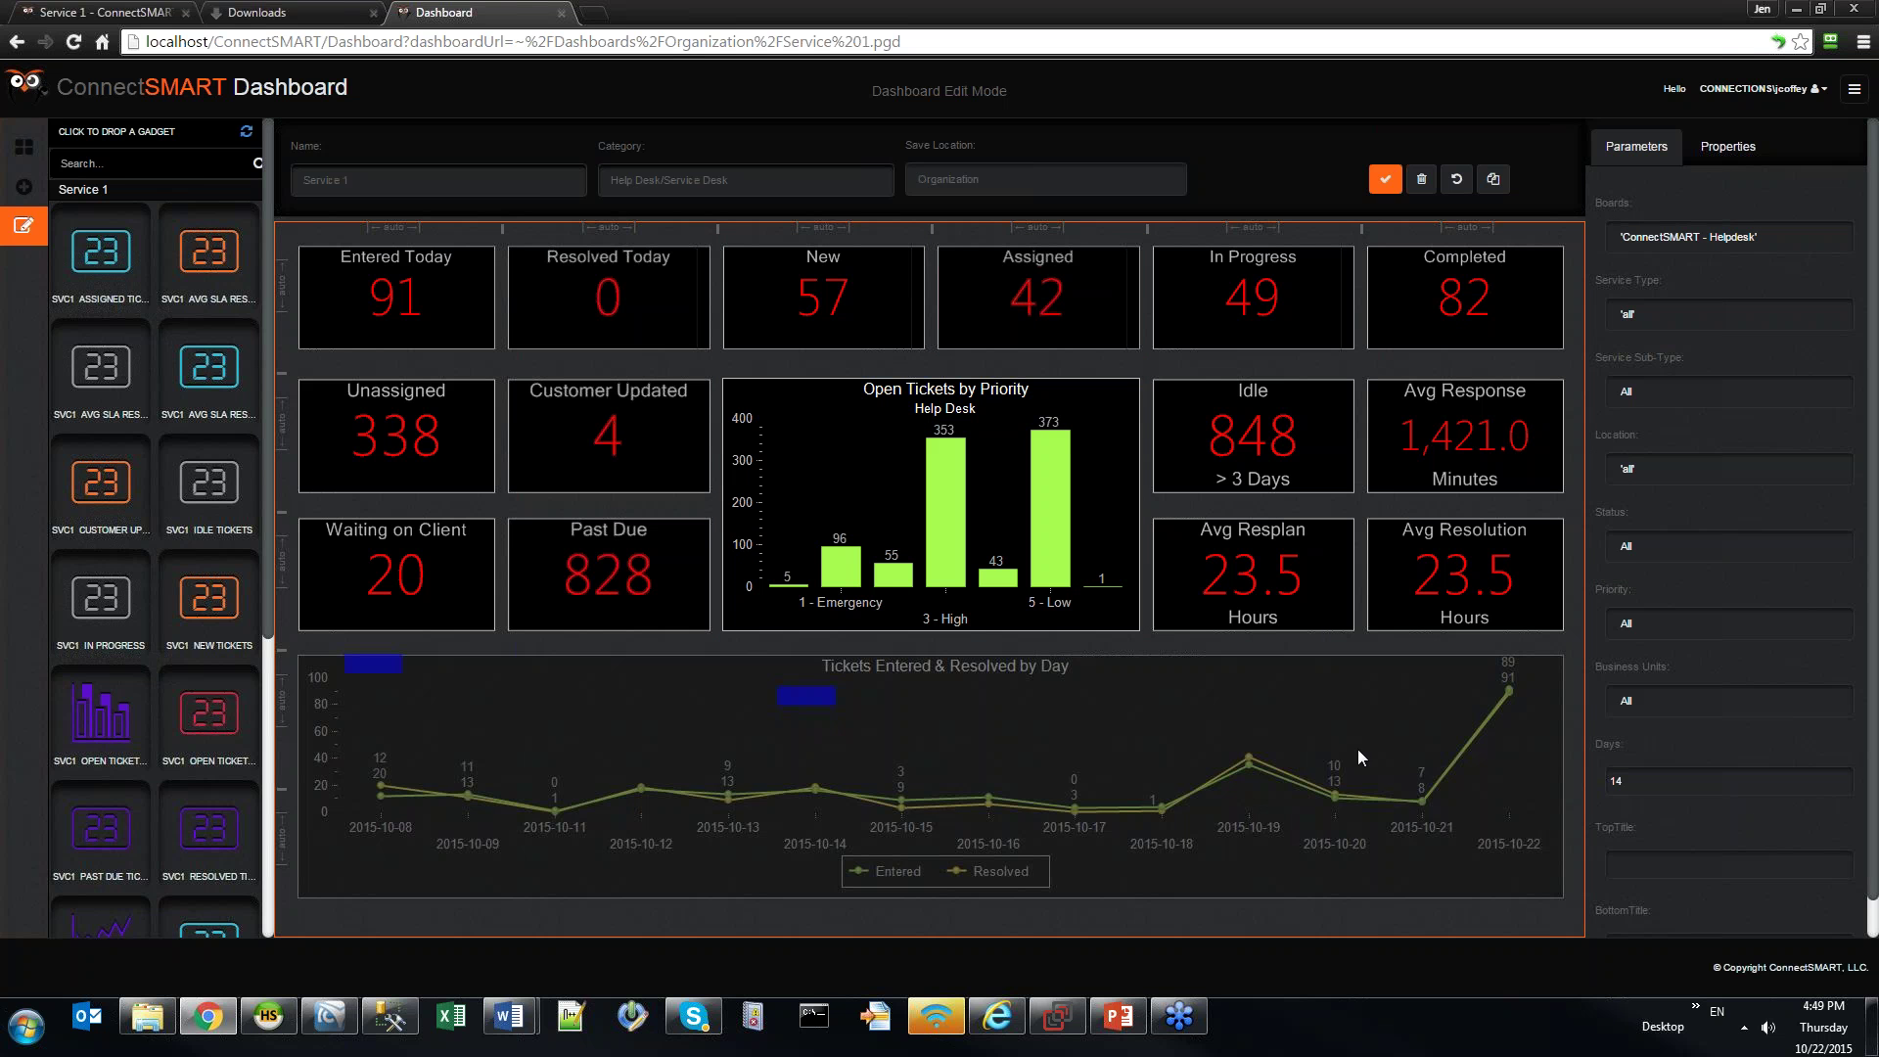
scroll(1657, 747, "down", 1)
left_click(1740, 904)
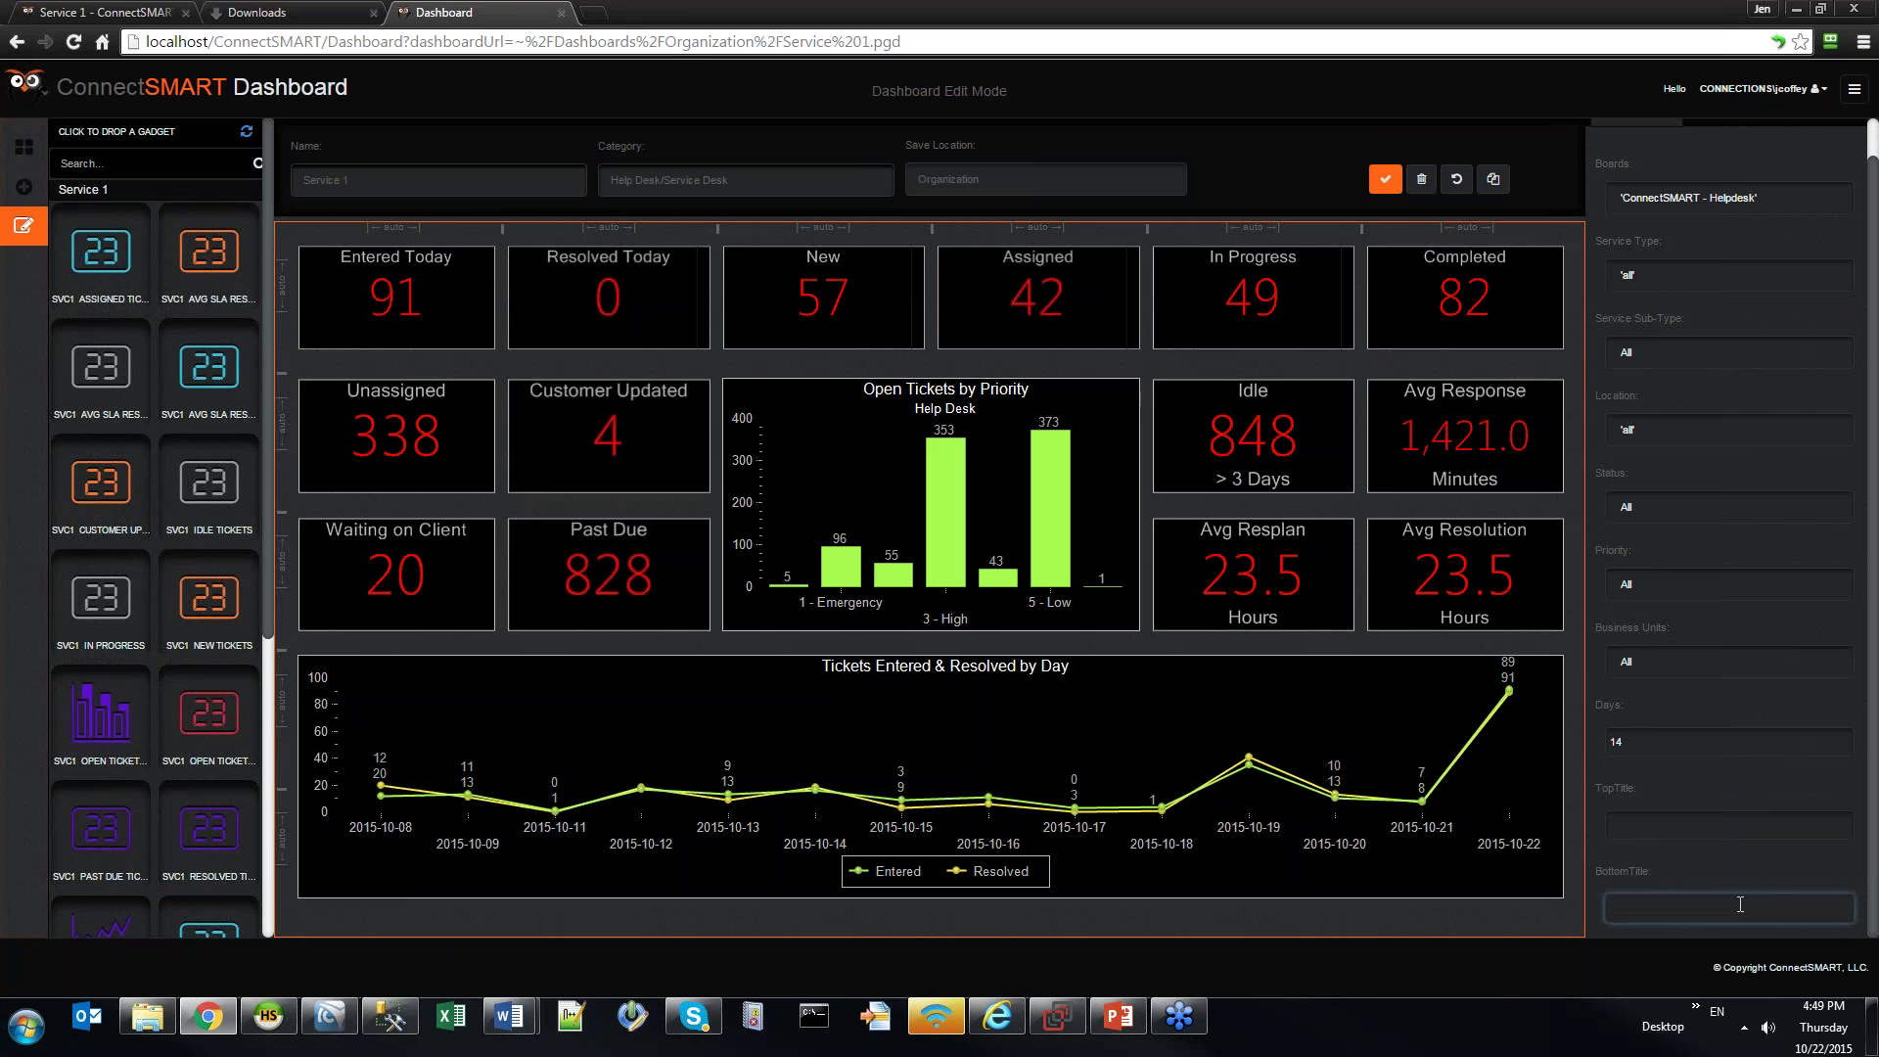
type("Help Desk")
key("ctrl+l")
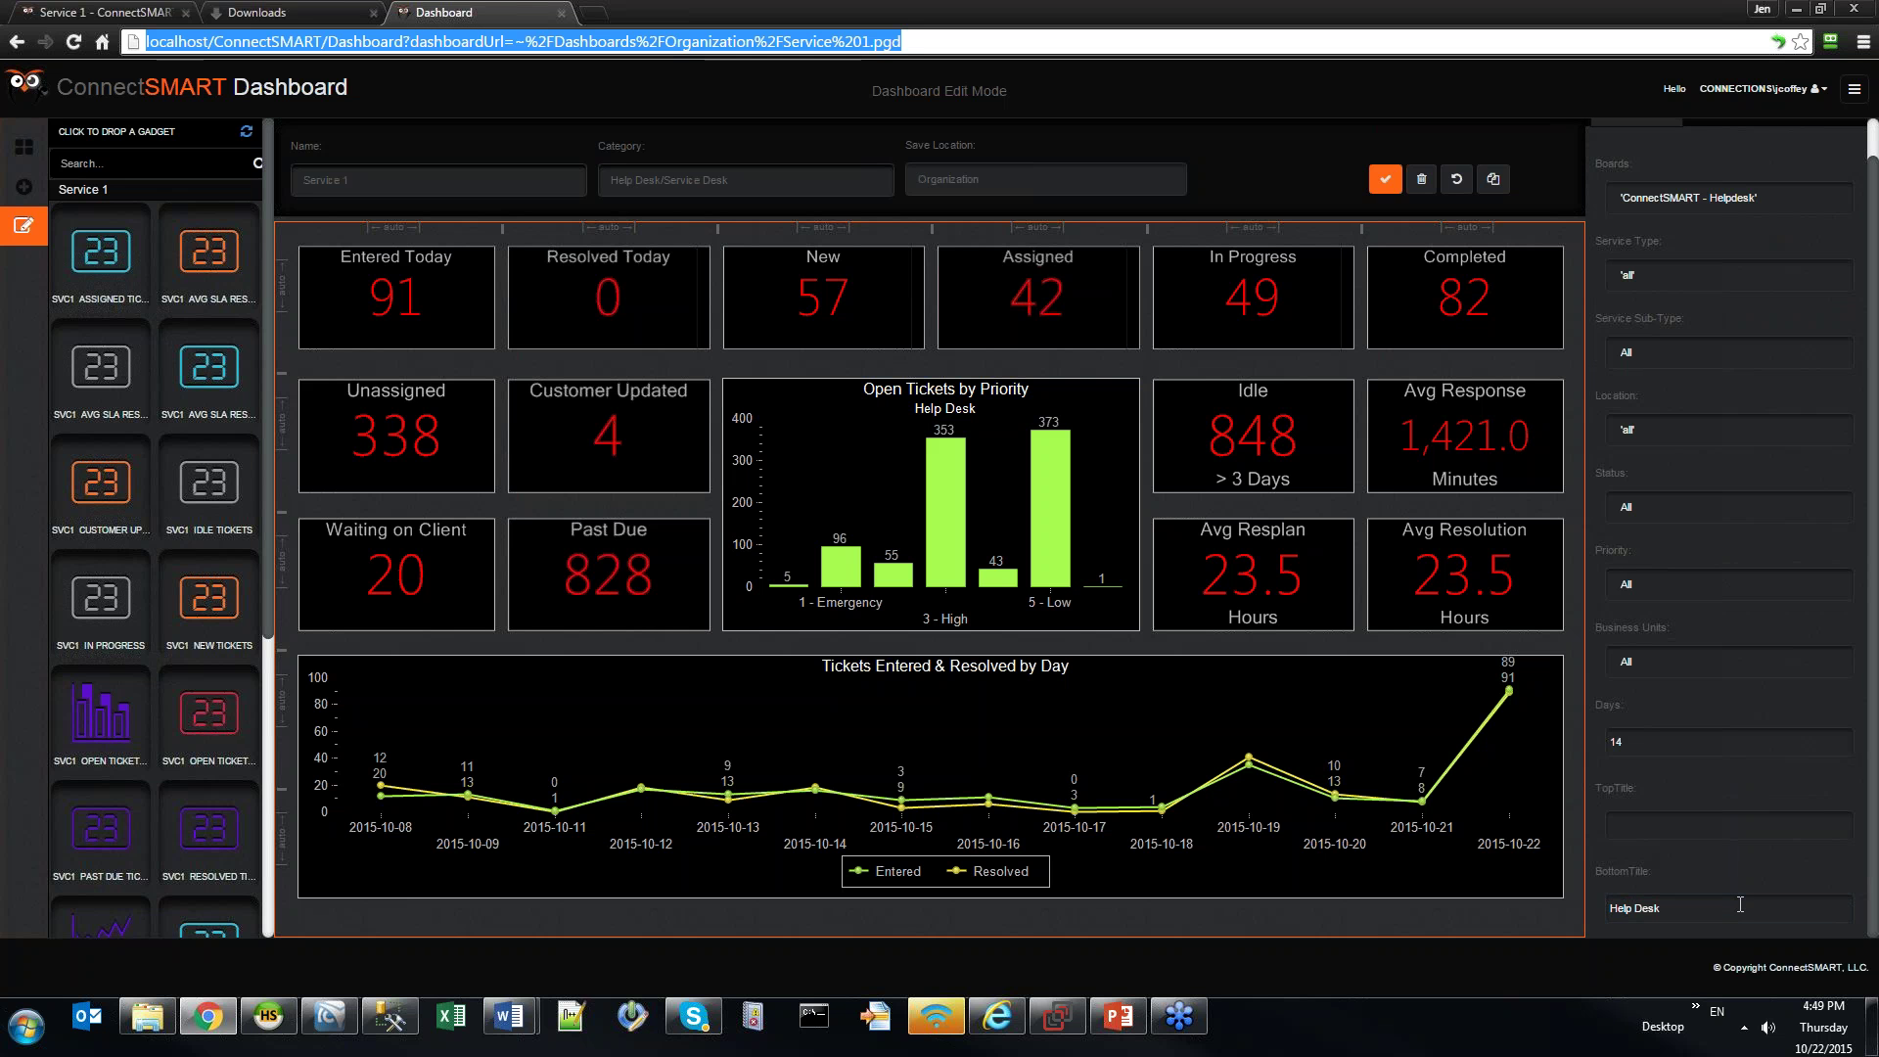
left_click(1689, 379)
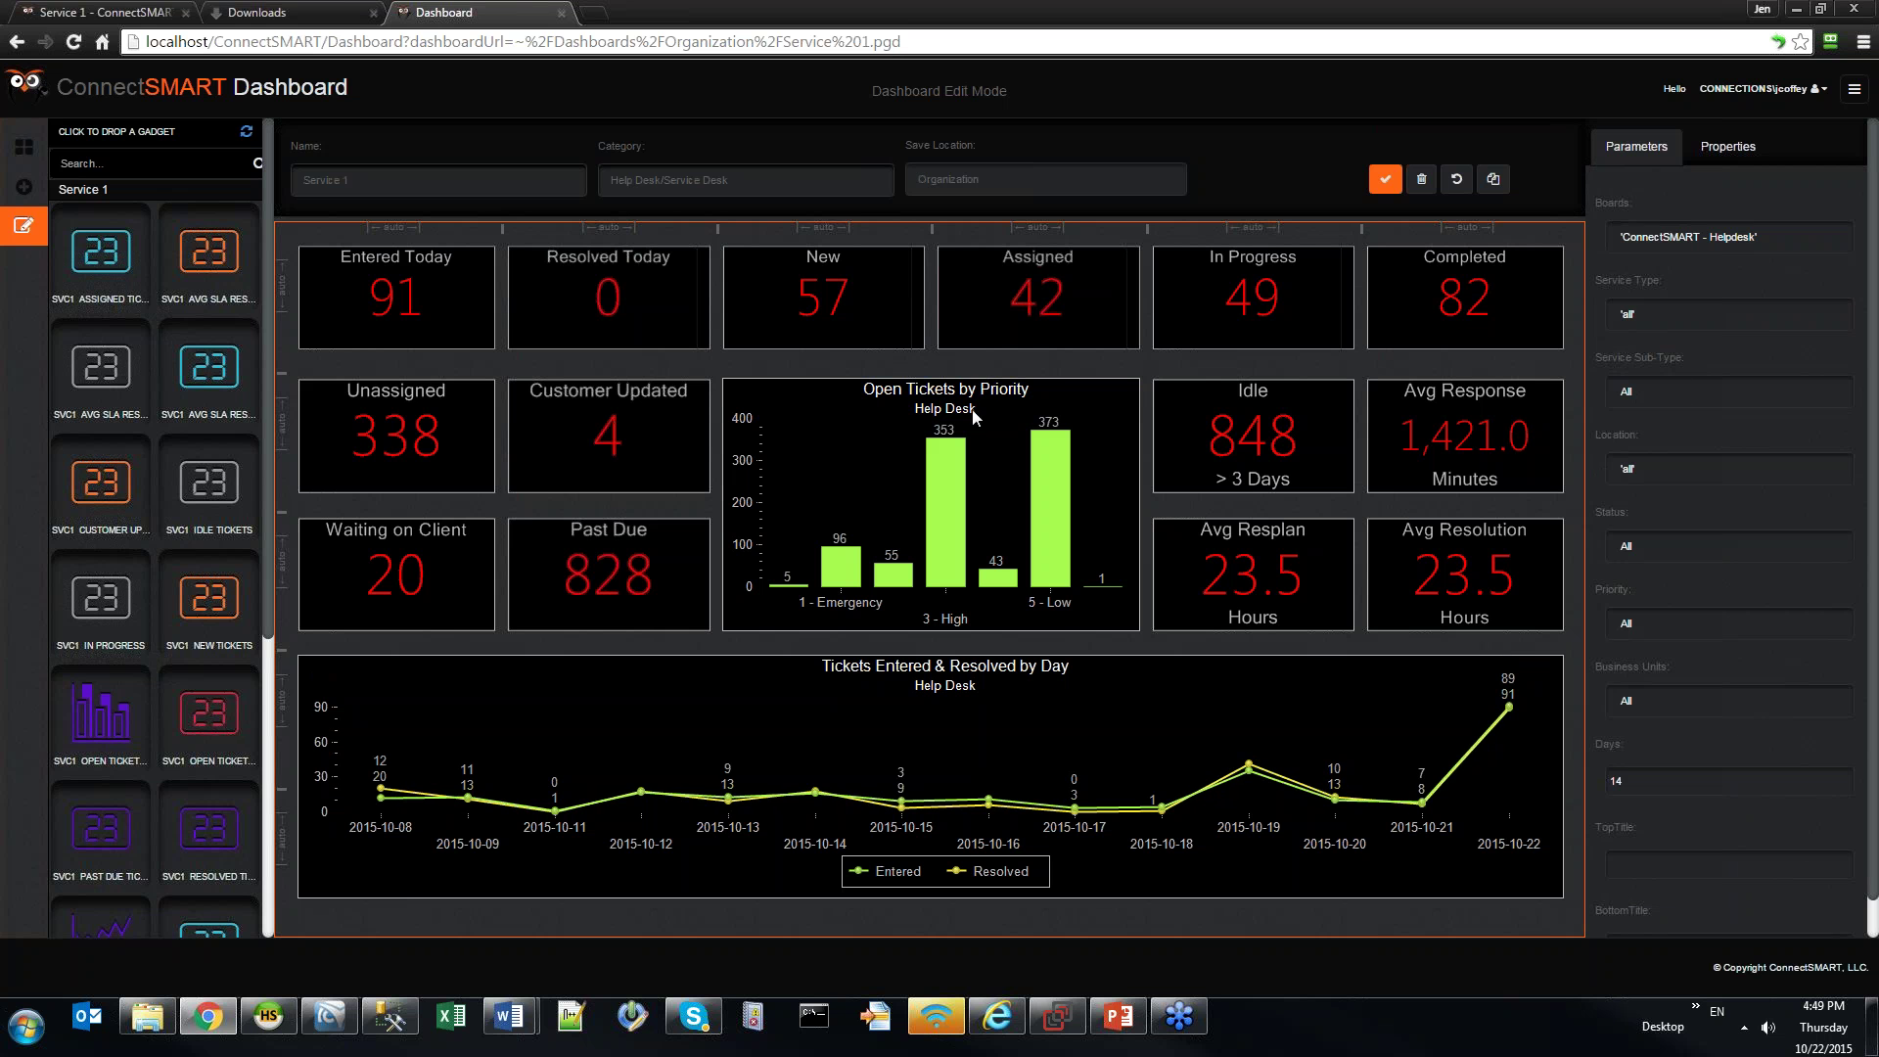
left_click(1373, 184)
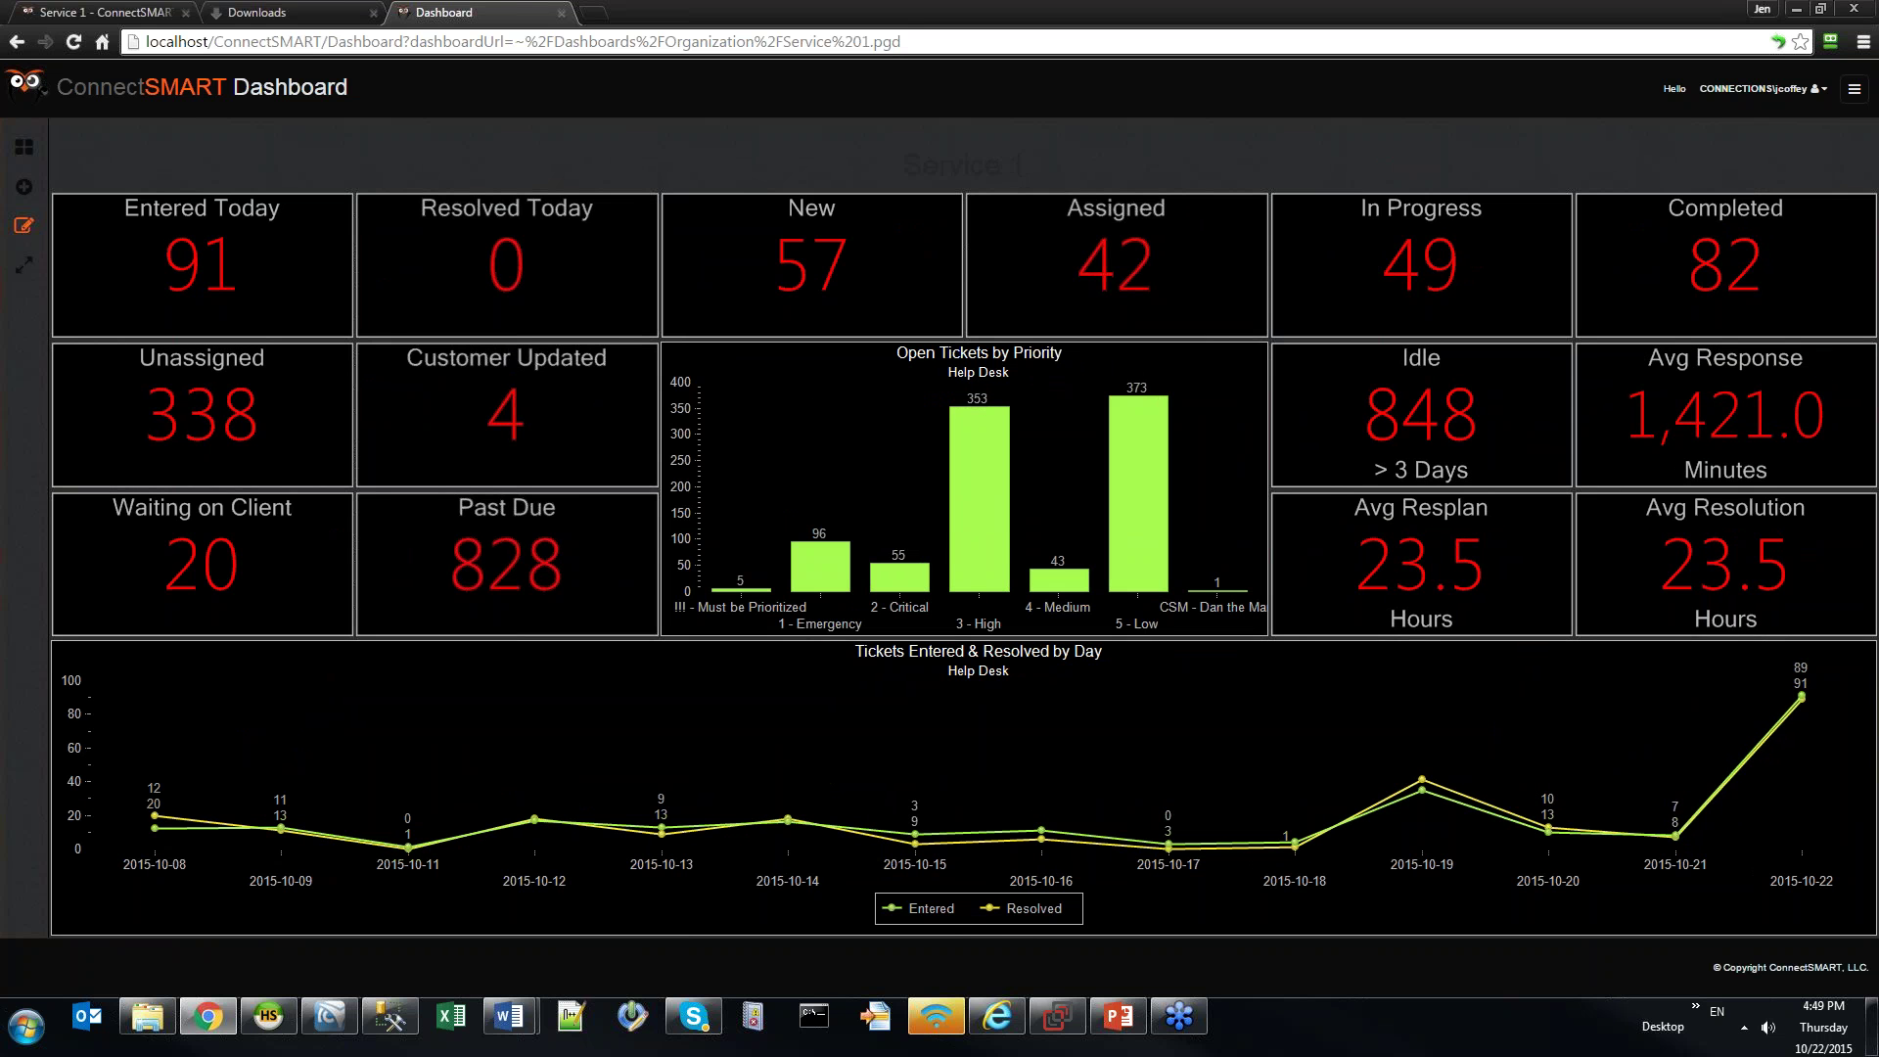
Put the Service 1 dashboard back into edit mode and set the Idle gadget's Days Idle parameter to 15
left_click(23, 225)
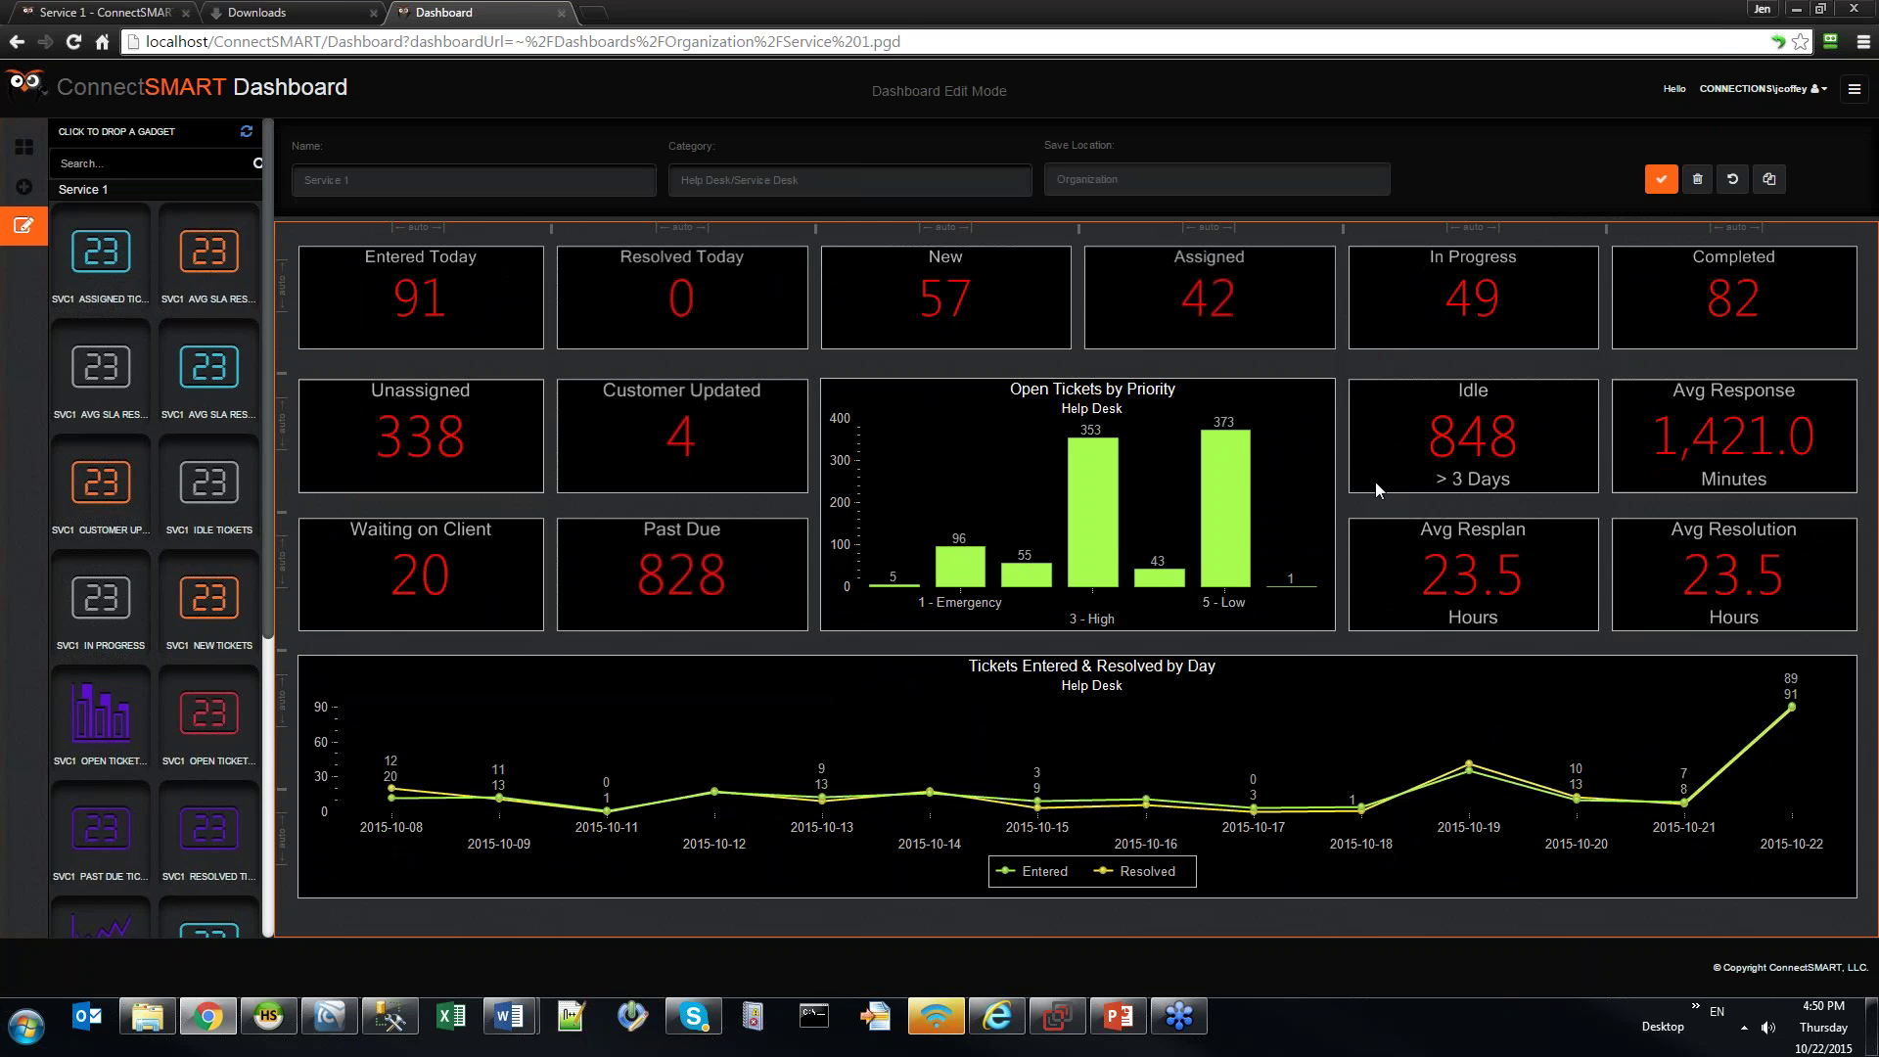
left_click(1570, 386)
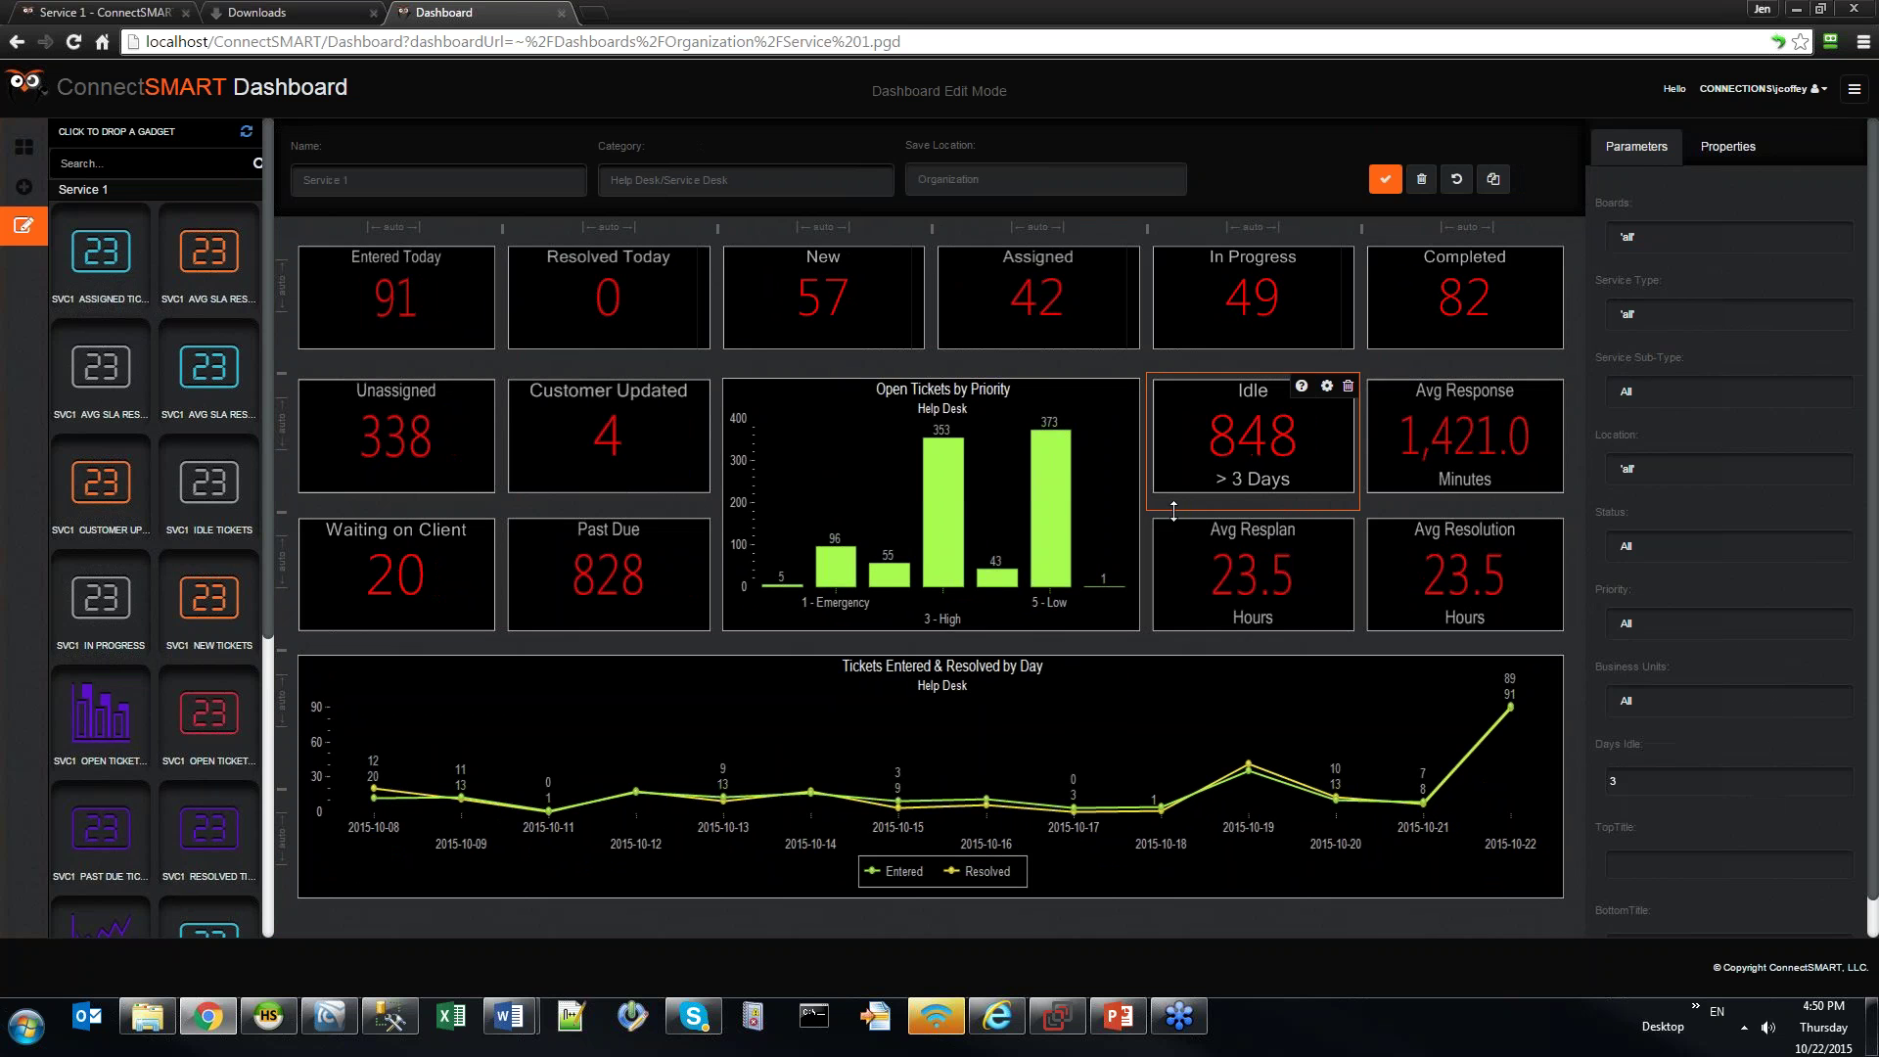
left_click(1649, 772)
key("ctrl+a")
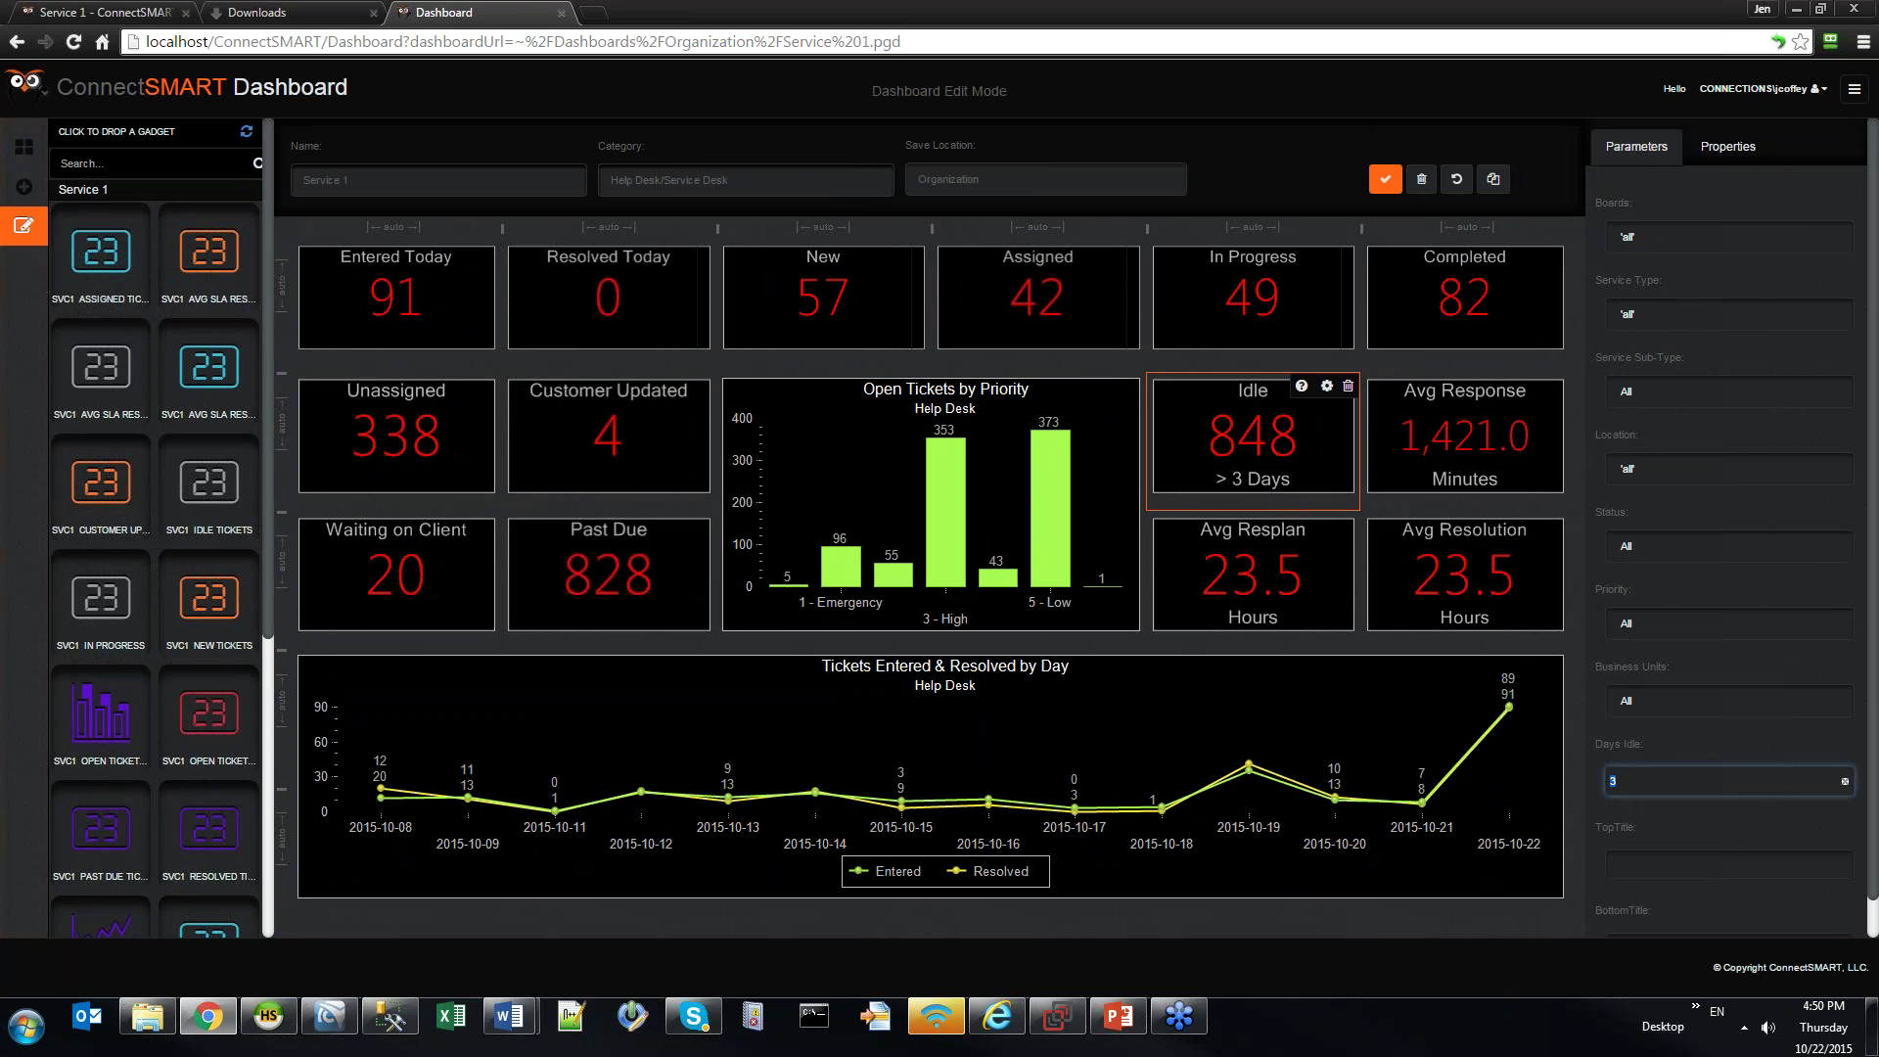
type("15")
key("Tab")
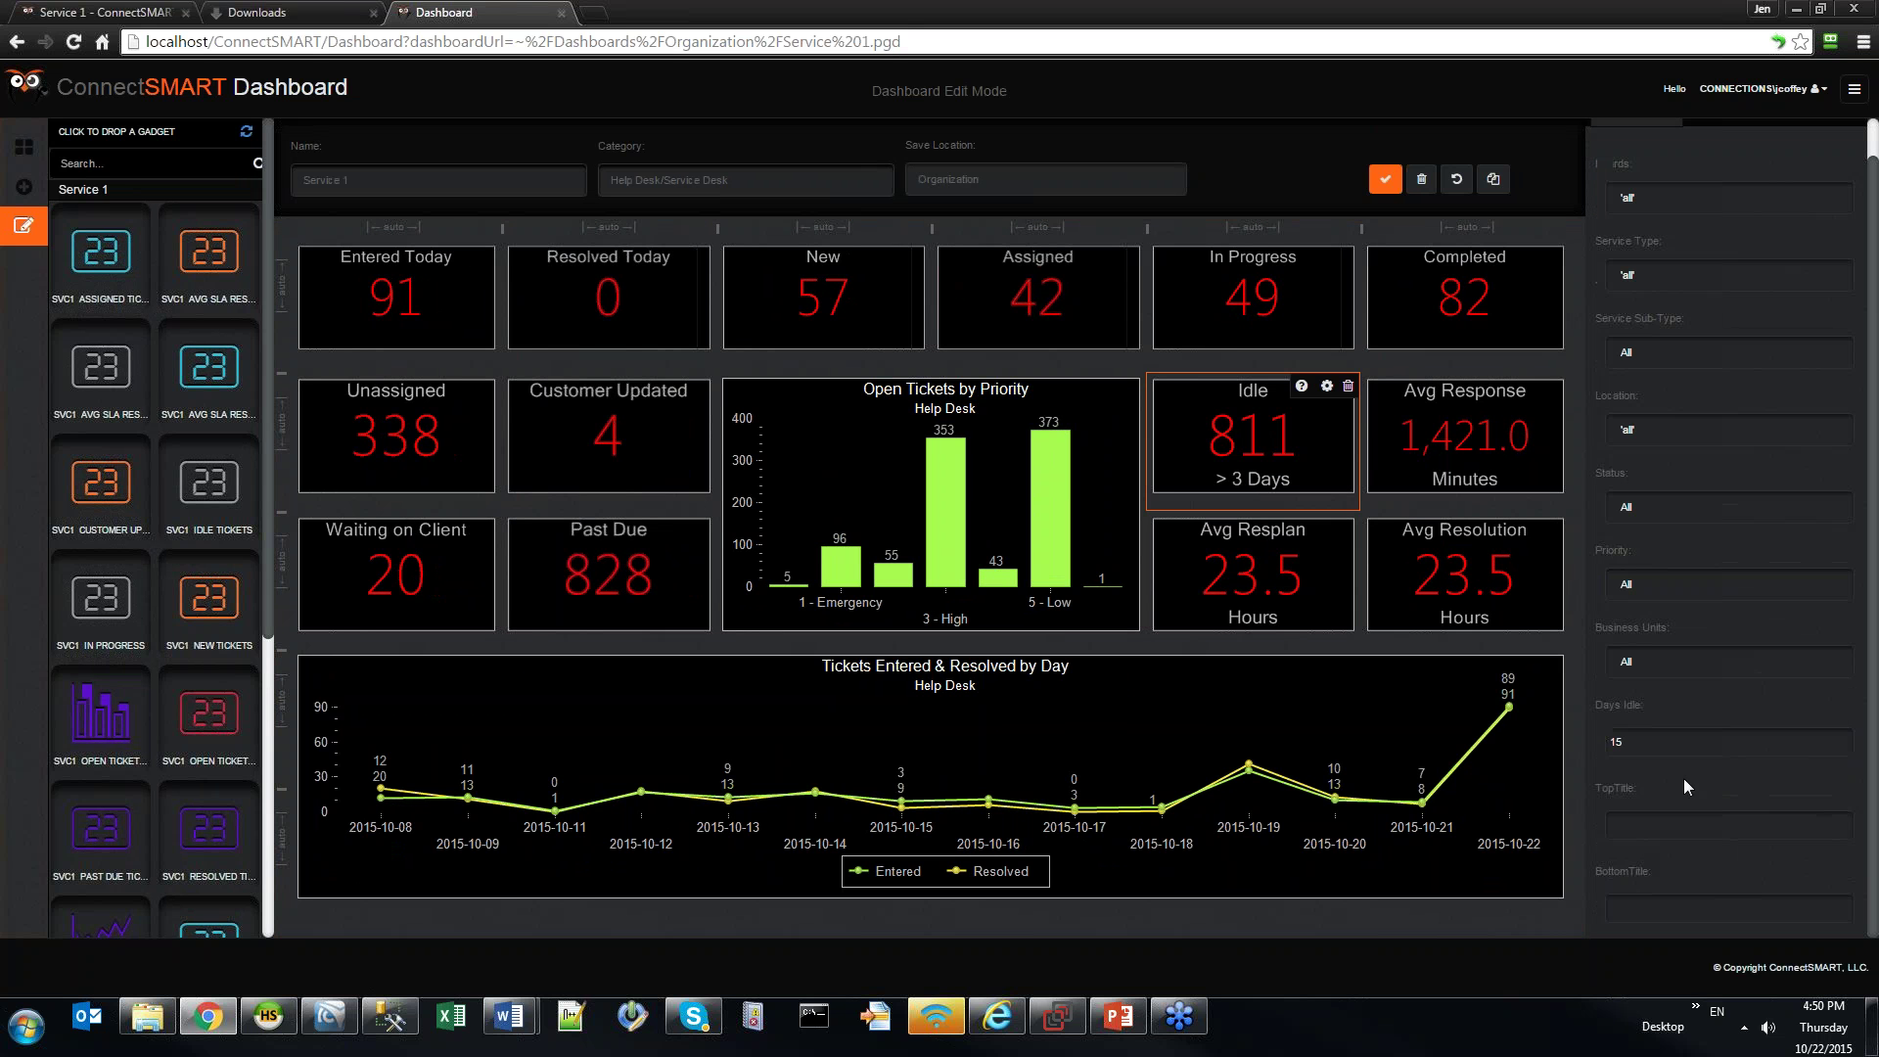
Set the Idle gadget's BottomTitle parameter to "> 15 Days"
left_click(1675, 909)
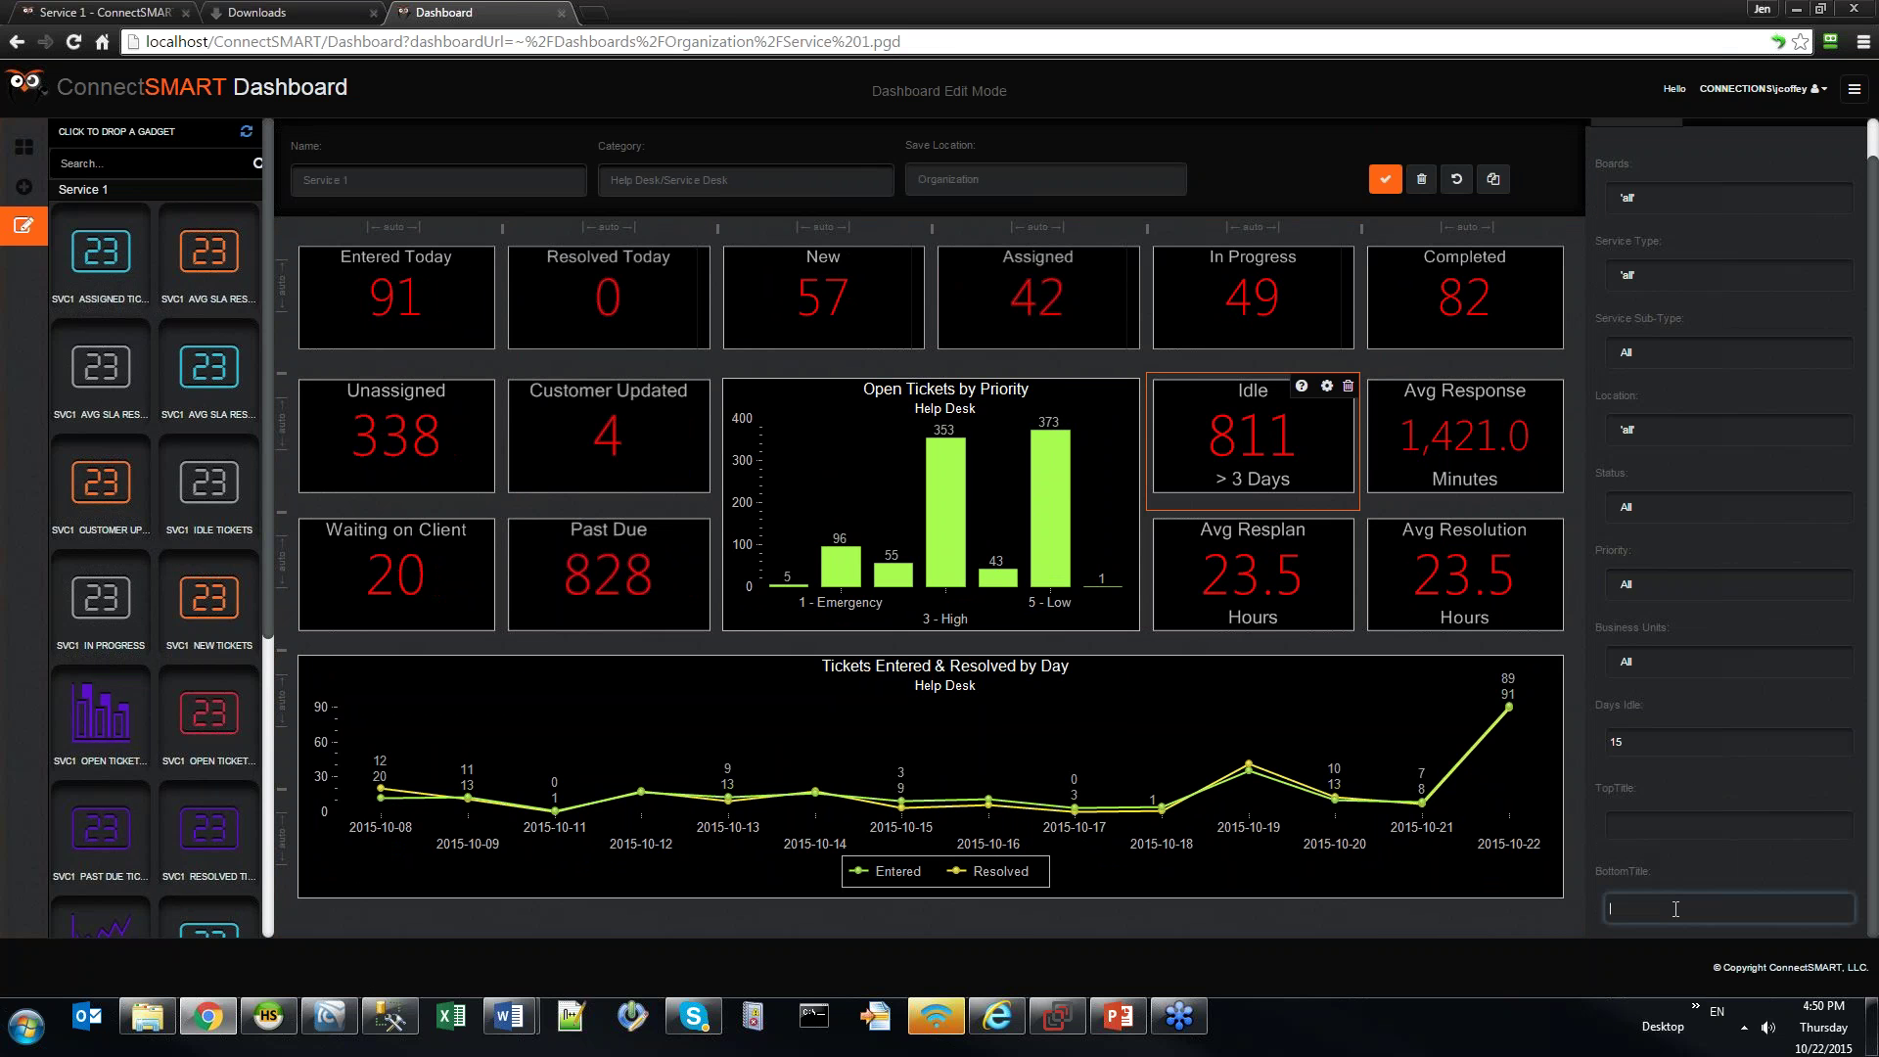
type("> 15 Days")
key("Tab")
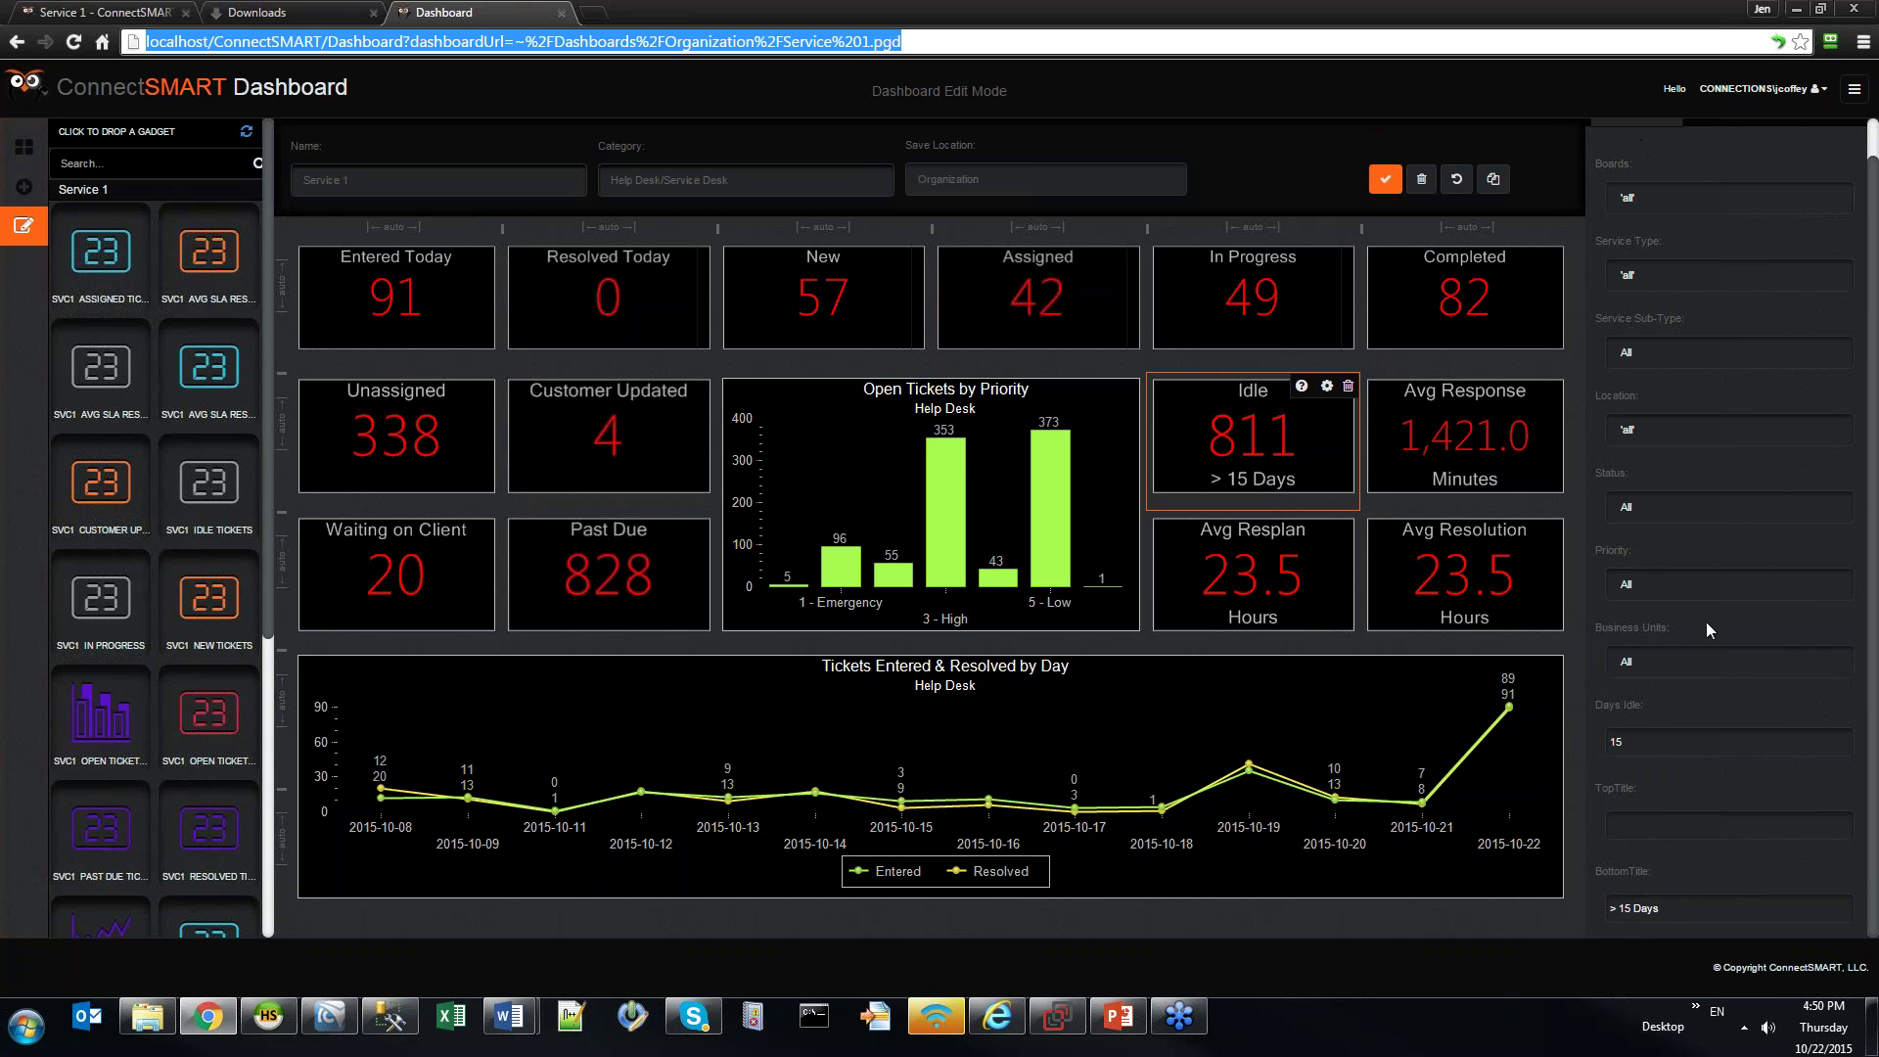
left_click(1231, 497)
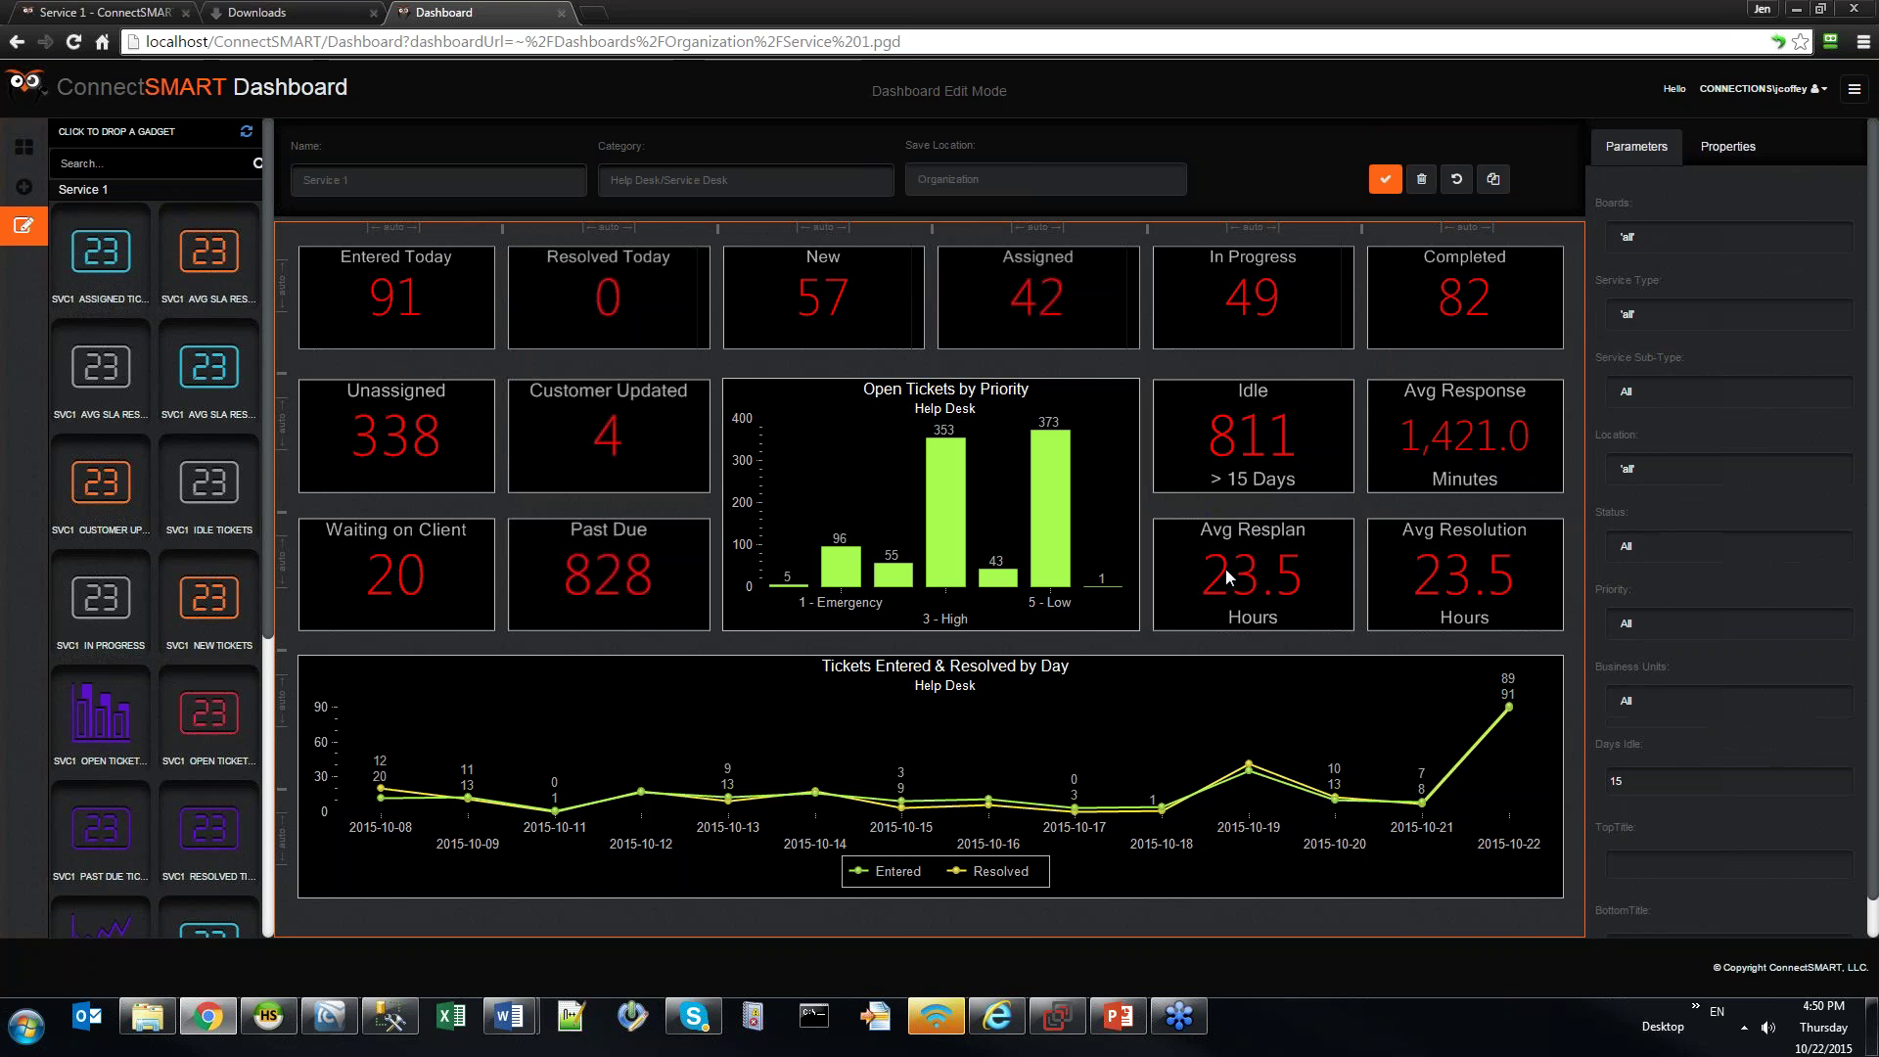
Review the Idle gadget's Boards options, Days Idle and BottomTitle parameters without changing them
left_click(1254, 475)
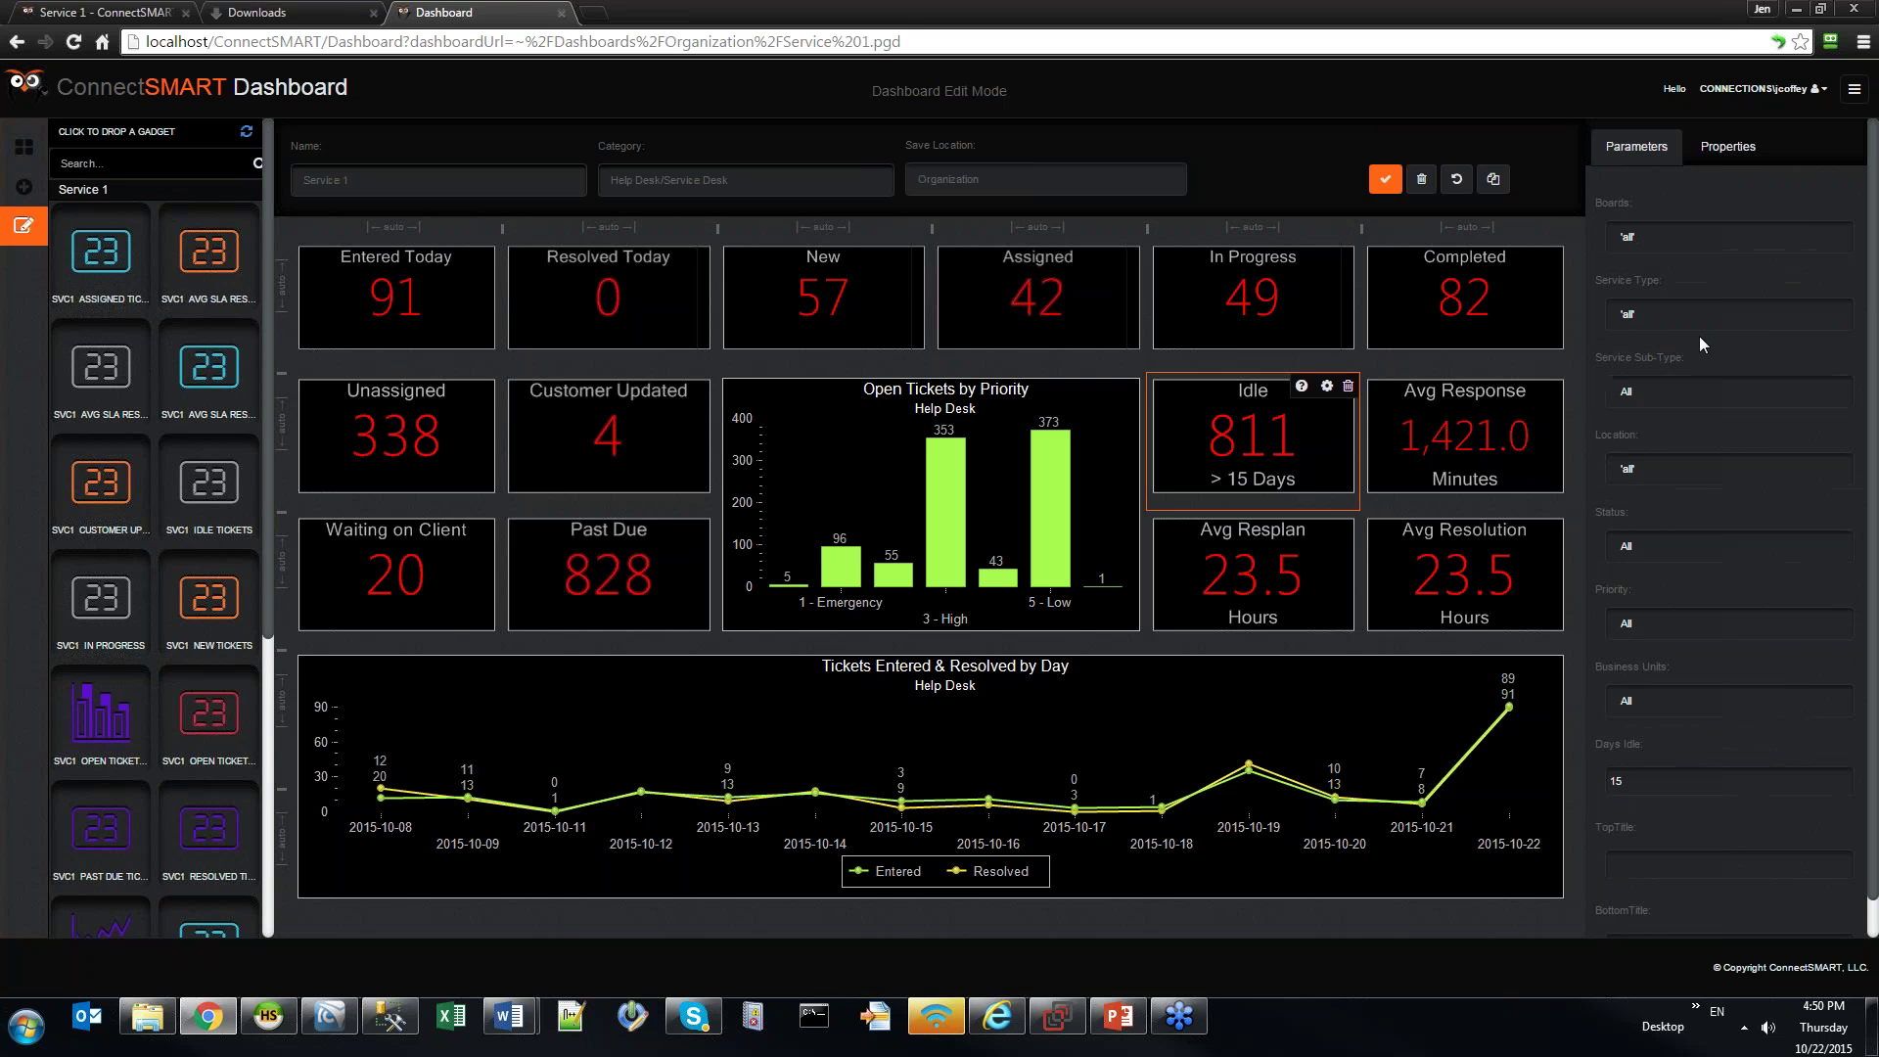
left_click(1703, 235)
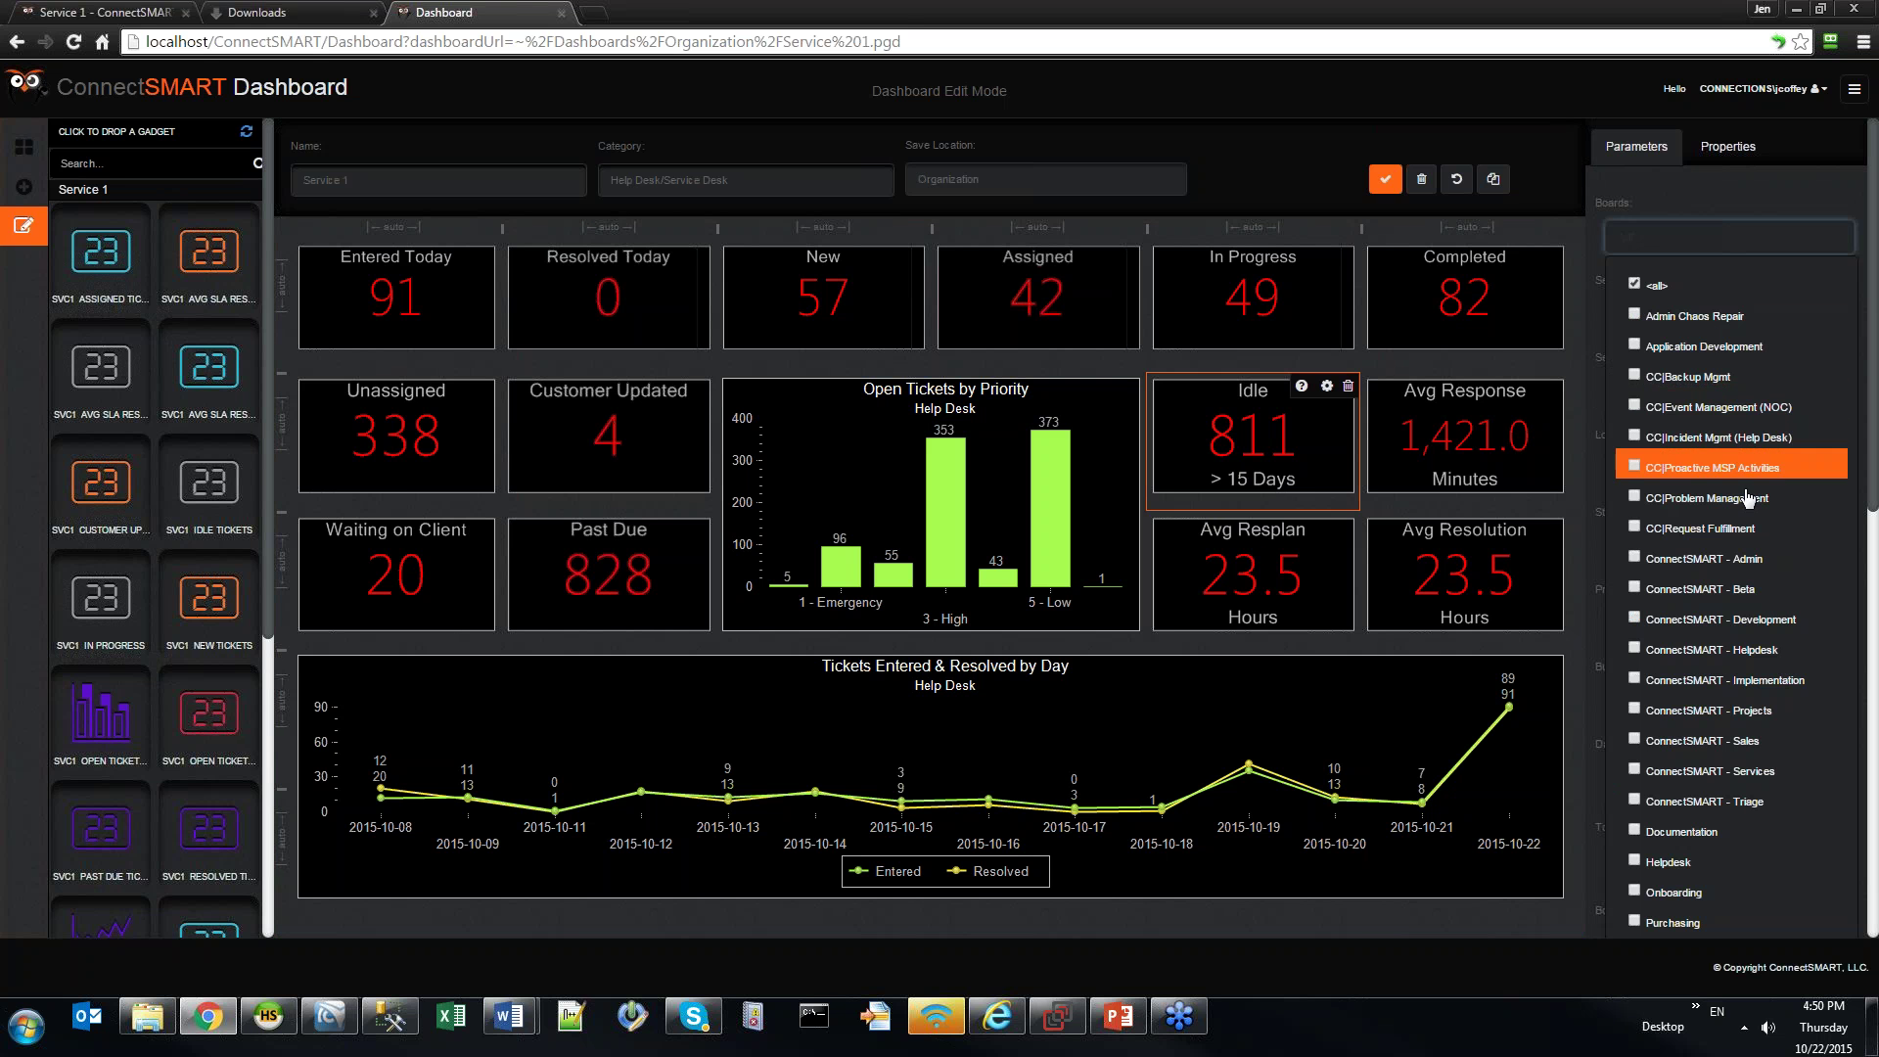
left_click(1742, 194)
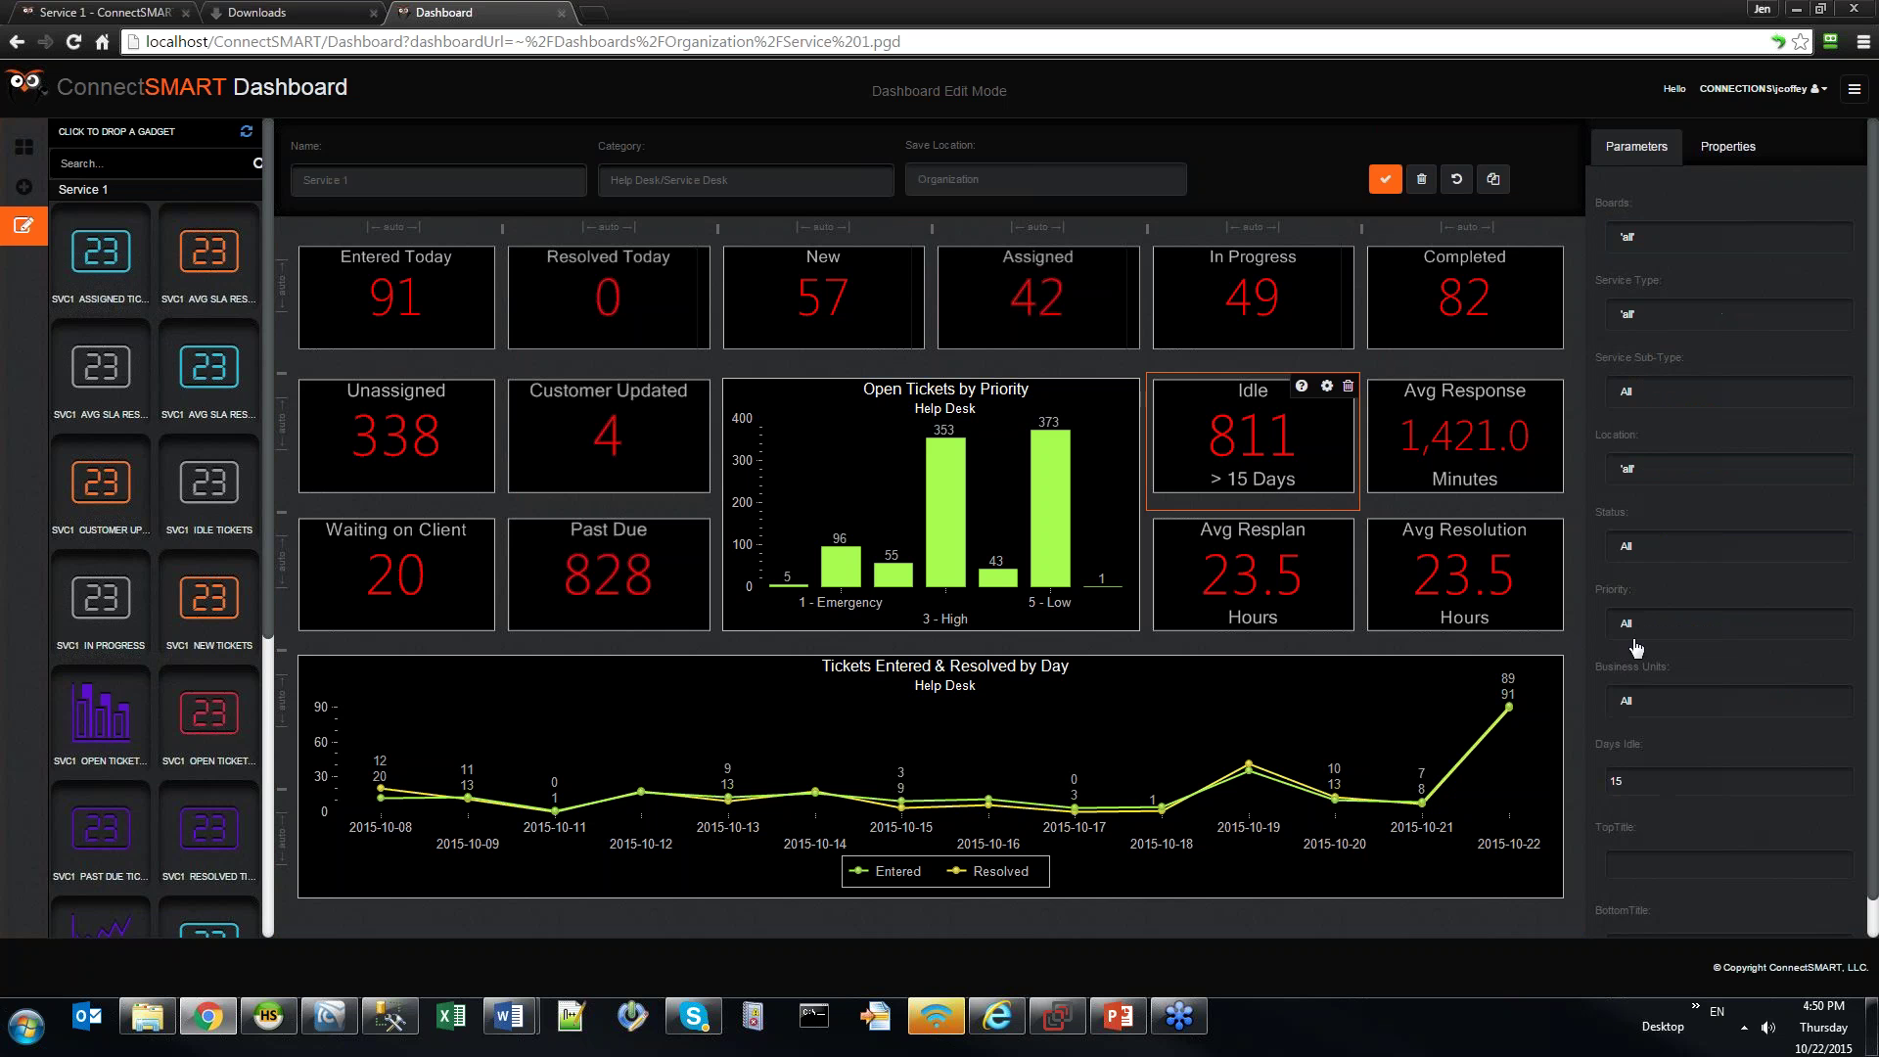
left_click(1683, 780)
scroll(1695, 830, "down", 1)
left_click(1736, 905)
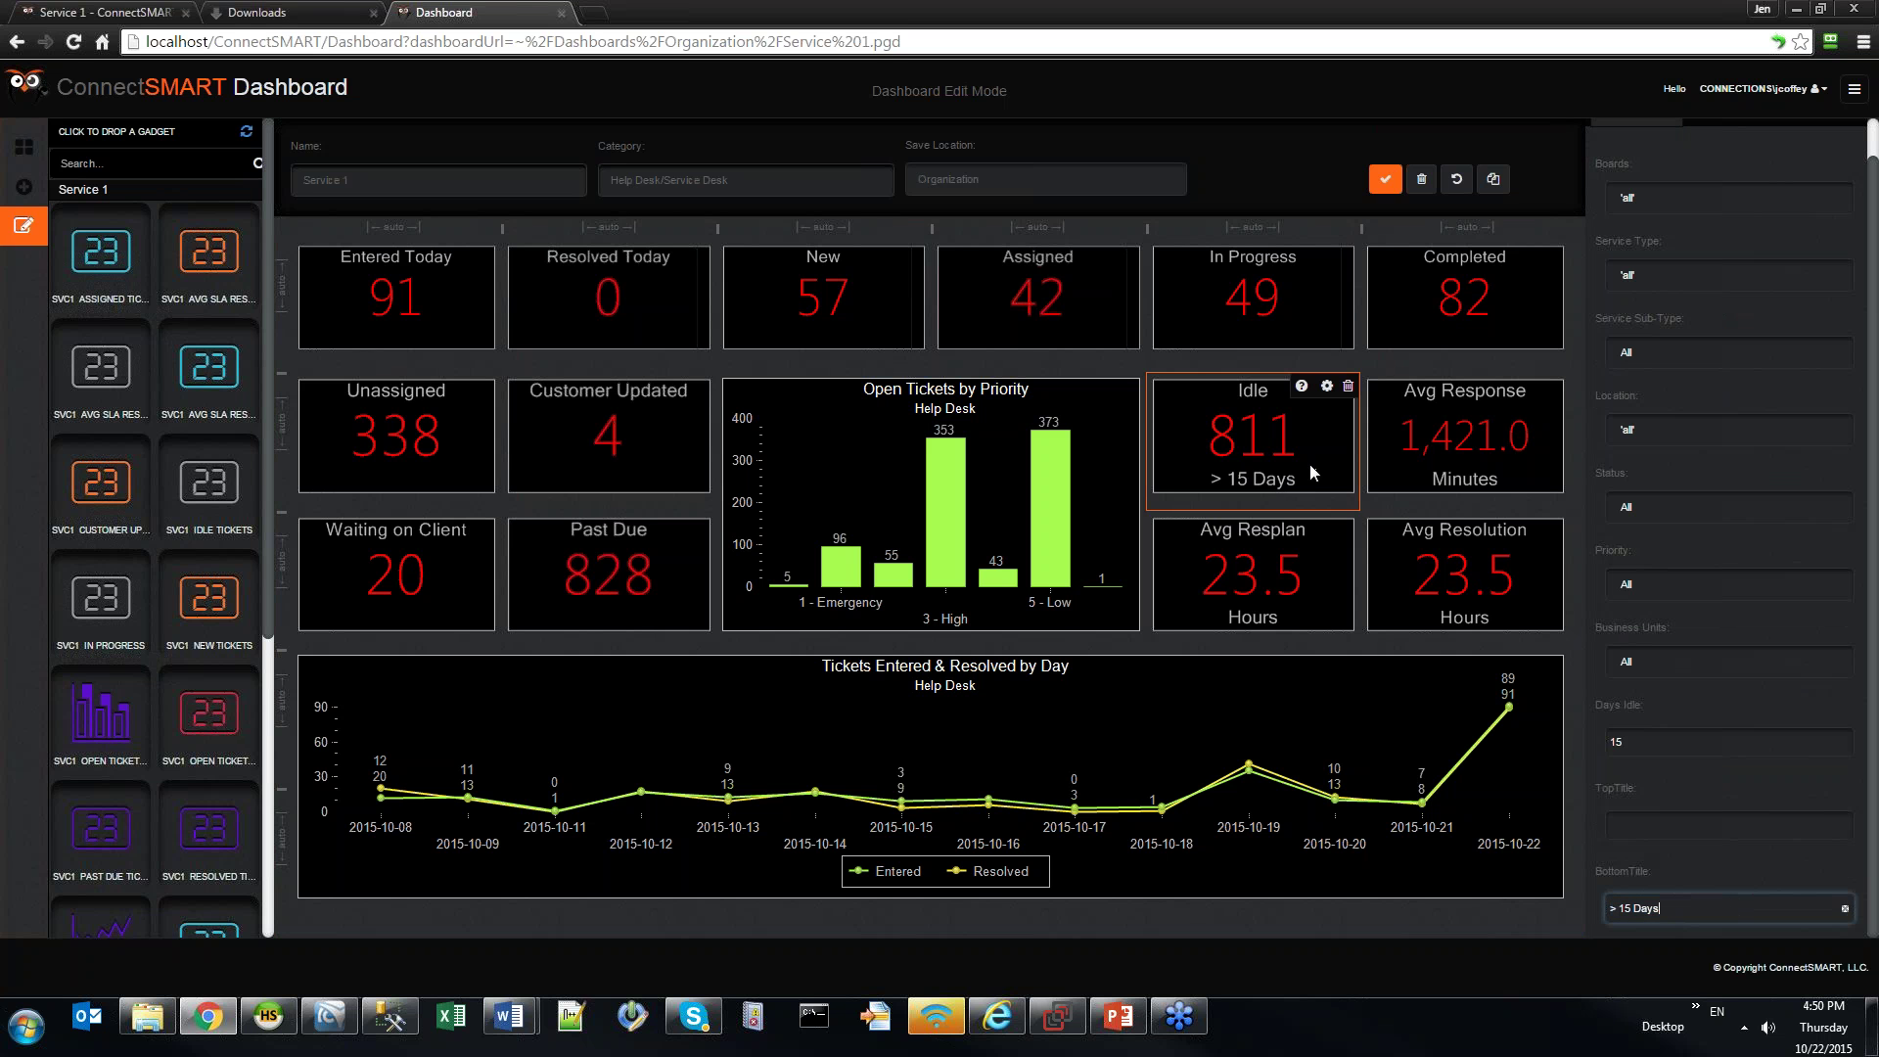
Display the parameters of the Avg Resplan gadget
left_click(1380, 475)
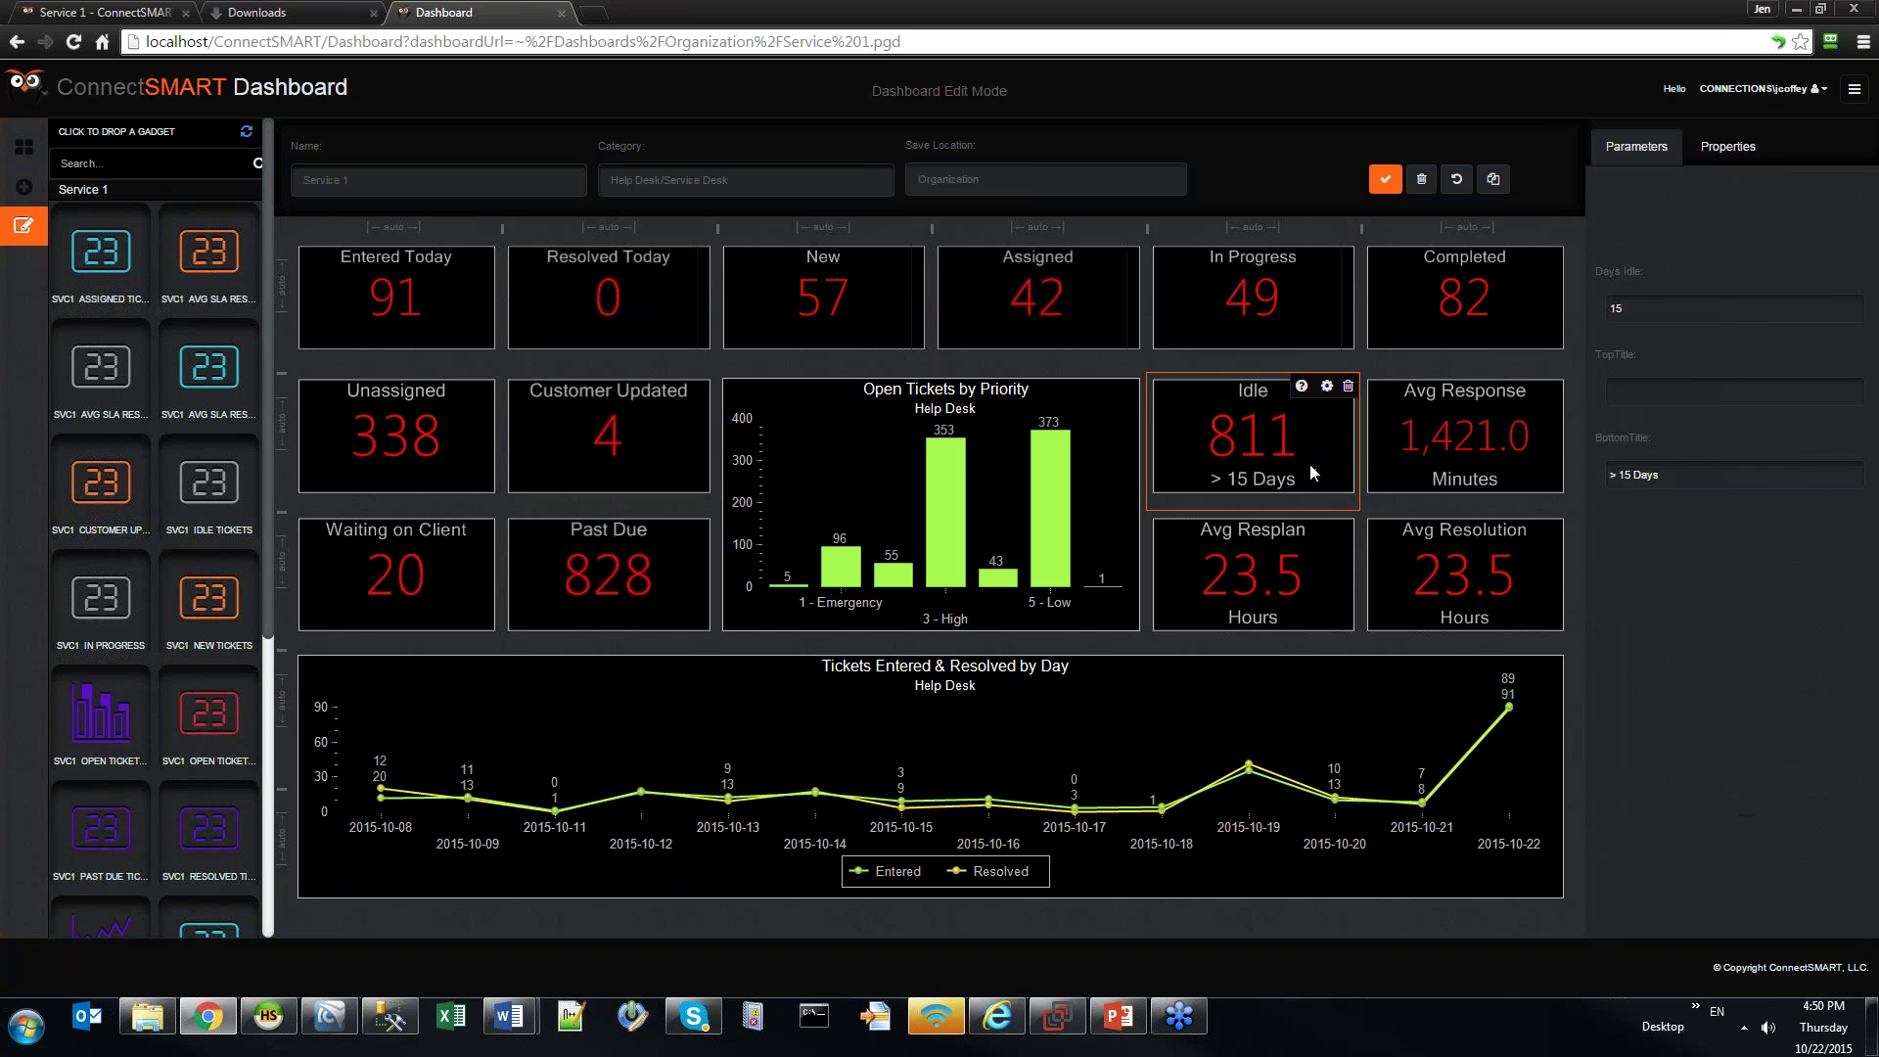
left_click(1299, 556)
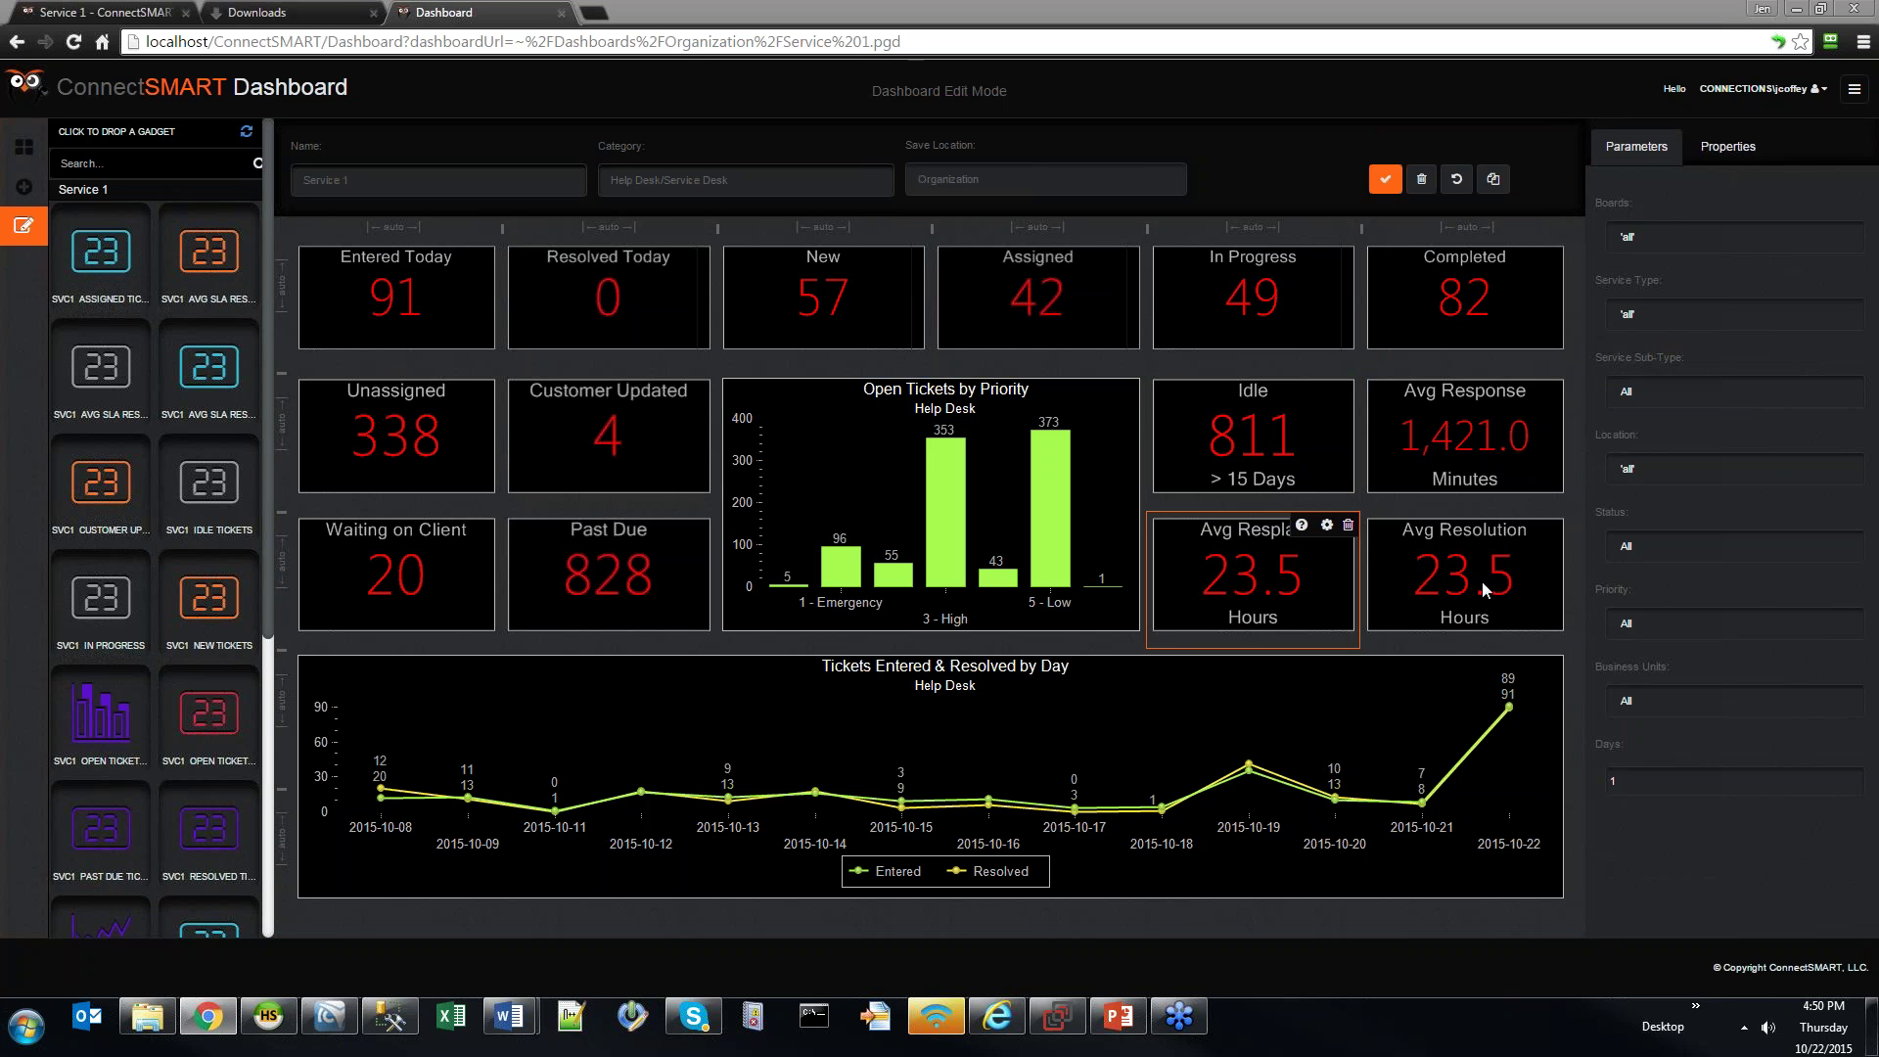
Go to the docs.connectsmart.com documentation site and look through its Dashboards catalog
left_click(71, 12)
left_click(255, 35)
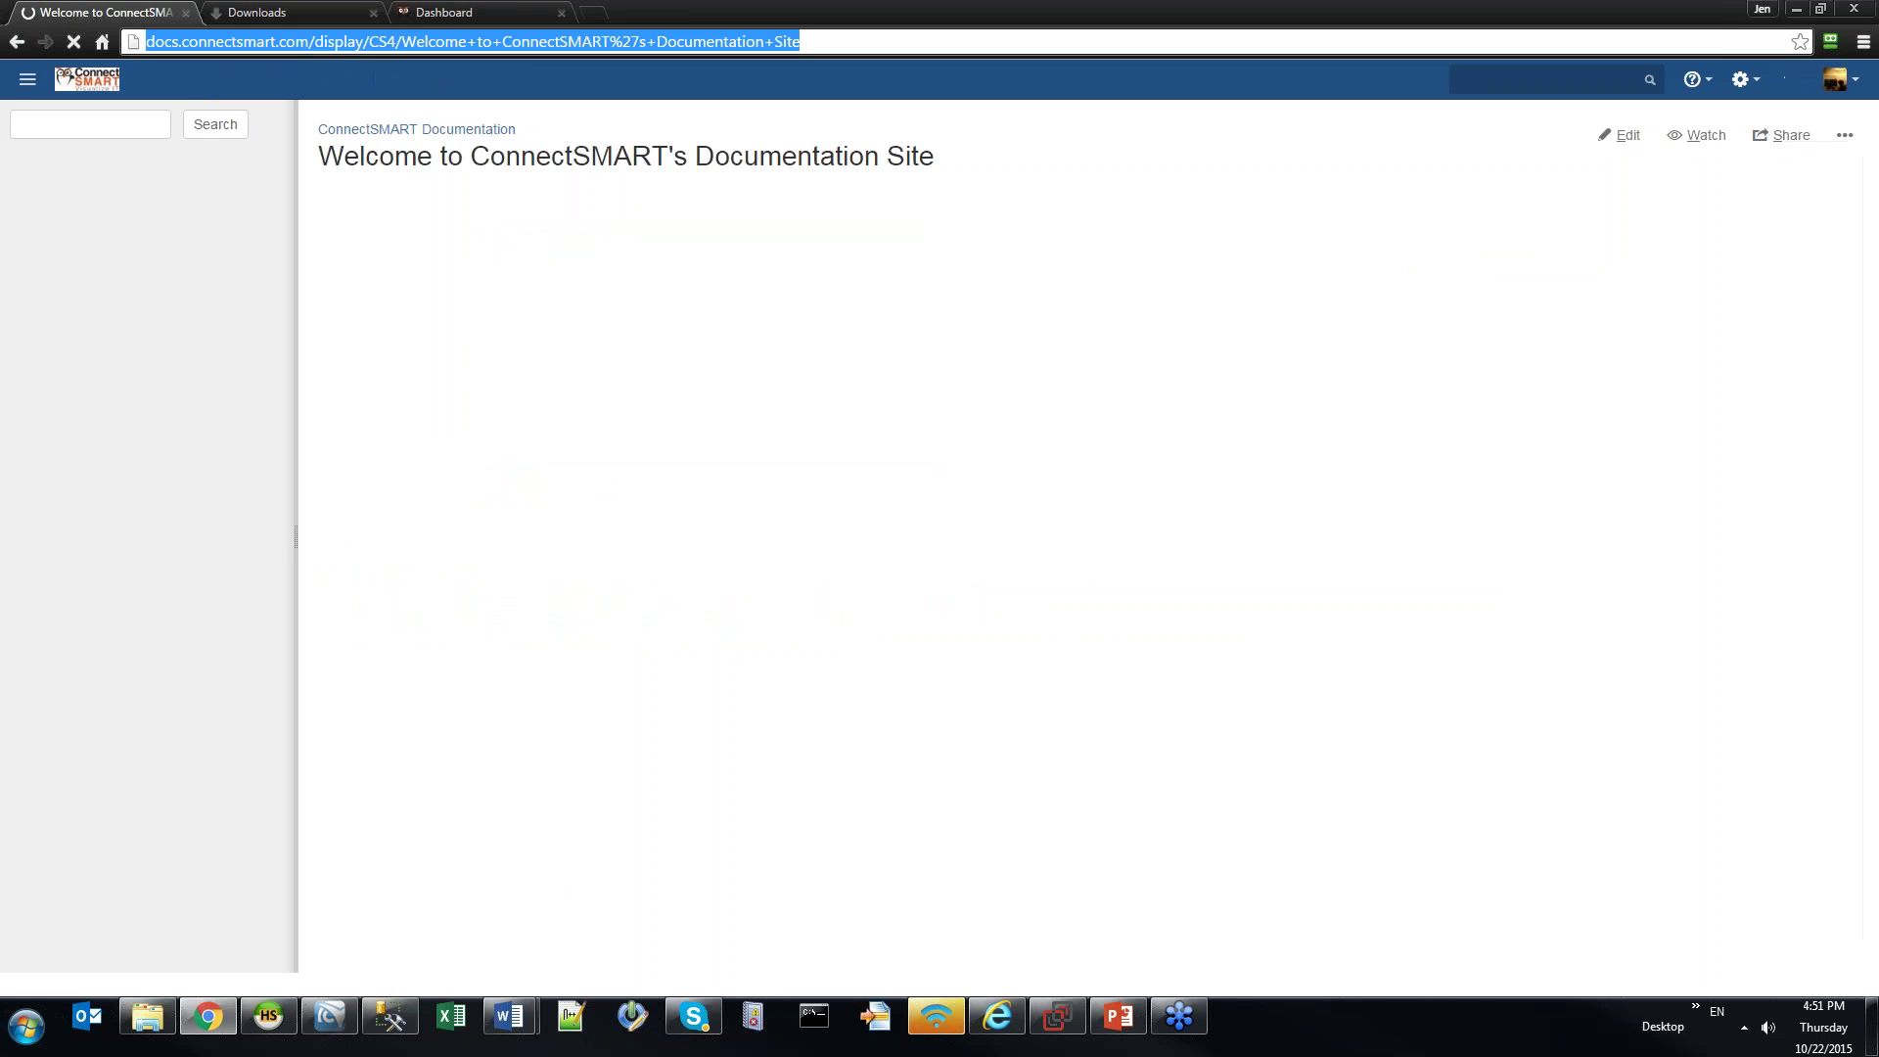
type("docs.connectsmart.com")
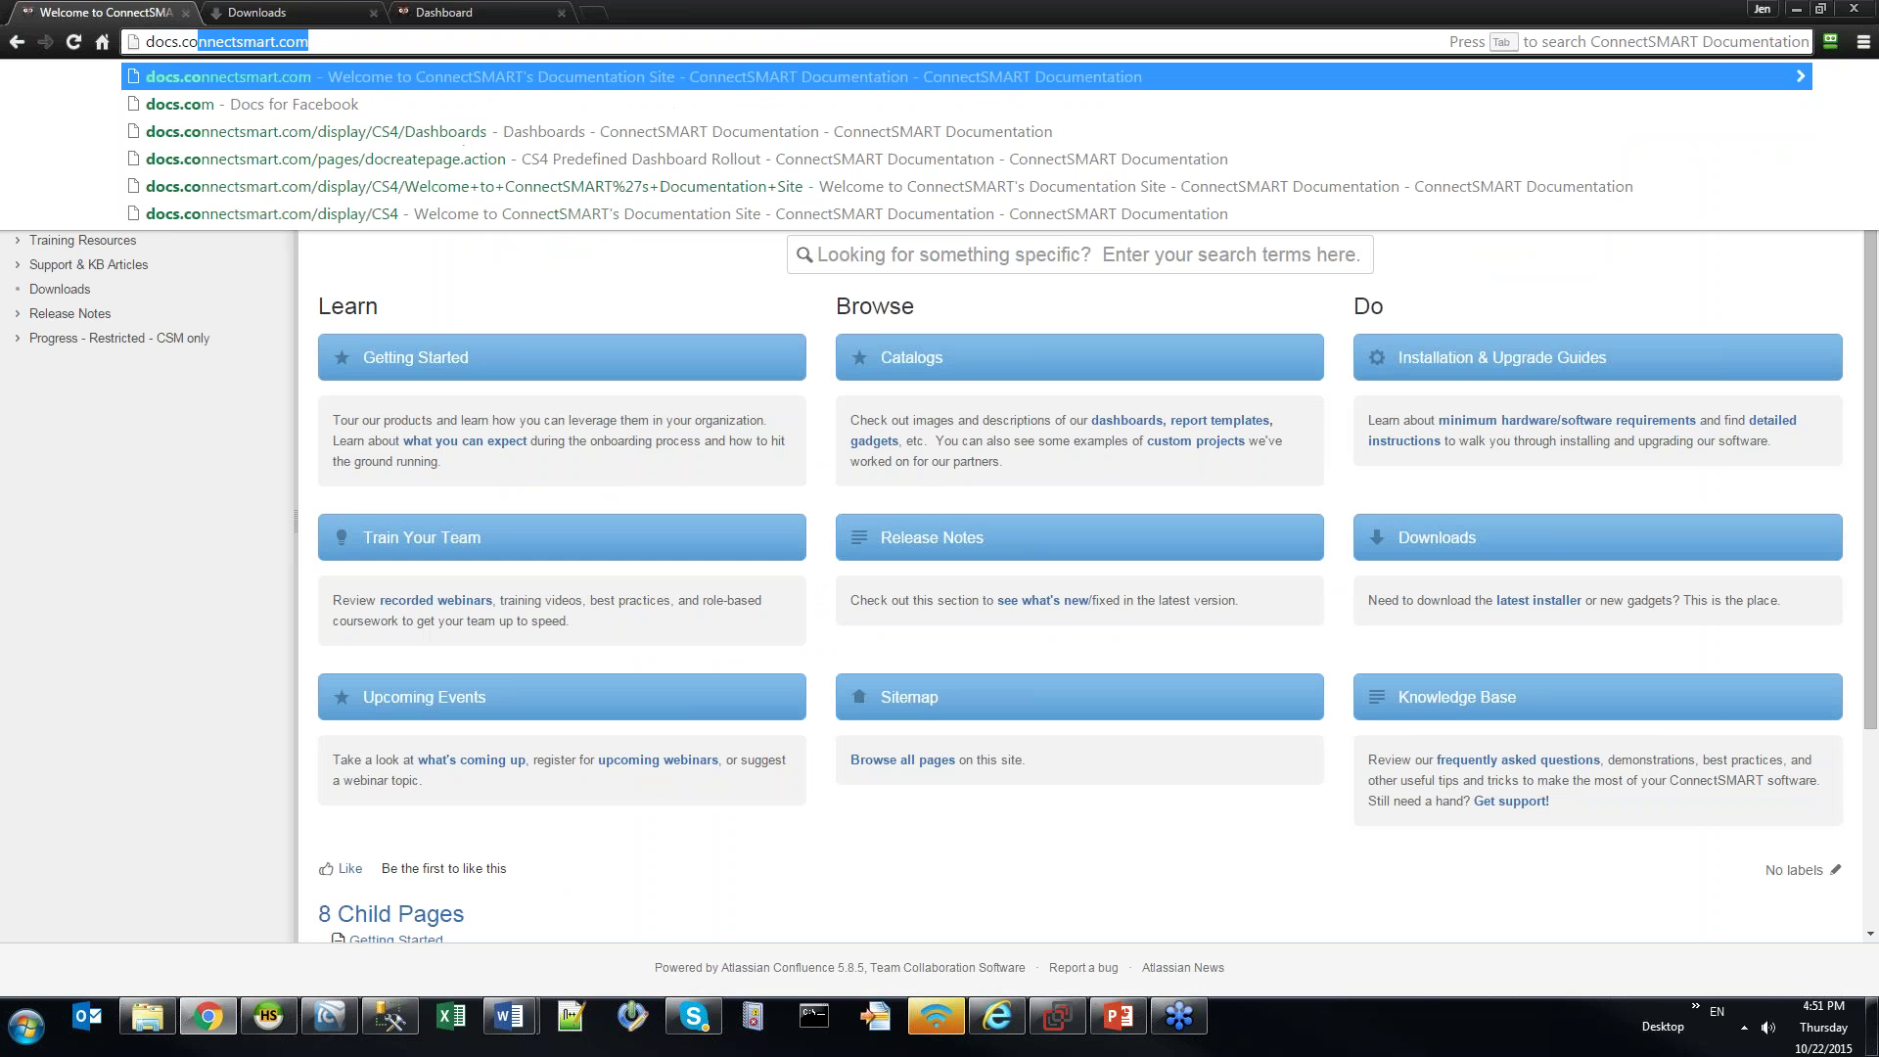
key("Return")
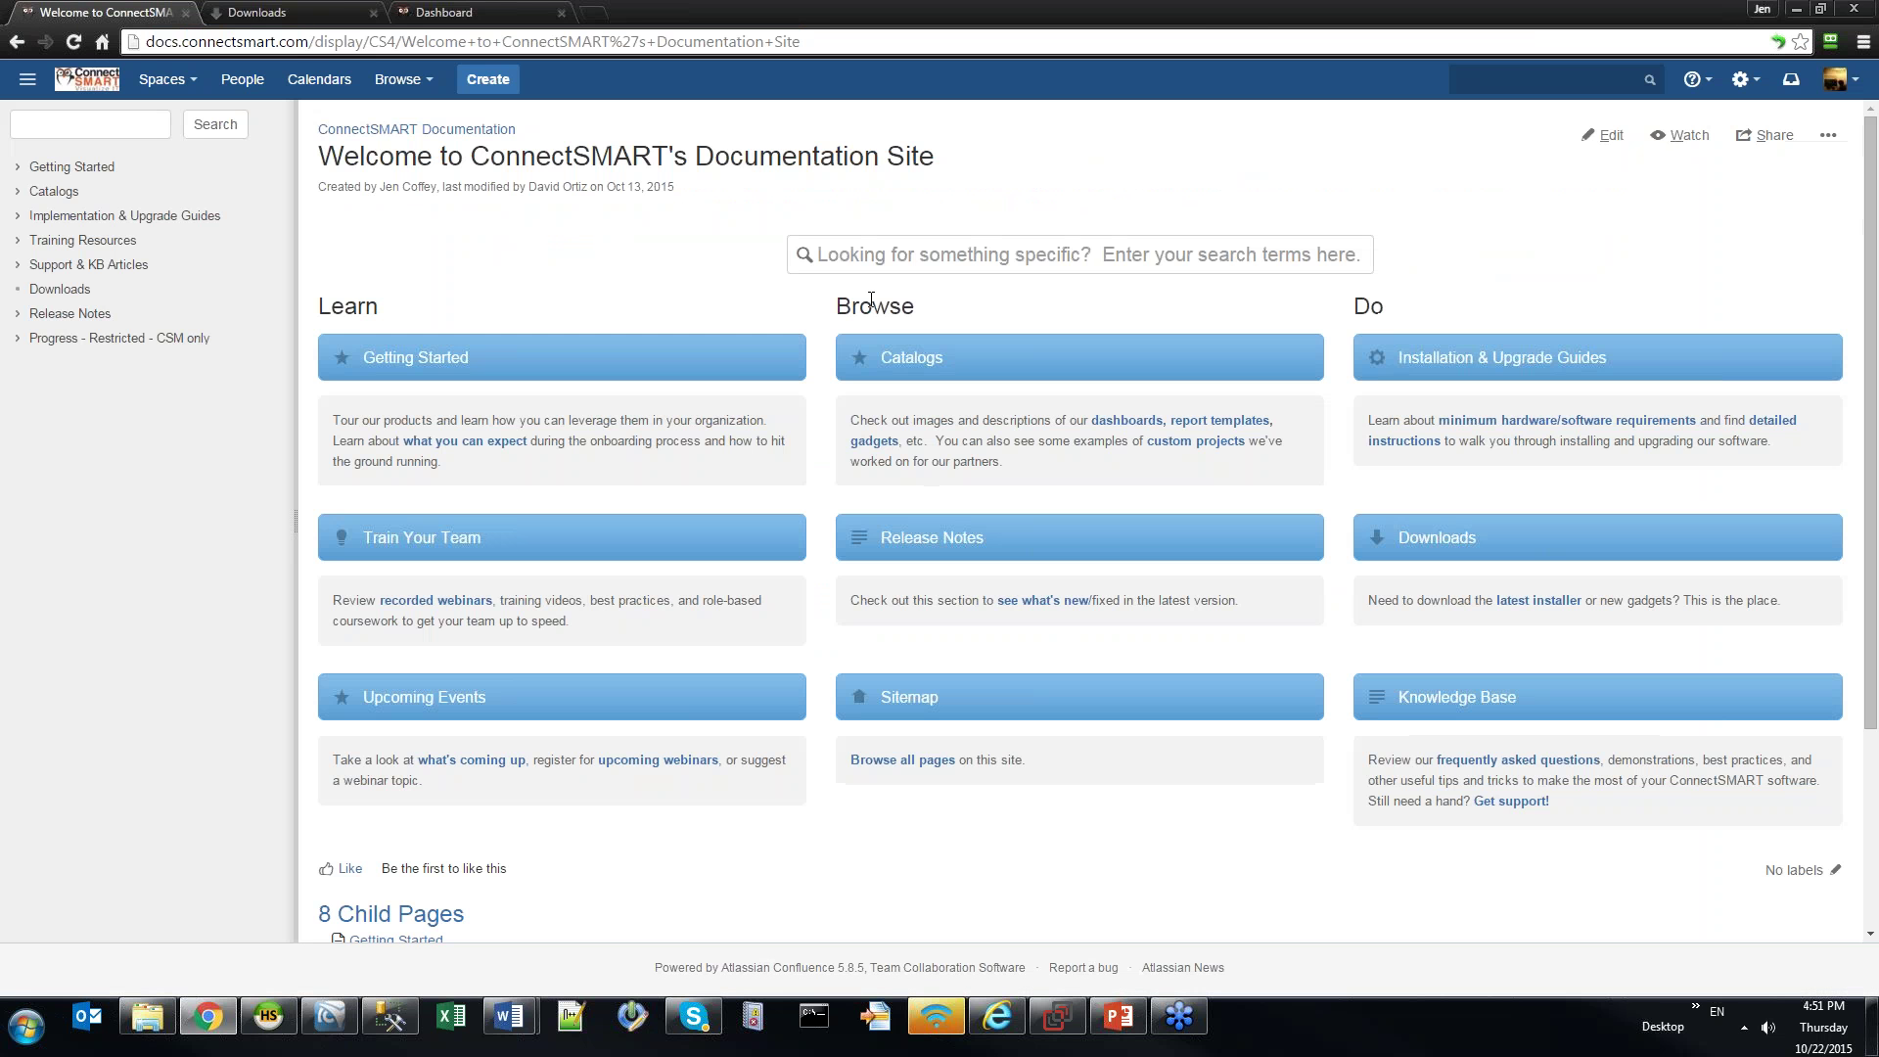
left_click(1096, 419)
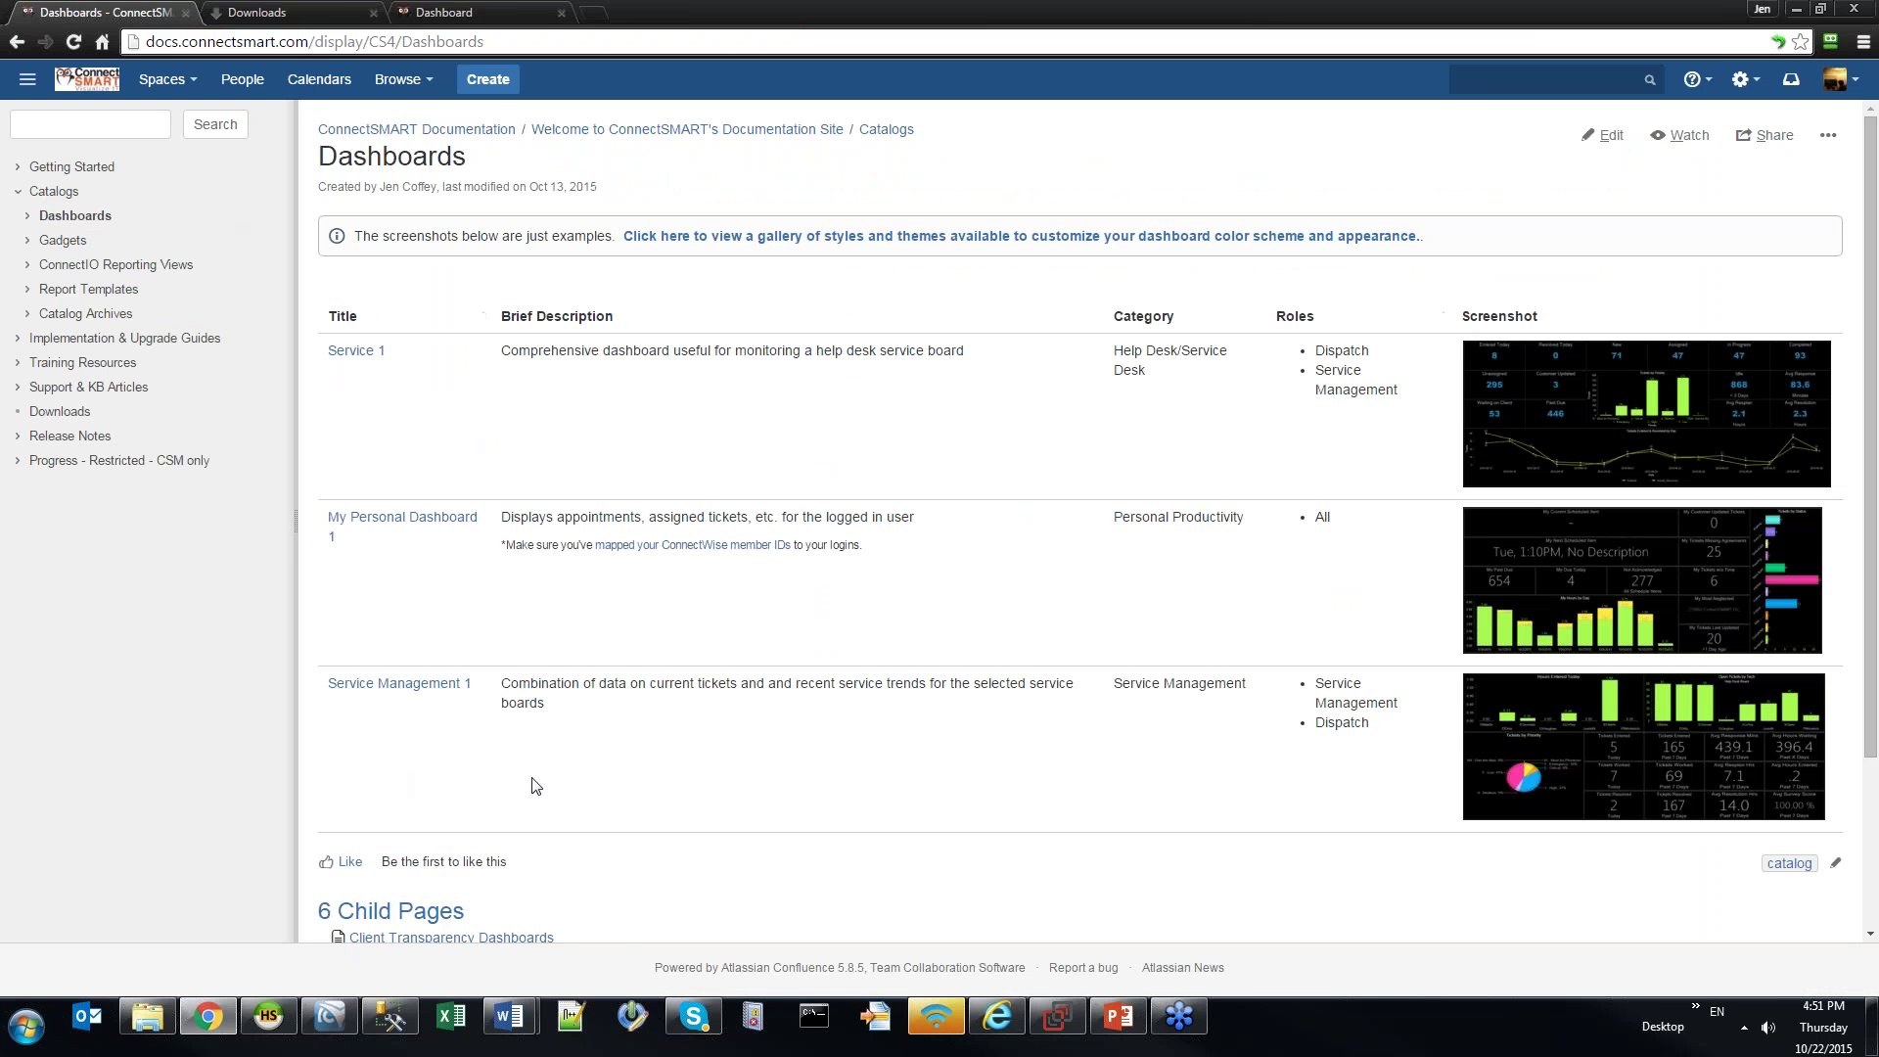
scroll(536, 786, "down", 1)
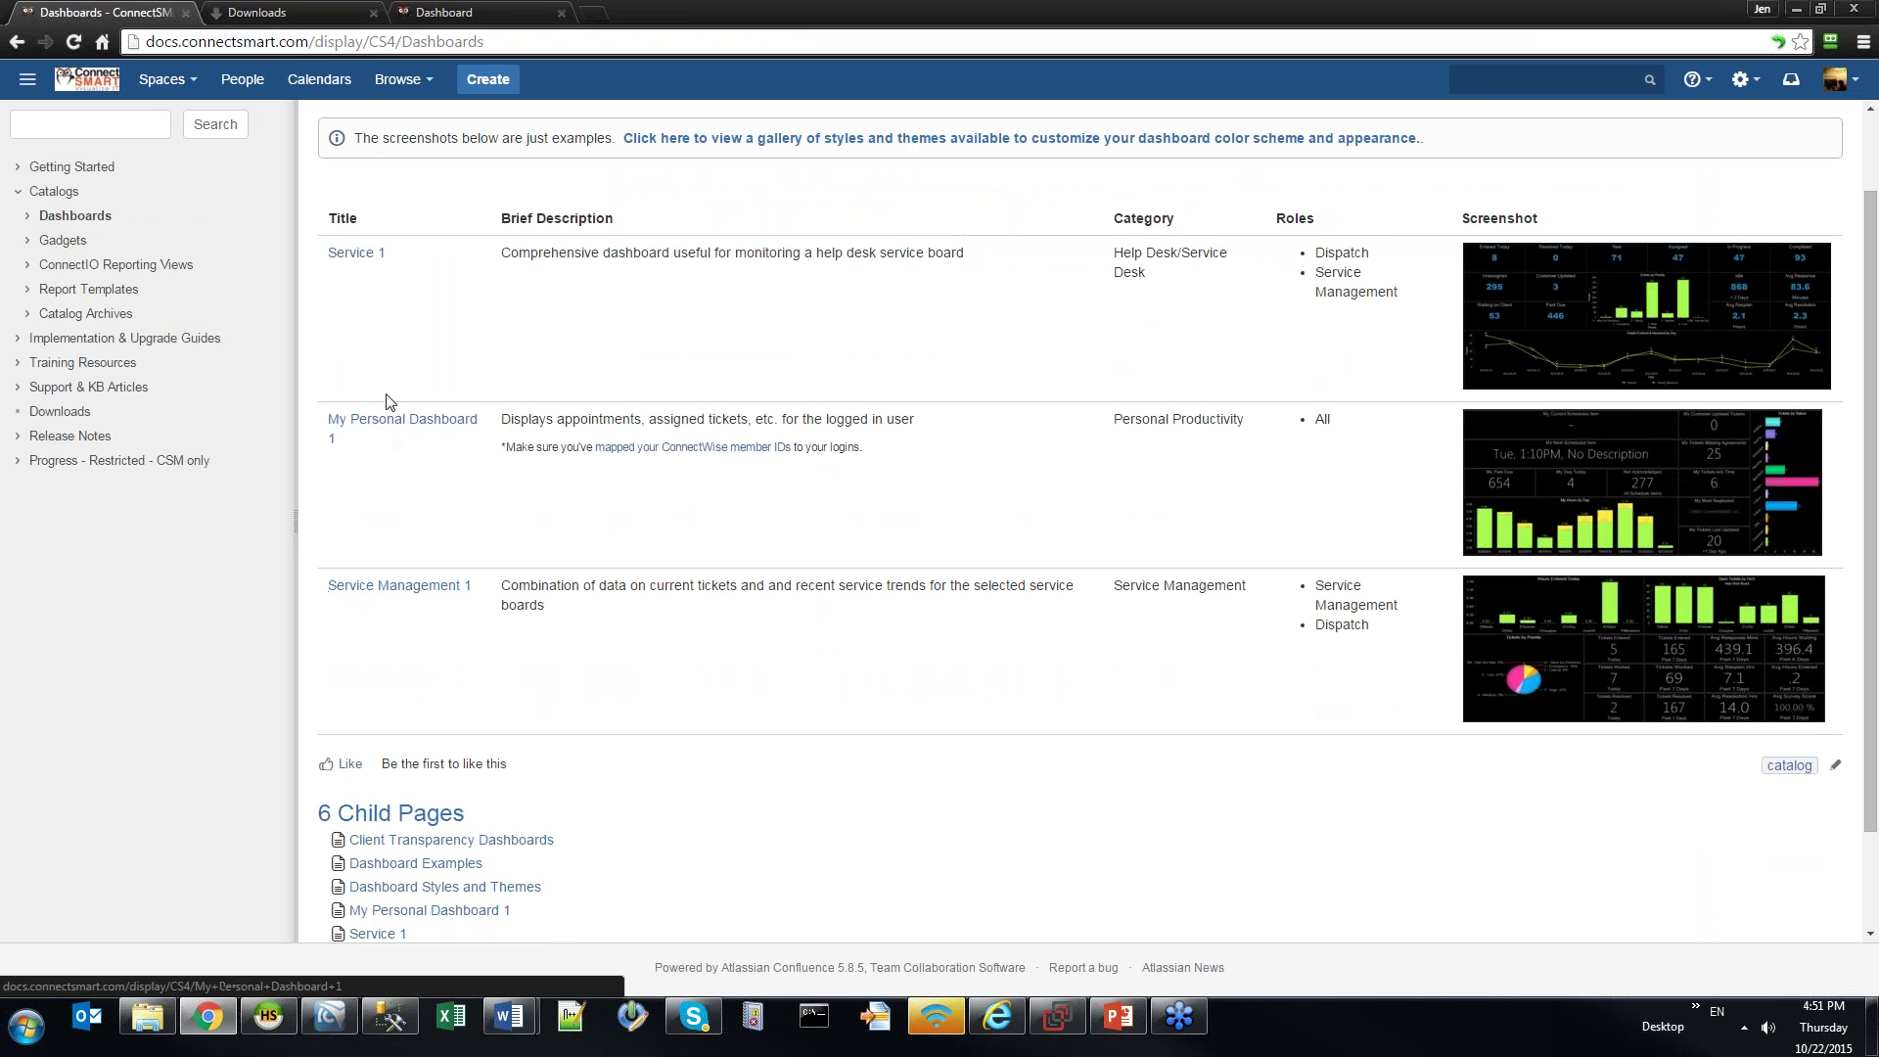
Return to the Service 1 dashboard and save its edits
left_click(535, 12)
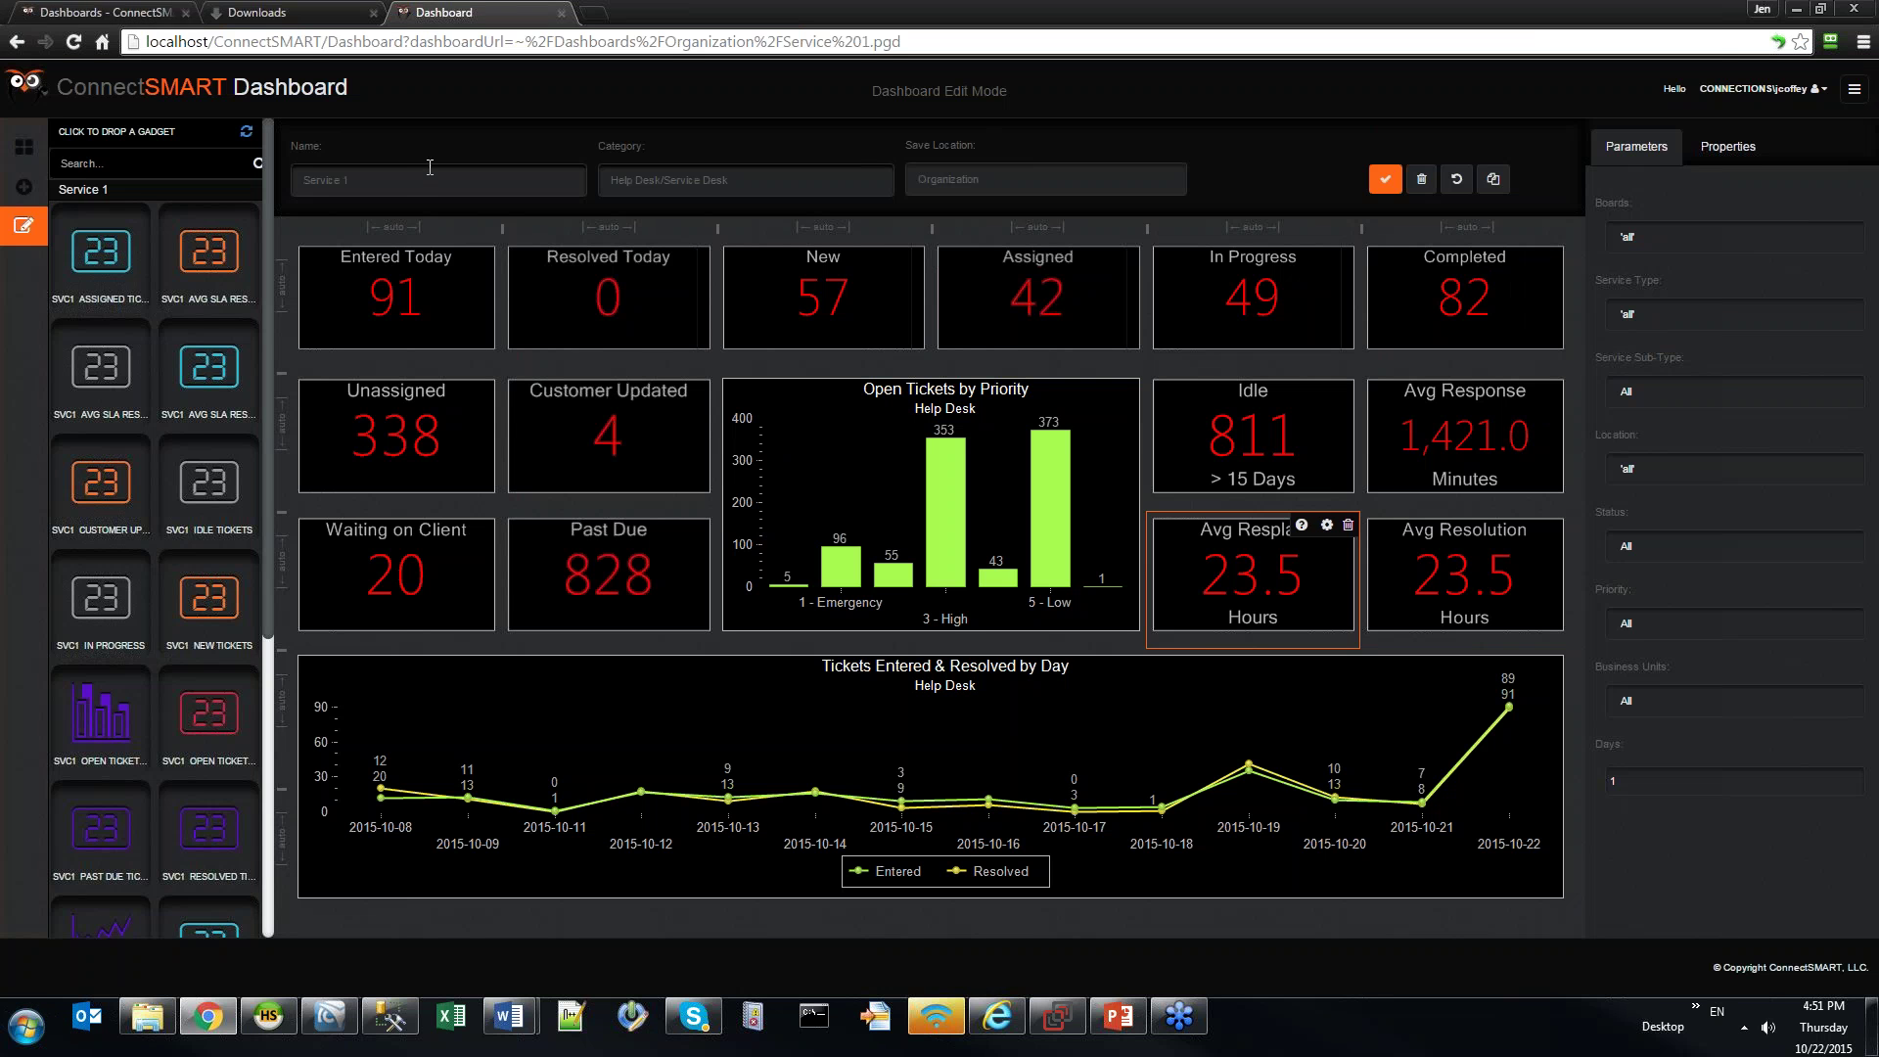
left_click(1386, 195)
View the download pages for Service 1 and My Personal Dashboard 1 in the documentation catalog, then return to the Dashboards list
key("ctrl+shift+Tab")
key("ctrl+shift+Tab")
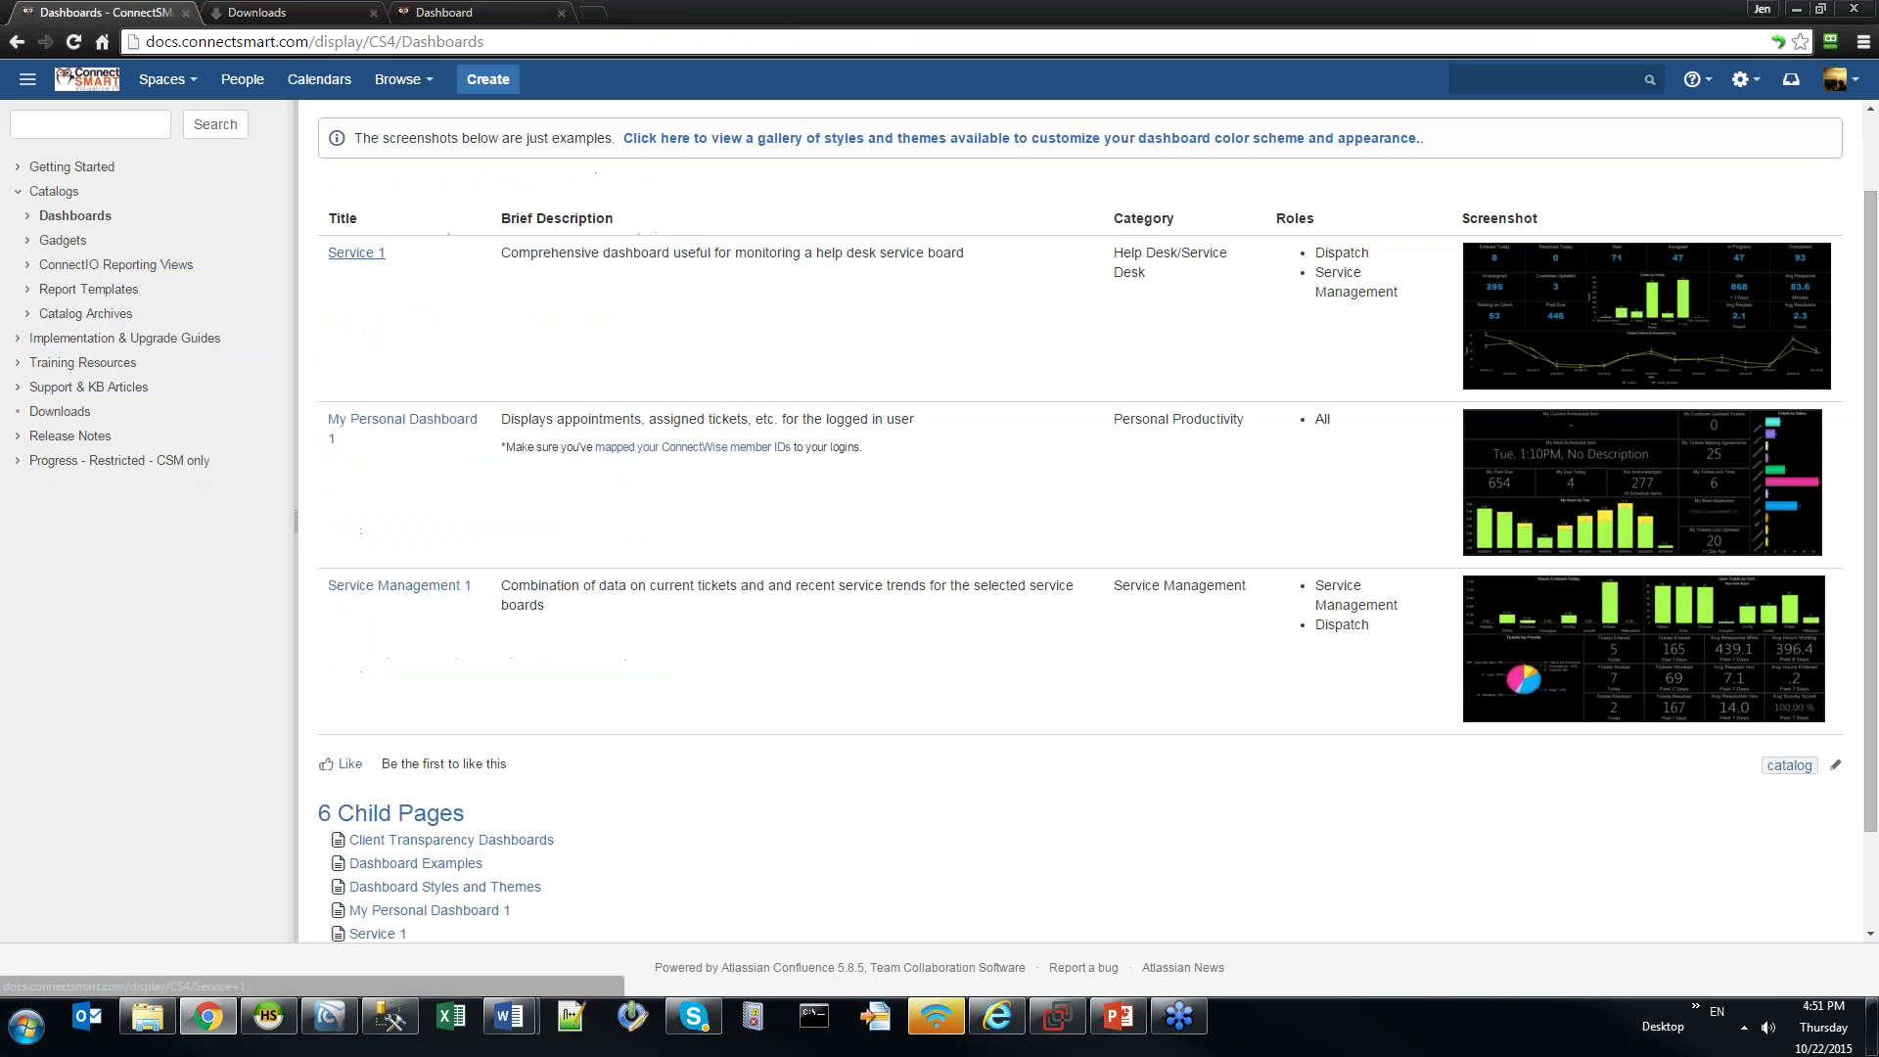
left_click(357, 253)
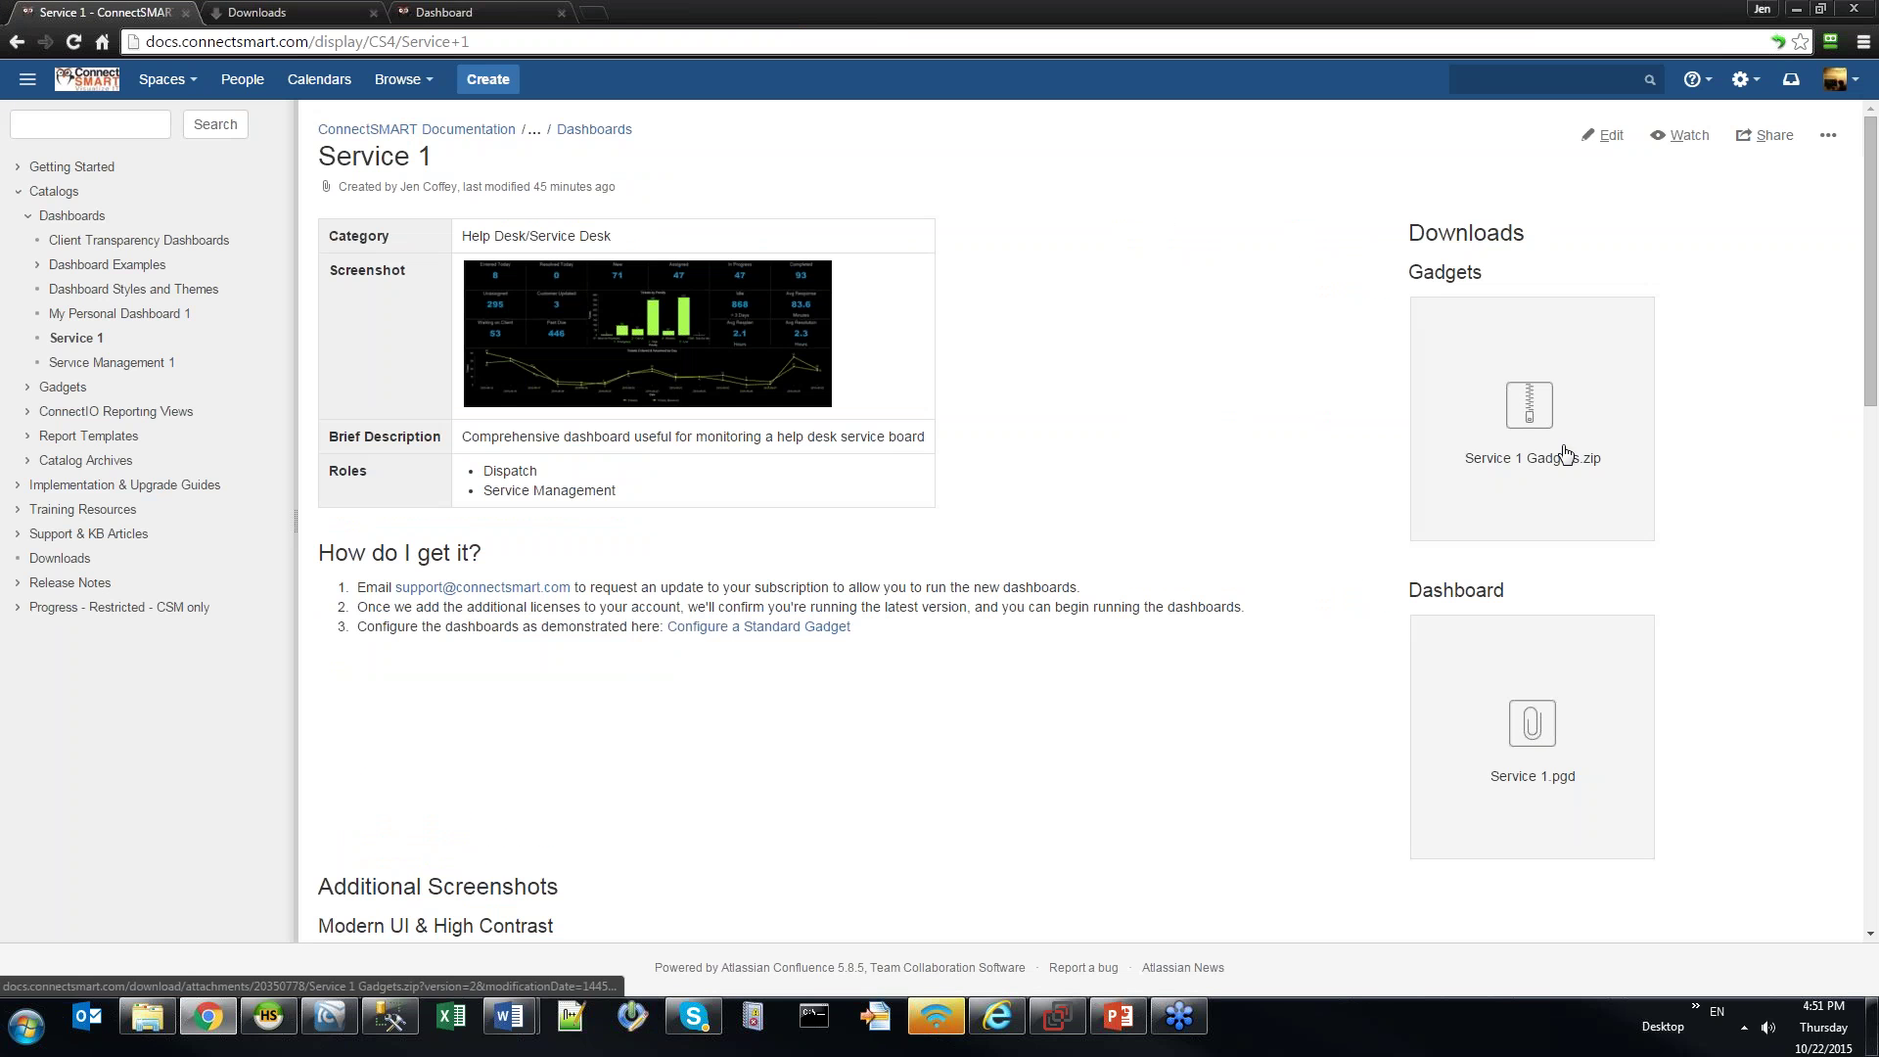
left_click(17, 41)
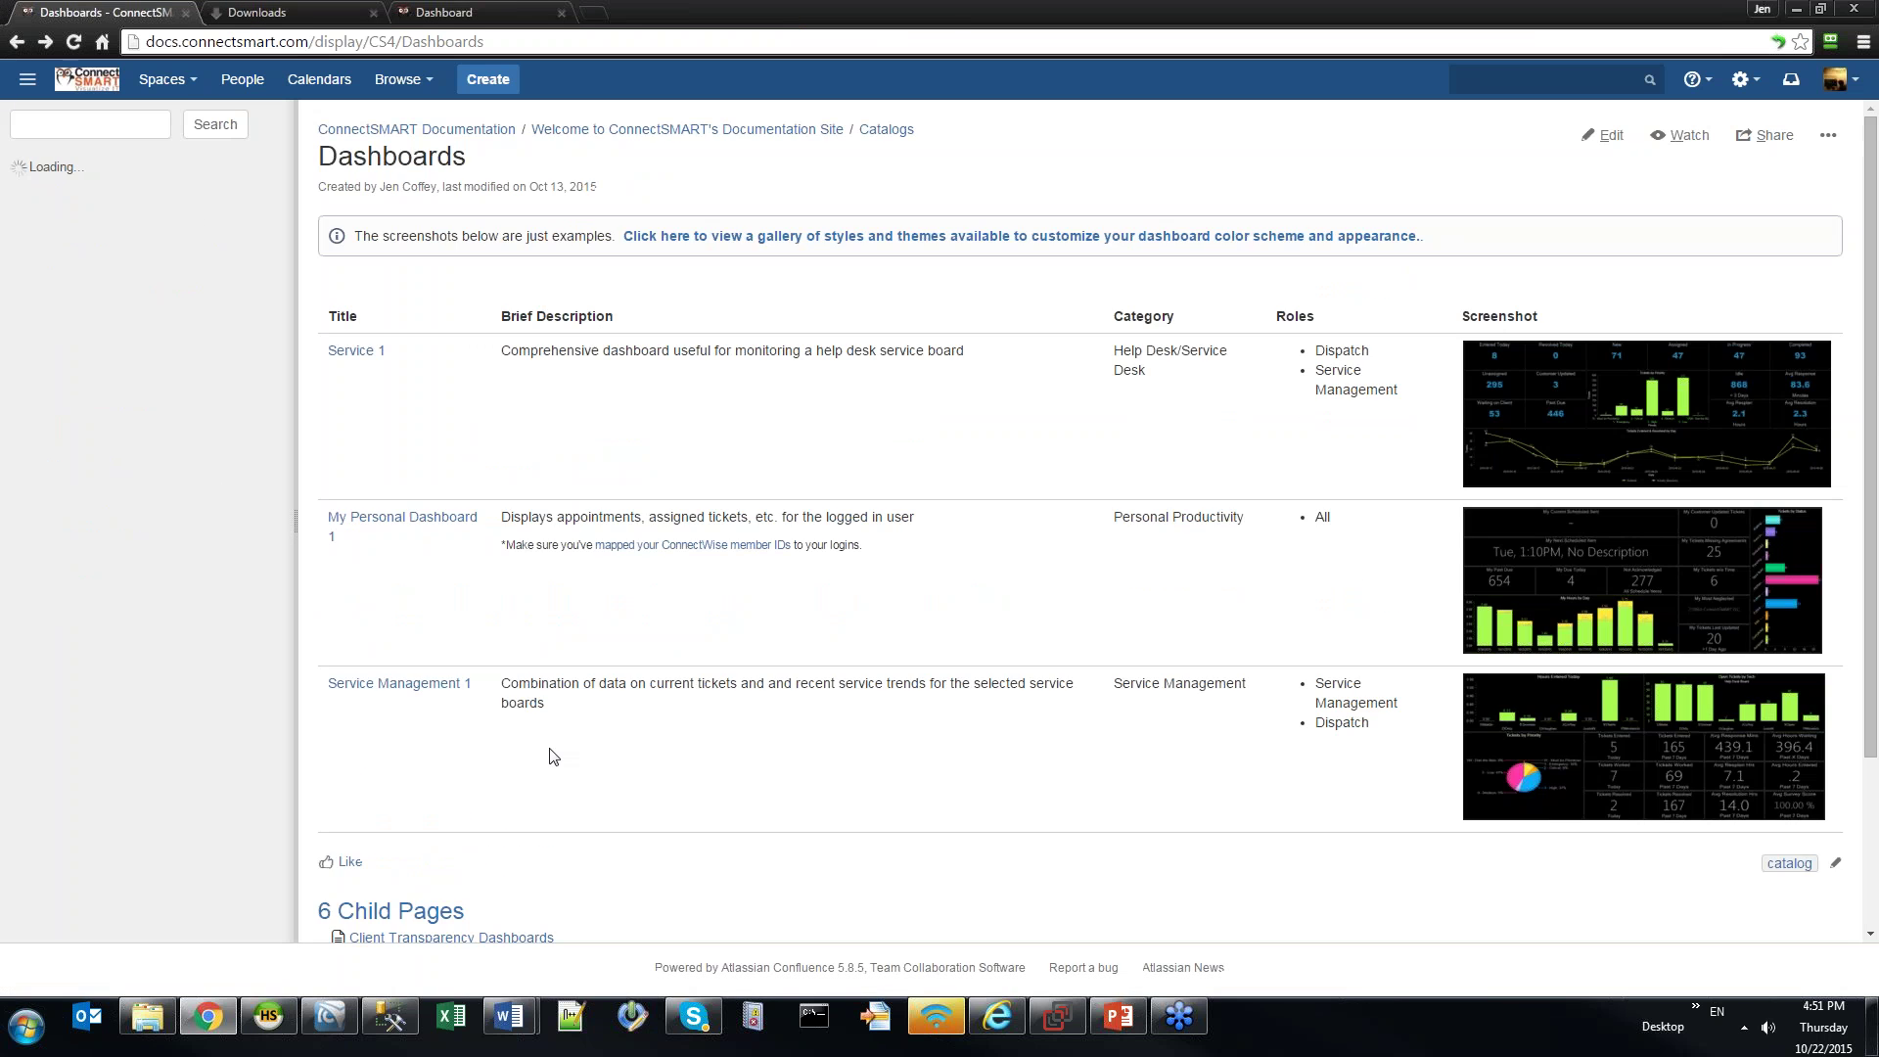
left_click(396, 516)
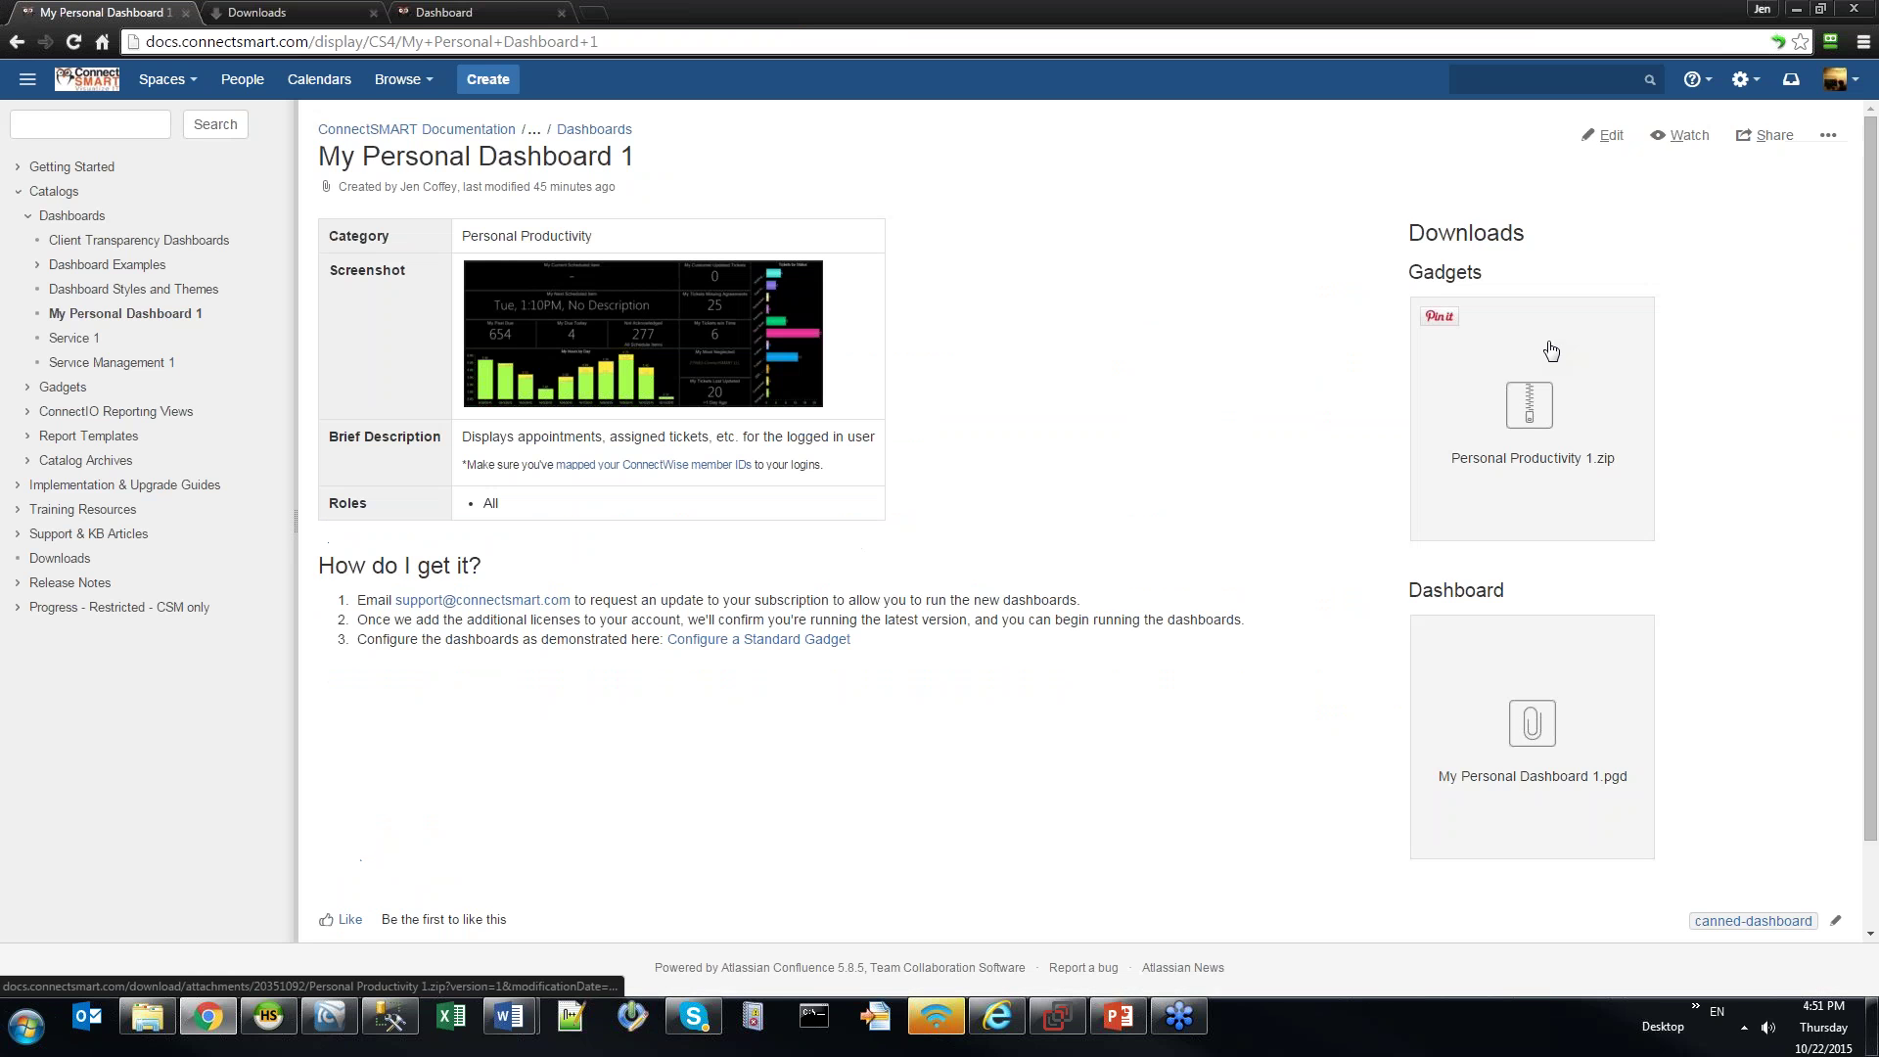
left_click(16, 41)
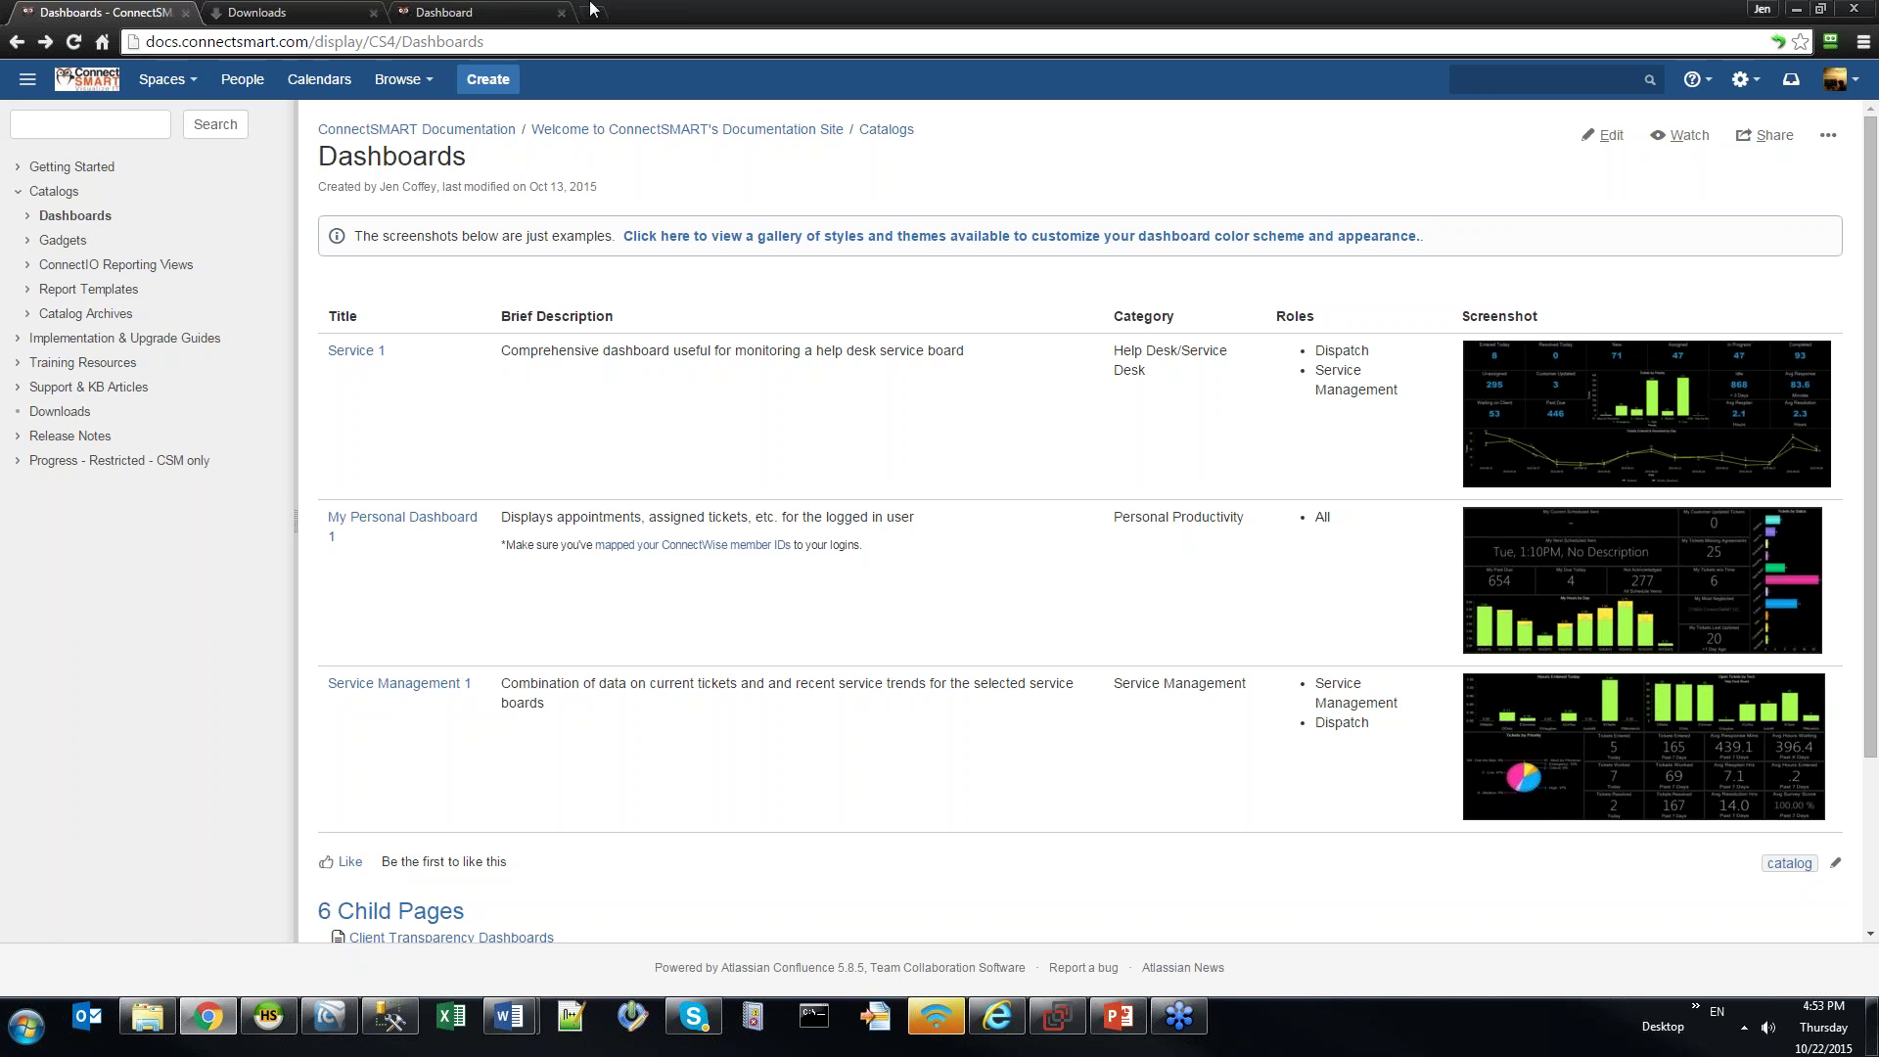
Switch to Windows Explorer over the live dashboard and open C:\inetpub\wwwroot\ConnectSMART\Archive\Gadgets\Published
left_click(492, 12)
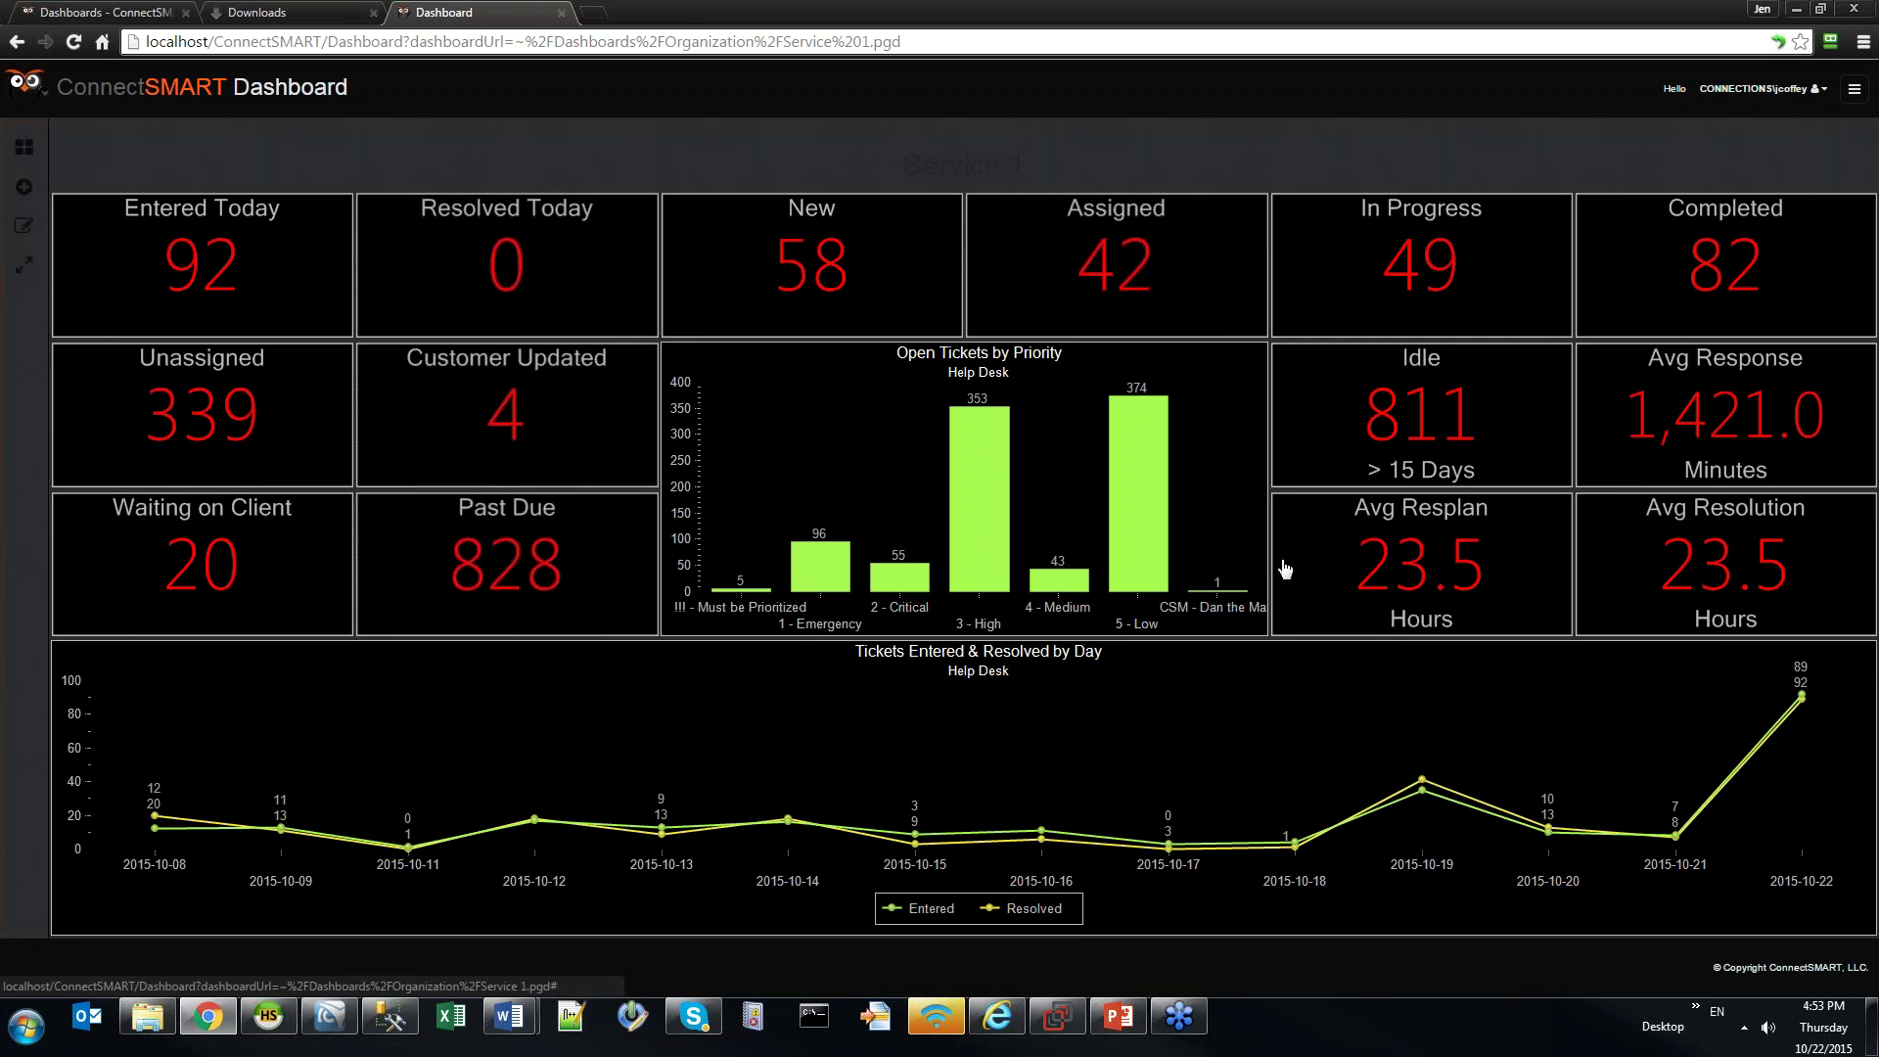
left_click(149, 1018)
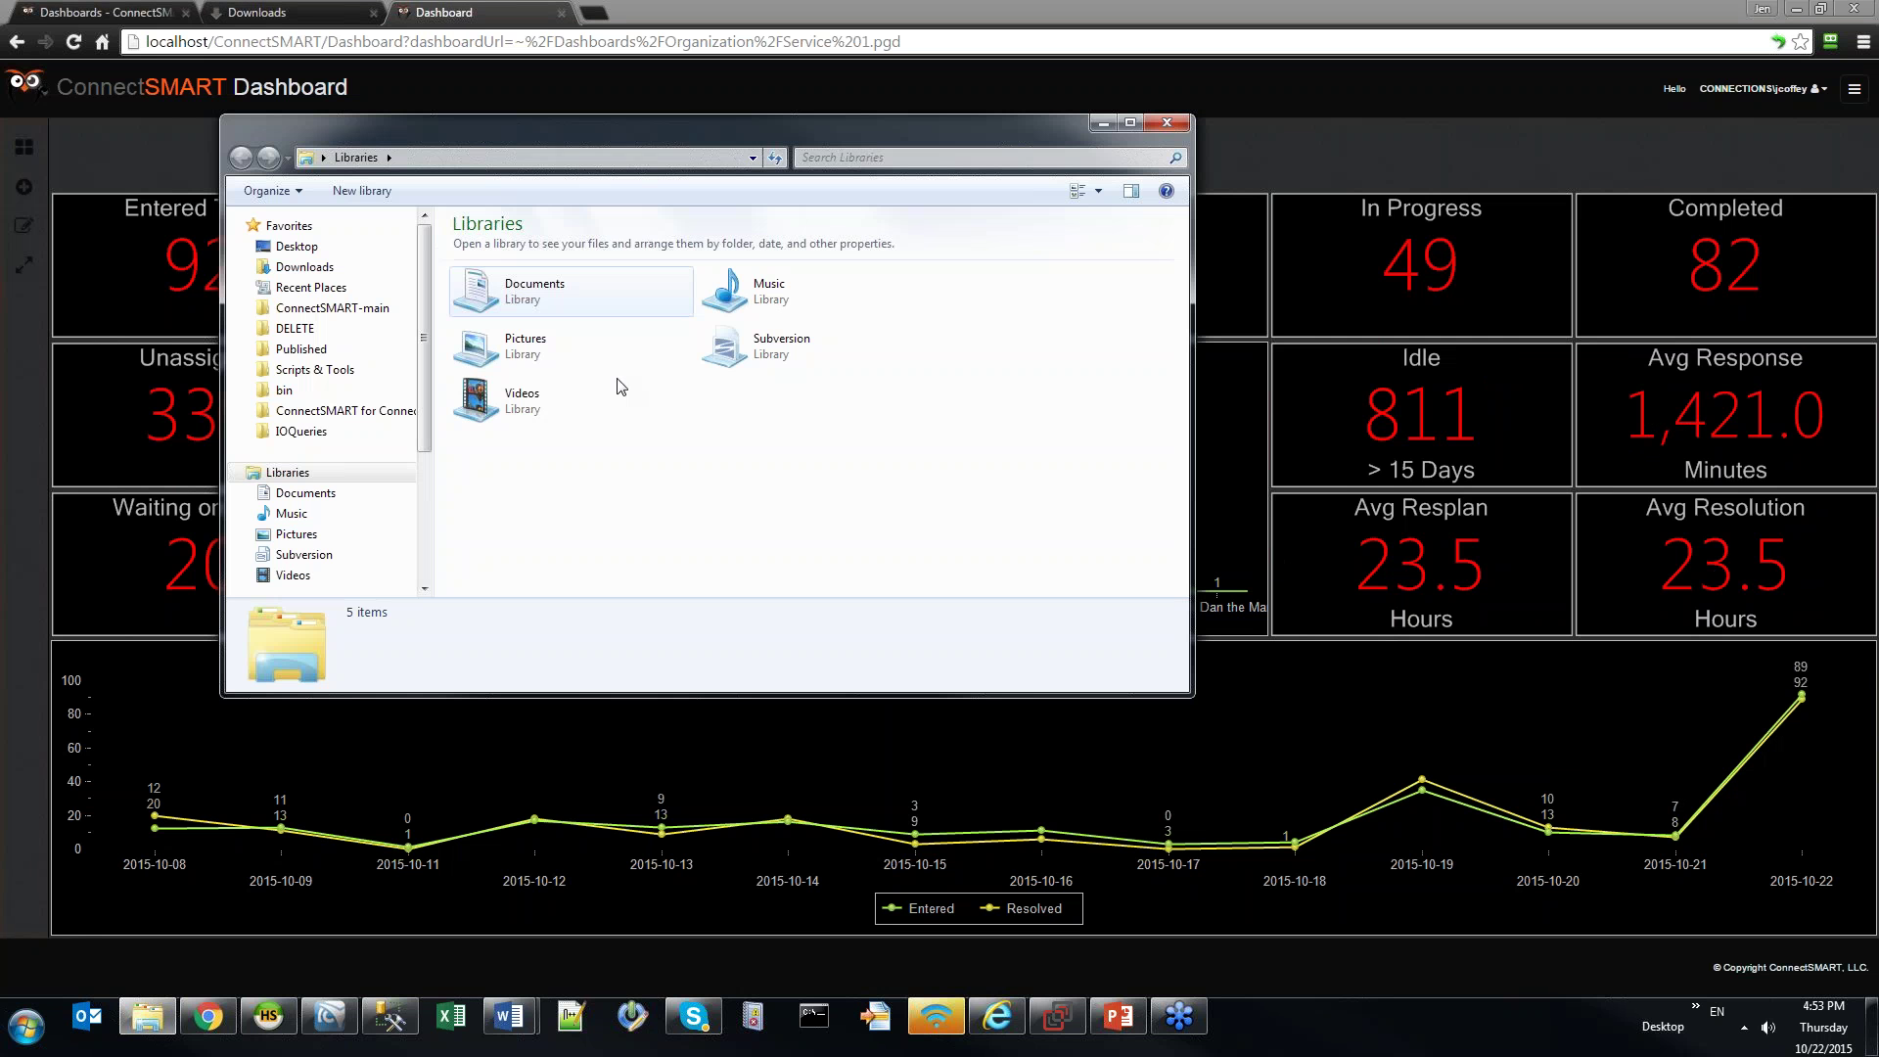
type("c:")
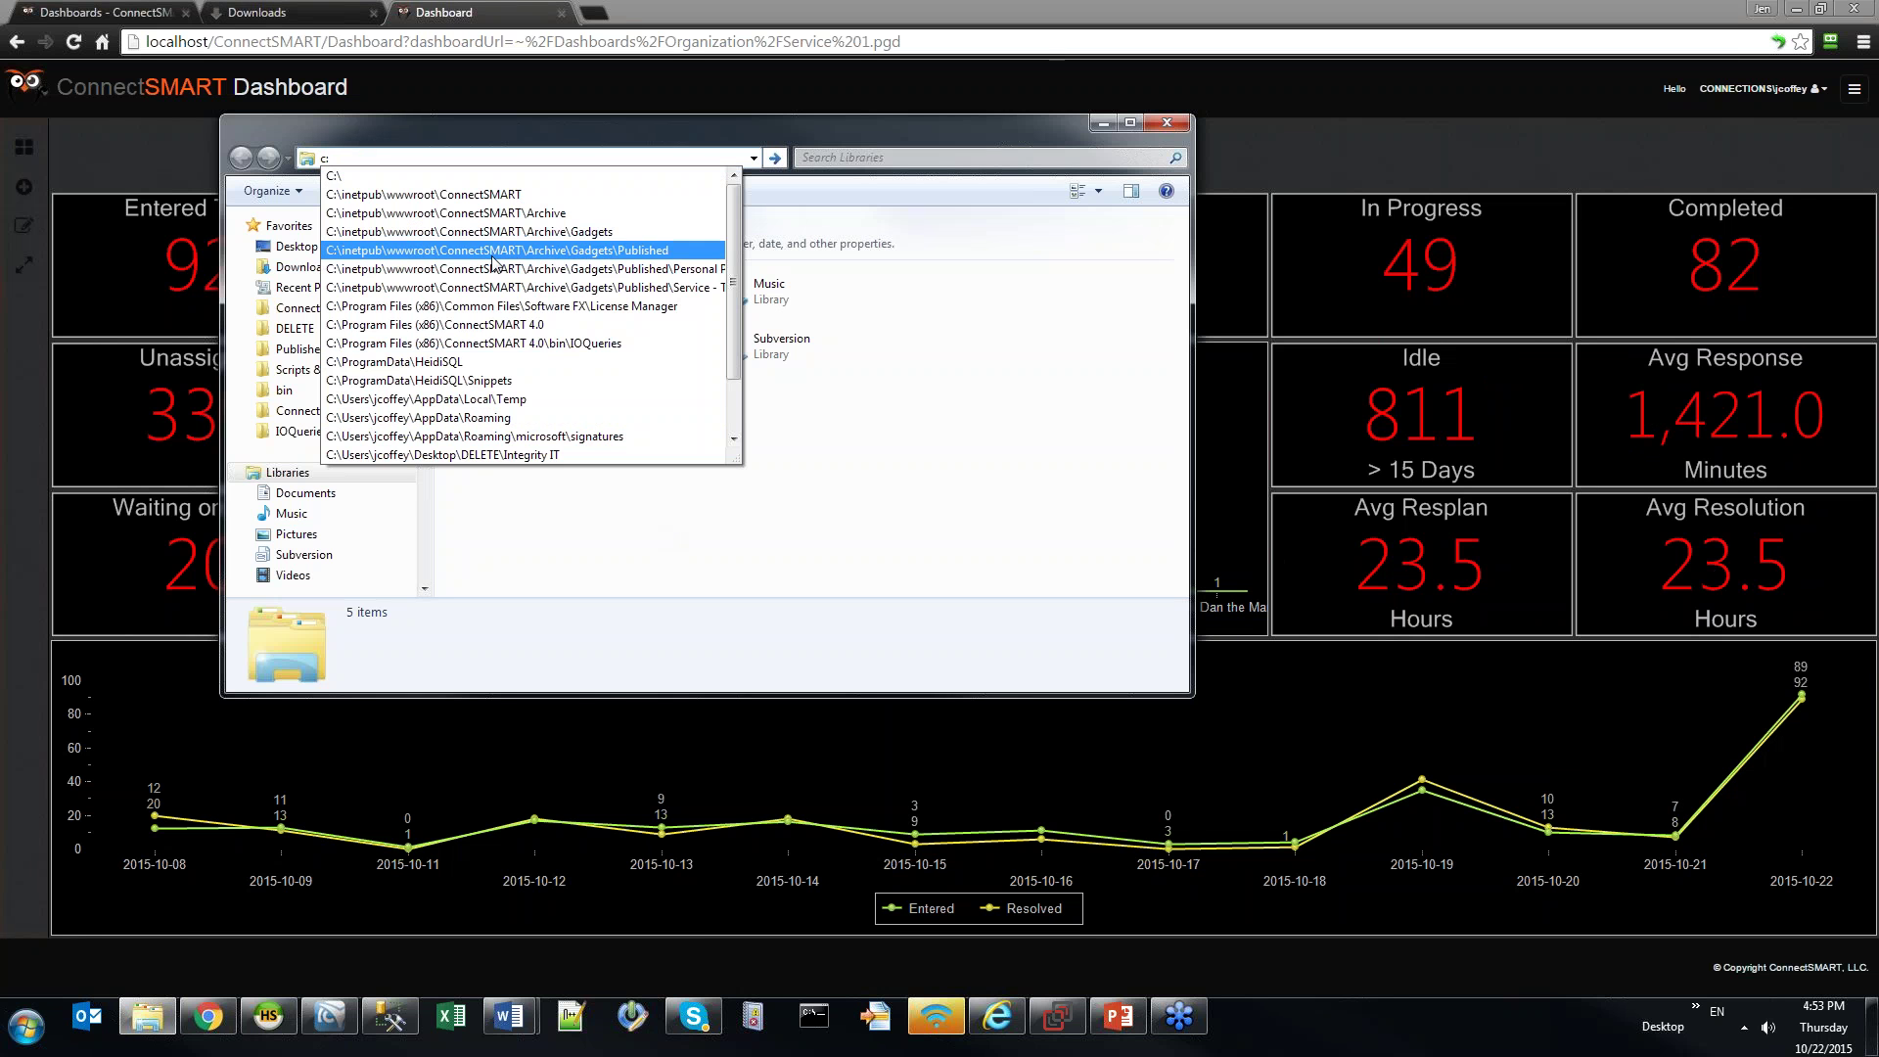
left_click(537, 251)
Check the full path of the Published gadgets folder and return to the Service 1 dashboard in the browser
left_click(722, 161)
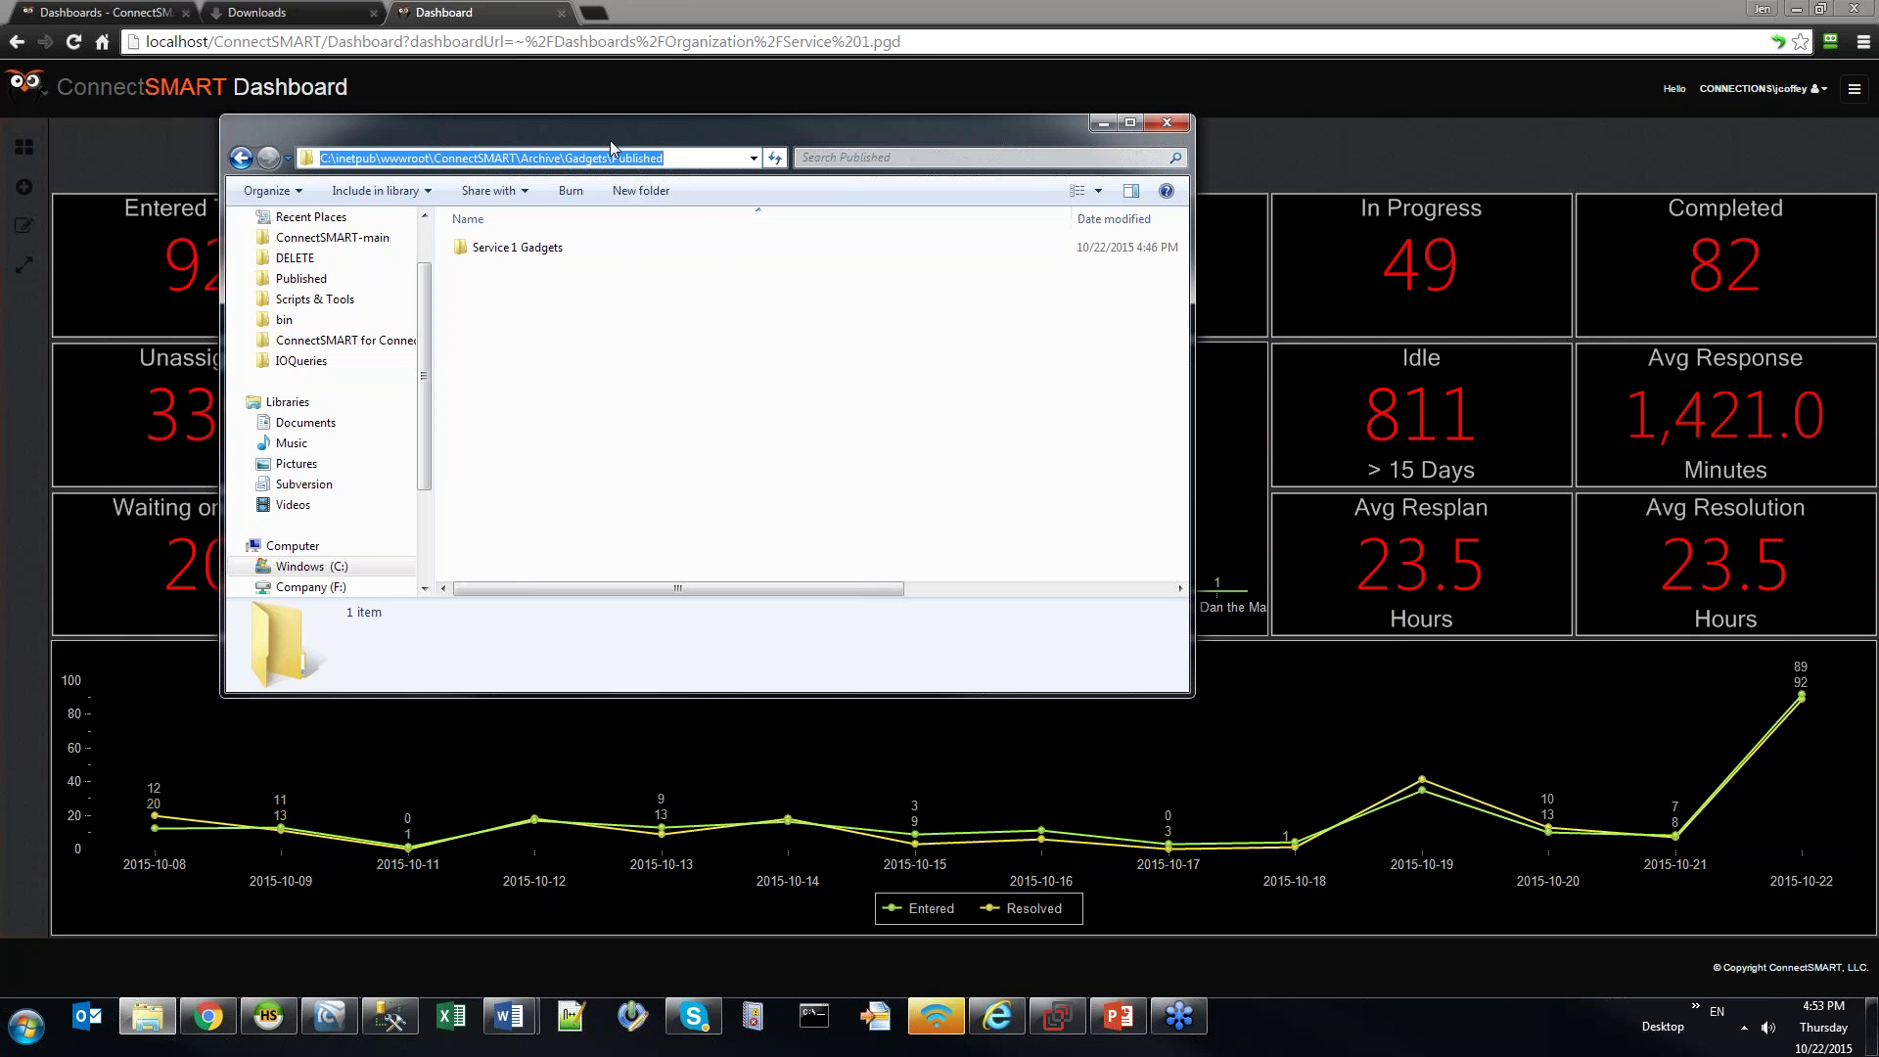
key("End")
left_click(703, 301)
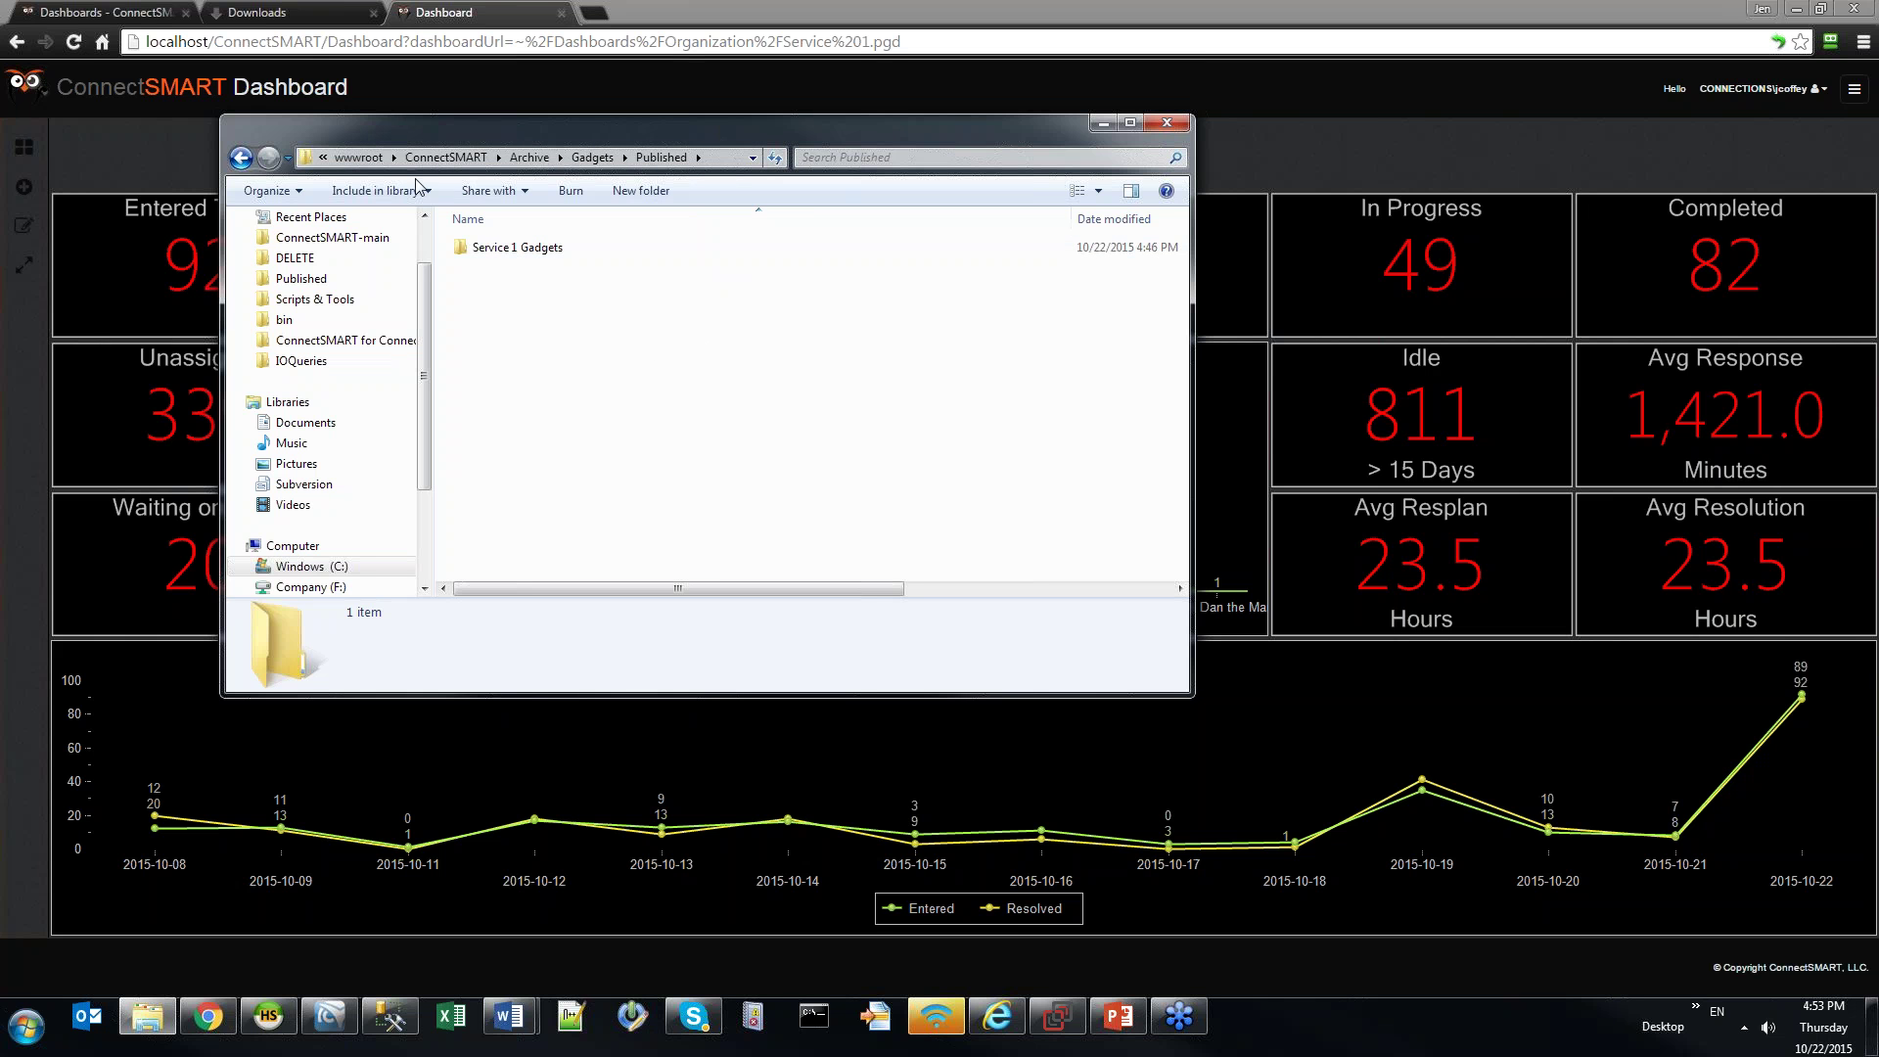
left_click(724, 158)
left_click(810, 423)
scroll(426, 243, "up", 1)
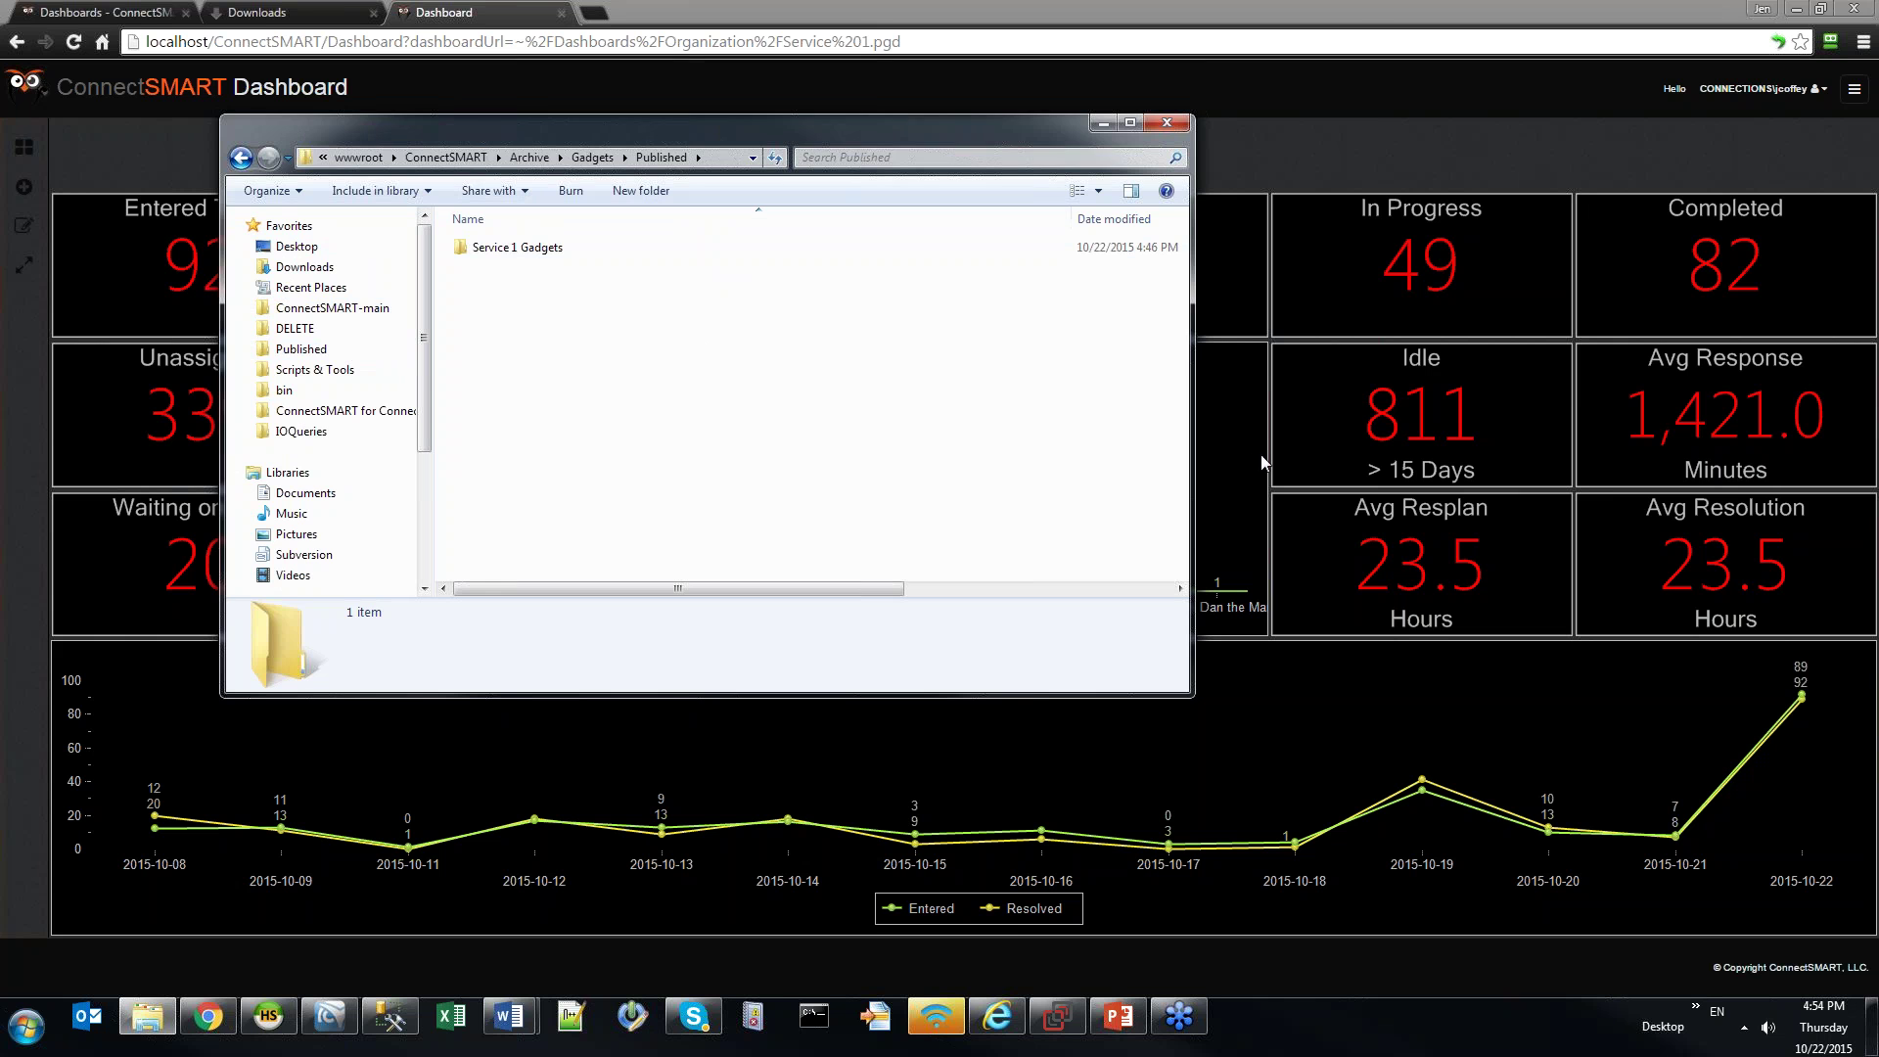
left_click(976, 9)
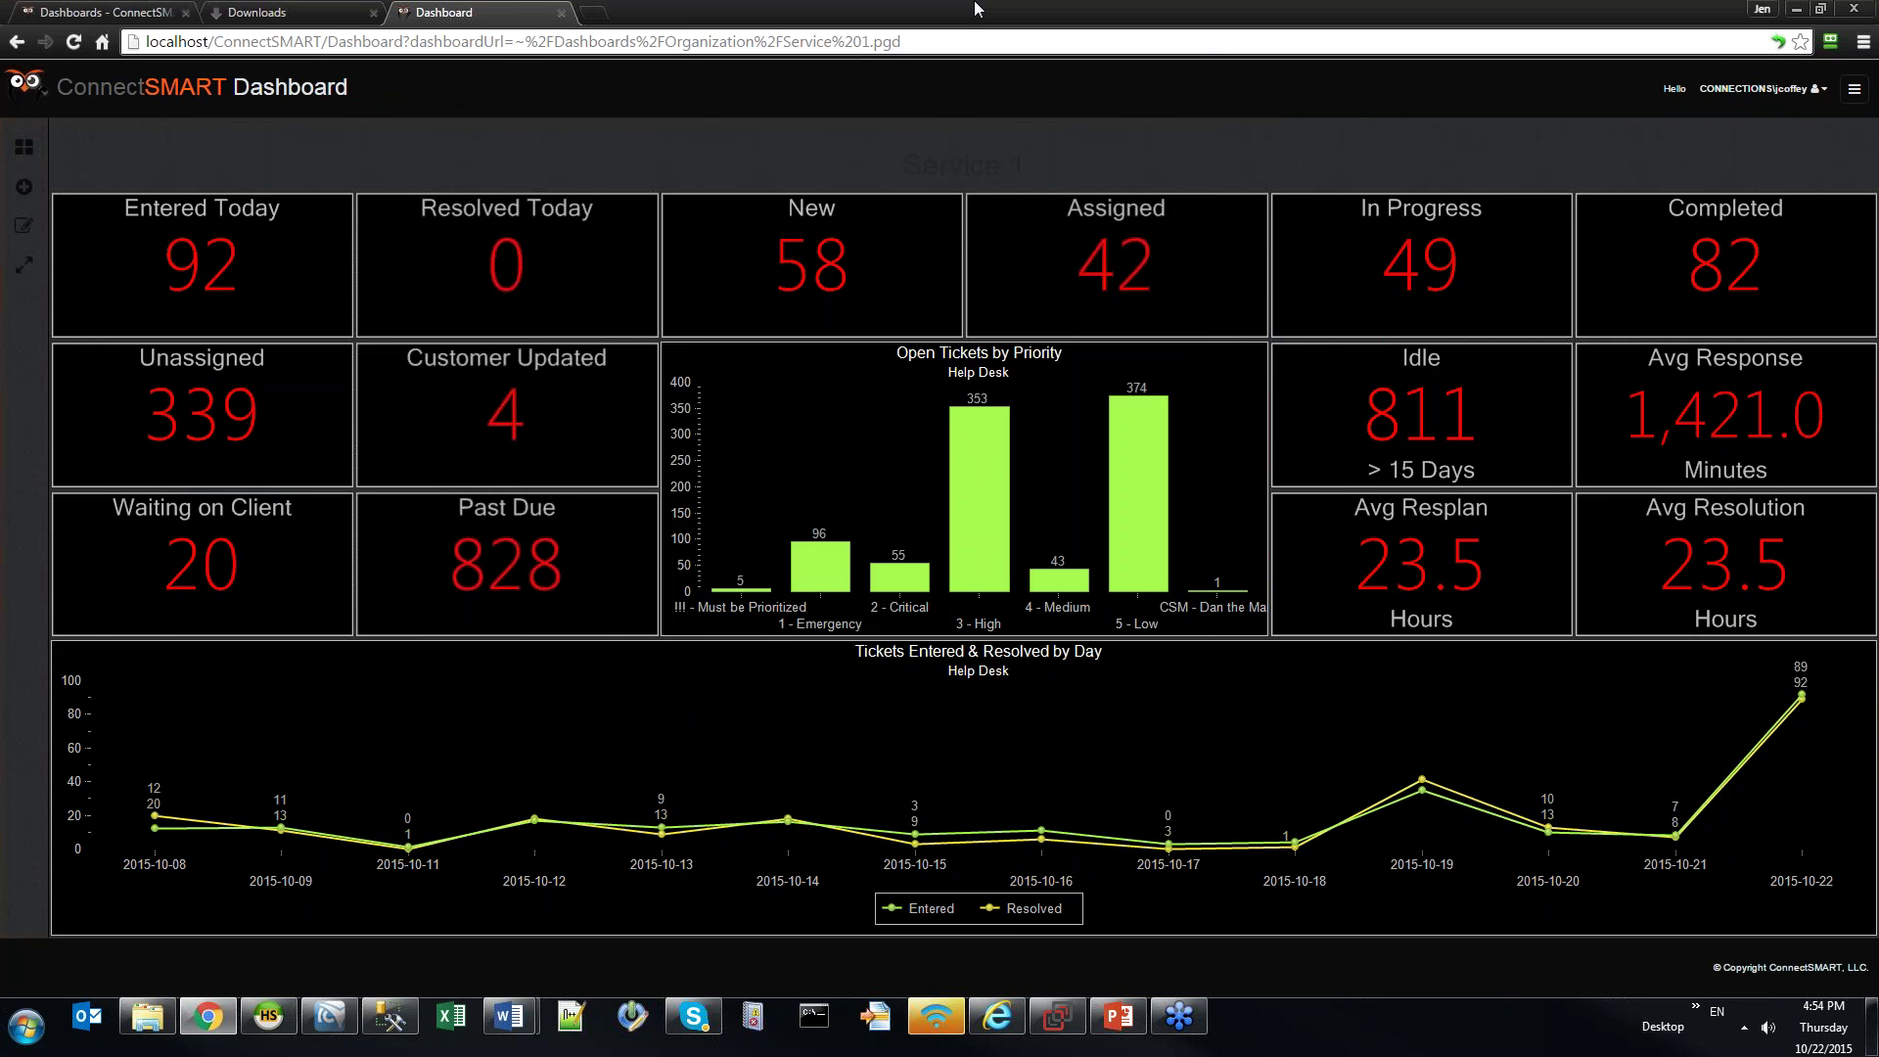